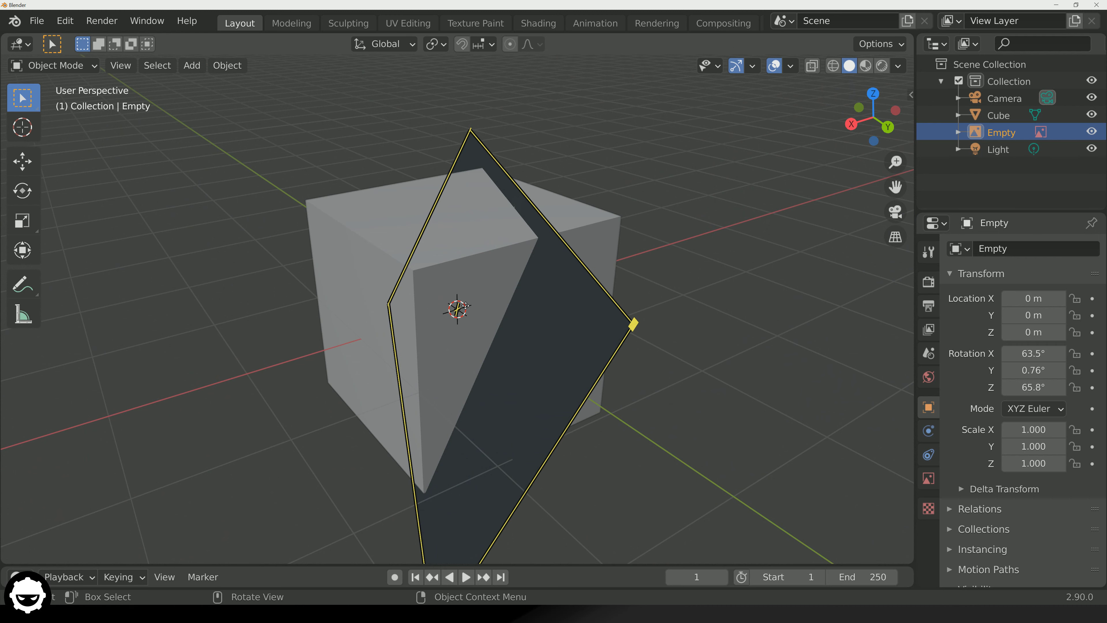
Set the reference image's rotation to 90° on X, 0° on Y and 0° on Z.
{"action": "scroll", "coordinate": [538, 274], "scroll_direction": "down", "scroll_amount": 6}
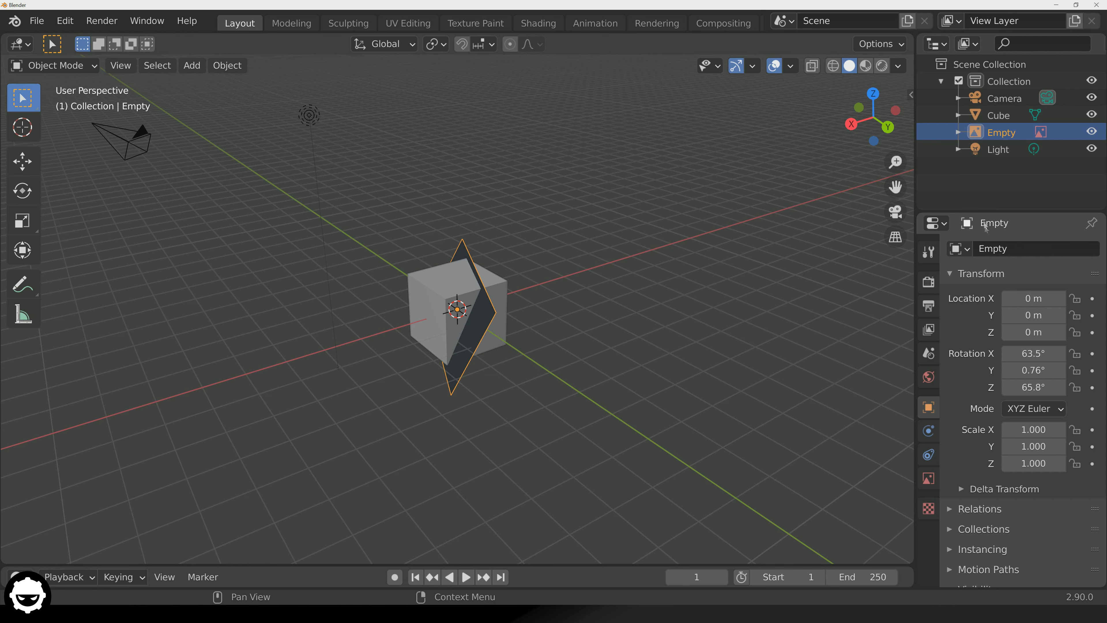
{"action": "left_click", "coordinate": [1033, 353]}
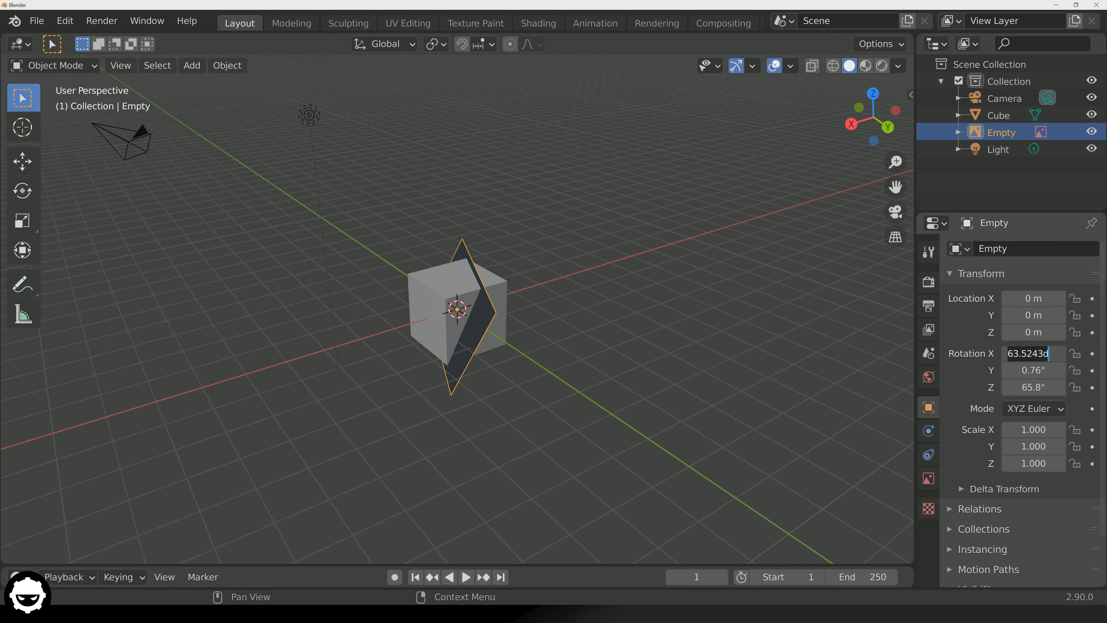
{"action": "type", "text": "90"}
{"action": "key", "text": "Return"}
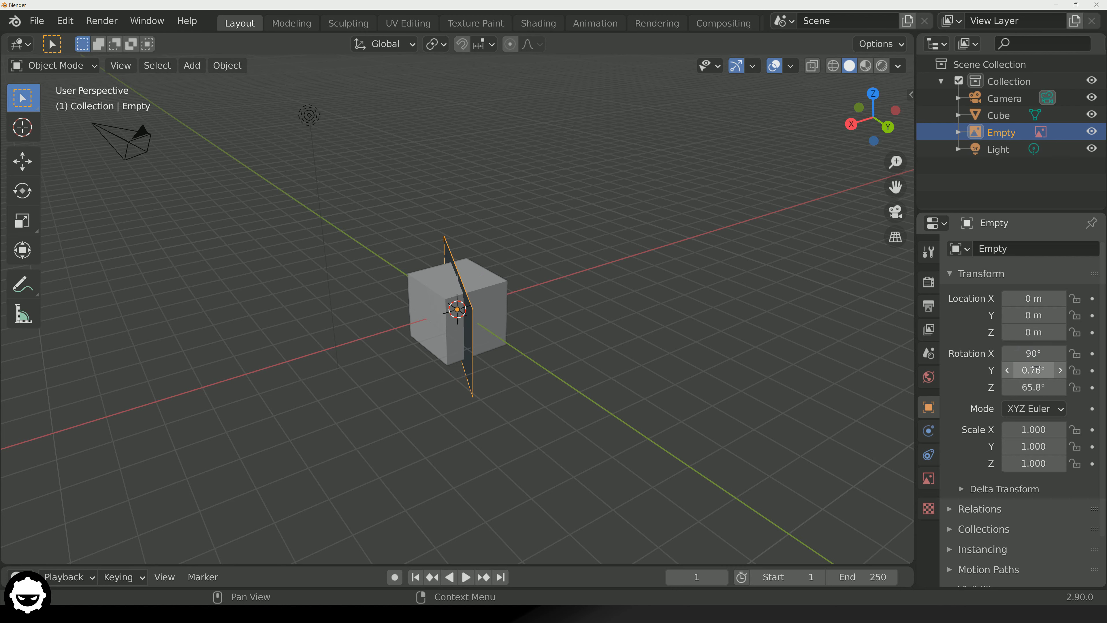
{"action": "left_click", "coordinate": [1033, 370]}
{"action": "type", "text": "0"}
{"action": "key", "text": "Return"}
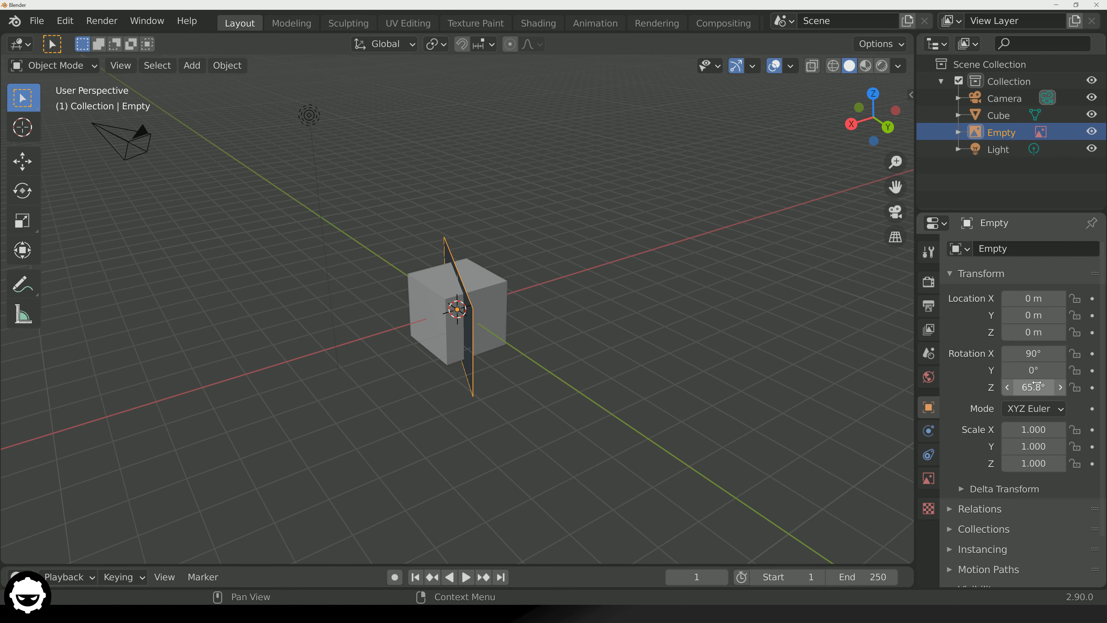
{"action": "left_click", "coordinate": [1033, 387]}
{"action": "type", "text": "0"}
{"action": "key", "text": "Return"}
Set the reference image's scale to 2 on the X, Y and Z axes.
{"action": "middle_click_drag", "start_coordinate": [595, 314], "coordinate": [480, 289]}
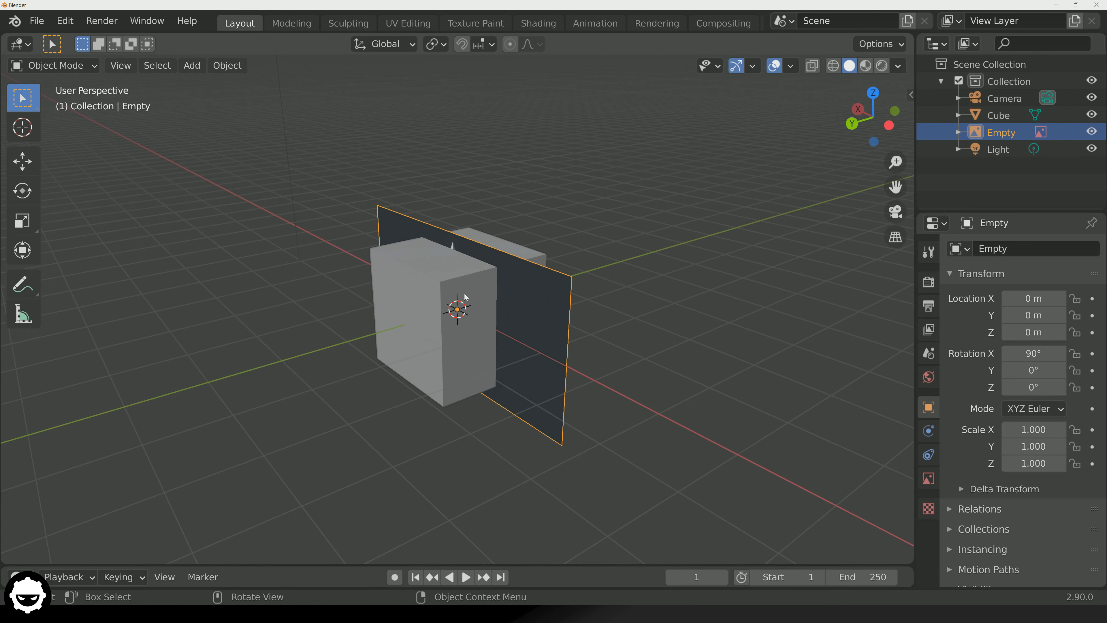
{"action": "scroll", "coordinate": [480, 288], "scroll_direction": "up", "scroll_amount": 3}
{"action": "scroll", "coordinate": [478, 286], "scroll_direction": "down", "scroll_amount": 2}
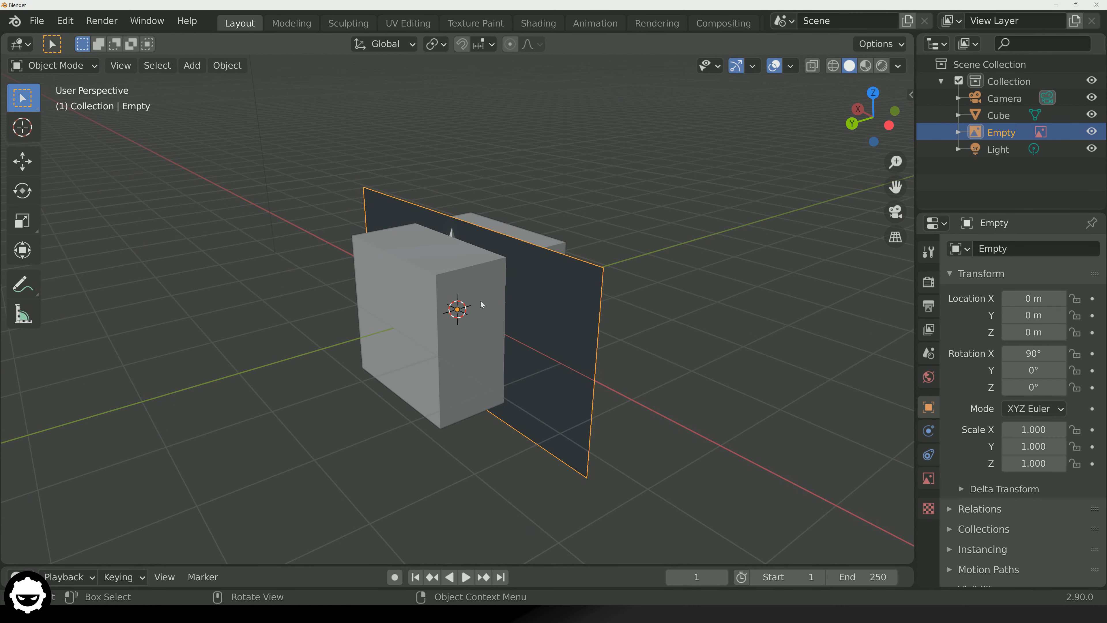
{"action": "scroll", "coordinate": [481, 303], "scroll_direction": "down", "scroll_amount": 2}
{"action": "left_click", "coordinate": [1021, 429]}
{"action": "type", "text": "2"}
{"action": "key", "text": "Tab"}
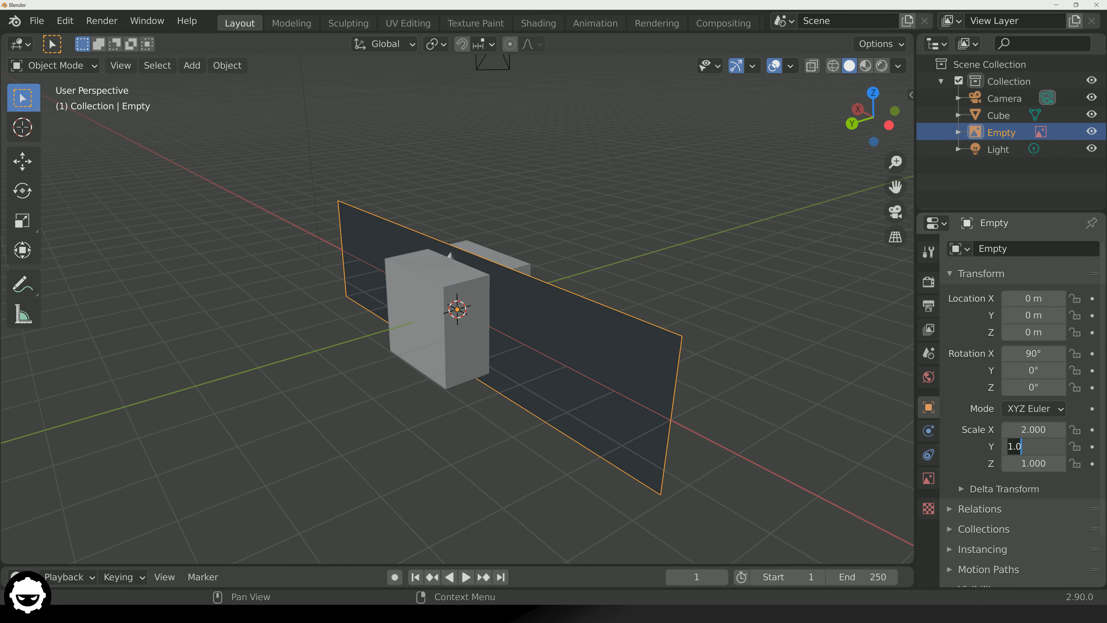
{"action": "type", "text": "2"}
{"action": "key", "text": "Tab"}
{"action": "type", "text": "2"}
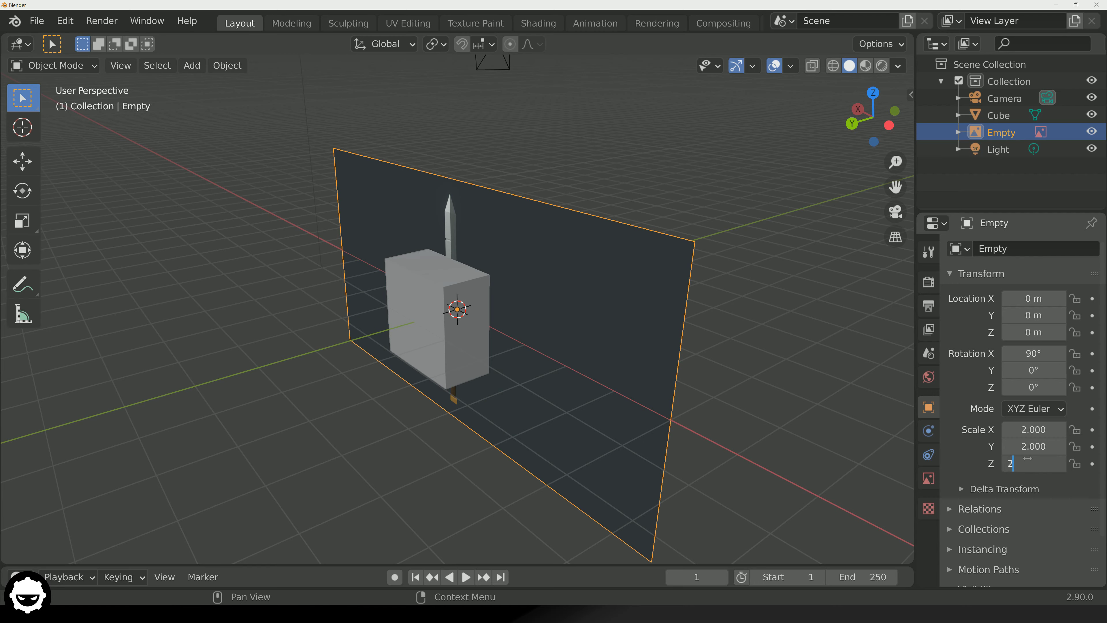
{"action": "key", "text": "Return"}
{"action": "middle_click_drag", "start_coordinate": [515, 376], "coordinate": [554, 312]}
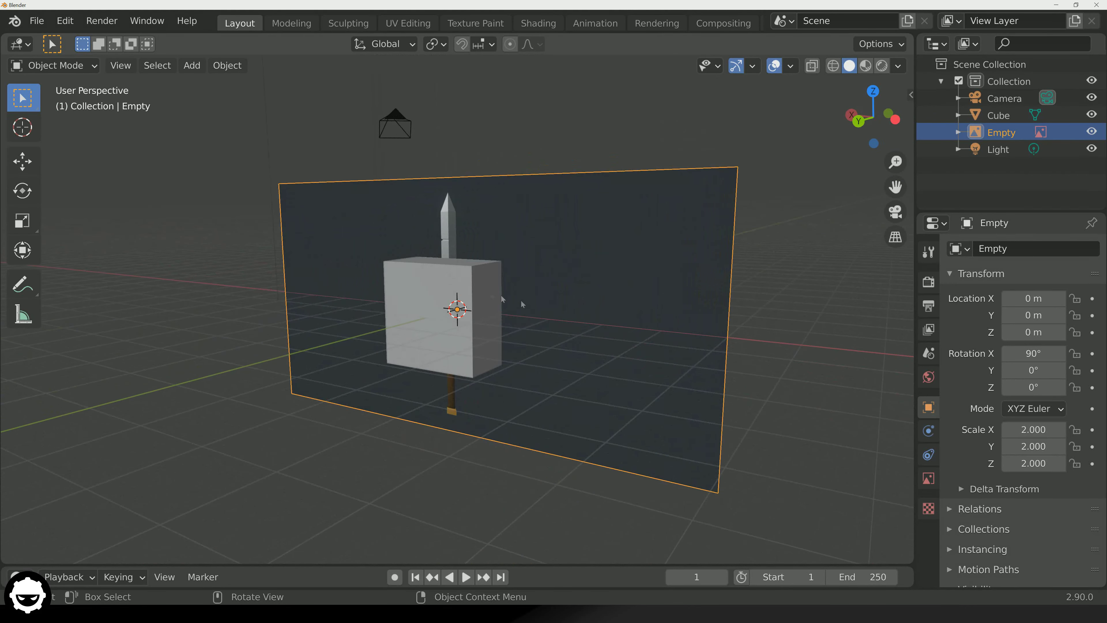
Enlarge the sword reference image to a scale of 4 on X, Y and Z.
{"action": "scroll", "coordinate": [483, 289], "scroll_direction": "up", "scroll_amount": 7}
{"action": "scroll", "coordinate": [483, 289], "scroll_direction": "down", "scroll_amount": 8}
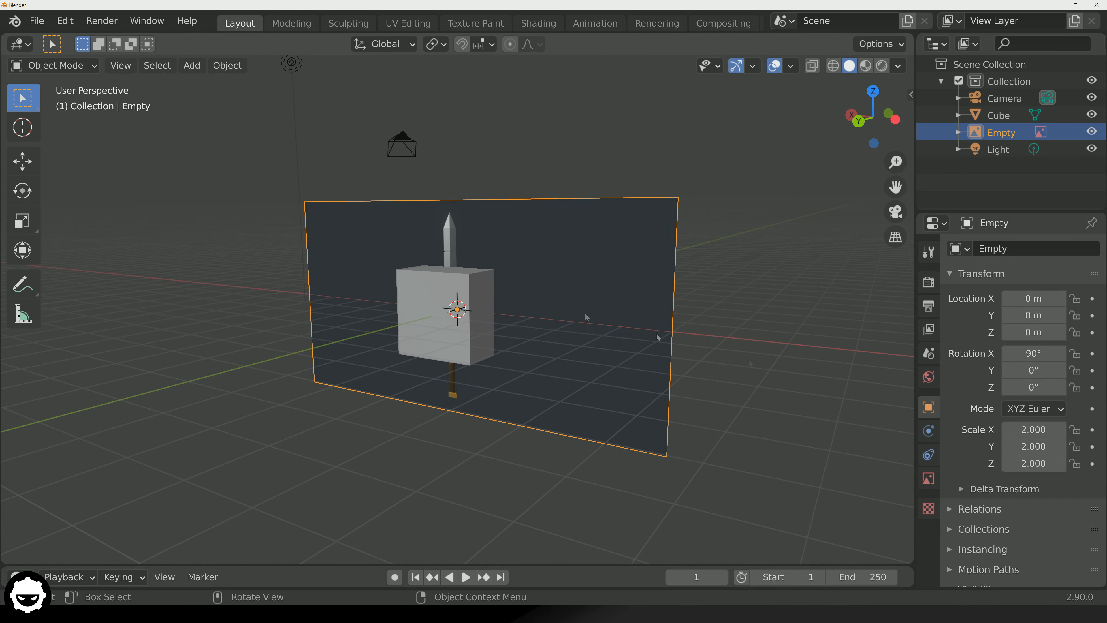
{"action": "left_click", "coordinate": [1039, 430]}
{"action": "type", "text": "4"}
{"action": "key", "text": "Return"}
{"action": "left_click", "coordinate": [1033, 446]}
{"action": "type", "text": "4"}
{"action": "key", "text": "Return"}
{"action": "left_click", "coordinate": [1035, 462]}
{"action": "type", "text": "4"}
{"action": "key", "text": "Return"}
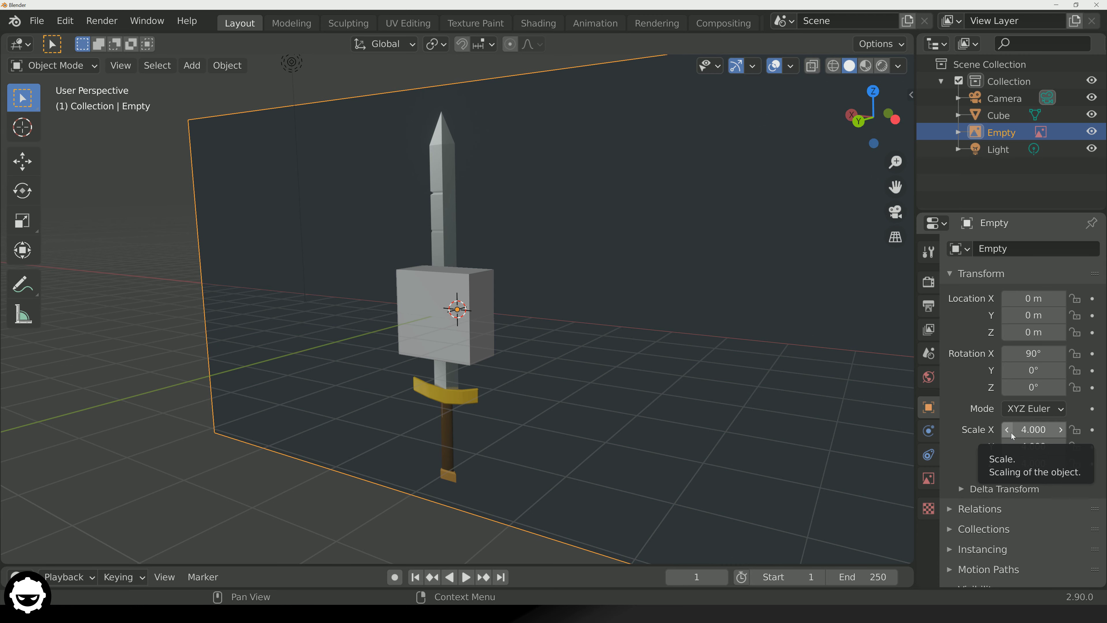
Move the reference image about -4.38 m along the Y axis, clear of the cube.
{"action": "mouse_move", "coordinate": [699, 358]}
{"action": "middle_mouse_down"}
{"action": "mouse_move", "coordinate": [638, 358]}
{"action": "mouse_move", "coordinate": [700, 366]}
{"action": "middle_mouse_up"}
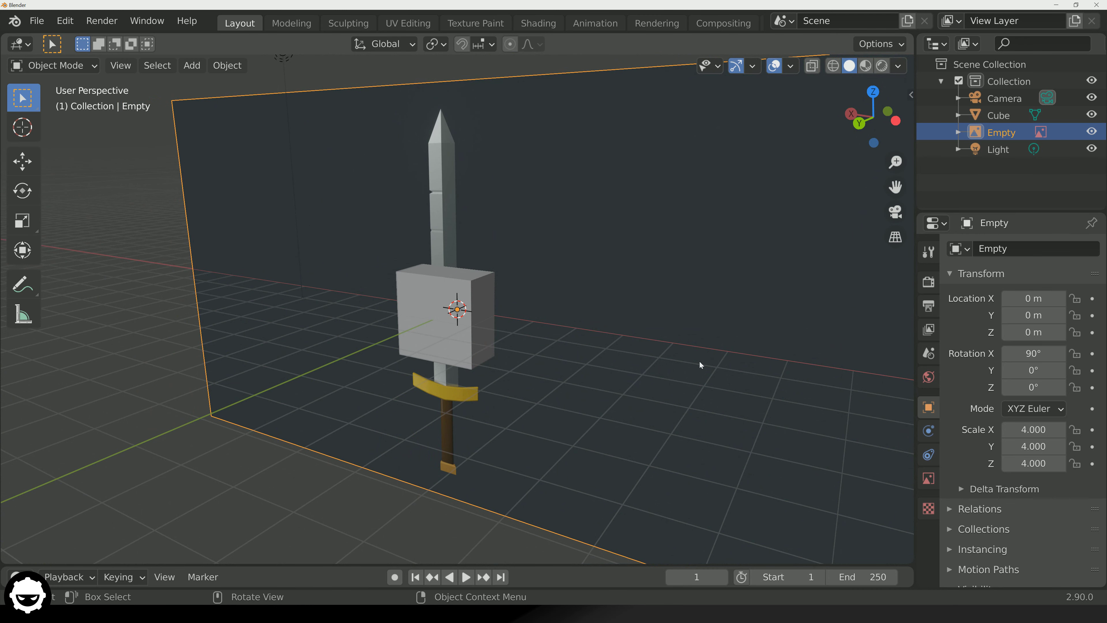
{"action": "middle_click_drag", "start_coordinate": [683, 352], "coordinate": [593, 359]}
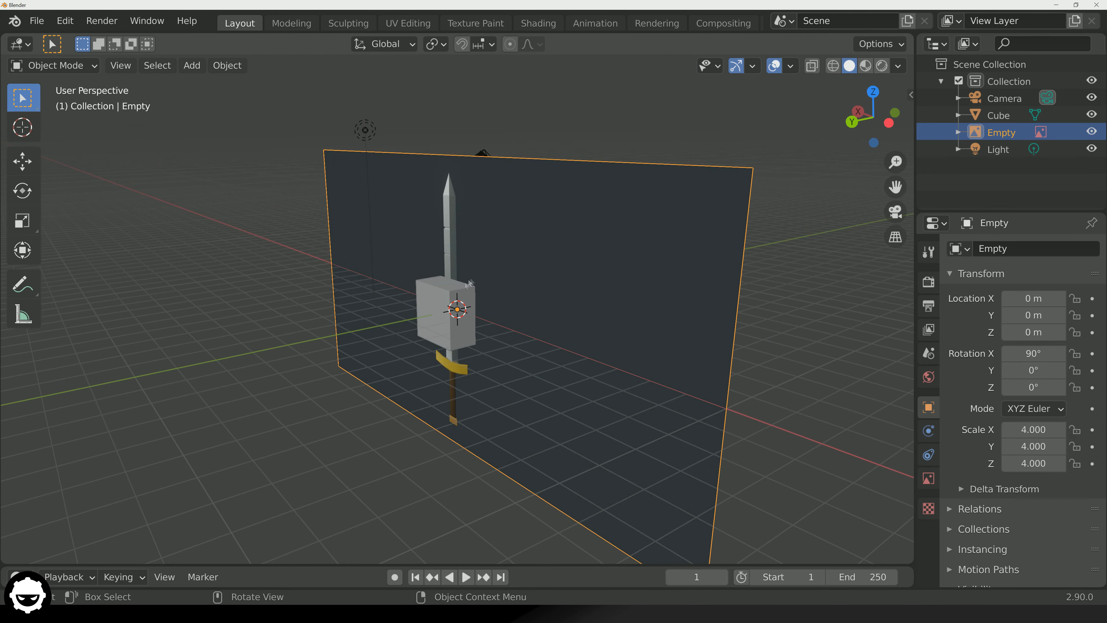
{"action": "middle_click_drag", "start_coordinate": [563, 283], "coordinate": [457, 403]}
{"action": "key", "text": "g"}
{"action": "key", "text": "y"}
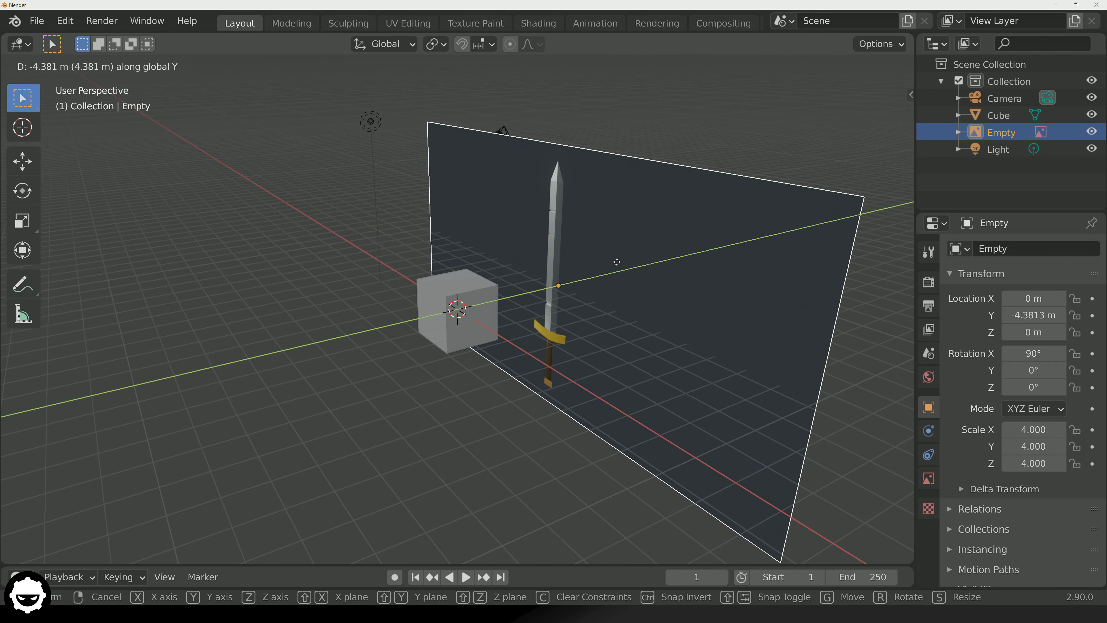
{"action": "left_click", "coordinate": [617, 264]}
Examine the sword in the reference image, including its blade, guard, handle and pommel.
{"action": "middle_click_drag", "start_coordinate": [464, 414], "coordinate": [616, 380]}
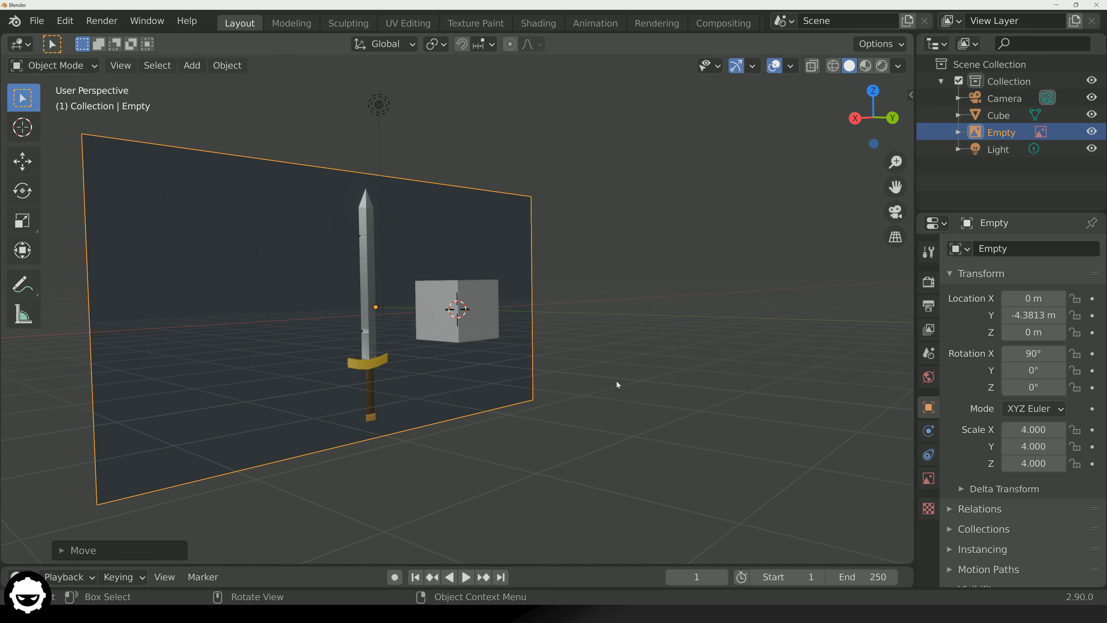
{"action": "scroll", "coordinate": [471, 374], "scroll_direction": "up", "scroll_amount": 6}
{"action": "mouse_move", "coordinate": [293, 358]}
{"action": "middle_mouse_down"}
{"action": "mouse_move", "coordinate": [337, 338]}
{"action": "mouse_move", "coordinate": [257, 342]}
{"action": "mouse_move", "coordinate": [282, 351]}
{"action": "middle_mouse_up"}
{"action": "scroll", "coordinate": [282, 350], "scroll_direction": "down", "scroll_amount": 3}
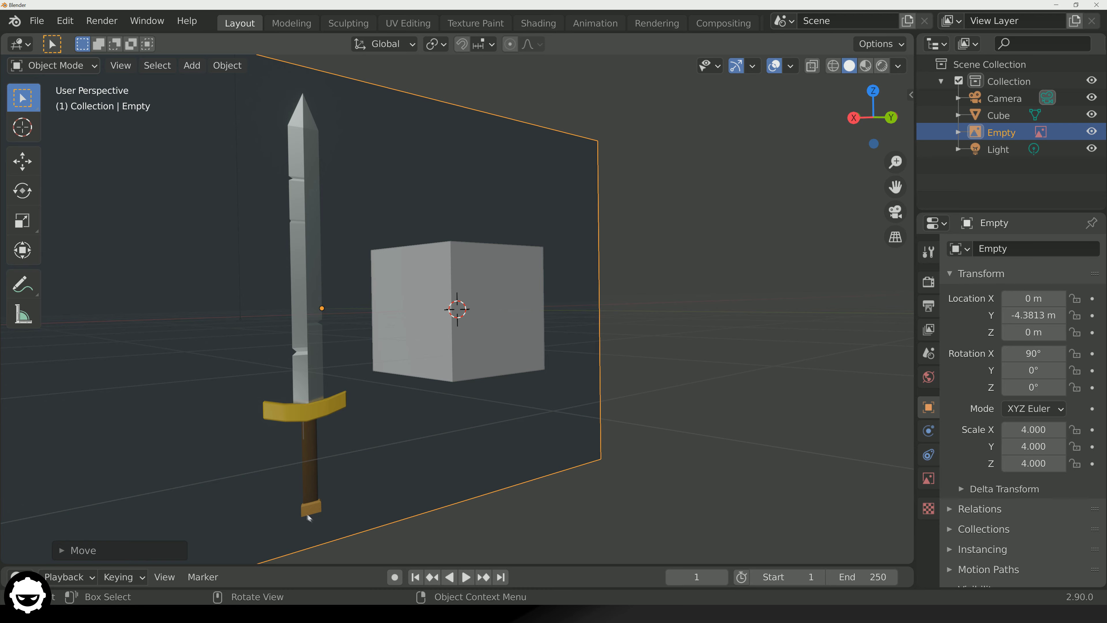
{"action": "middle_click_drag", "start_coordinate": [272, 199], "coordinate": [484, 283]}
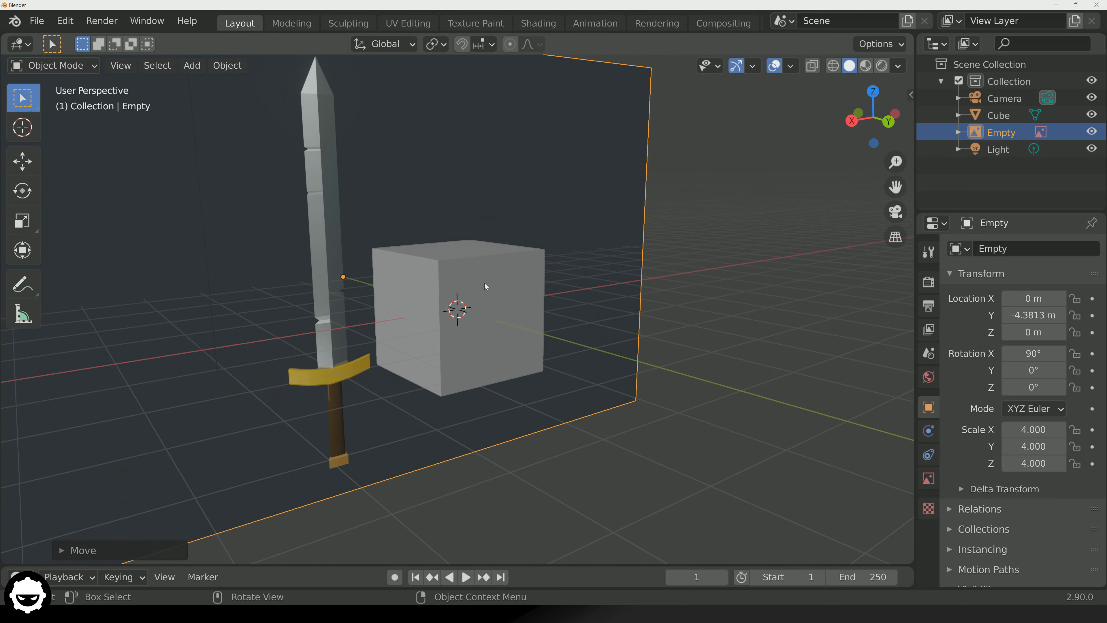
{"action": "scroll", "coordinate": [472, 329], "scroll_direction": "down", "scroll_amount": 2}
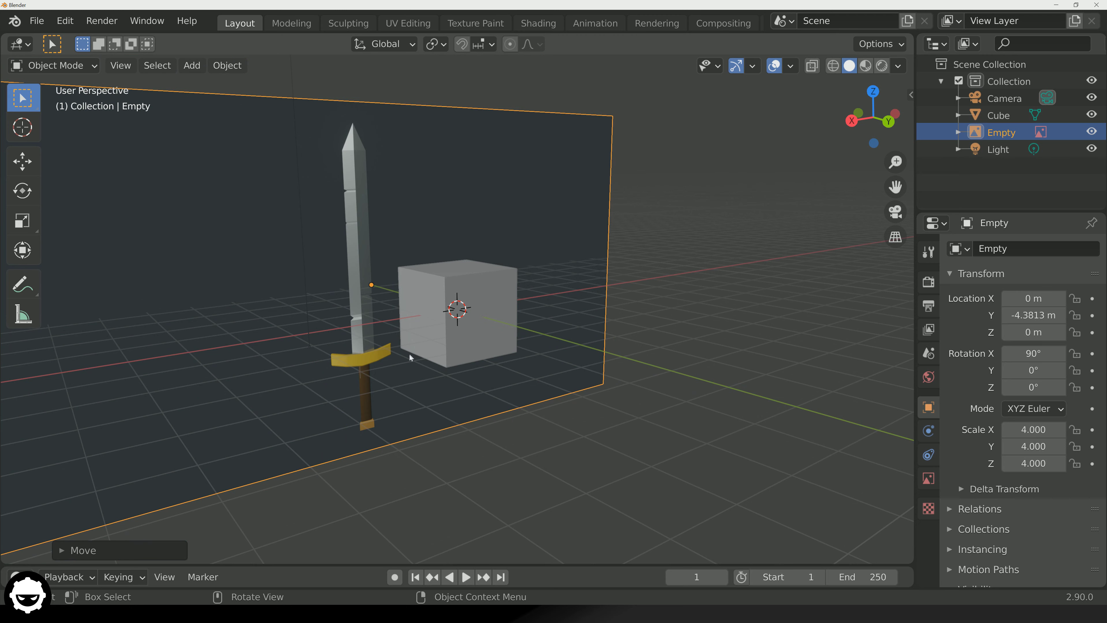
{"action": "middle_click_drag", "start_coordinate": [388, 388], "coordinate": [379, 360]}
{"action": "scroll", "coordinate": [385, 363], "scroll_direction": "up", "scroll_amount": 4}
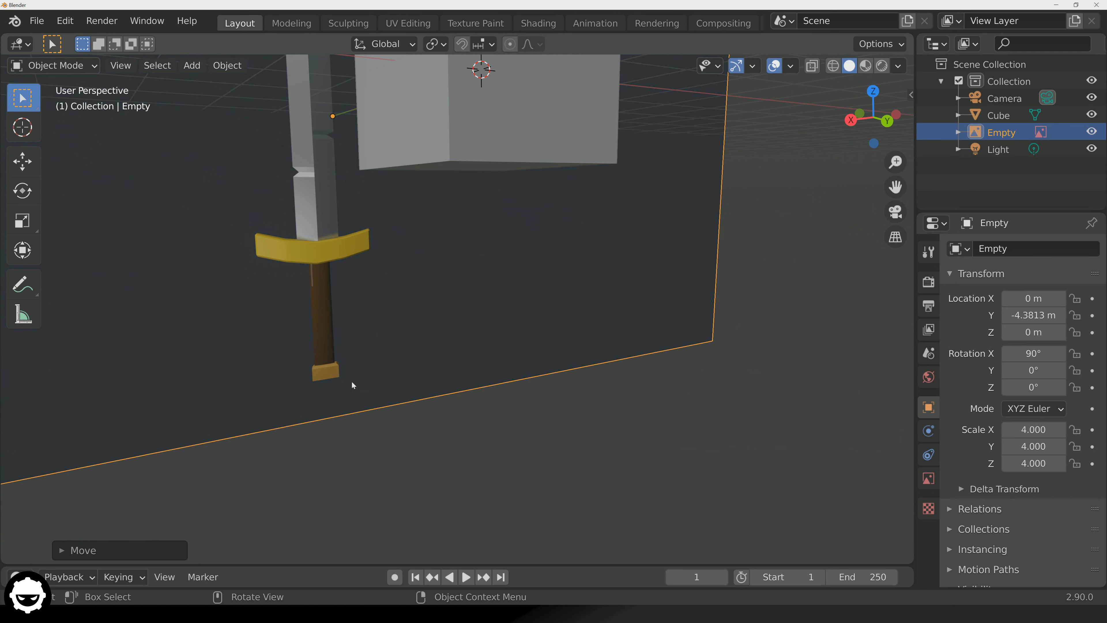
{"action": "middle_click_drag", "start_coordinate": [321, 380], "coordinate": [437, 494]}
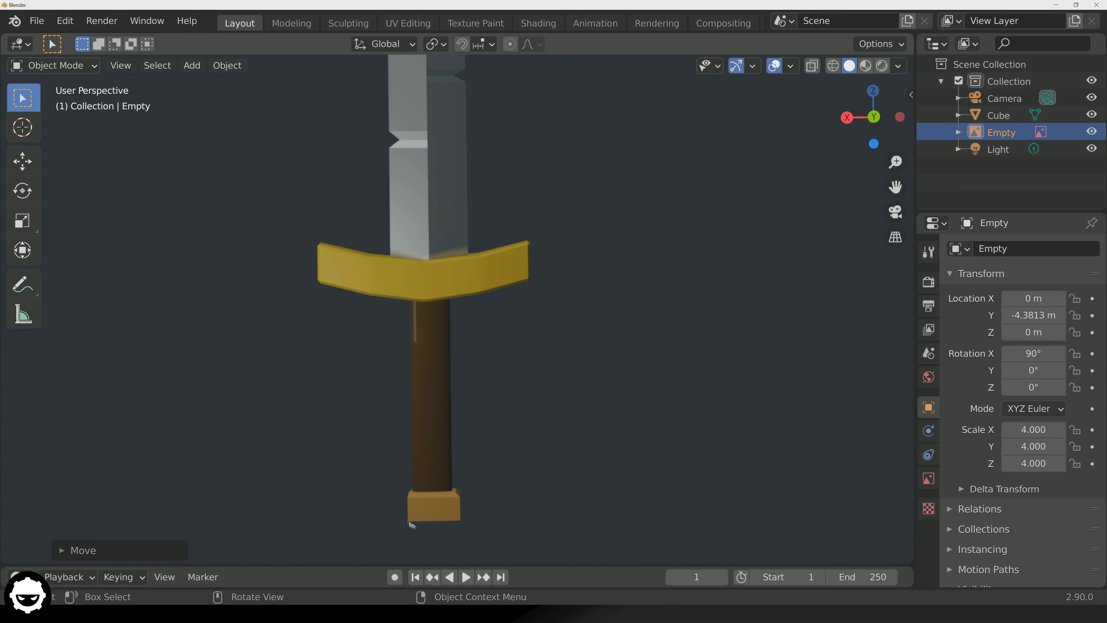
Select the cube and enter Edit Mode with face selection.
{"action": "middle_click_drag", "start_coordinate": [418, 498], "coordinate": [495, 284]}
{"action": "left_click", "coordinate": [510, 293]}
{"action": "left_click", "coordinate": [495, 283]}
{"action": "left_click", "coordinate": [481, 284]}
{"action": "key", "text": "Tab"}
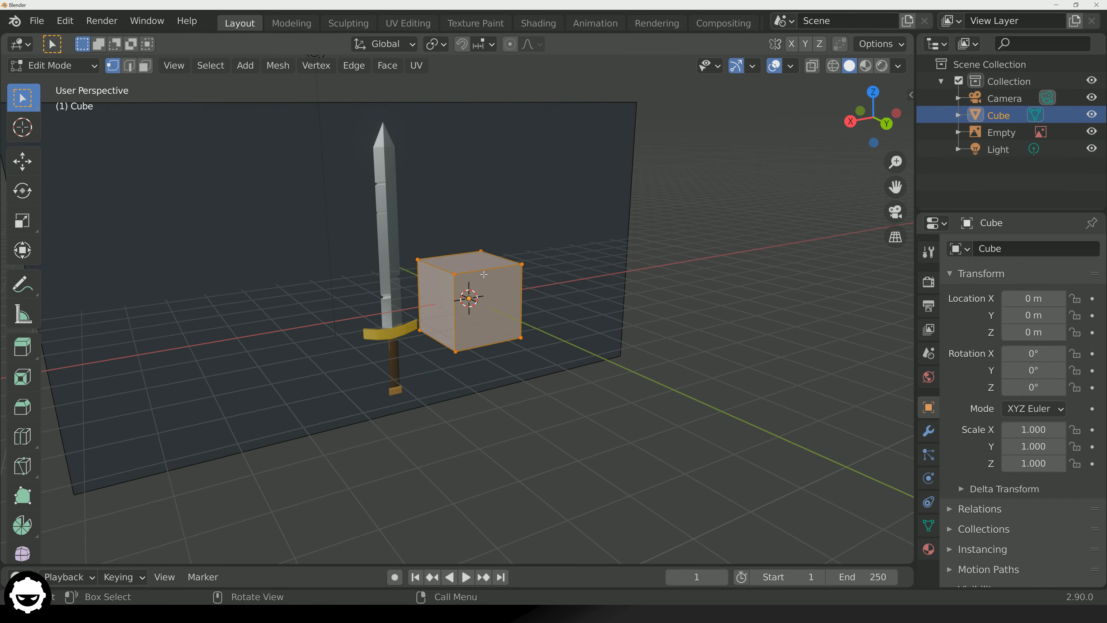
{"action": "left_click", "coordinate": [146, 67]}
Lower the cube's top face by about 0.85 m along the Z axis.
{"action": "left_click", "coordinate": [485, 263]}
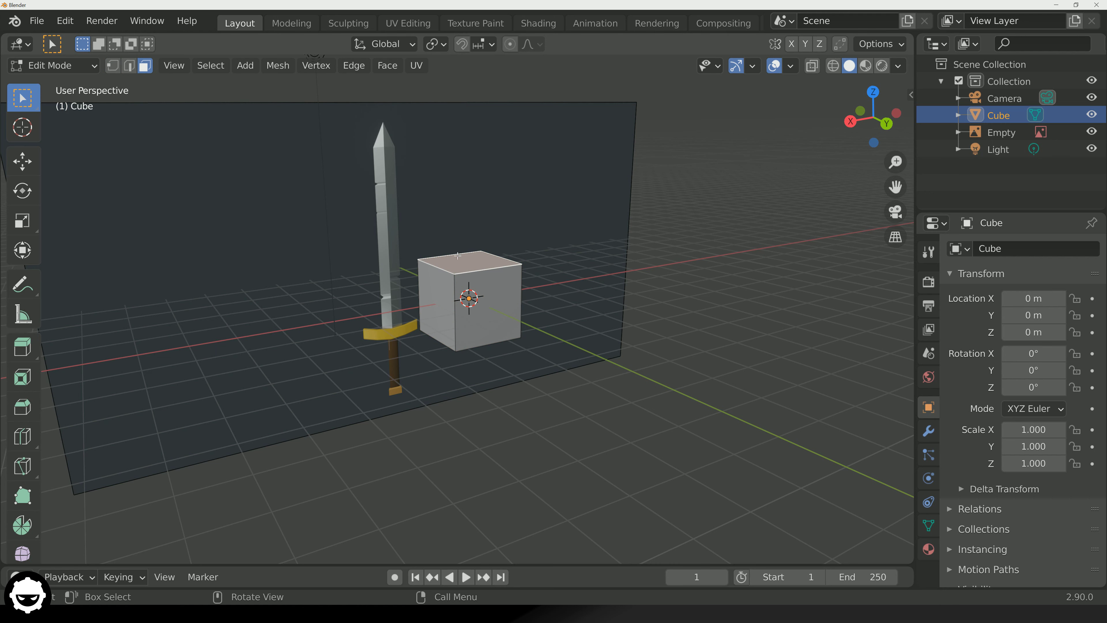
{"action": "key", "text": "g"}
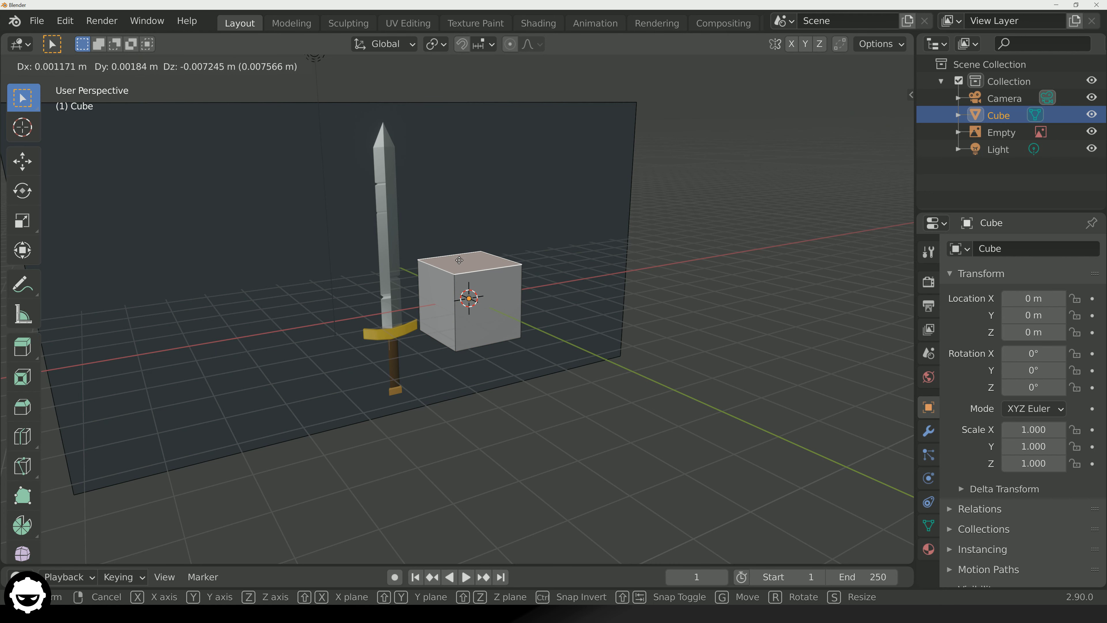
{"action": "key", "text": "z"}
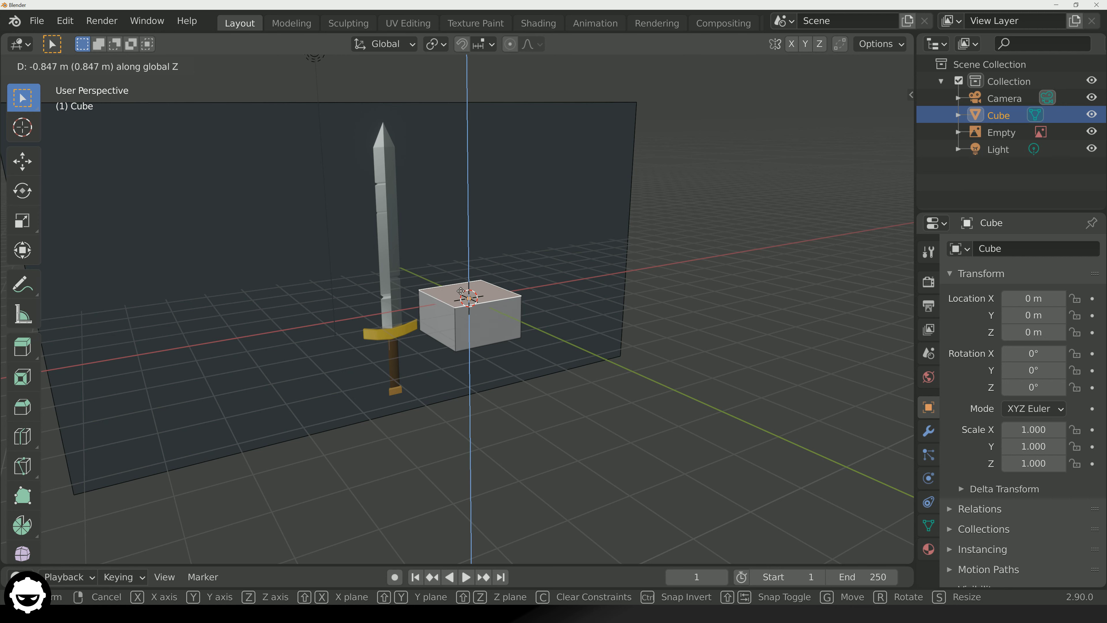
{"action": "left_click", "coordinate": [461, 291]}
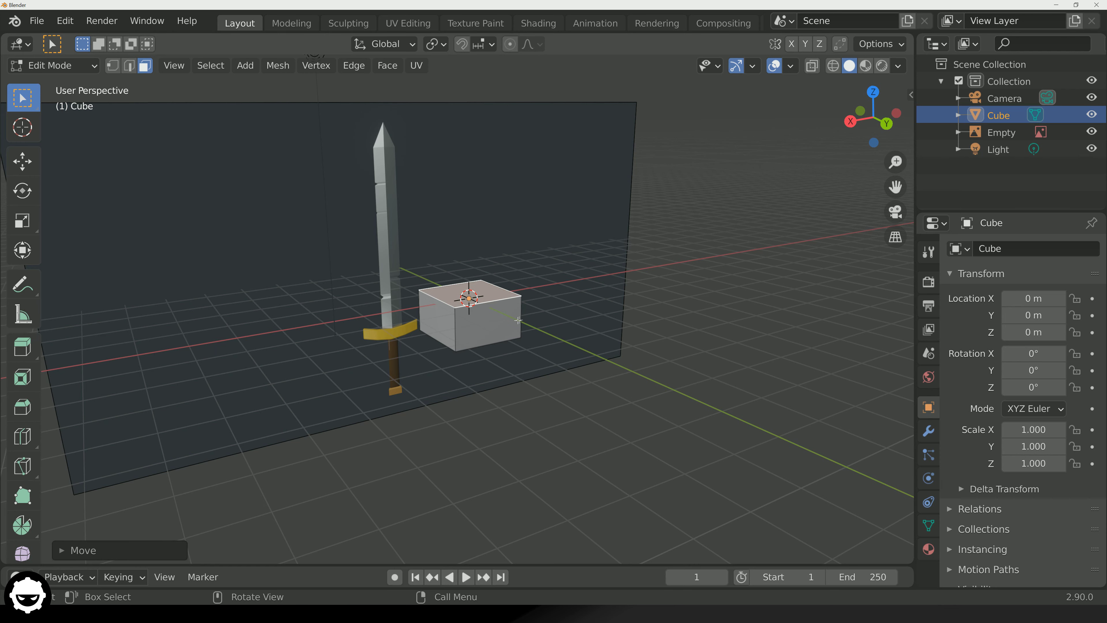
Inset the cube's top face with a thickness of about 0.27.
{"action": "scroll", "coordinate": [518, 321], "scroll_direction": "up", "scroll_amount": 7}
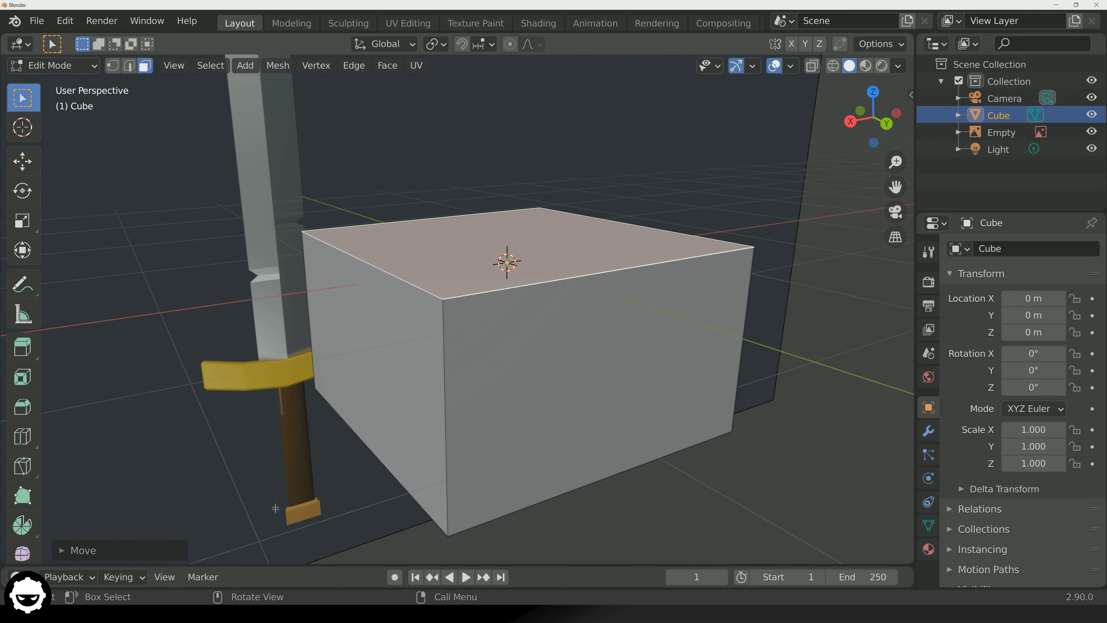
{"action": "middle_click_drag", "start_coordinate": [475, 279], "coordinate": [505, 268]}
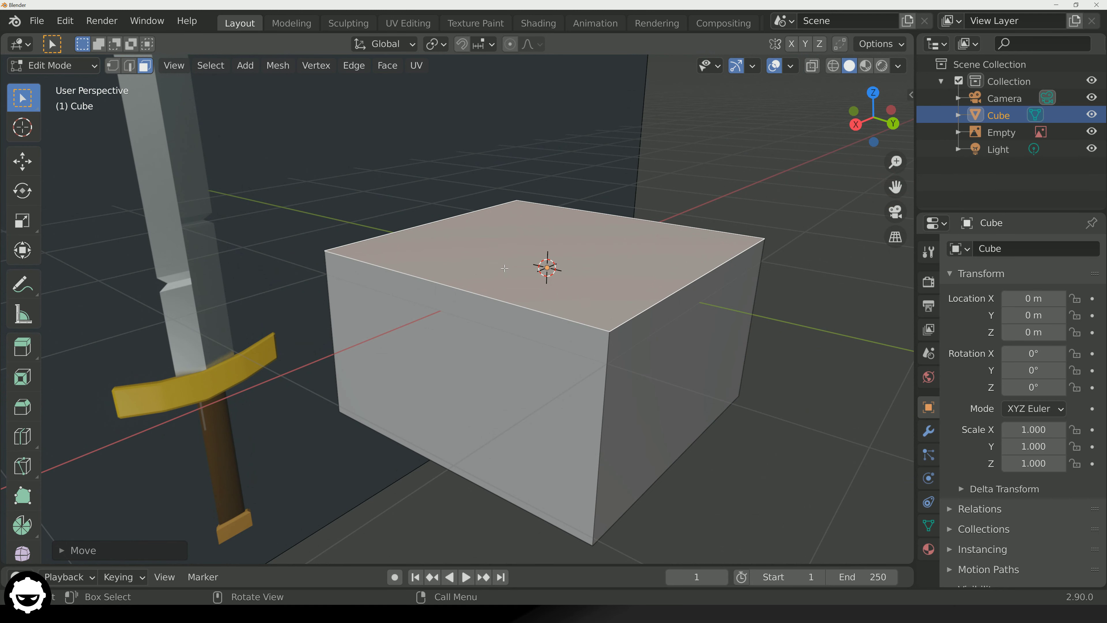
{"action": "key", "text": "i"}
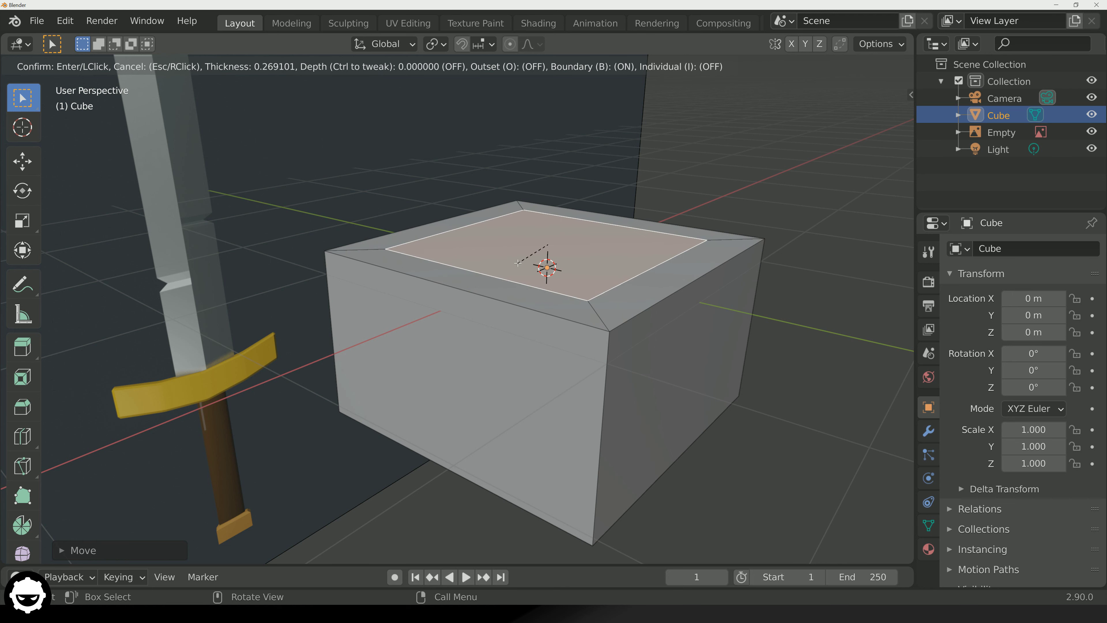
{"action": "left_click", "coordinate": [518, 262]}
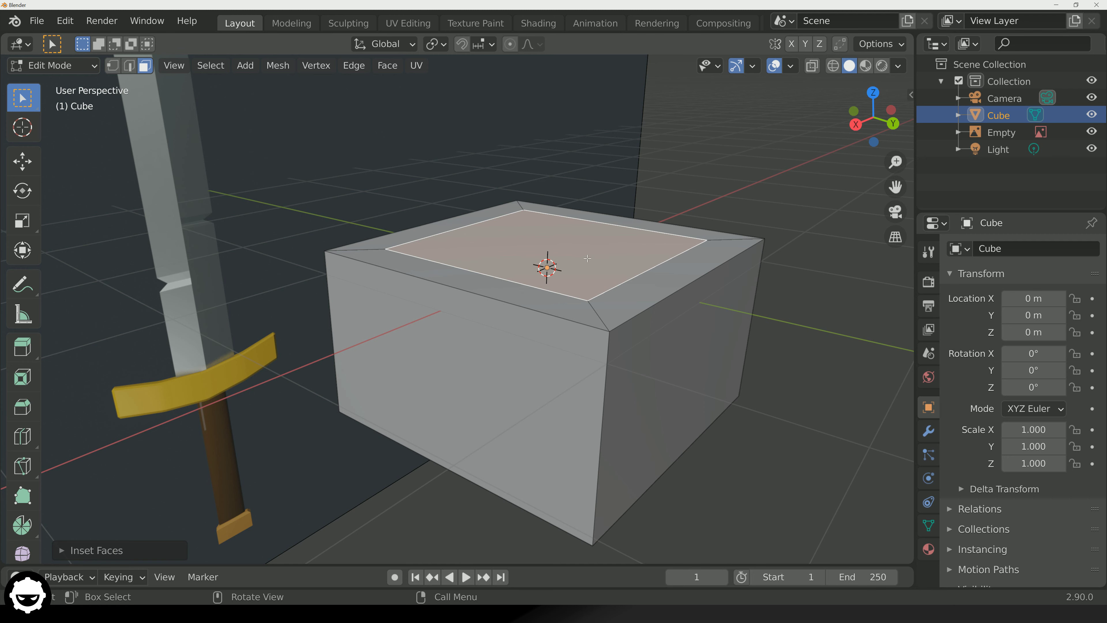
Raise the inset top face slightly along the Z axis to form sloped edges around it.
{"action": "key", "text": "g"}
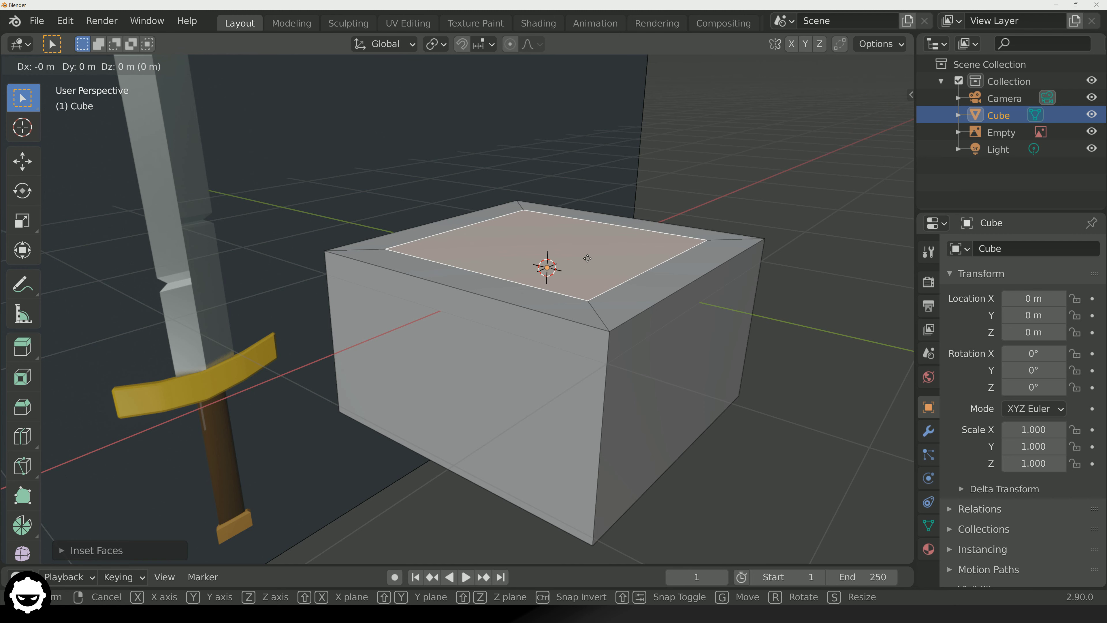
{"action": "key", "text": "z"}
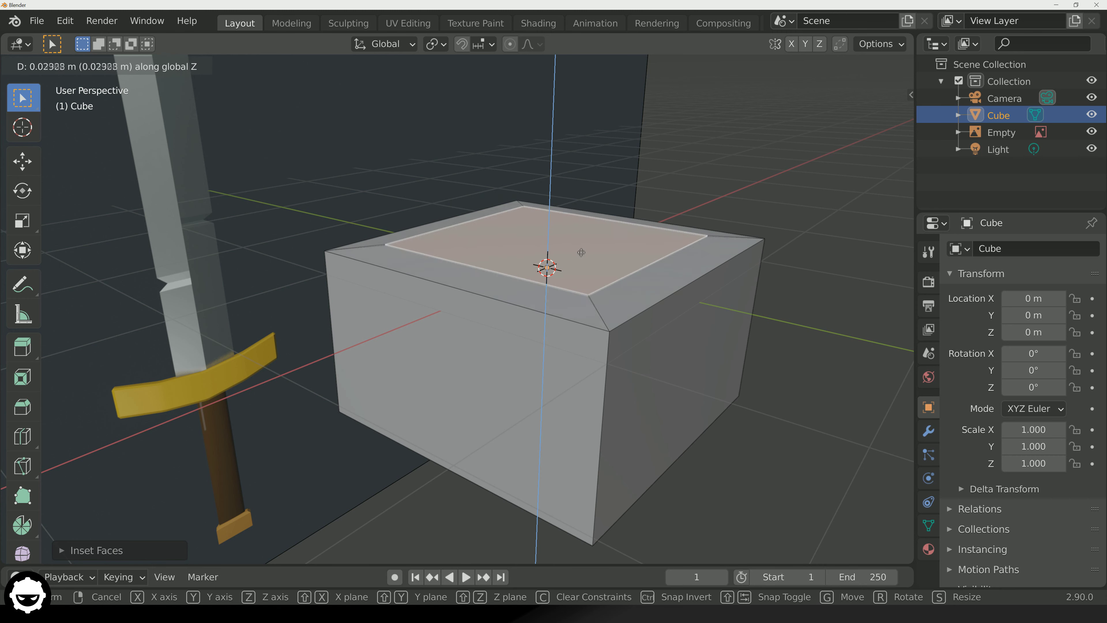
{"action": "left_click", "coordinate": [576, 233]}
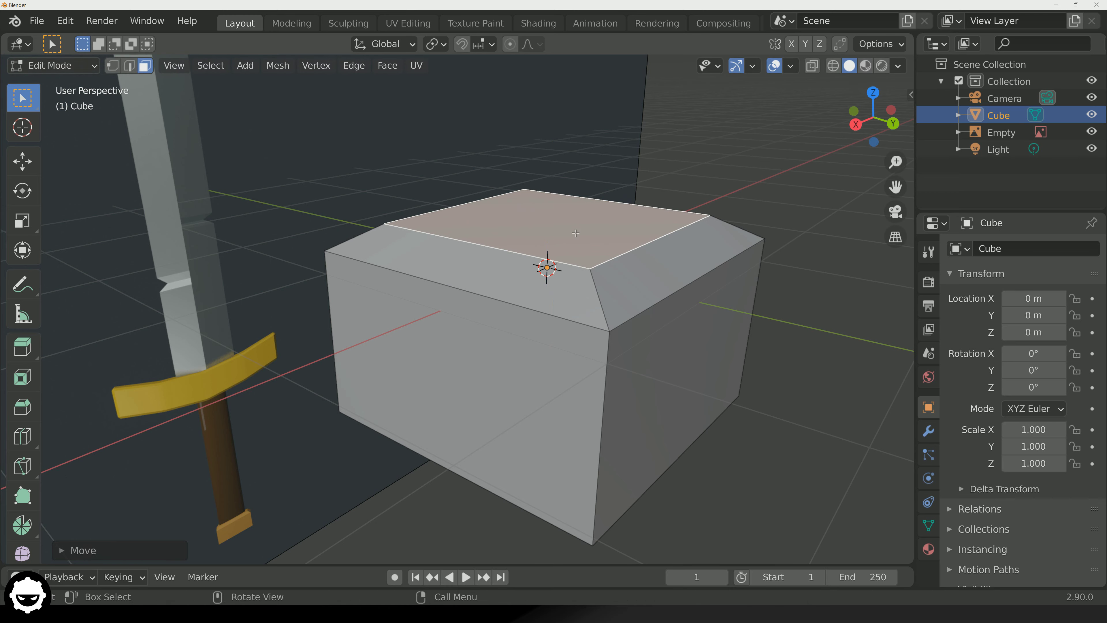
{"action": "middle_click_drag", "start_coordinate": [575, 233], "coordinate": [500, 258]}
{"action": "middle_click_drag", "start_coordinate": [492, 270], "coordinate": [553, 278]}
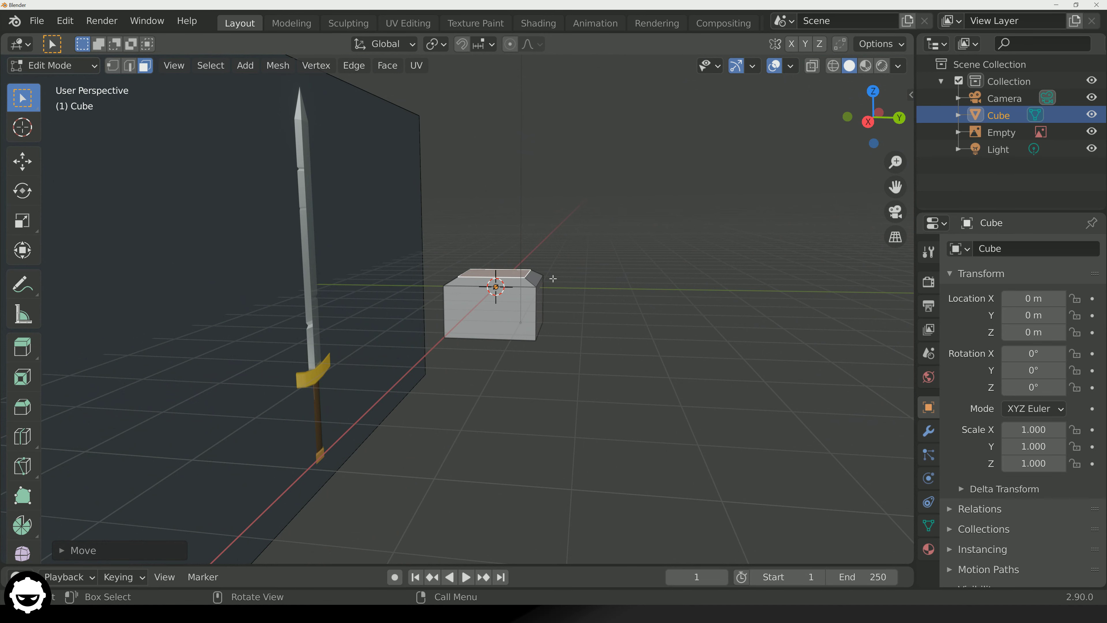
{"action": "middle_click_drag", "start_coordinate": [562, 275], "coordinate": [504, 260]}
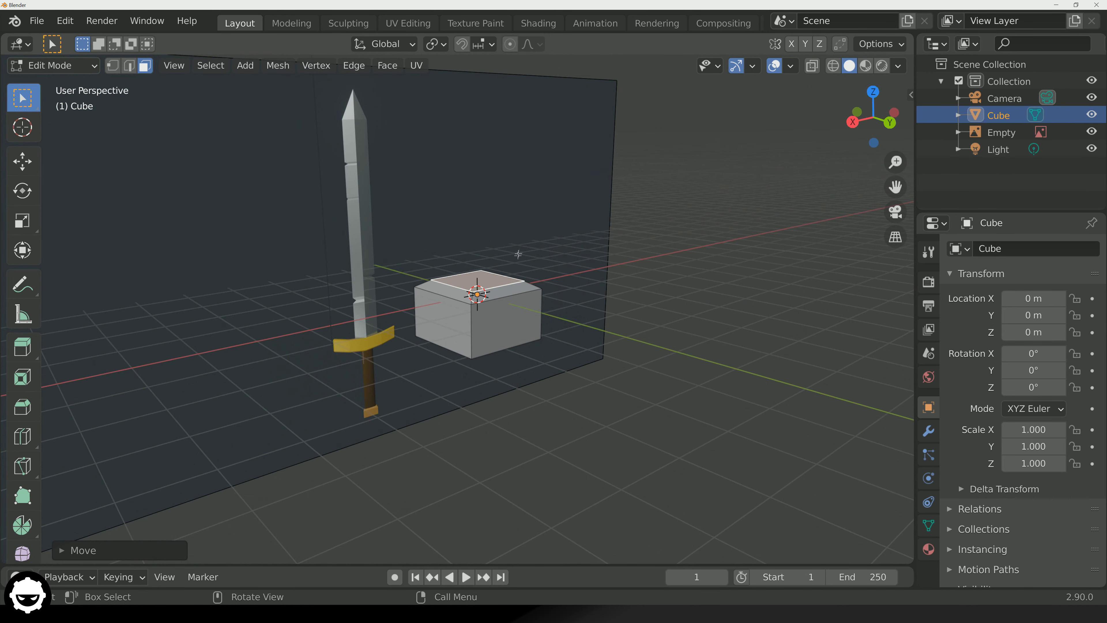
{"action": "middle_click_drag", "start_coordinate": [526, 200], "coordinate": [574, 322], "text": "shift"}
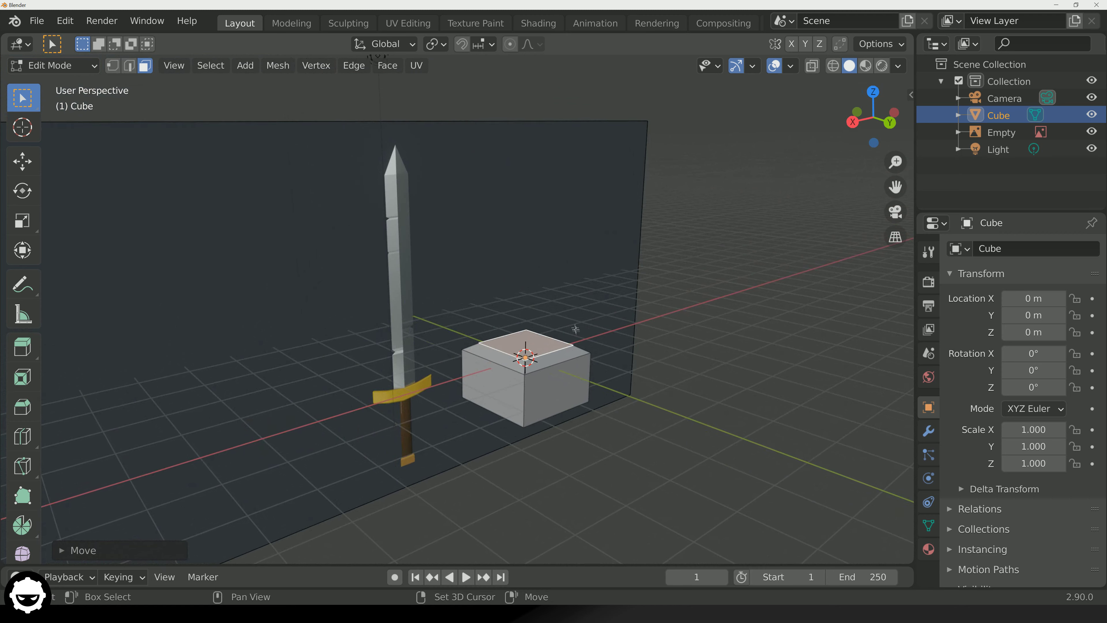
Return to Object Mode and add a cylinder mesh for the sword's handle.
{"action": "scroll", "coordinate": [606, 352], "scroll_direction": "up", "scroll_amount": 2}
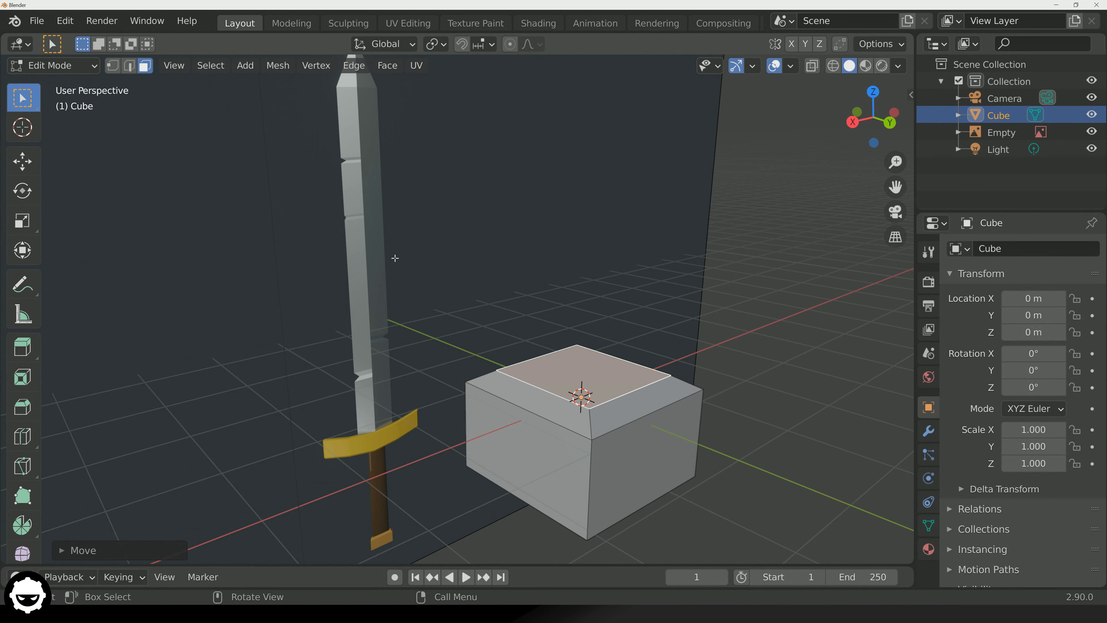
{"action": "key", "text": "Tab"}
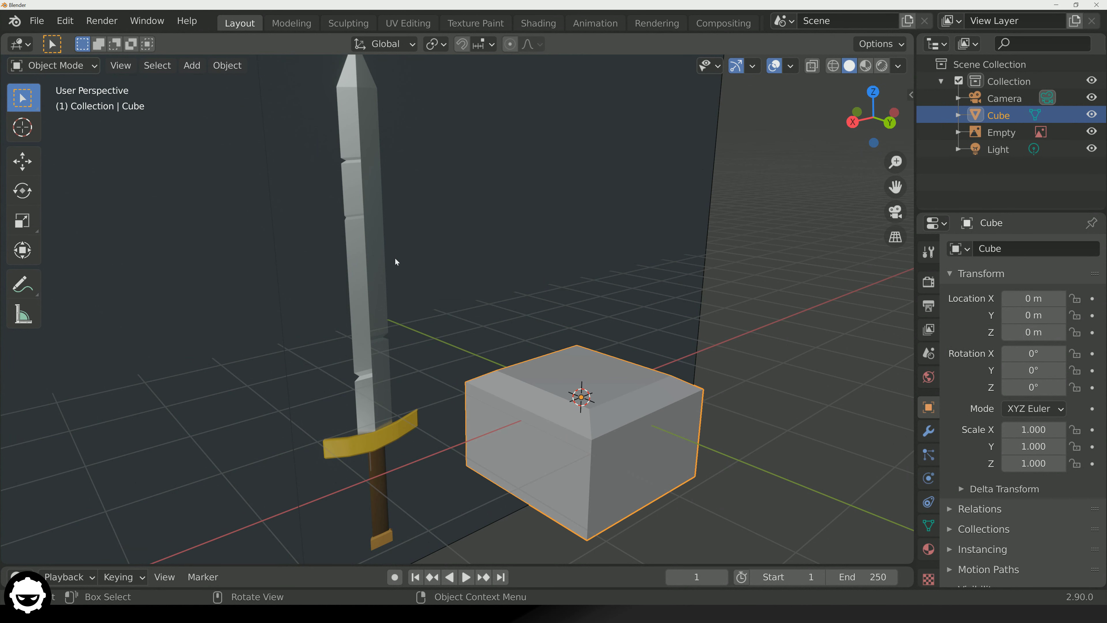
{"action": "left_click", "coordinate": [192, 65]}
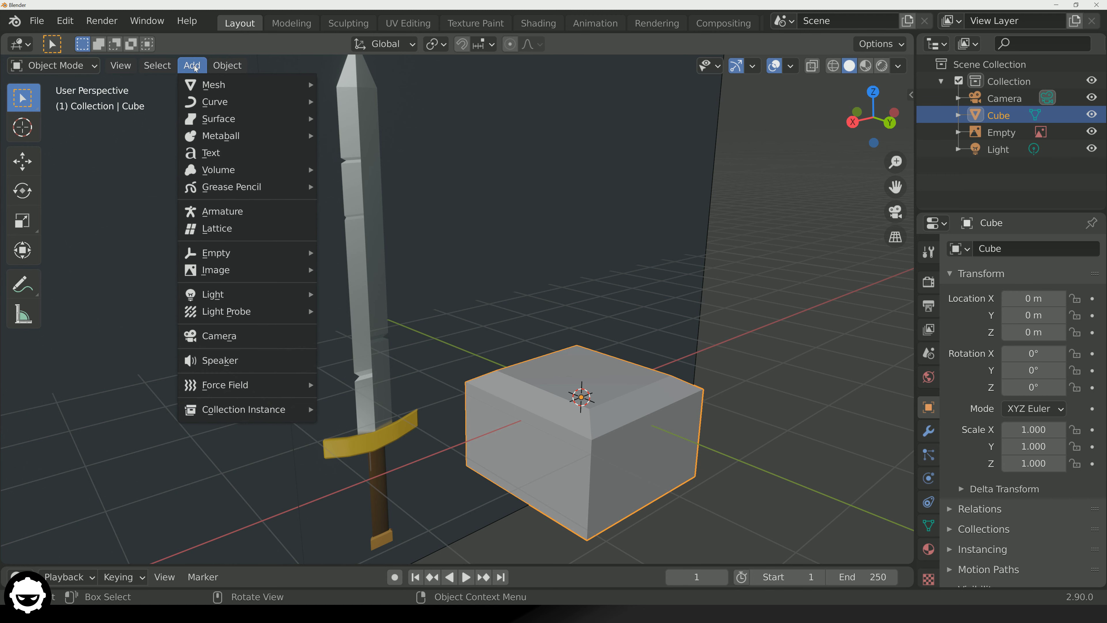
{"action": "mouse_move", "coordinate": [235, 95]}
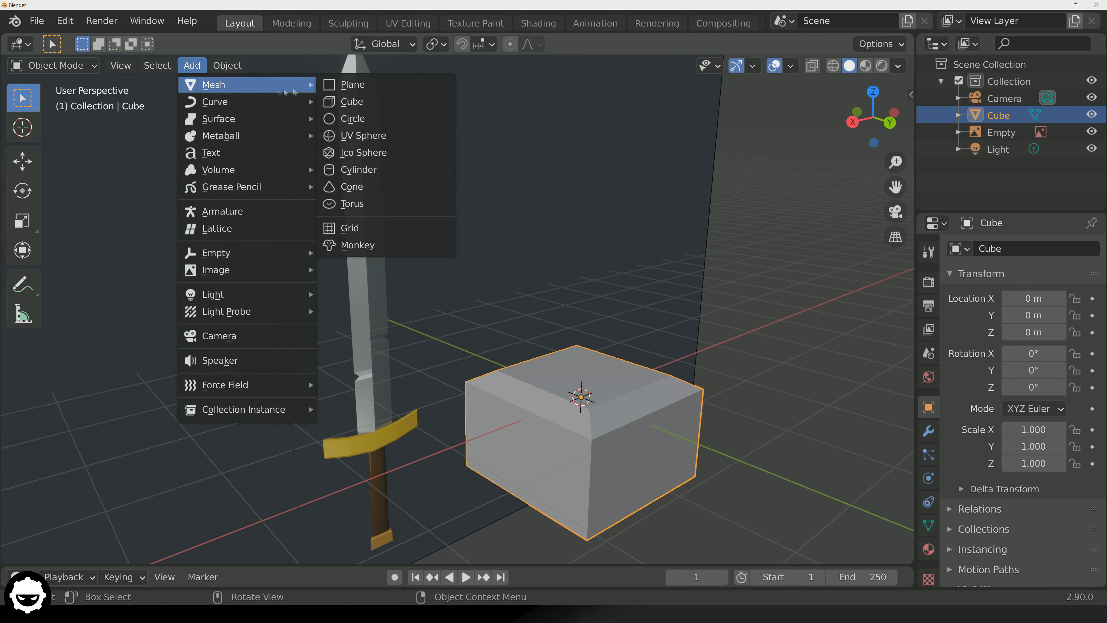
{"action": "left_click", "coordinate": [376, 174]}
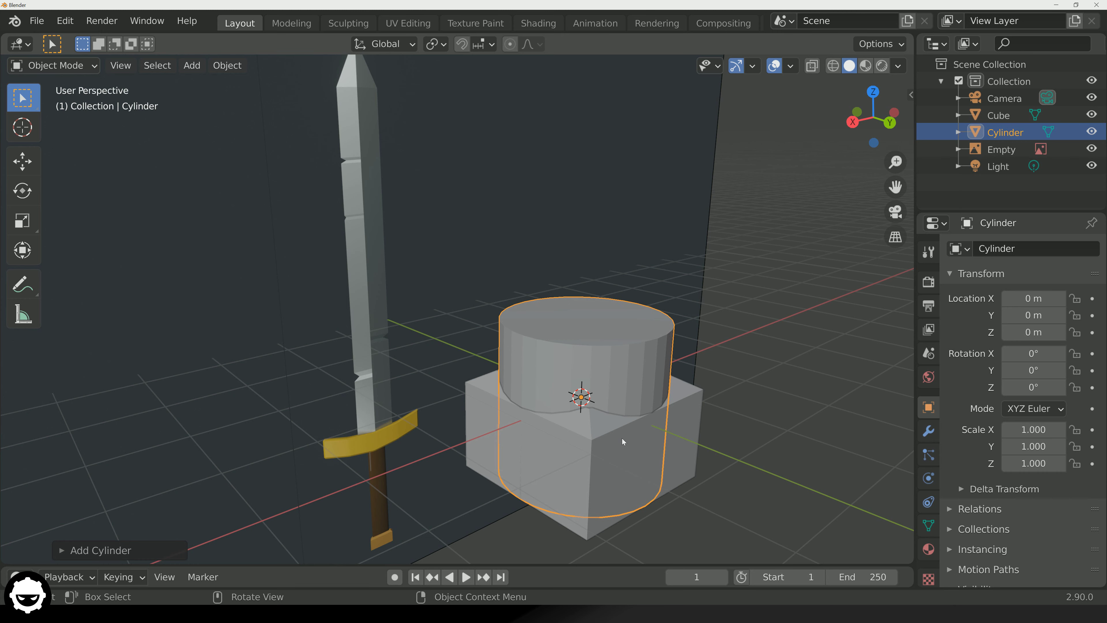
Flatten the cylinder along the Y axis to a scale of about 0.364.
{"action": "scroll", "coordinate": [622, 438], "scroll_direction": "down", "scroll_amount": 6}
{"action": "scroll", "coordinate": [606, 360], "scroll_direction": "up", "scroll_amount": 3}
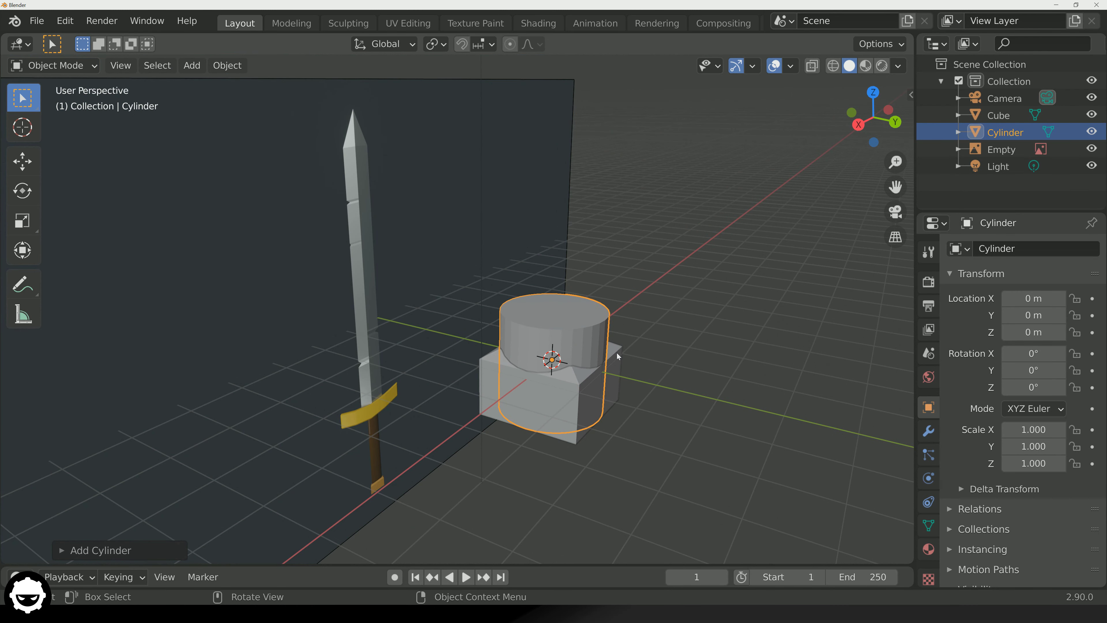
{"action": "key", "text": "s"}
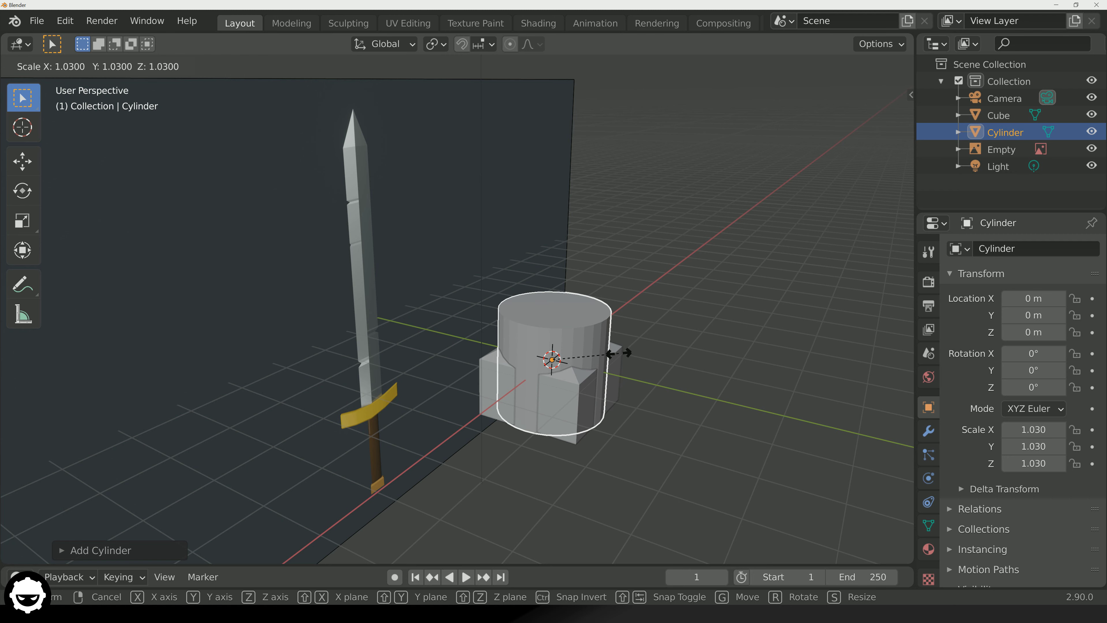
{"action": "key", "text": "y"}
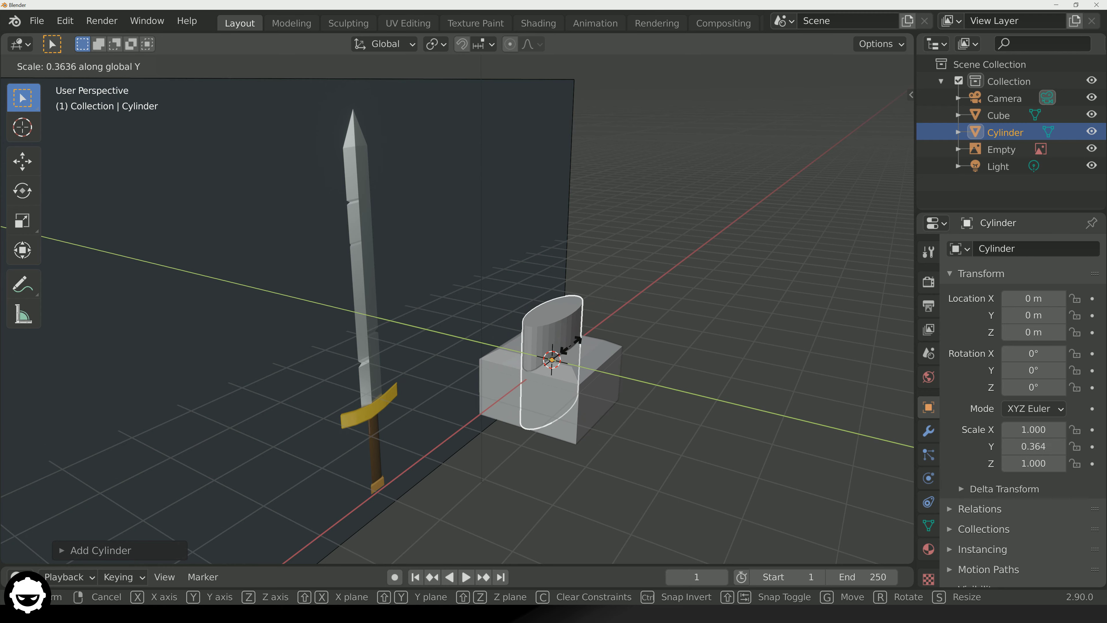
{"action": "left_click", "coordinate": [571, 344]}
{"action": "mouse_move", "coordinate": [571, 343]}
{"action": "middle_mouse_down"}
{"action": "mouse_move", "coordinate": [339, 368]}
{"action": "mouse_move", "coordinate": [608, 383]}
{"action": "mouse_move", "coordinate": [647, 365]}
{"action": "mouse_move", "coordinate": [522, 363]}
{"action": "mouse_move", "coordinate": [553, 357]}
{"action": "middle_mouse_up"}
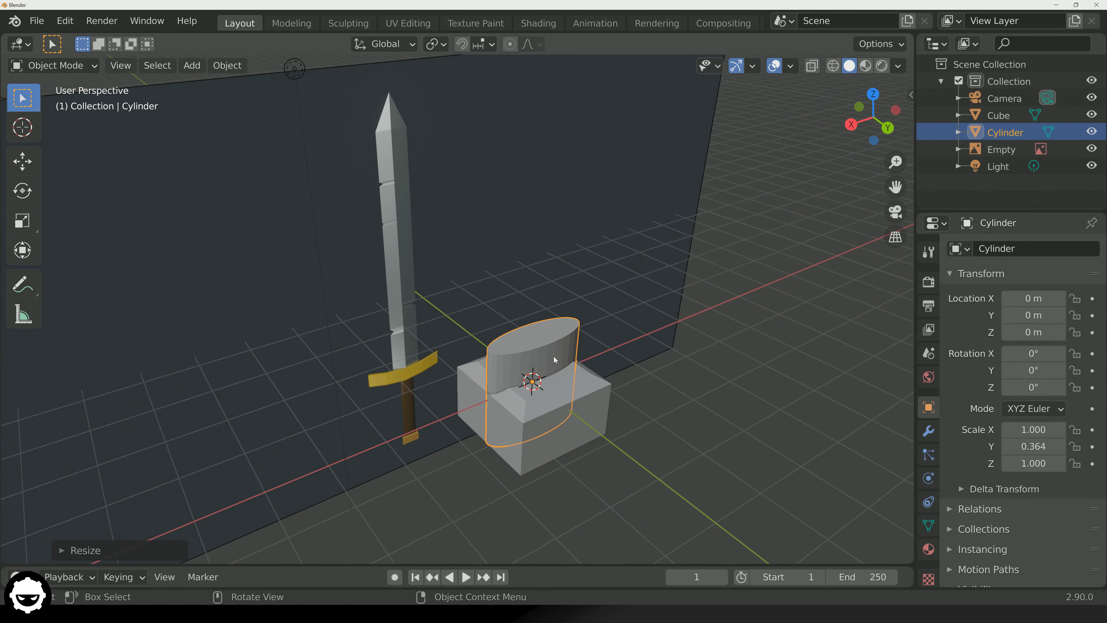
Narrow the cylinder along the X axis to a scale of about 0.629.
{"action": "key", "text": "s"}
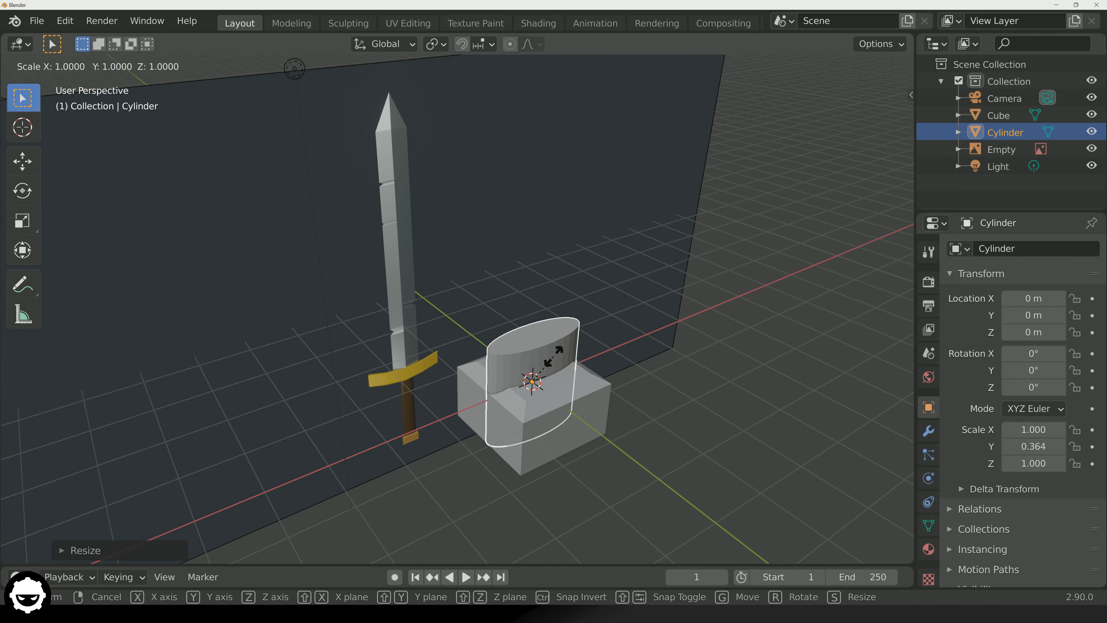
{"action": "key", "text": "x"}
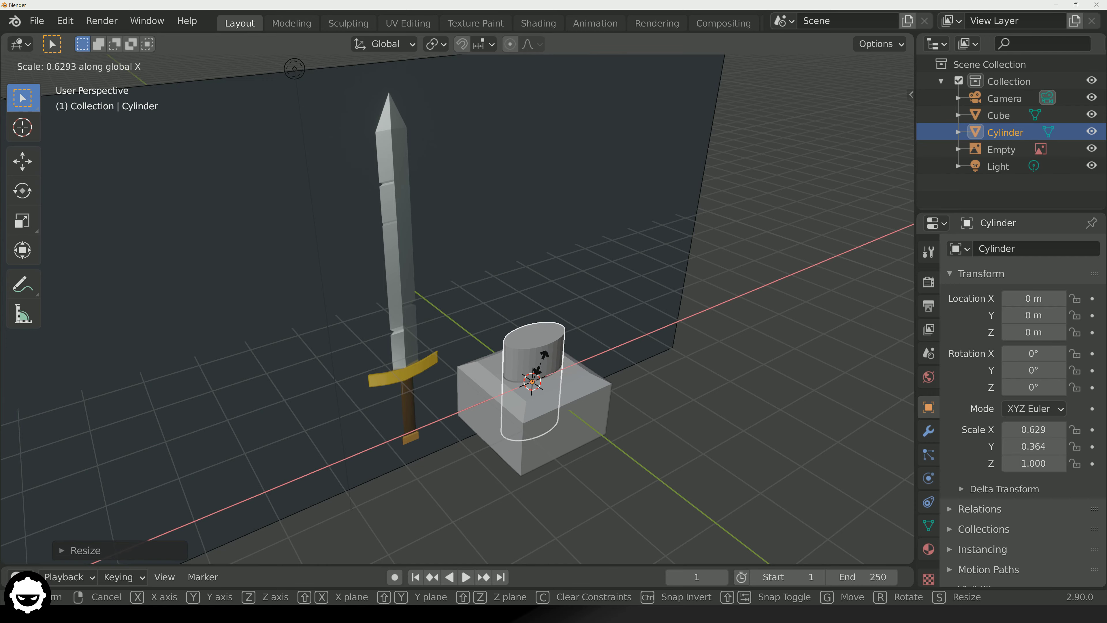
{"action": "left_click", "coordinate": [540, 362]}
{"action": "middle_click_drag", "start_coordinate": [536, 369], "coordinate": [613, 365]}
{"action": "scroll", "coordinate": [611, 365], "scroll_direction": "up", "scroll_amount": 3}
{"action": "scroll", "coordinate": [610, 367], "scroll_direction": "down", "scroll_amount": 6}
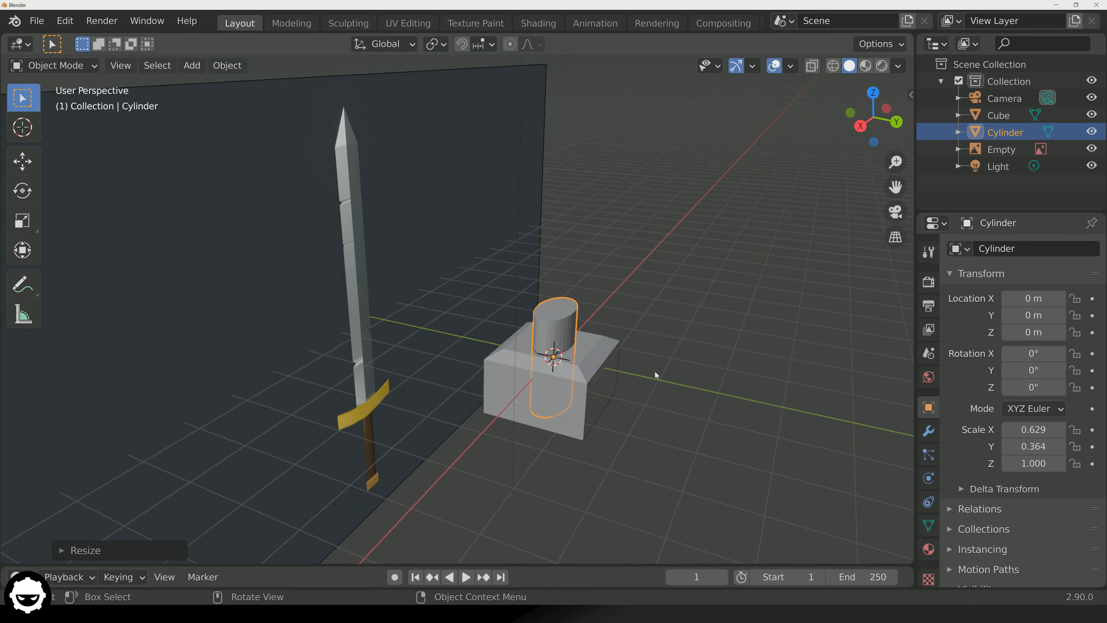
Move the cylinder up about 1.26 m along the Z axis so it stands on the cube.
{"action": "scroll", "coordinate": [585, 371], "scroll_direction": "up", "scroll_amount": 5}
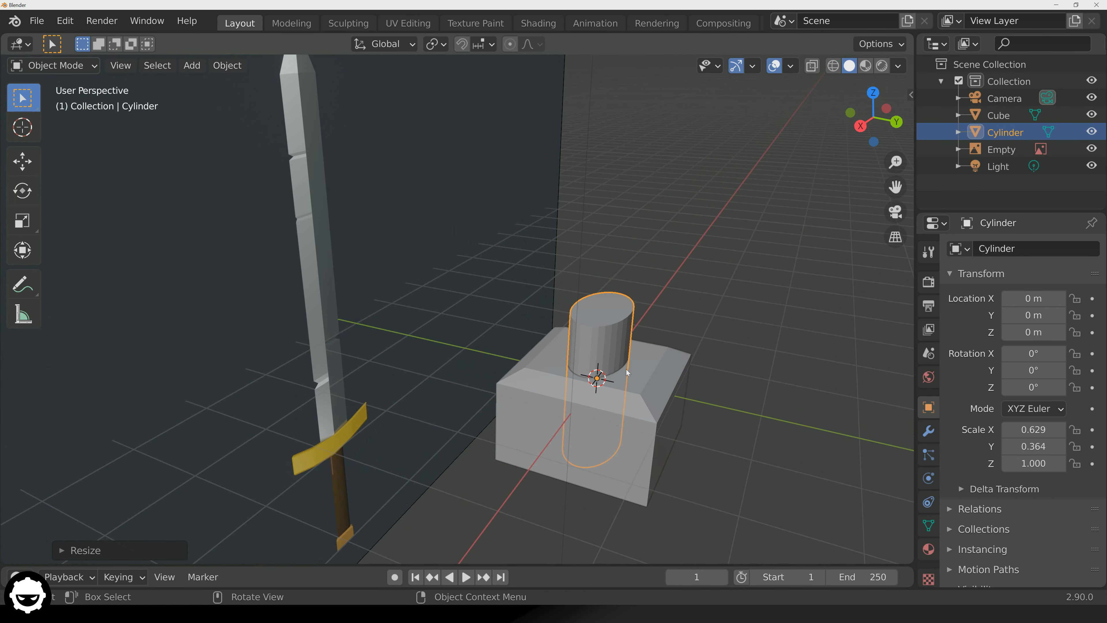
{"action": "key", "text": "g"}
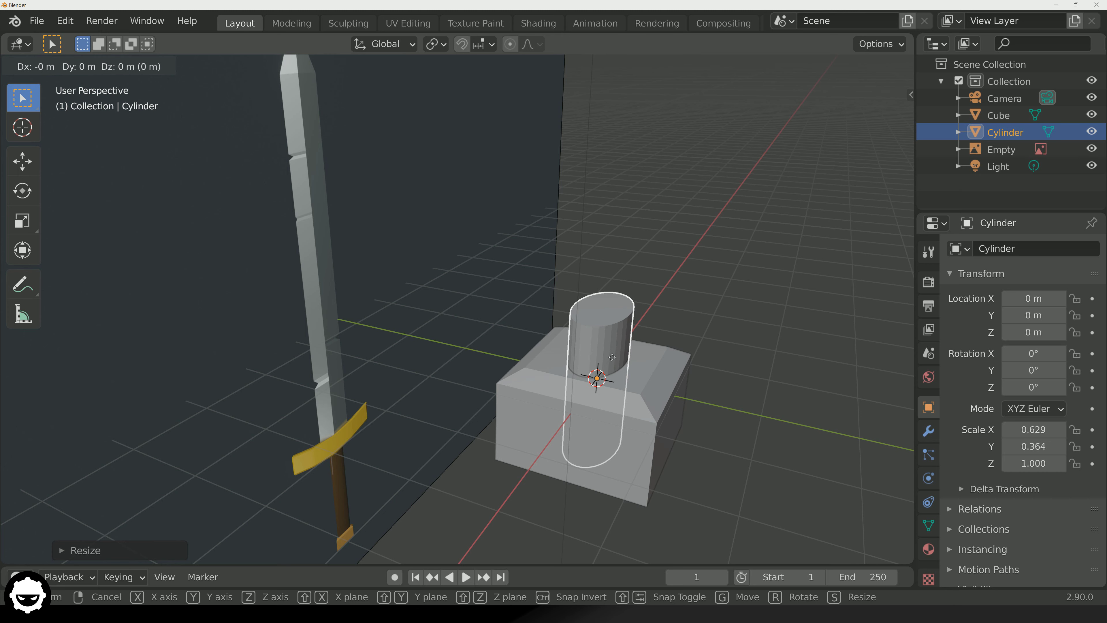
{"action": "key", "text": "z"}
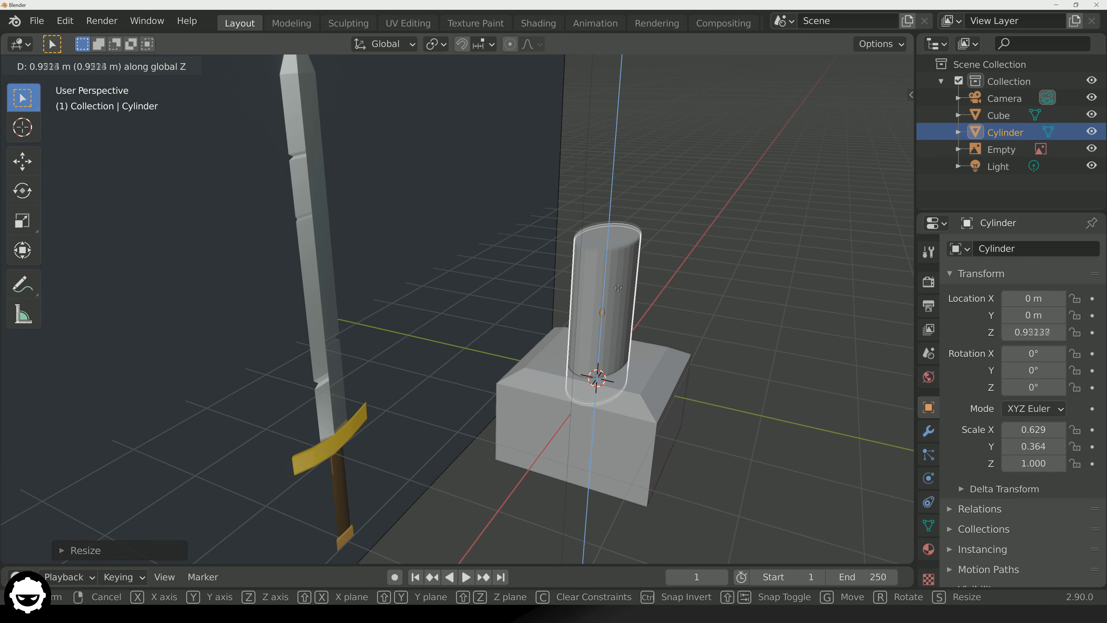
{"action": "left_click", "coordinate": [620, 269]}
{"action": "middle_click_drag", "start_coordinate": [620, 268], "coordinate": [630, 312]}
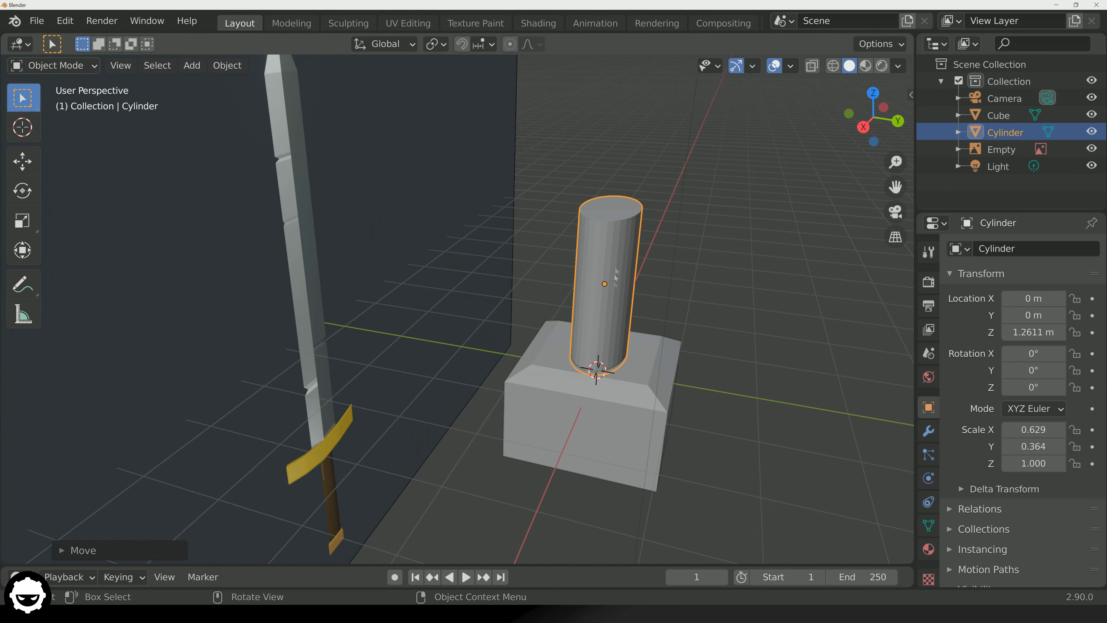
In Edit Mode, raise the cylinder's top face about 4.2 m along the Z axis to lengthen the handle.
{"action": "key", "text": "Tab"}
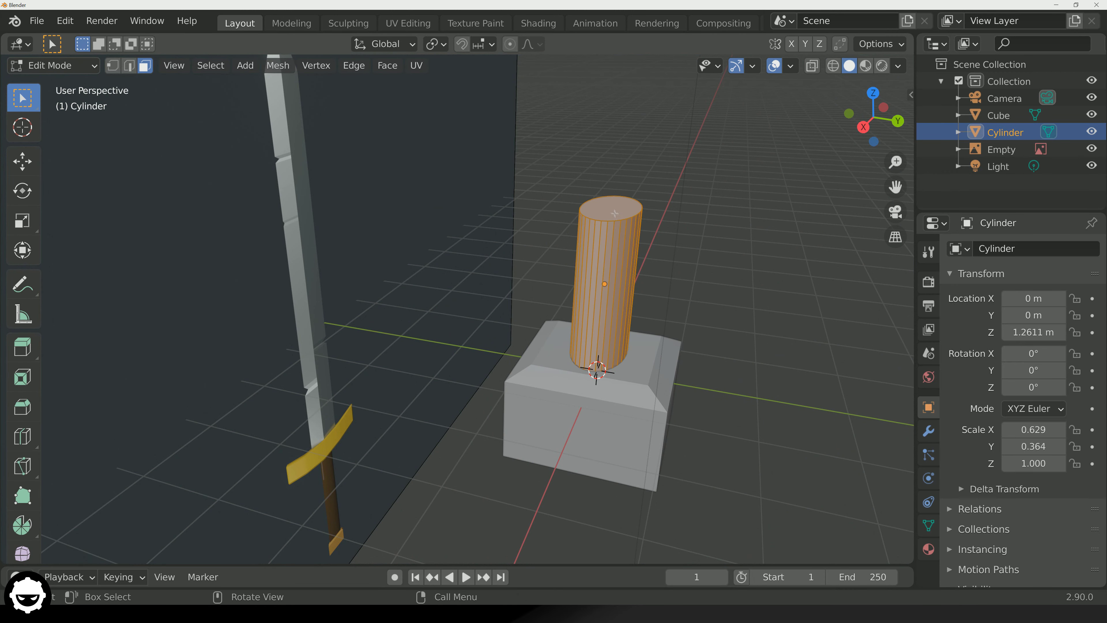
{"action": "left_click", "coordinate": [613, 212]}
{"action": "middle_click_drag", "start_coordinate": [613, 212], "coordinate": [543, 338]}
{"action": "scroll", "coordinate": [501, 418], "scroll_direction": "down", "scroll_amount": 5}
{"action": "scroll", "coordinate": [543, 338], "scroll_direction": "up", "scroll_amount": 3}
{"action": "scroll", "coordinate": [543, 339], "scroll_direction": "up", "scroll_amount": 3}
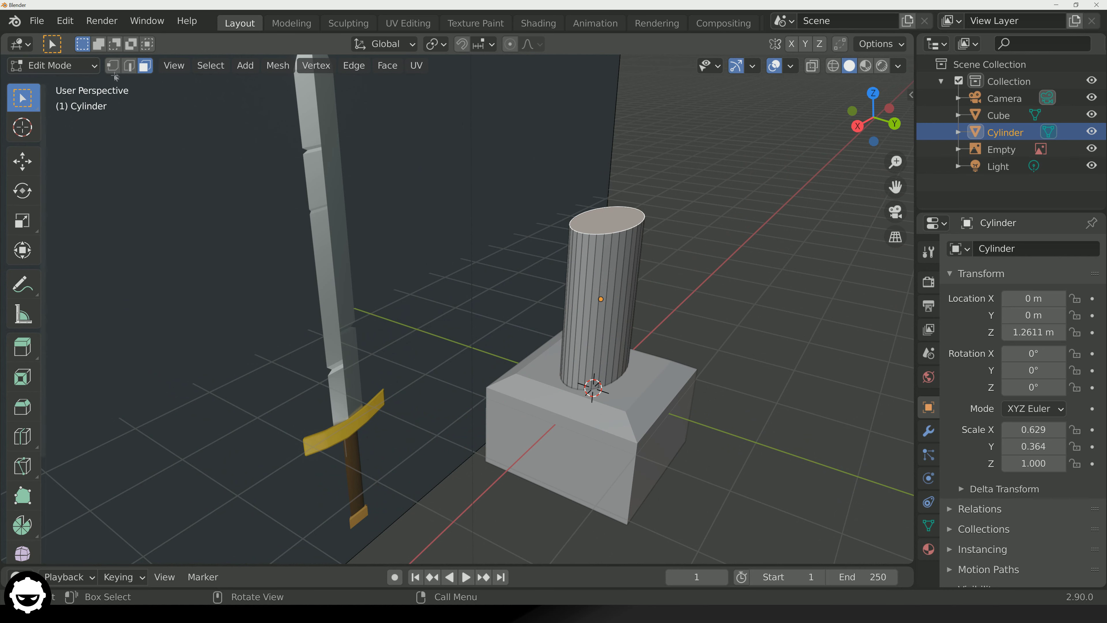
{"action": "middle_click_drag", "start_coordinate": [657, 256], "coordinate": [674, 219]}
{"action": "scroll", "coordinate": [673, 219], "scroll_direction": "down", "scroll_amount": 8}
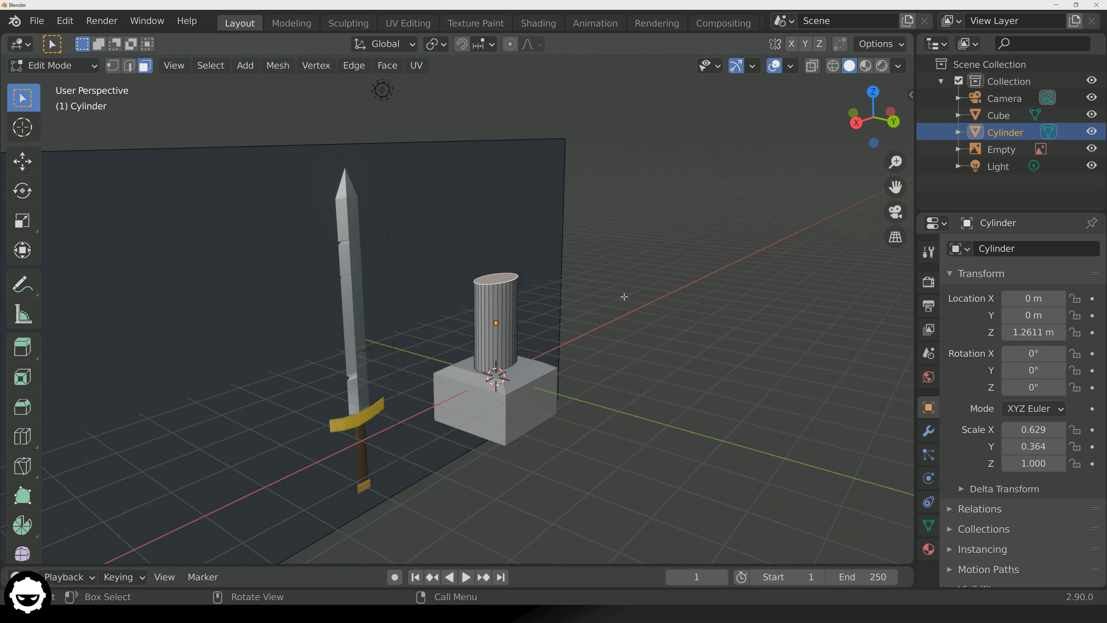
{"action": "key", "text": "g"}
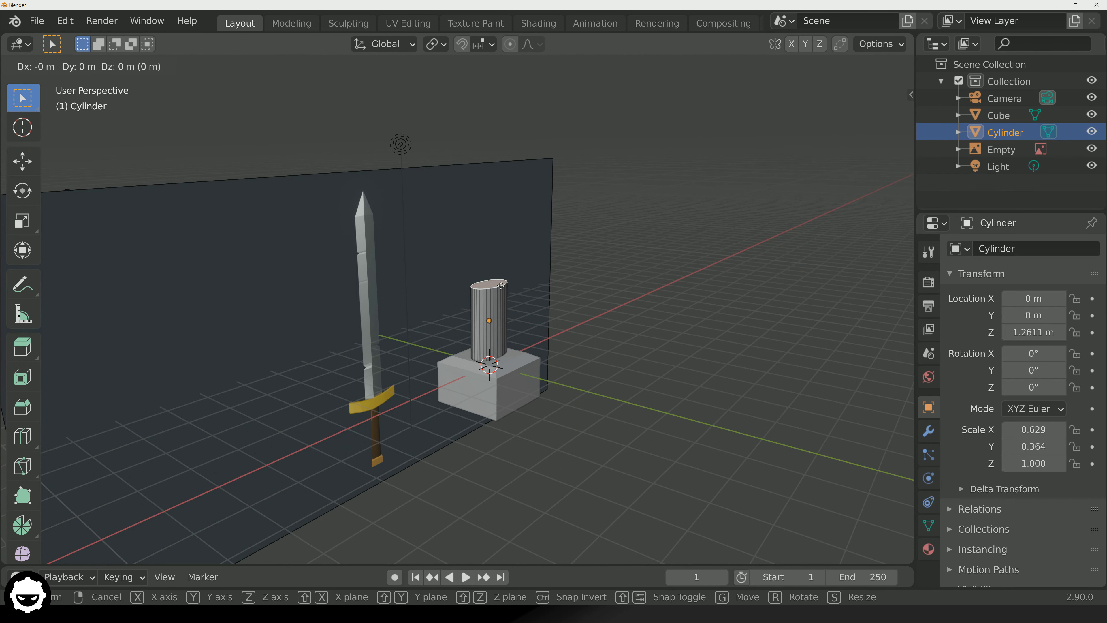
{"action": "key", "text": "z"}
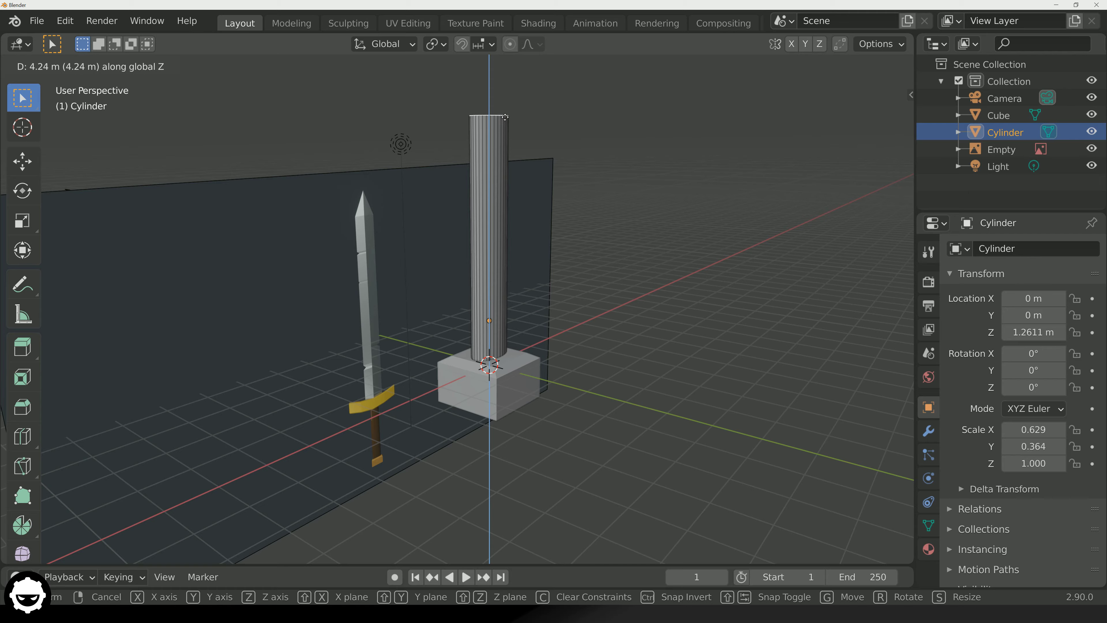
{"action": "left_click", "coordinate": [505, 111]}
{"action": "middle_click_drag", "start_coordinate": [505, 111], "coordinate": [174, 224]}
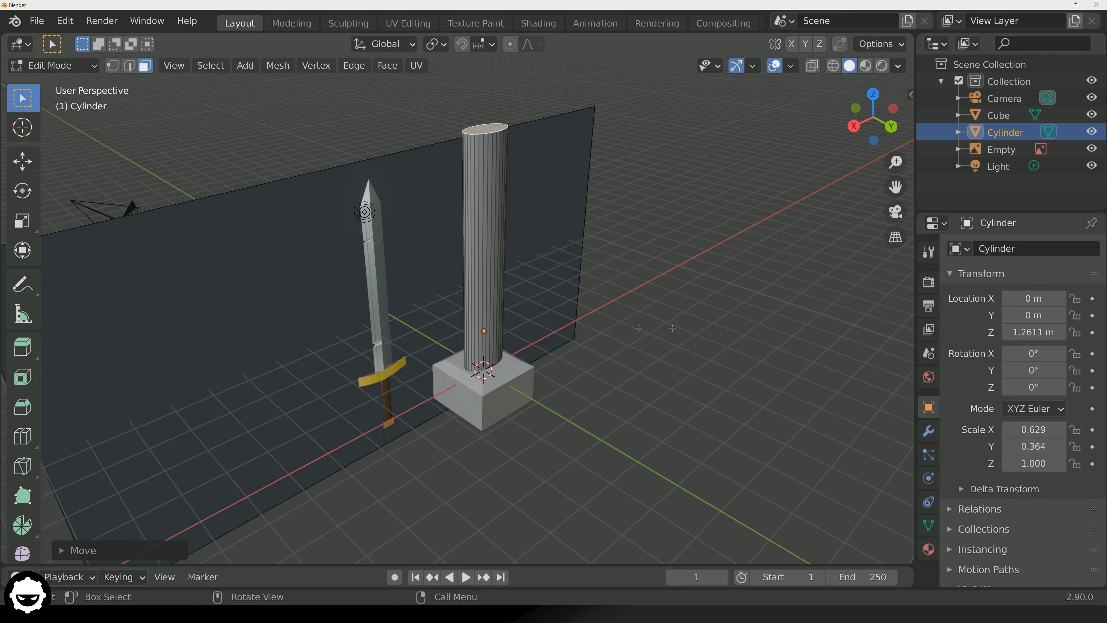
Return to Object Mode, clear the selection and add a new cube mesh for the sword's guard.
{"action": "scroll", "coordinate": [638, 327], "scroll_direction": "up", "scroll_amount": 5}
{"action": "scroll", "coordinate": [327, 423], "scroll_direction": "down", "scroll_amount": 3}
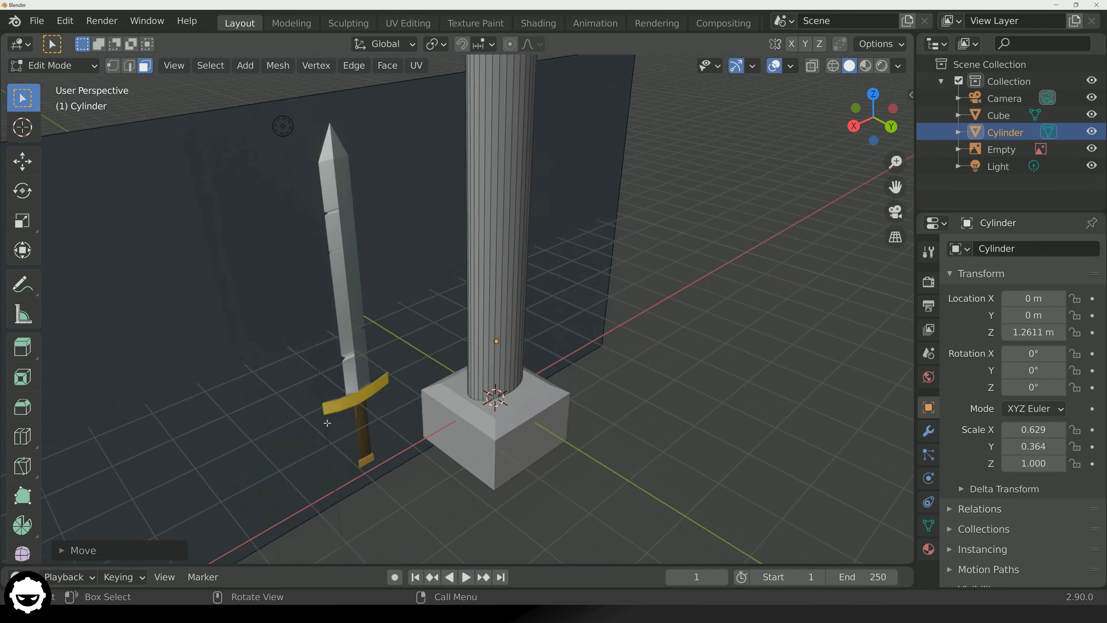
{"action": "scroll", "coordinate": [327, 423], "scroll_direction": "down", "scroll_amount": 5}
{"action": "left_click", "coordinate": [568, 305]}
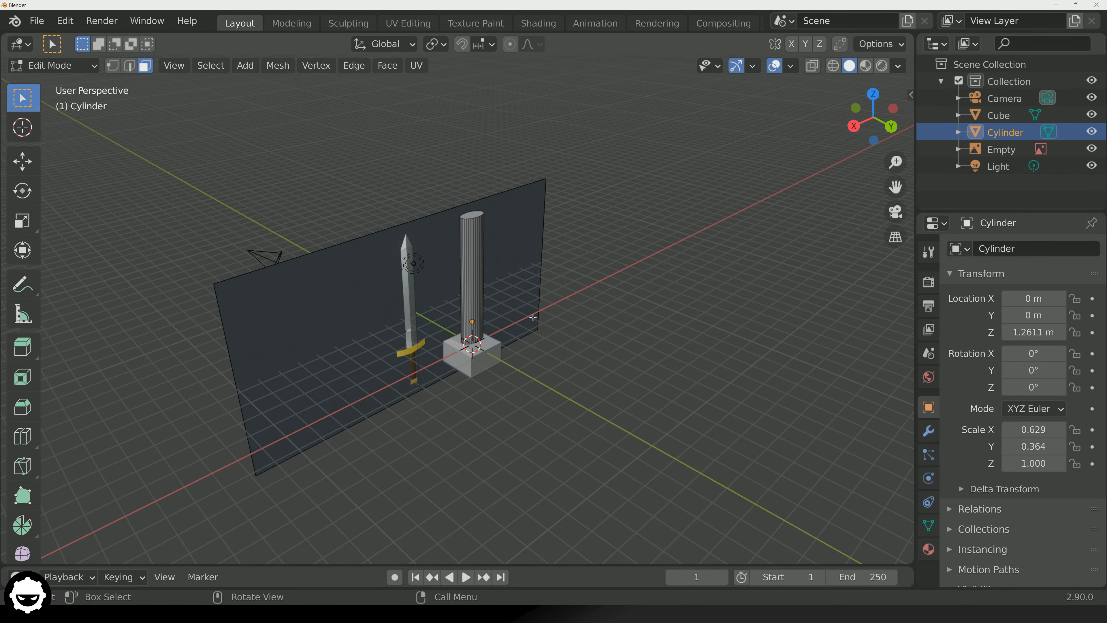
{"action": "key", "text": "Tab"}
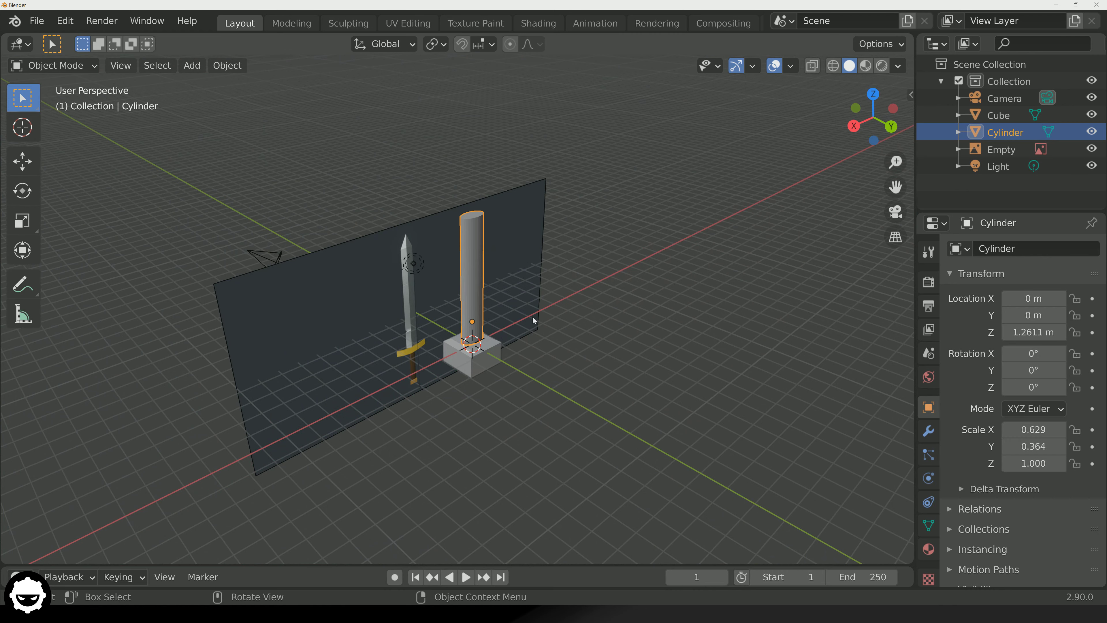
{"action": "left_click", "coordinate": [532, 318]}
{"action": "left_click", "coordinate": [654, 321]}
{"action": "middle_click_drag", "start_coordinate": [649, 300], "coordinate": [176, 129]}
{"action": "left_click", "coordinate": [192, 65]}
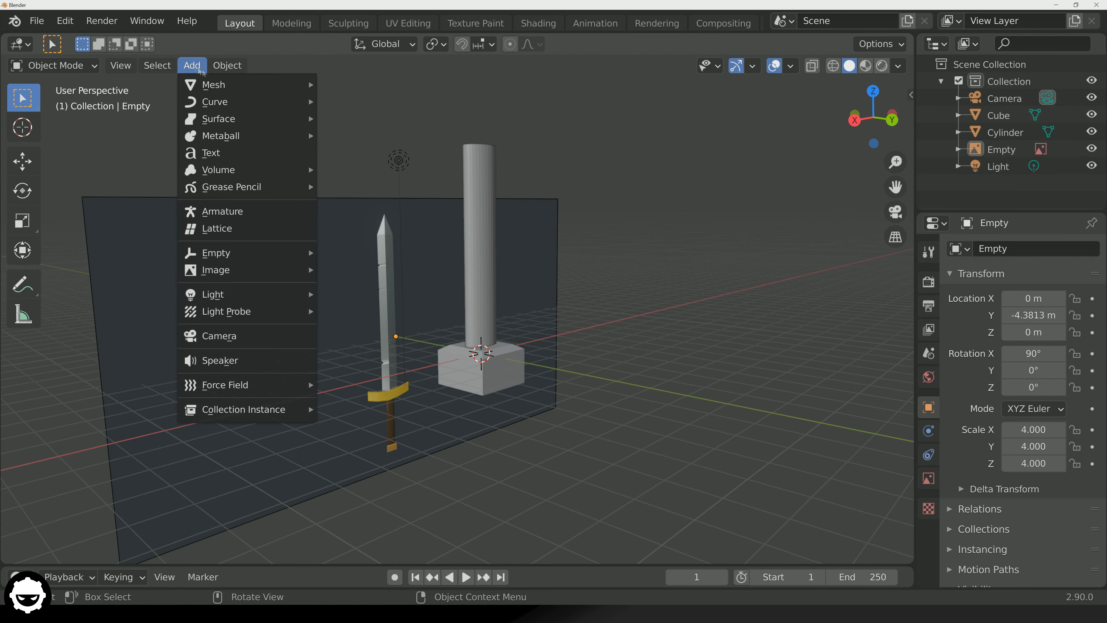
{"action": "mouse_move", "coordinate": [261, 85]}
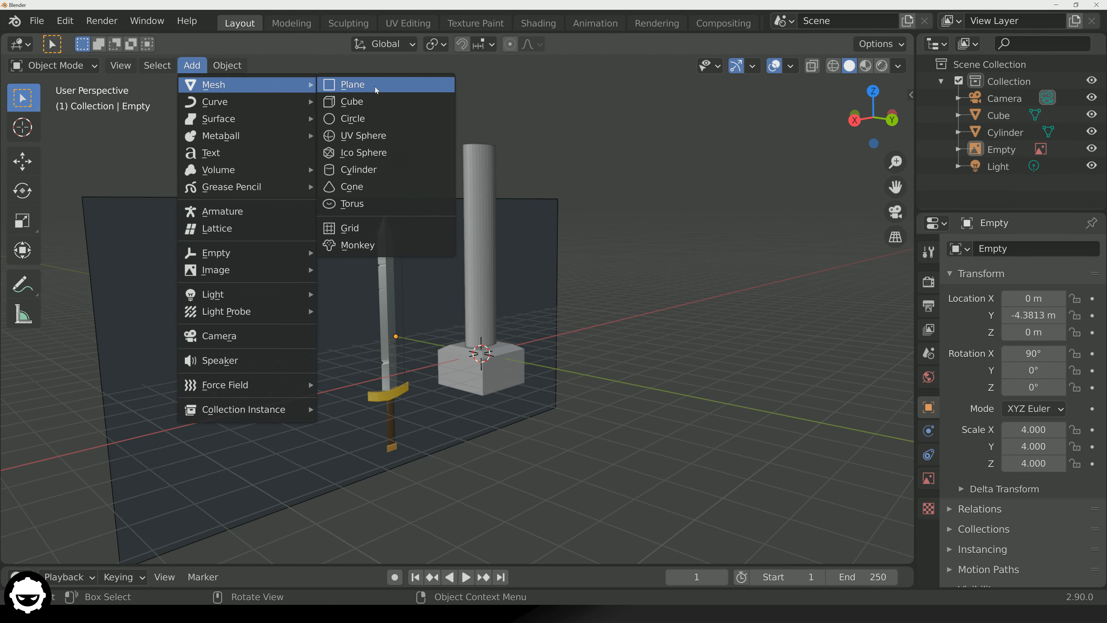
{"action": "left_click", "coordinate": [376, 100]}
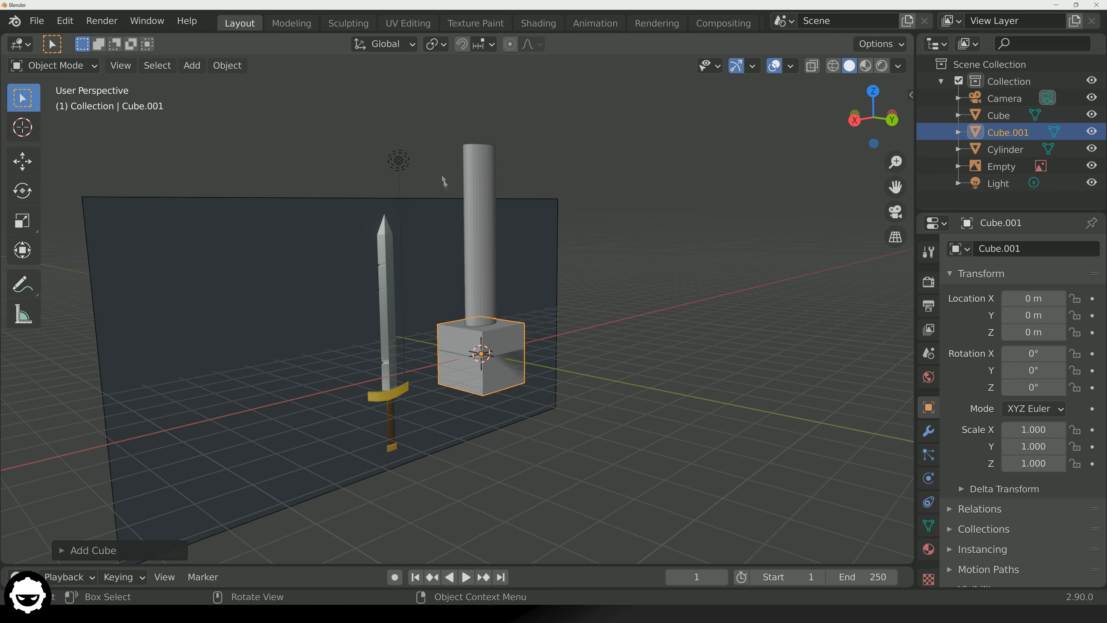
Move the new cube up about 7.49 m along the Z axis to the top of the handle.
{"action": "middle_click_drag", "start_coordinate": [494, 301], "coordinate": [460, 301]}
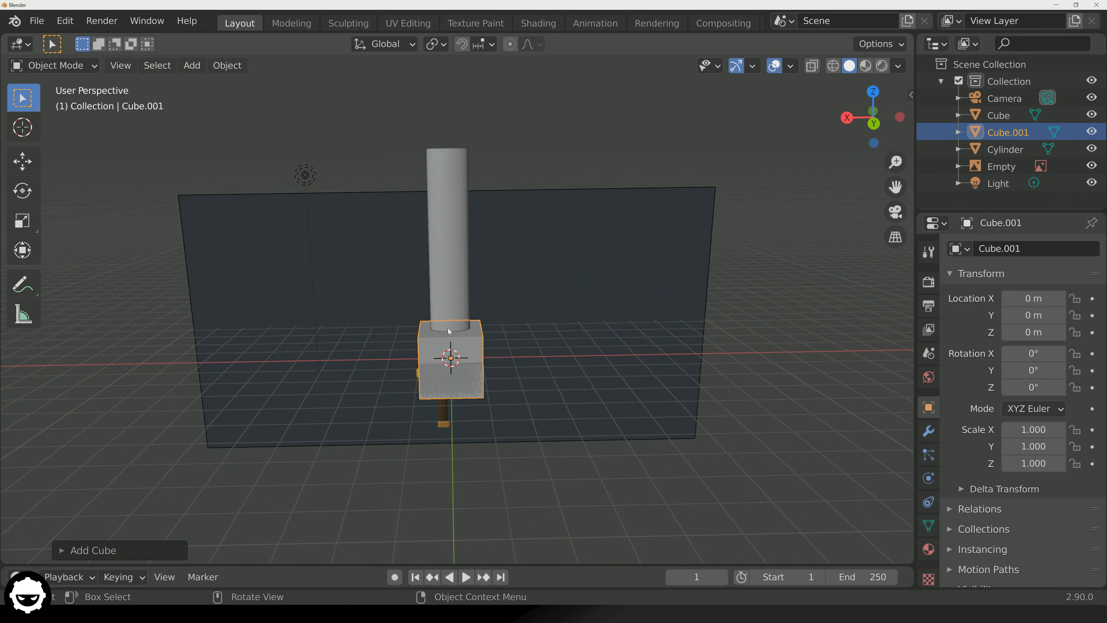
{"action": "key", "text": "g"}
{"action": "key", "text": "z"}
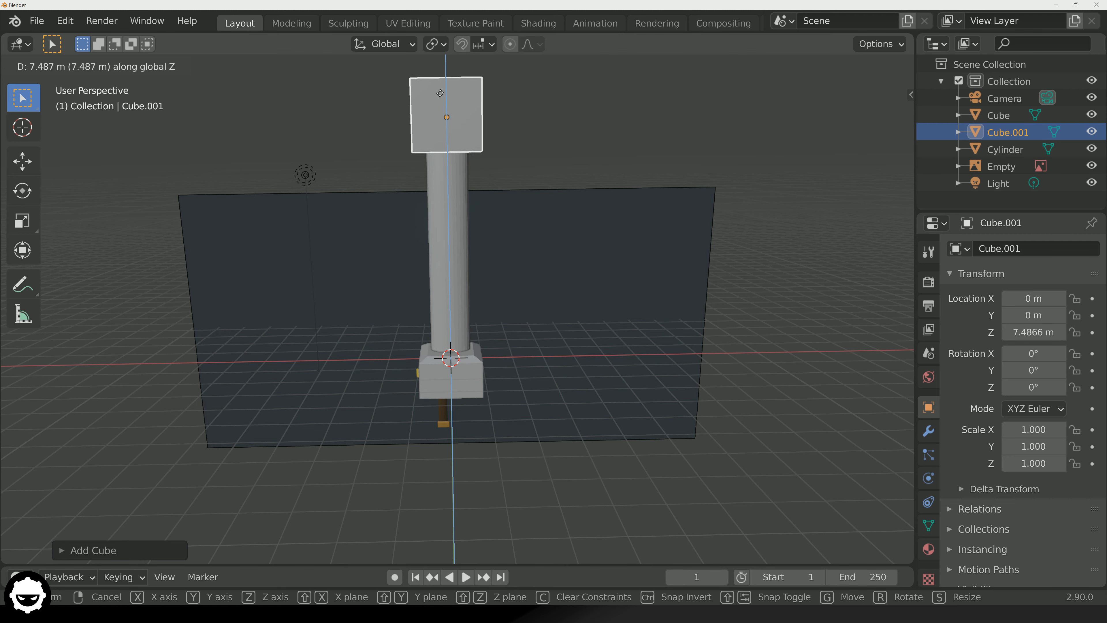
{"action": "left_click", "coordinate": [441, 94]}
Examine the curved yellow guard on the reference sword and compare it with the new cube on the handle.
{"action": "scroll", "coordinate": [436, 305], "scroll_direction": "up", "scroll_amount": 6}
{"action": "middle_click_drag", "start_coordinate": [388, 471], "coordinate": [428, 419]}
{"action": "middle_click_drag", "start_coordinate": [338, 505], "coordinate": [373, 524]}
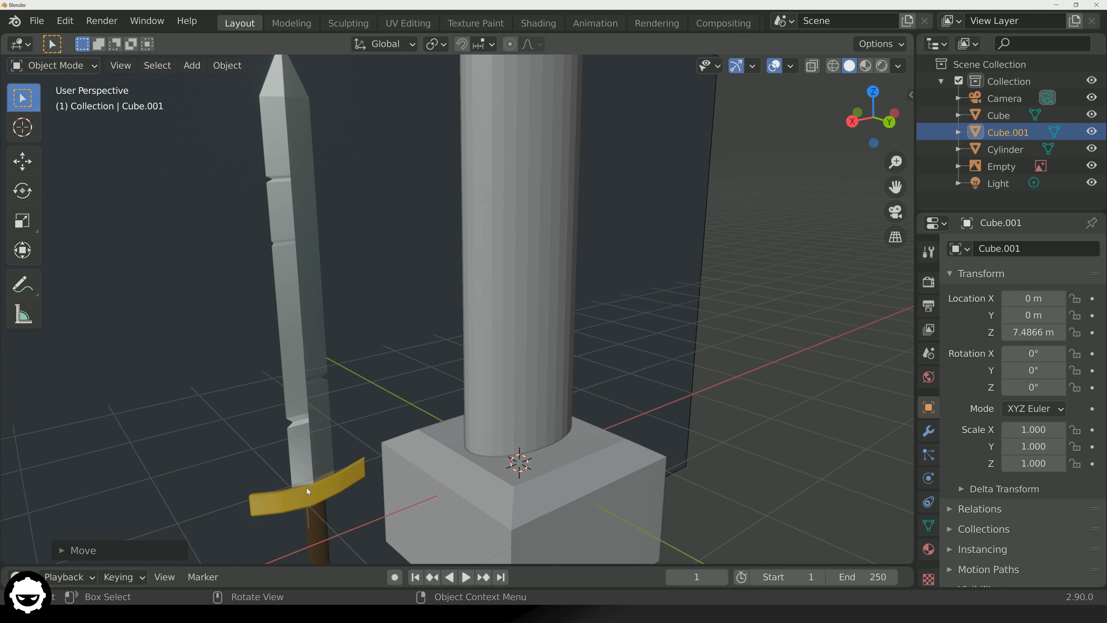
{"action": "scroll", "coordinate": [533, 245], "scroll_direction": "down", "scroll_amount": 3}
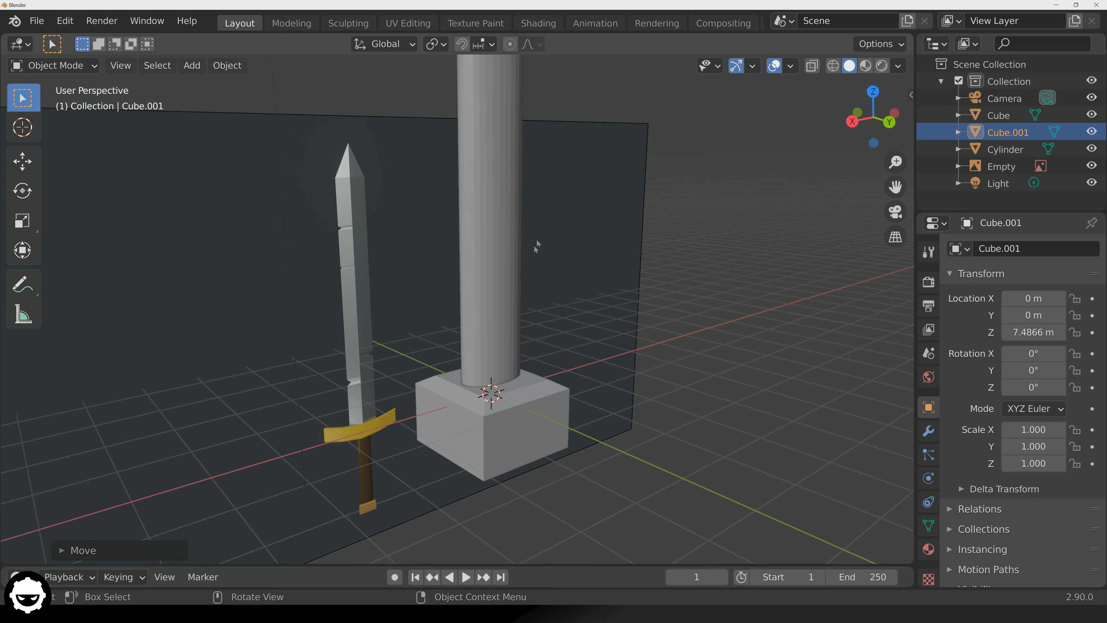
{"action": "middle_click_drag", "start_coordinate": [534, 245], "coordinate": [502, 242]}
{"action": "scroll", "coordinate": [487, 221], "scroll_direction": "down", "scroll_amount": 3}
{"action": "scroll", "coordinate": [487, 220], "scroll_direction": "down", "scroll_amount": 2}
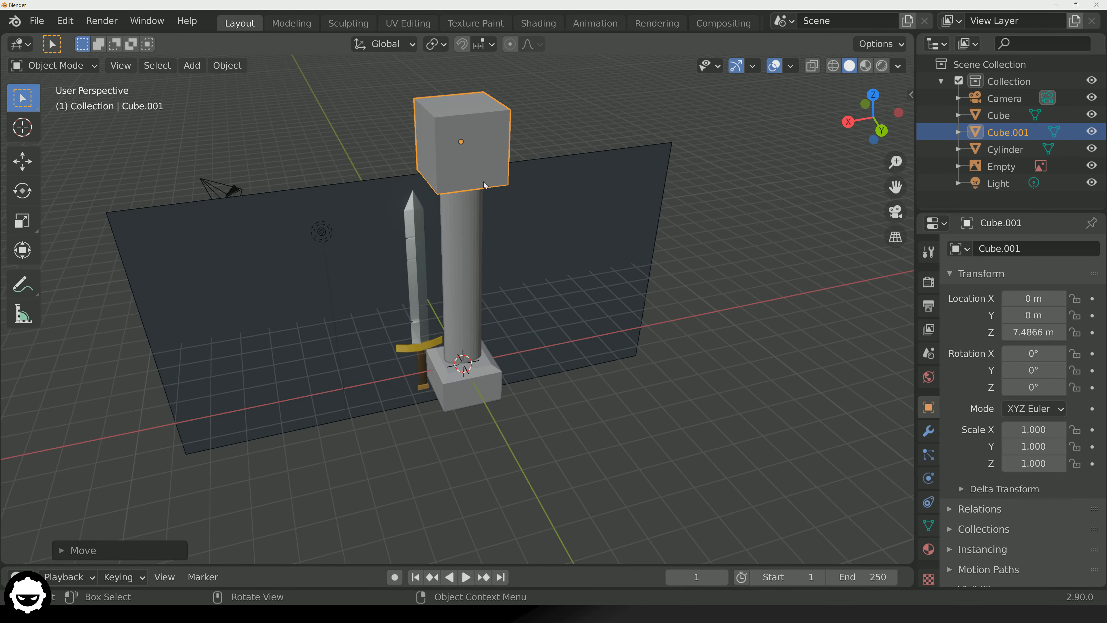
Scale the guard cube to about 1.311 along the X axis to widen it.
{"action": "middle_click_drag", "start_coordinate": [493, 155], "coordinate": [522, 166]}
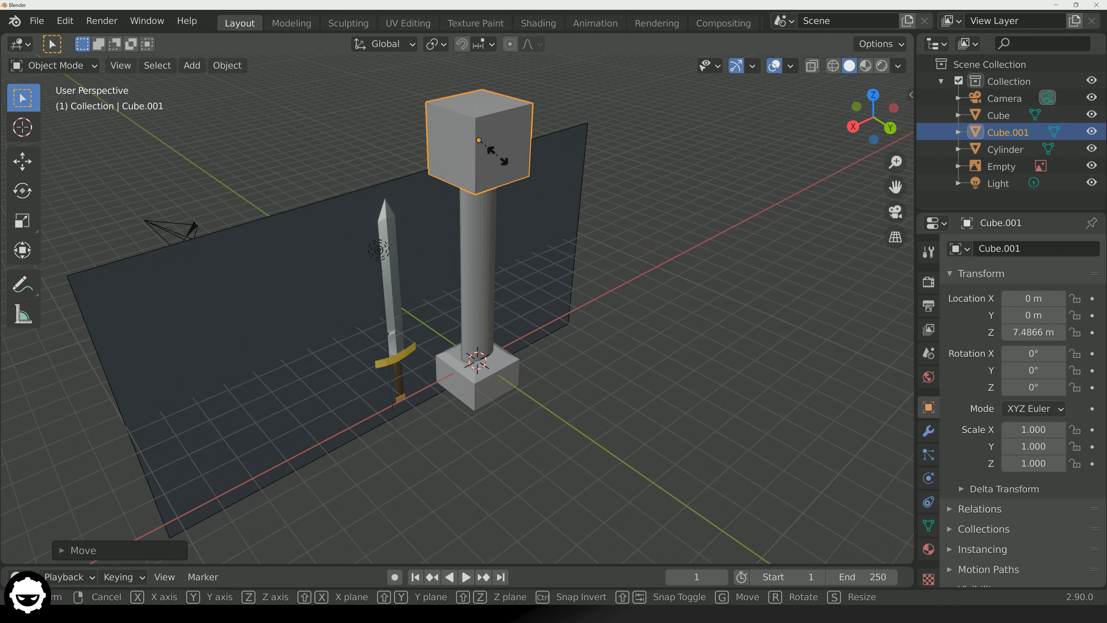
{"action": "key", "text": "s"}
{"action": "key", "text": "x"}
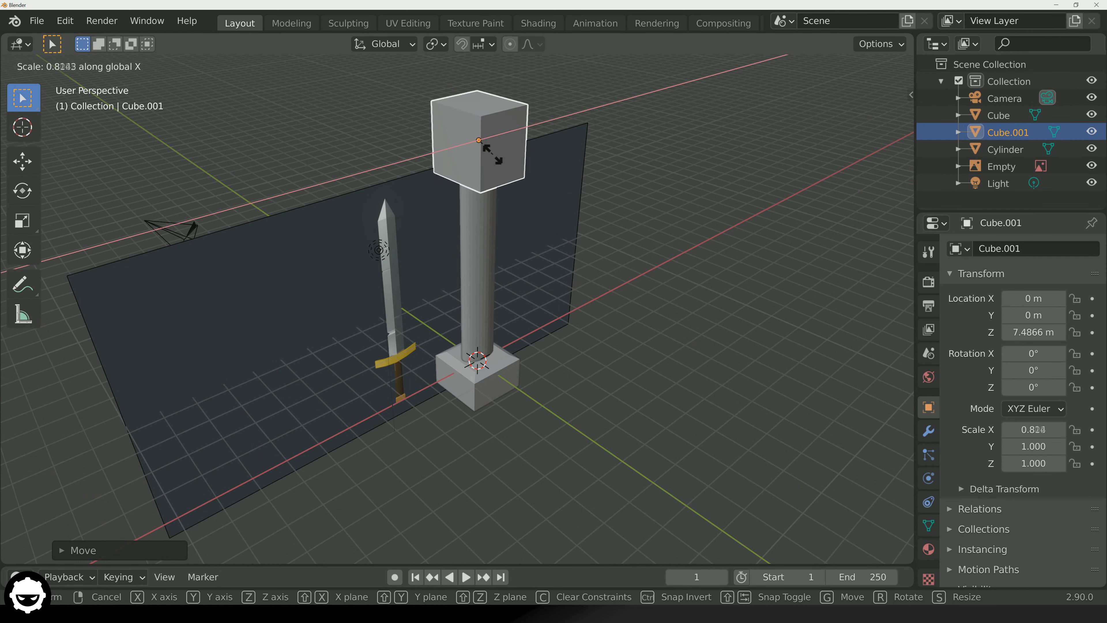
{"action": "left_click", "coordinate": [507, 146]}
In Edit Mode, add one vertical loop cut through the middle of the guard cube, without sliding it.
{"action": "middle_click_drag", "start_coordinate": [512, 151], "coordinate": [512, 189]}
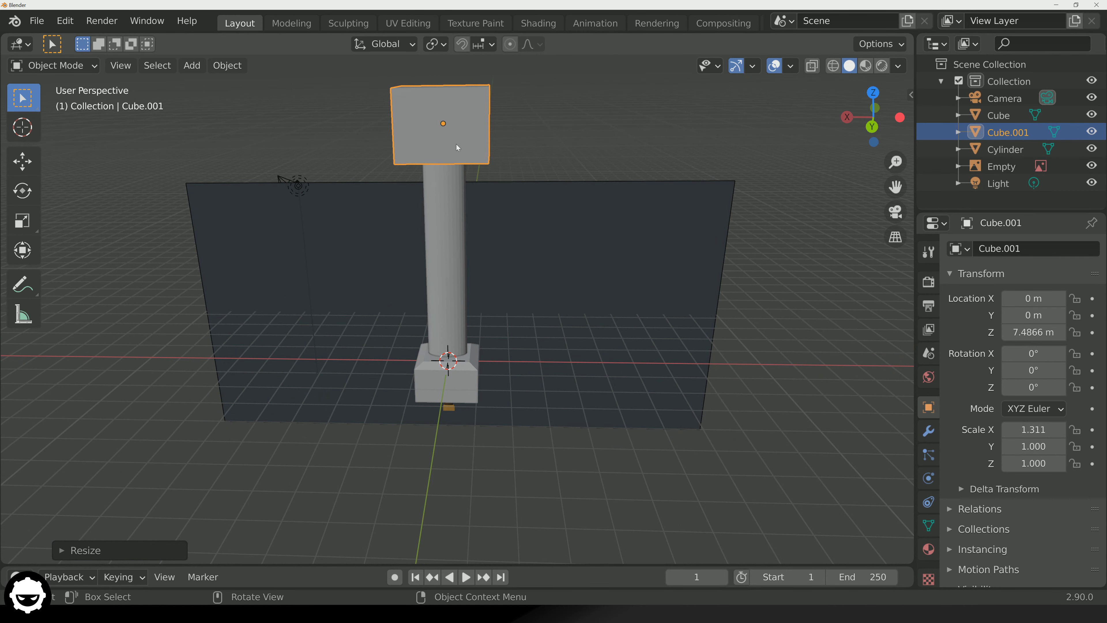
{"action": "key", "text": "Tab"}
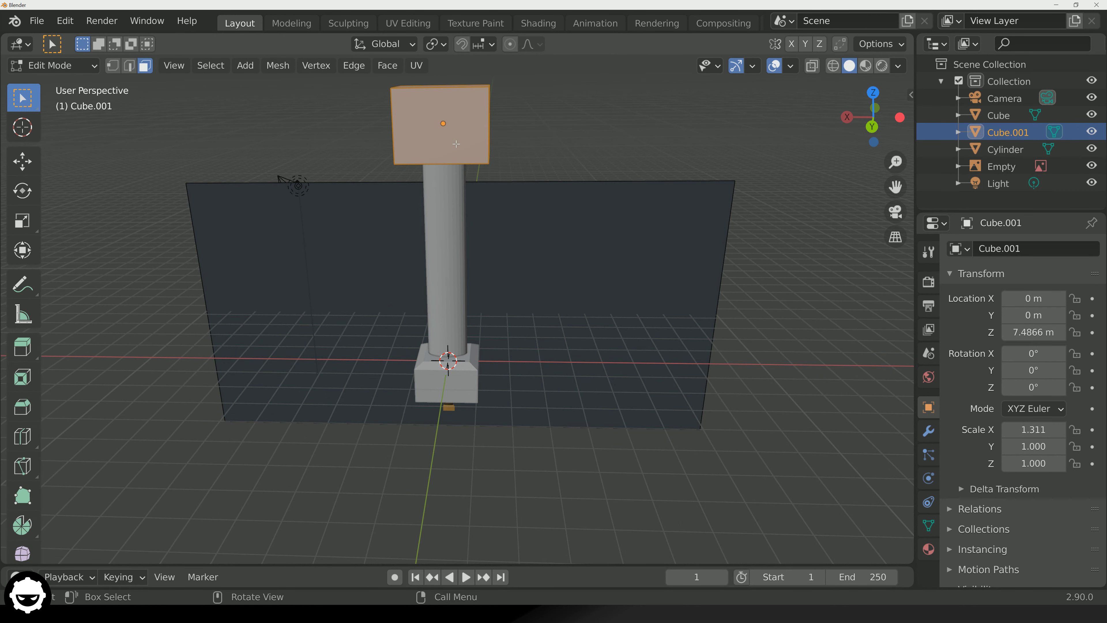
{"action": "key", "text": "ctrl+r"}
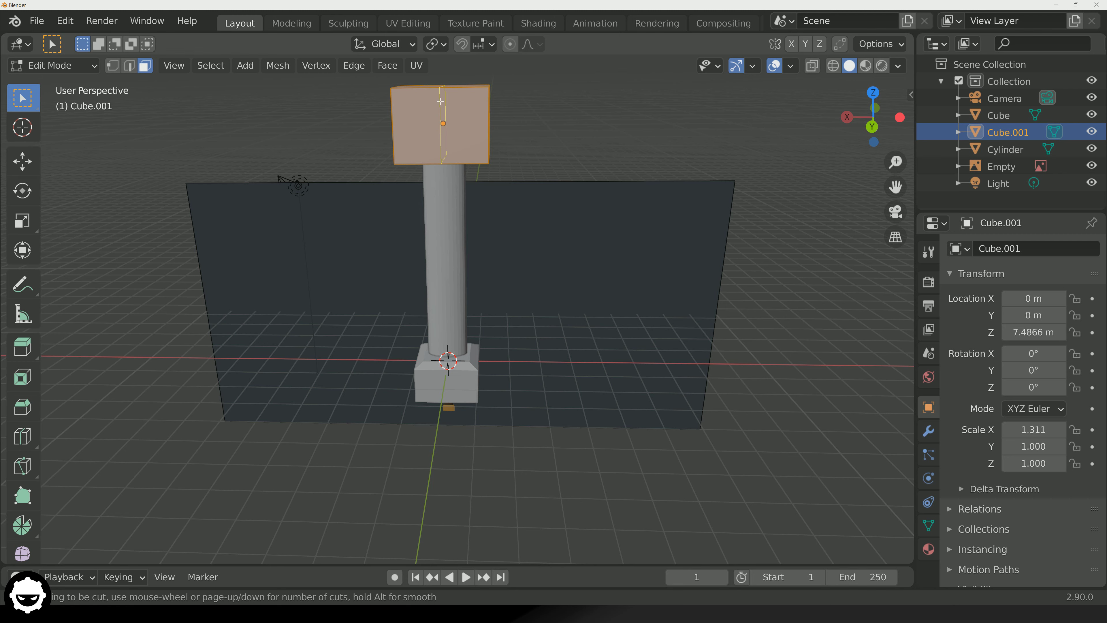
{"action": "left_click", "coordinate": [440, 97]}
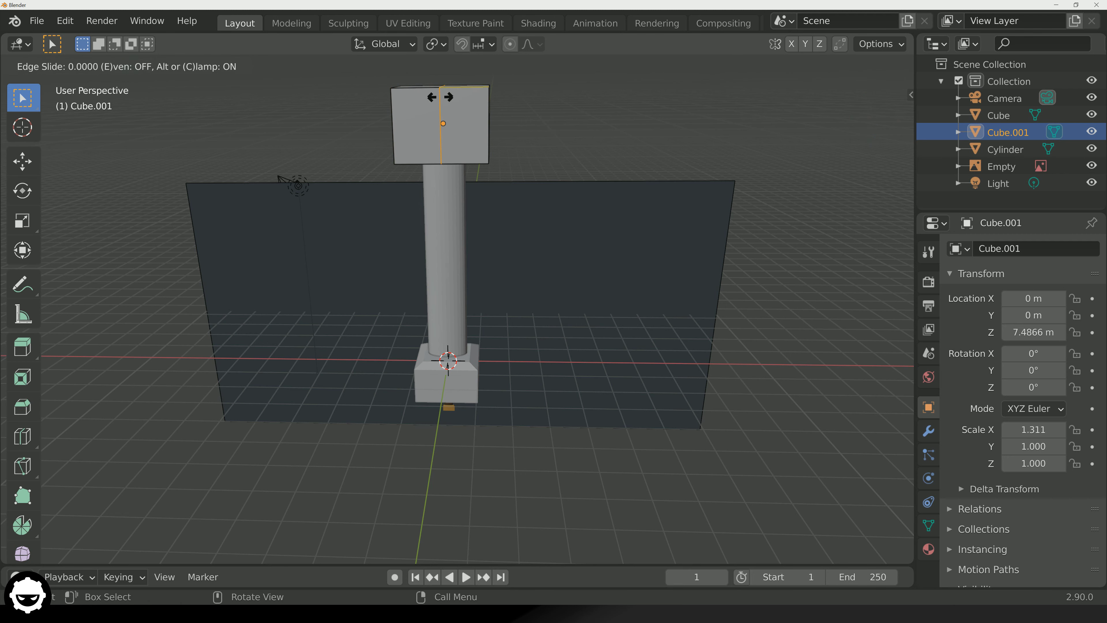
{"action": "left_click", "coordinate": [440, 96]}
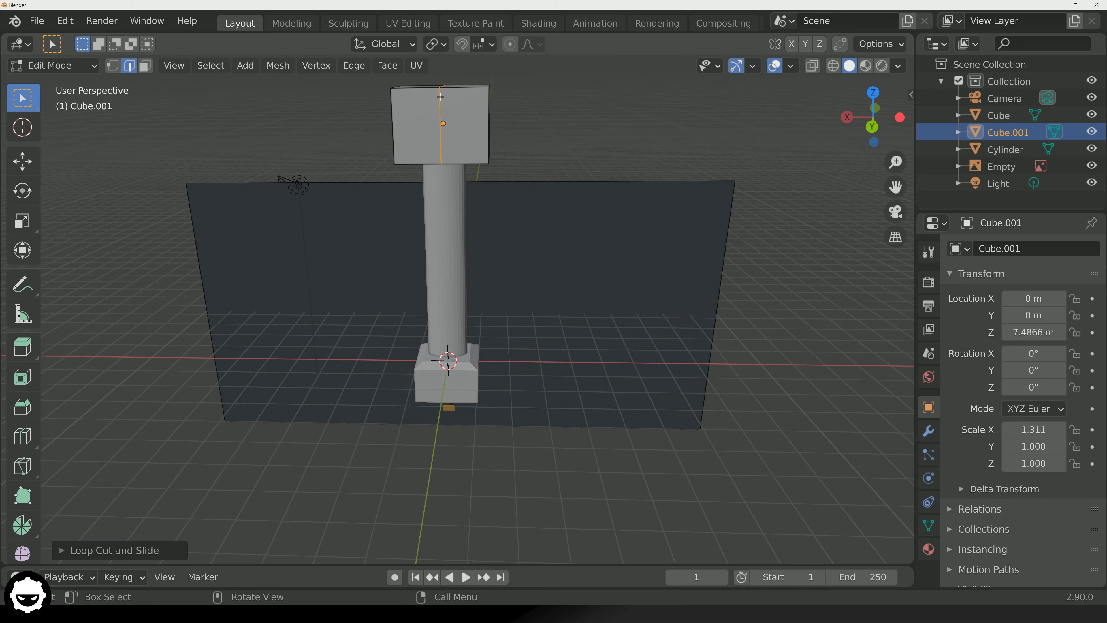
{"action": "middle_click_drag", "start_coordinate": [440, 167], "coordinate": [422, 185]}
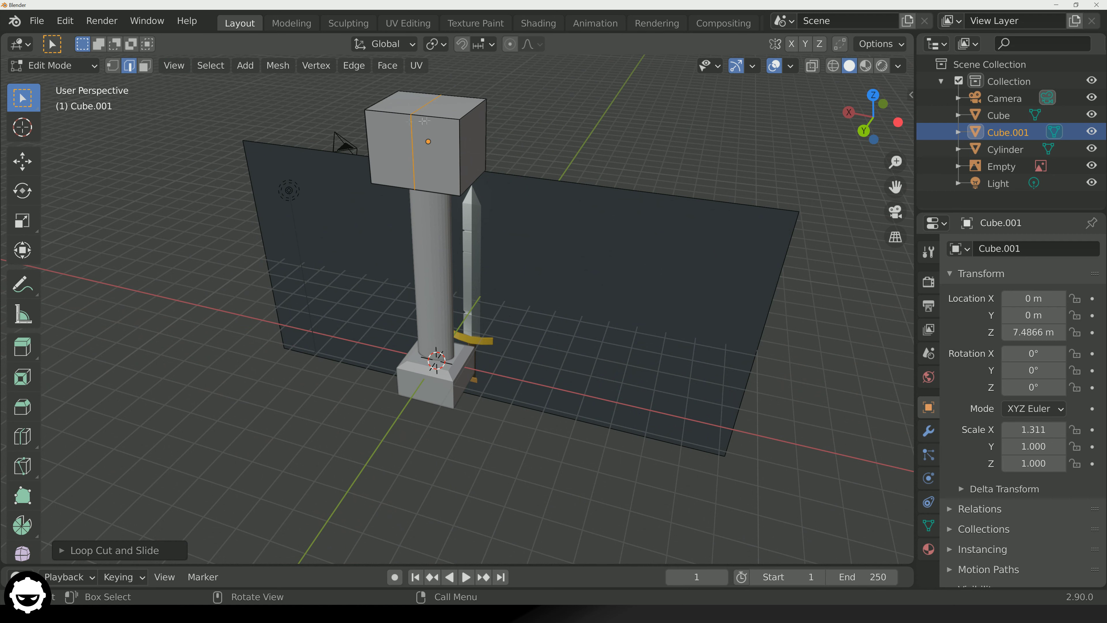
Switch between vertex, edge and face selection on the guard mesh, ending in edge select mode.
{"action": "left_click", "coordinate": [143, 70]}
{"action": "left_click", "coordinate": [128, 70]}
{"action": "left_click", "coordinate": [114, 69]}
{"action": "left_click", "coordinate": [128, 69]}
{"action": "left_click", "coordinate": [144, 66]}
{"action": "left_click", "coordinate": [128, 66]}
{"action": "left_click", "coordinate": [113, 67]}
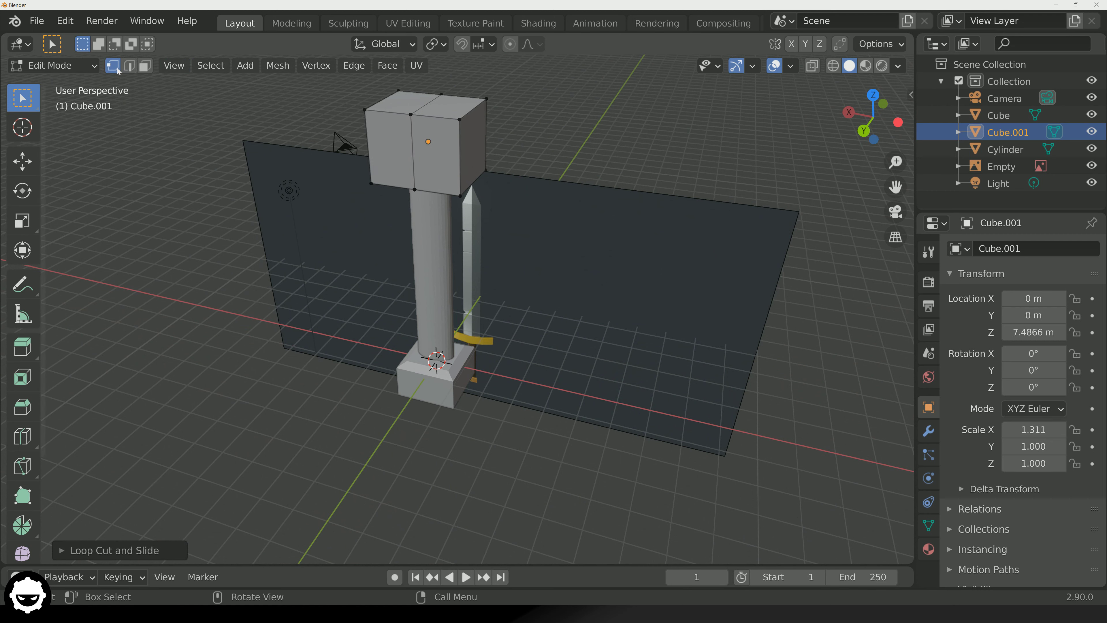
{"action": "left_click", "coordinate": [128, 67]}
{"action": "left_click", "coordinate": [145, 66]}
{"action": "left_click", "coordinate": [130, 68]}
Try moving the guard's upper outer edge freely outward and upward, and undo the move.
{"action": "middle_click_drag", "start_coordinate": [495, 114], "coordinate": [474, 127]}
{"action": "key", "text": "g"}
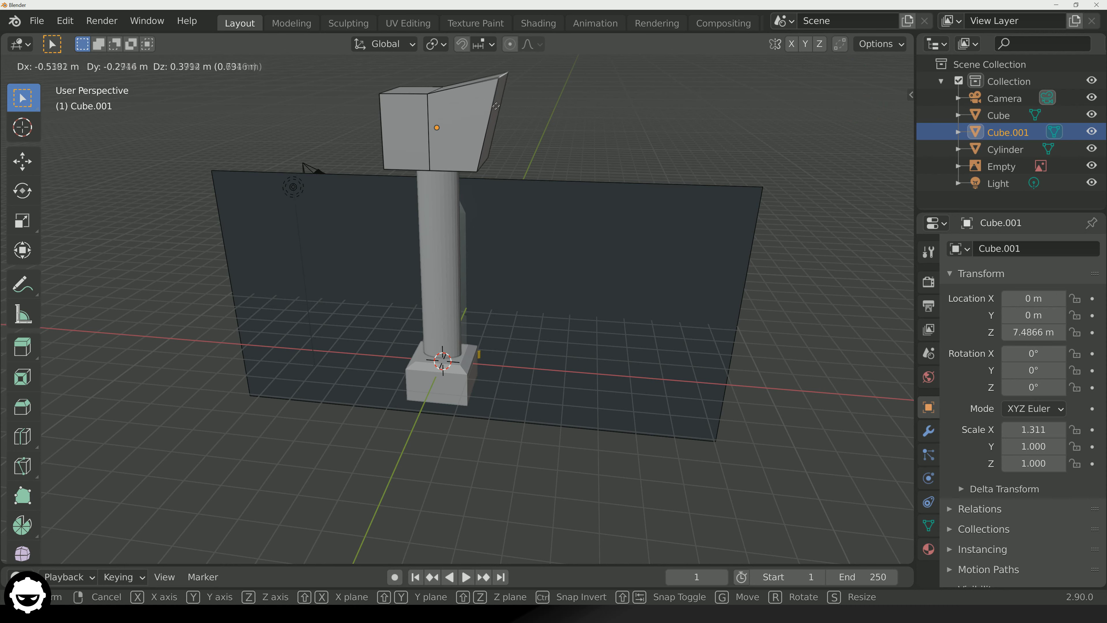
{"action": "left_click", "coordinate": [491, 136]}
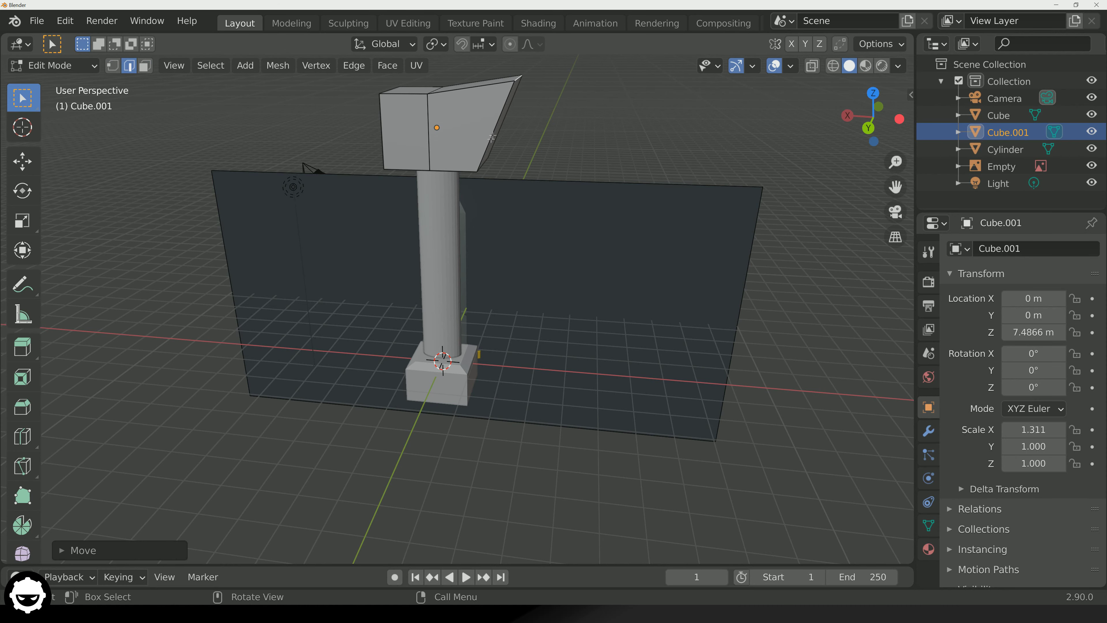
{"action": "key", "text": "ctrl+z"}
Move the guard's upper outer edge on the negative X side outward by -1 m along the X axis.
{"action": "middle_click_drag", "start_coordinate": [413, 263], "coordinate": [422, 386]}
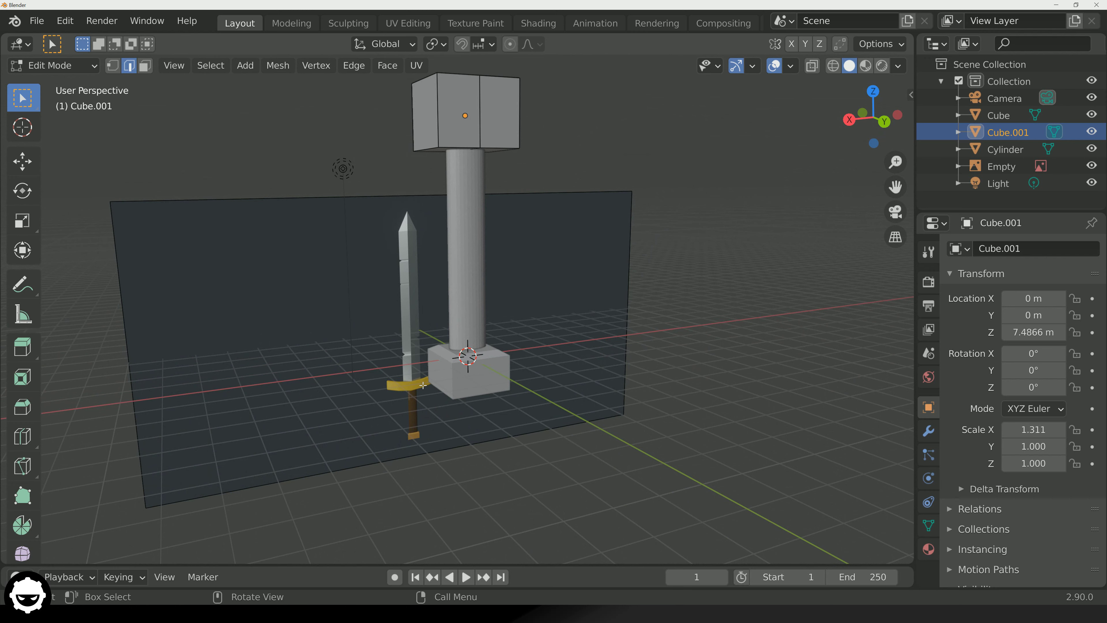
{"action": "middle_click_drag", "start_coordinate": [509, 340], "coordinate": [480, 91]}
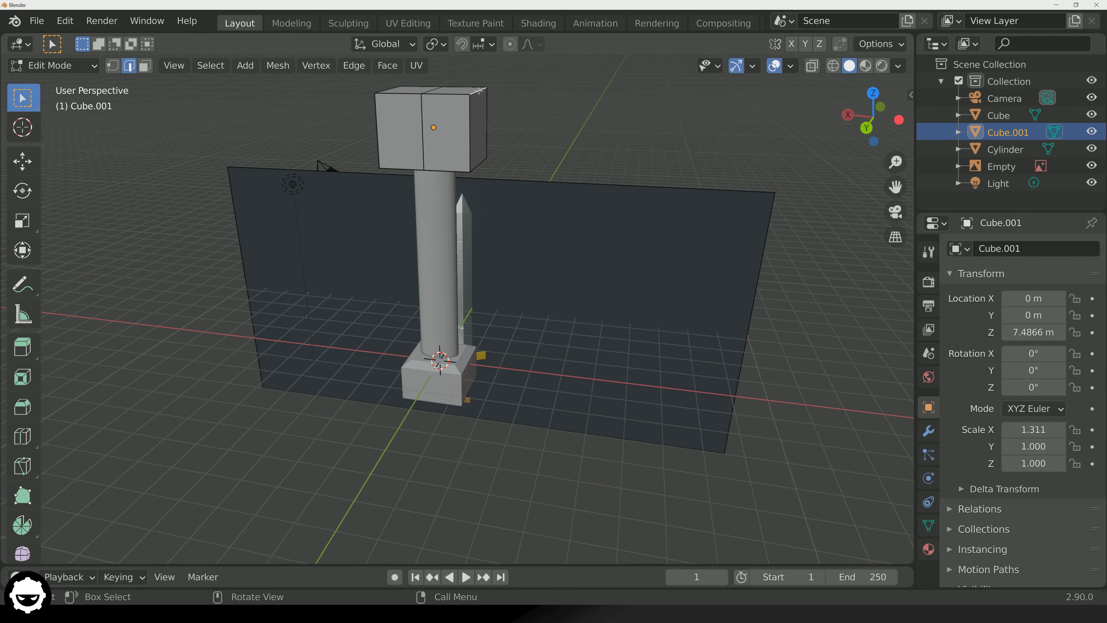
{"action": "middle_click_drag", "start_coordinate": [479, 91], "coordinate": [548, 115]}
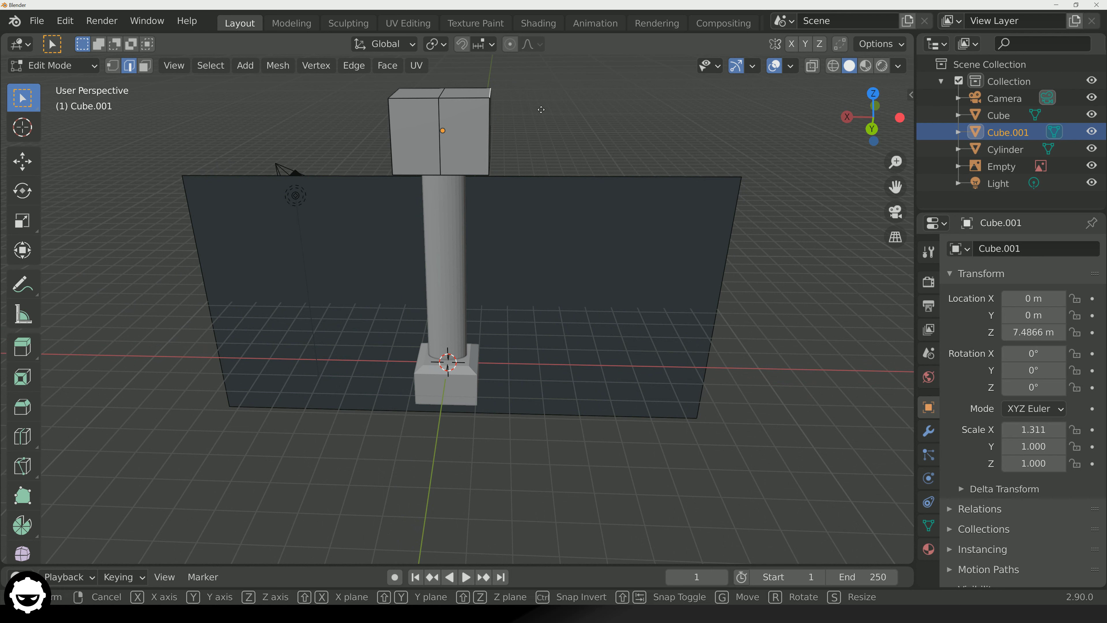
{"action": "key", "text": "g"}
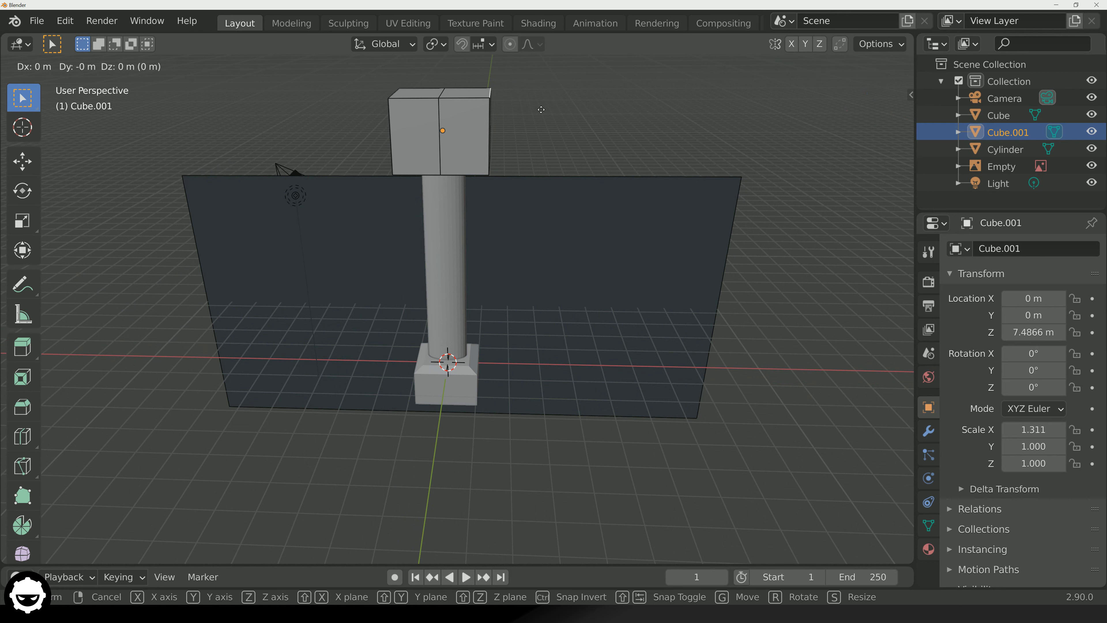
{"action": "key", "text": "x"}
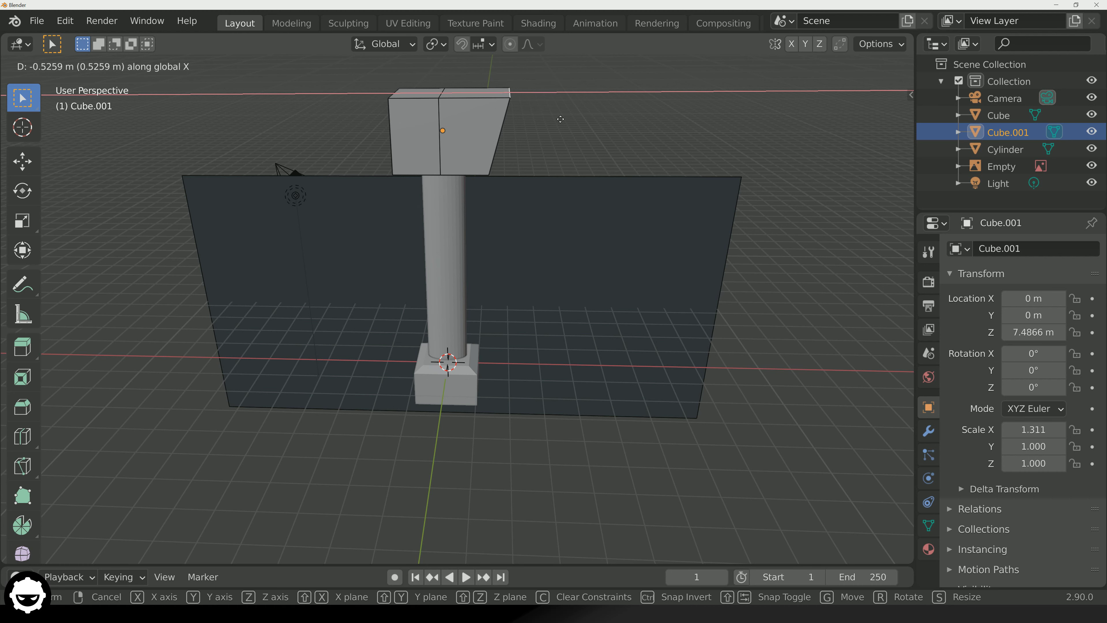
{"action": "type", "text": "1"}
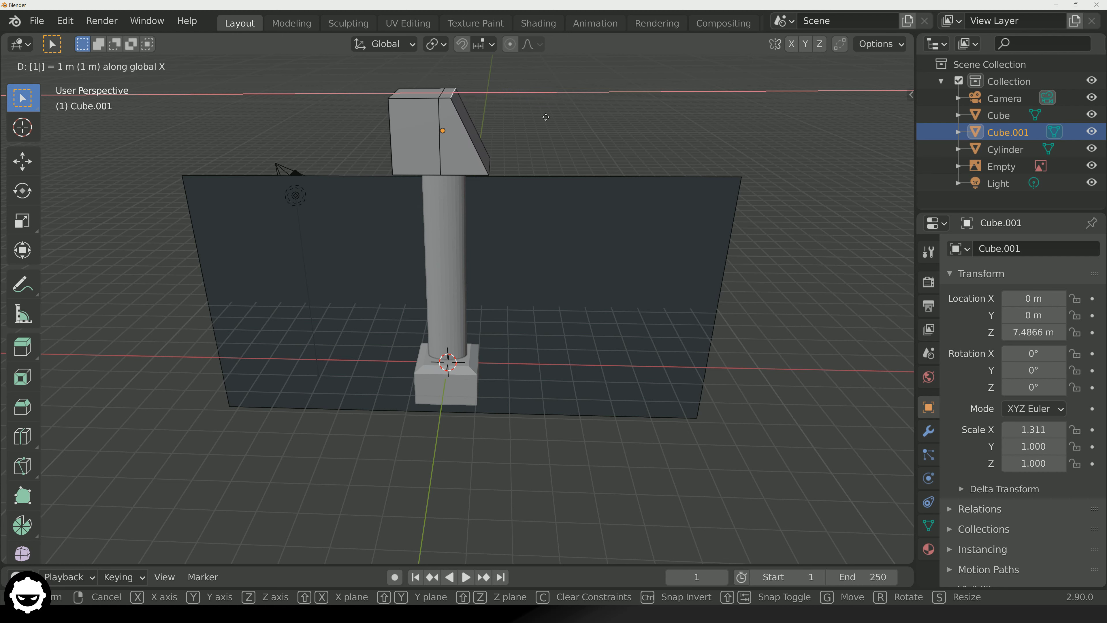
{"action": "key", "text": "BackSpace"}
{"action": "key", "text": "BackSpace"}
{"action": "type", "text": "-1"}
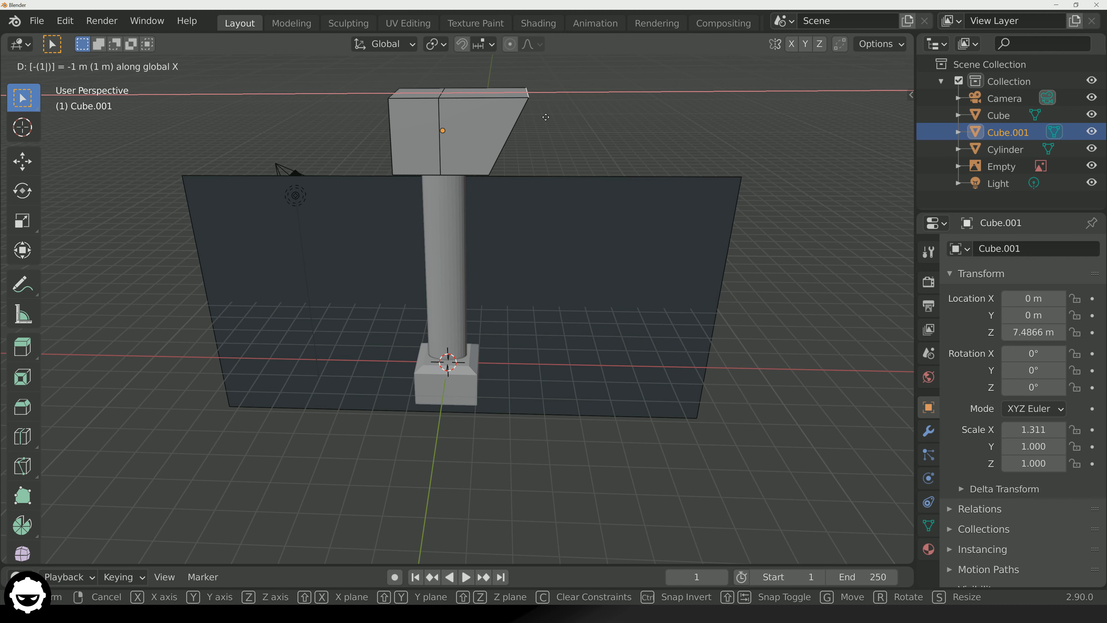
{"action": "key", "text": "Return"}
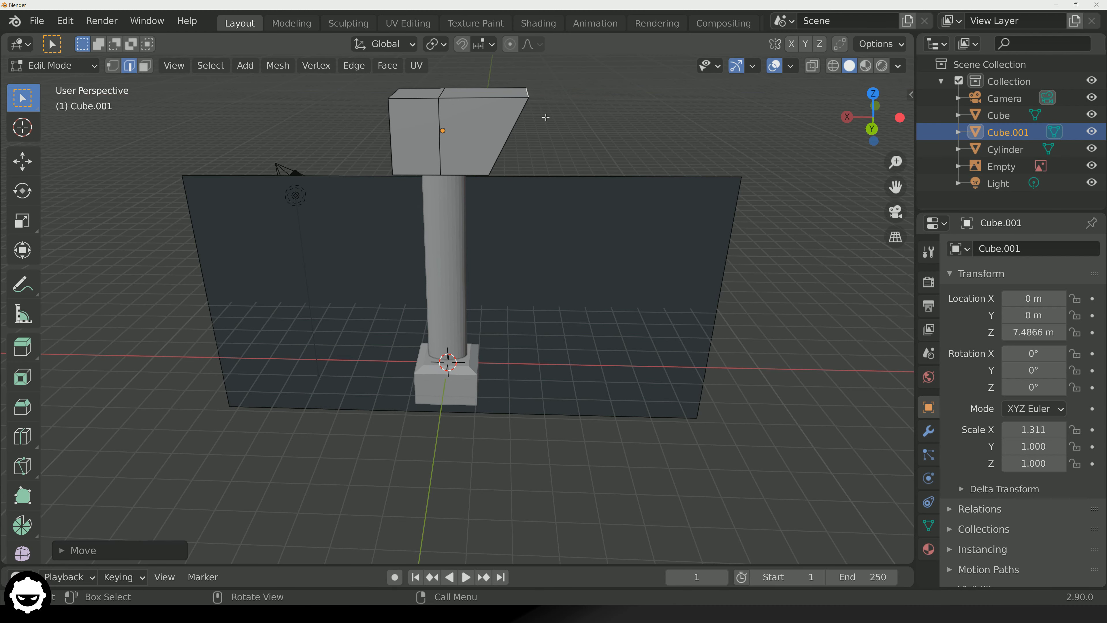
Move the opposite upper outer edge of the guard 1 m along the X axis to flare that side.
{"action": "middle_click_drag", "start_coordinate": [404, 133], "coordinate": [459, 113]}
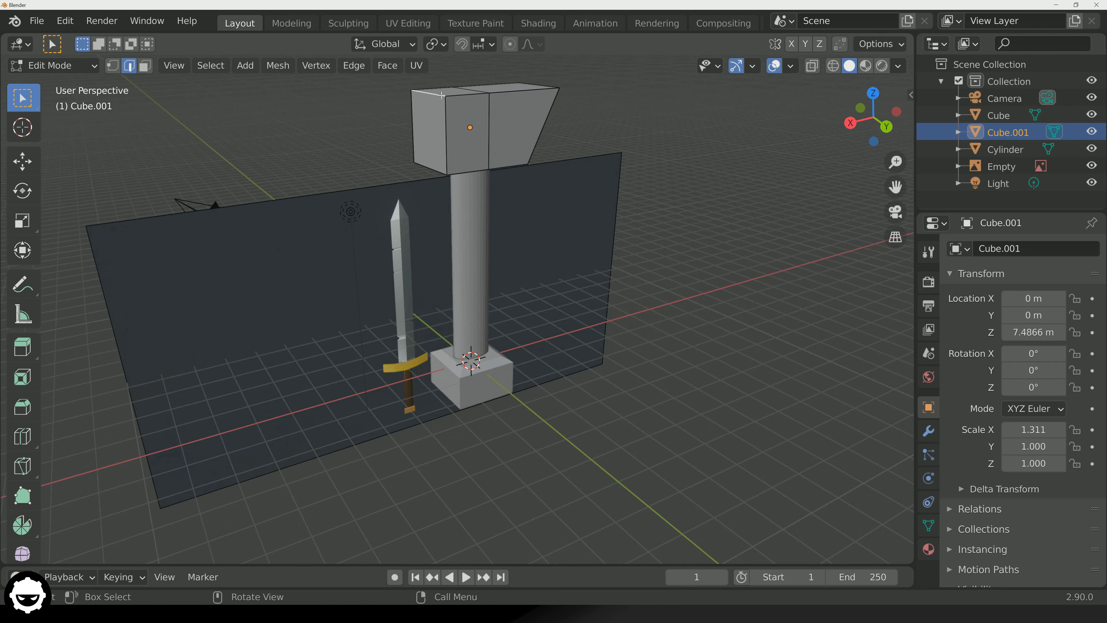
{"action": "key", "text": "g"}
{"action": "key", "text": "x"}
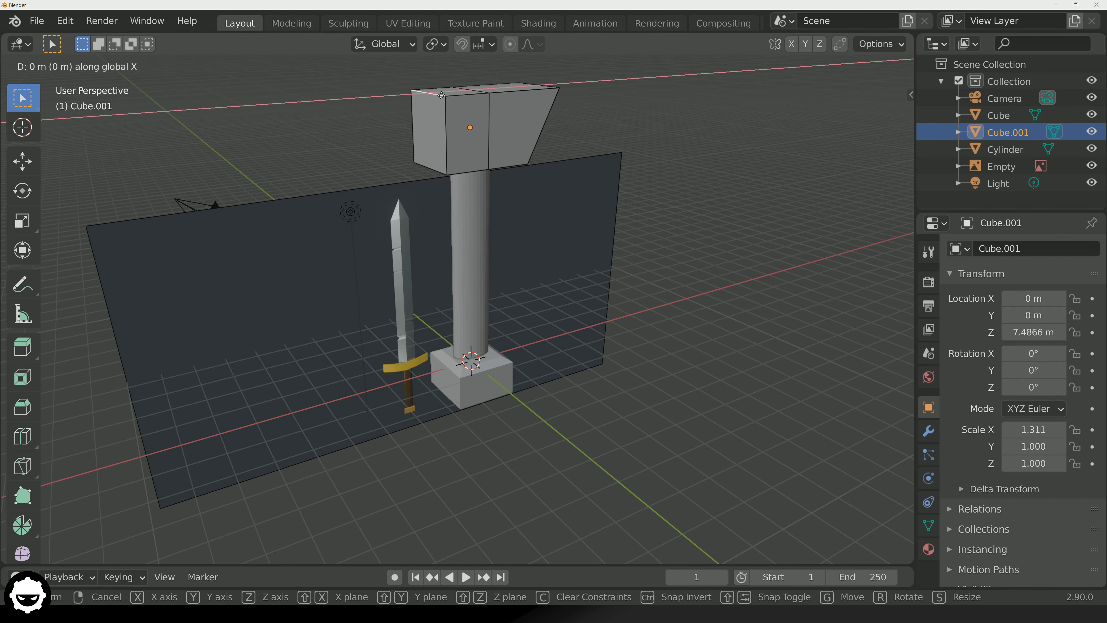
{"action": "type", "text": "1"}
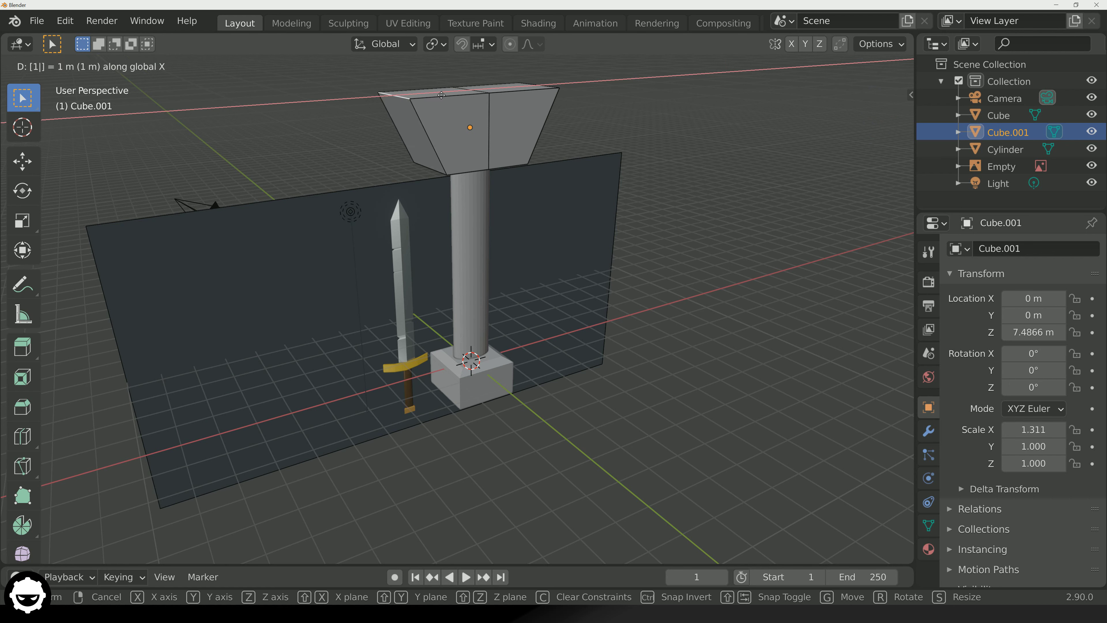
{"action": "key", "text": "Return"}
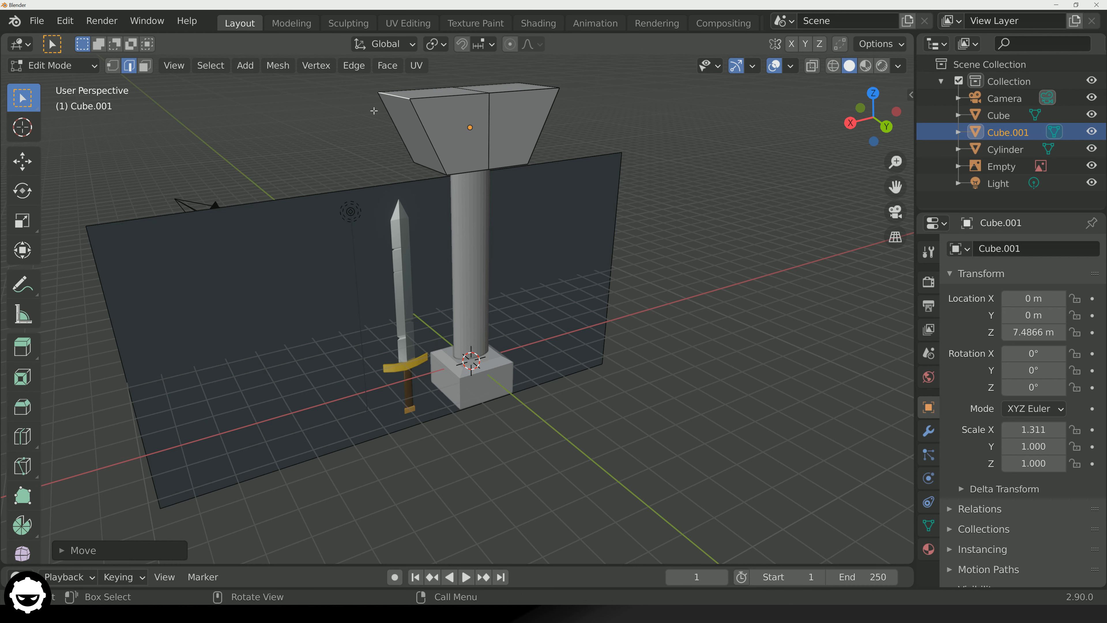
Raise the upper outer edge on the guard's positive X side by 0.3 m along the Z axis.
{"action": "key", "text": "g"}
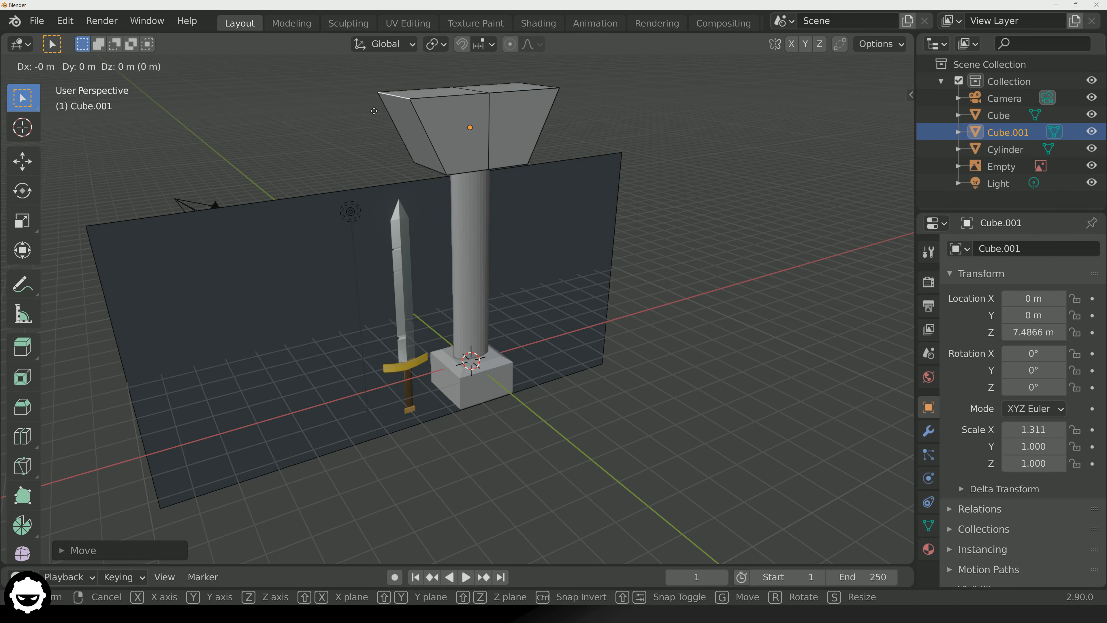
{"action": "key", "text": "z"}
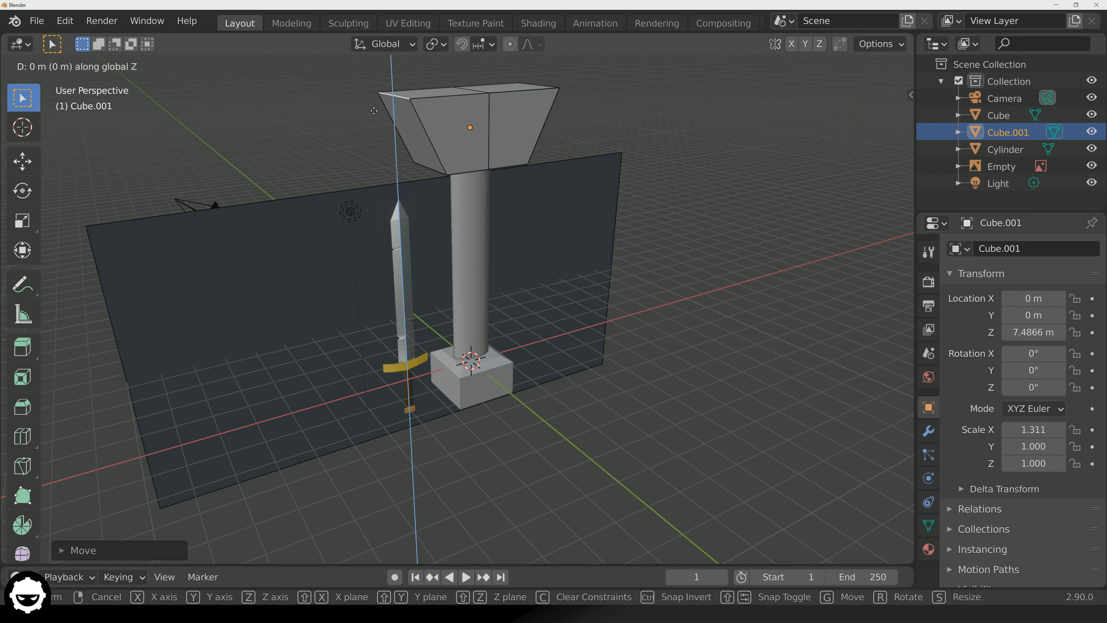
{"action": "type", "text": "0.1"}
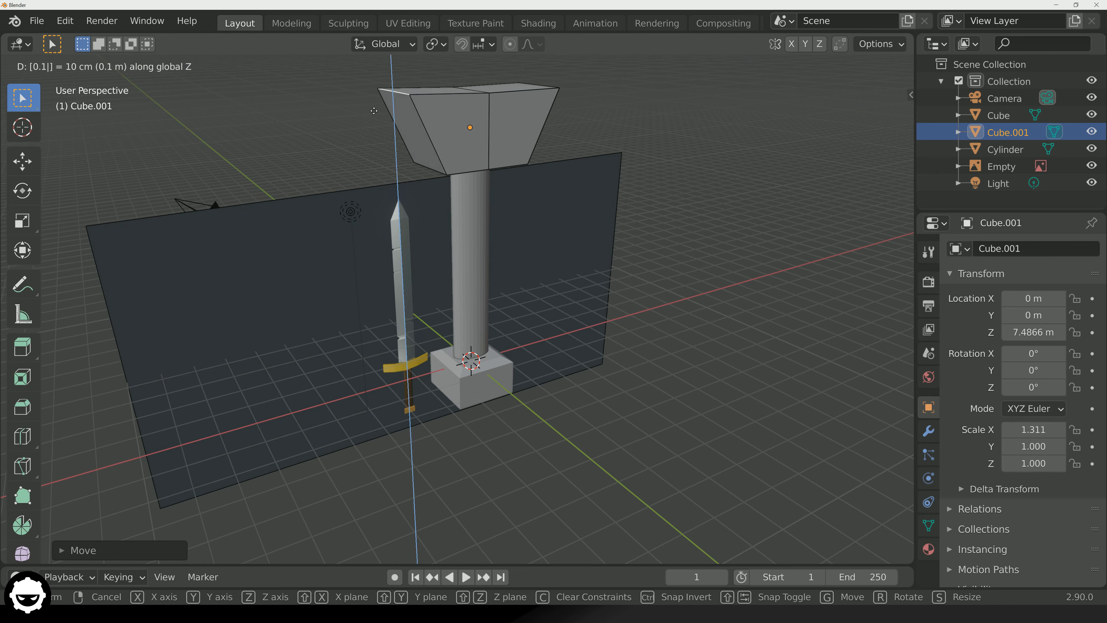
{"action": "key", "text": "BackSpace"}
{"action": "type", "text": "3"}
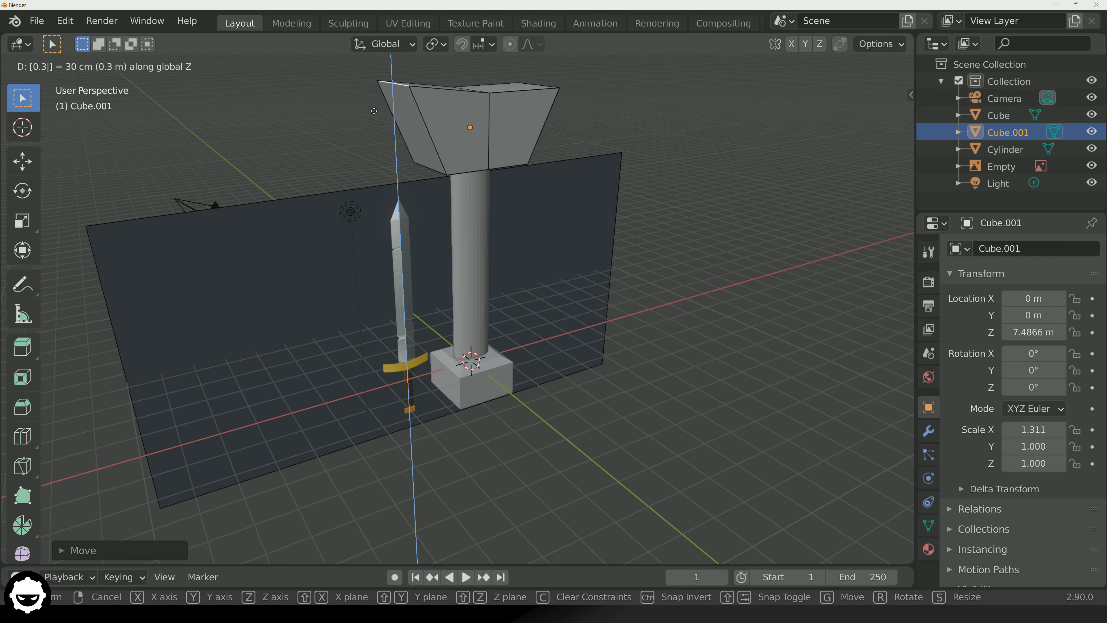
{"action": "key", "text": "Return"}
Raise the upper outer edge on the guard's negative X side by 0.3 m along the Z axis.
{"action": "middle_click_drag", "start_coordinate": [572, 139], "coordinate": [391, 122]}
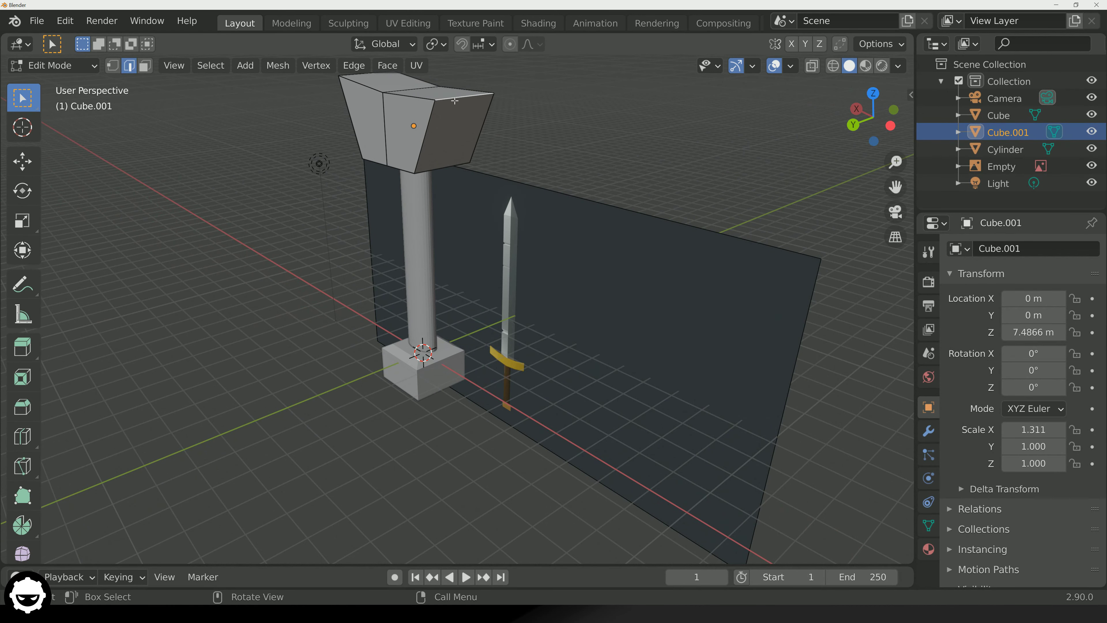
{"action": "key", "text": "g"}
{"action": "type", "text": "z"}
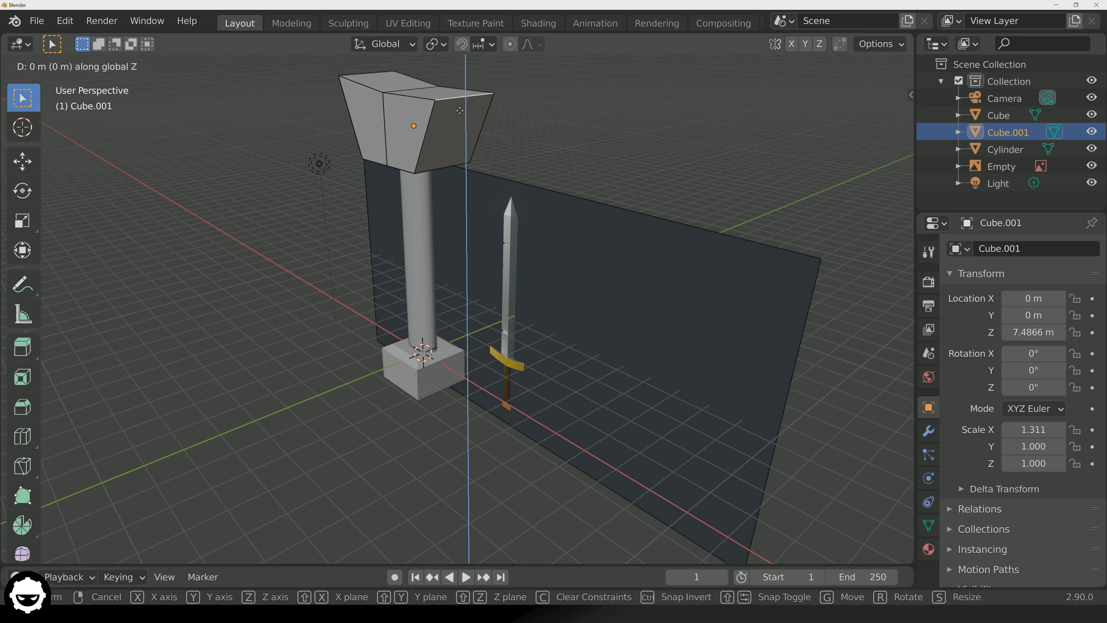
{"action": "type", "text": "0.3"}
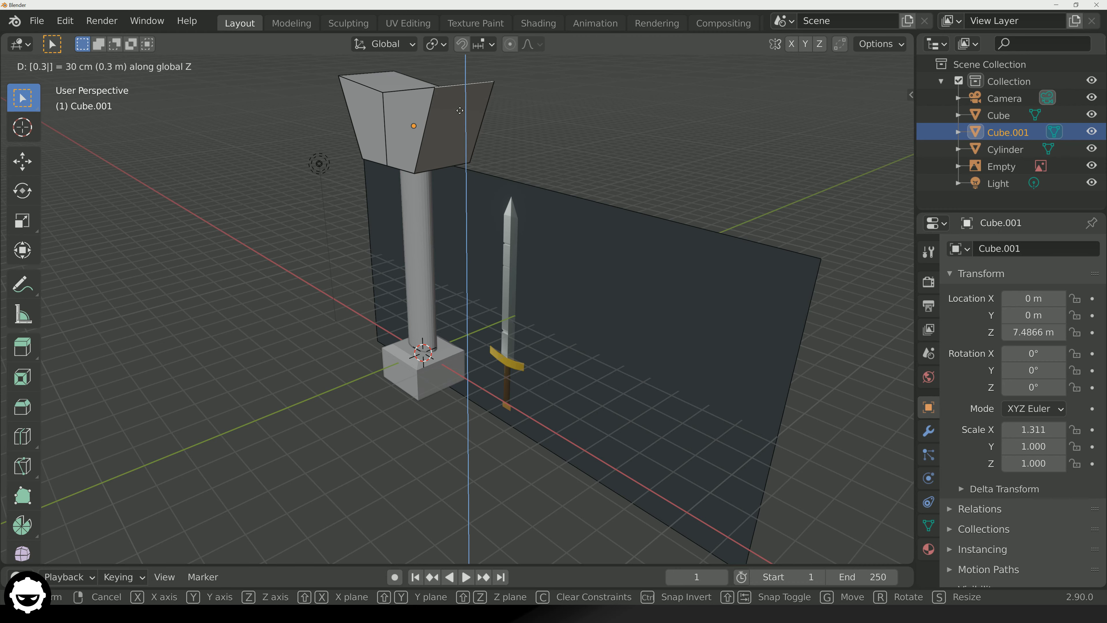
{"action": "key", "text": "Return"}
Move the guard's lower outer edge on the negative X side outward by -1 m along the X axis.
{"action": "middle_click_drag", "start_coordinate": [463, 114], "coordinate": [466, 166]}
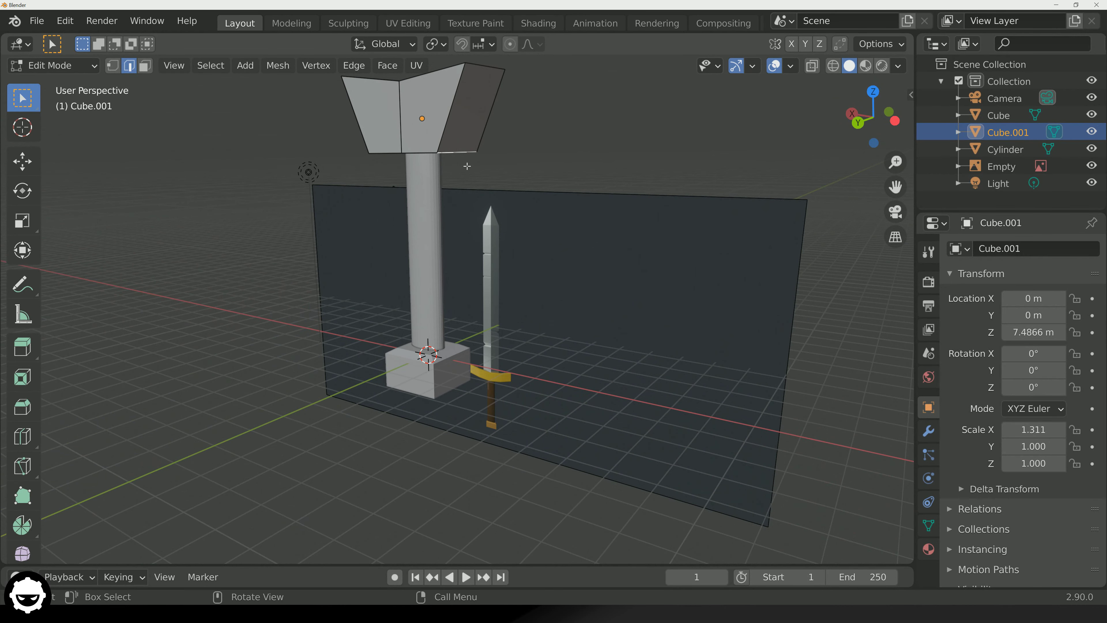
{"action": "key", "text": "g"}
{"action": "key", "text": "x"}
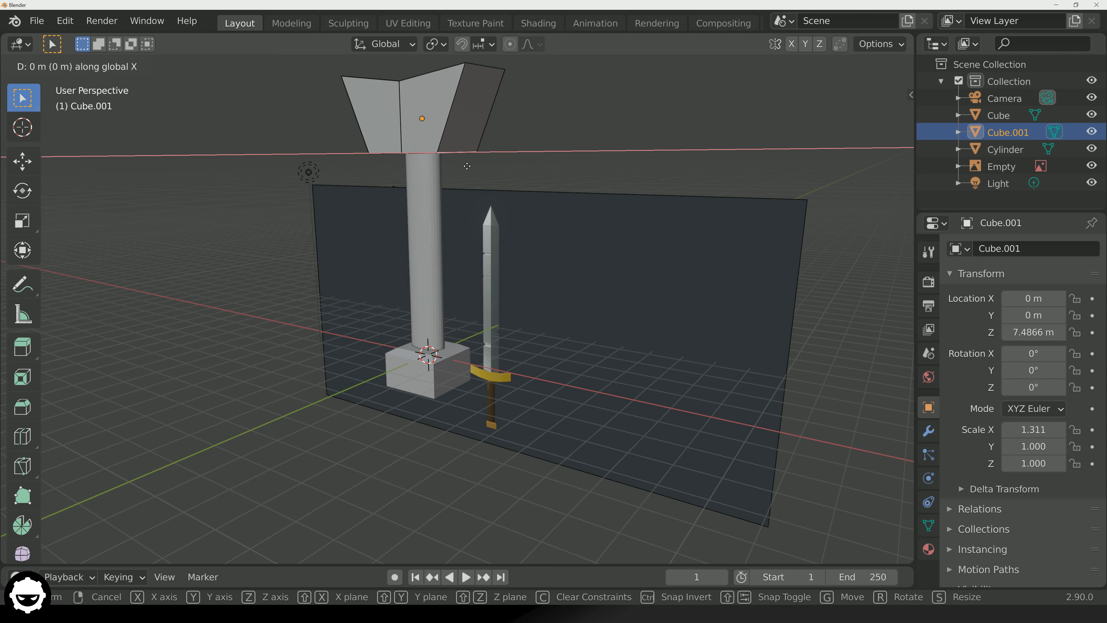
{"action": "type", "text": "-1"}
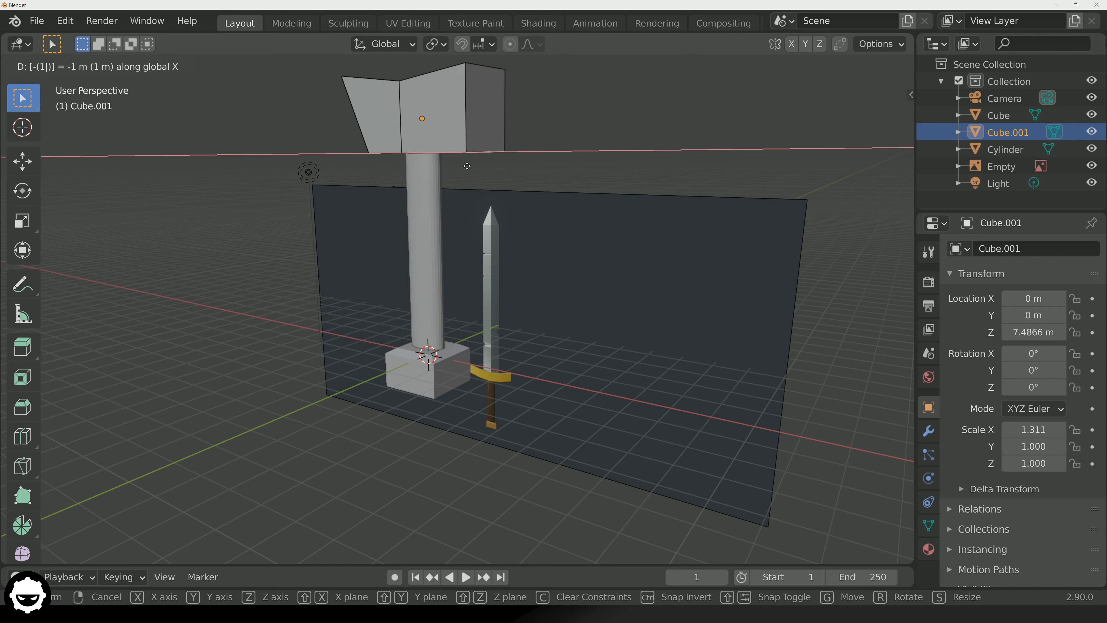
{"action": "key", "text": "Return"}
Raise the lower outer edge on the guard's negative X side by 0.3 m along the Z axis.
{"action": "middle_click_drag", "start_coordinate": [362, 202], "coordinate": [392, 213]}
{"action": "key", "text": "g"}
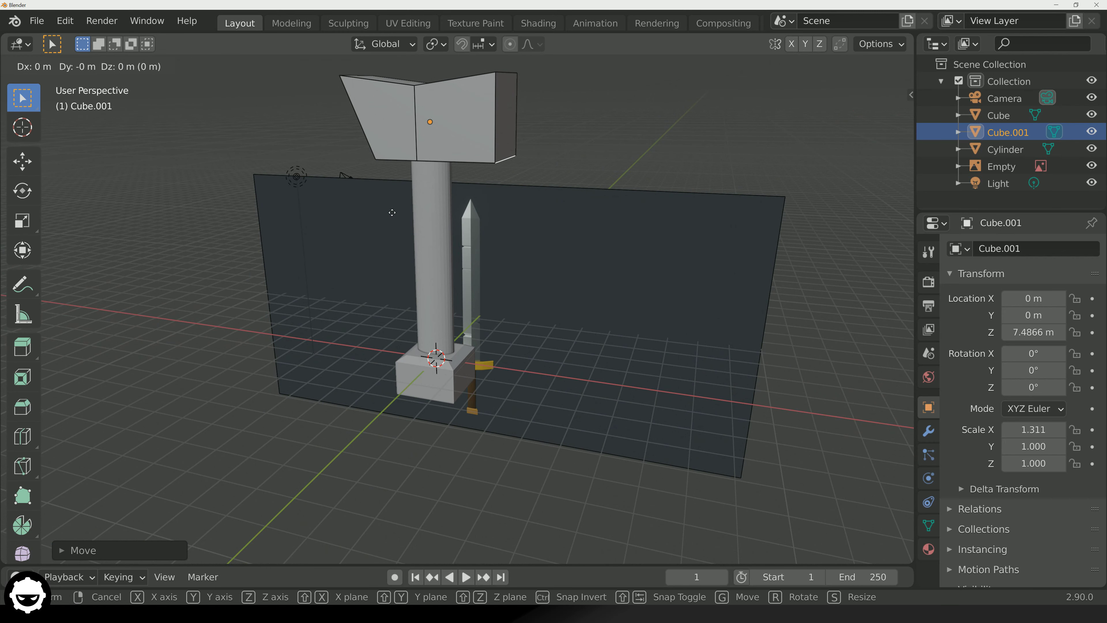
{"action": "key", "text": "z"}
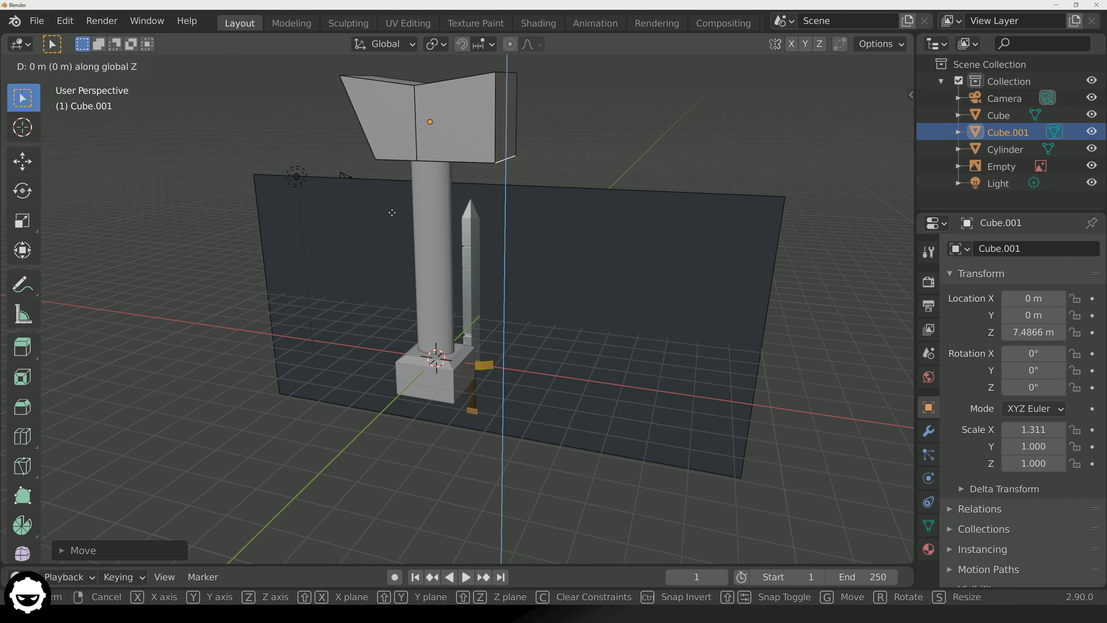
{"action": "type", "text": "0.3"}
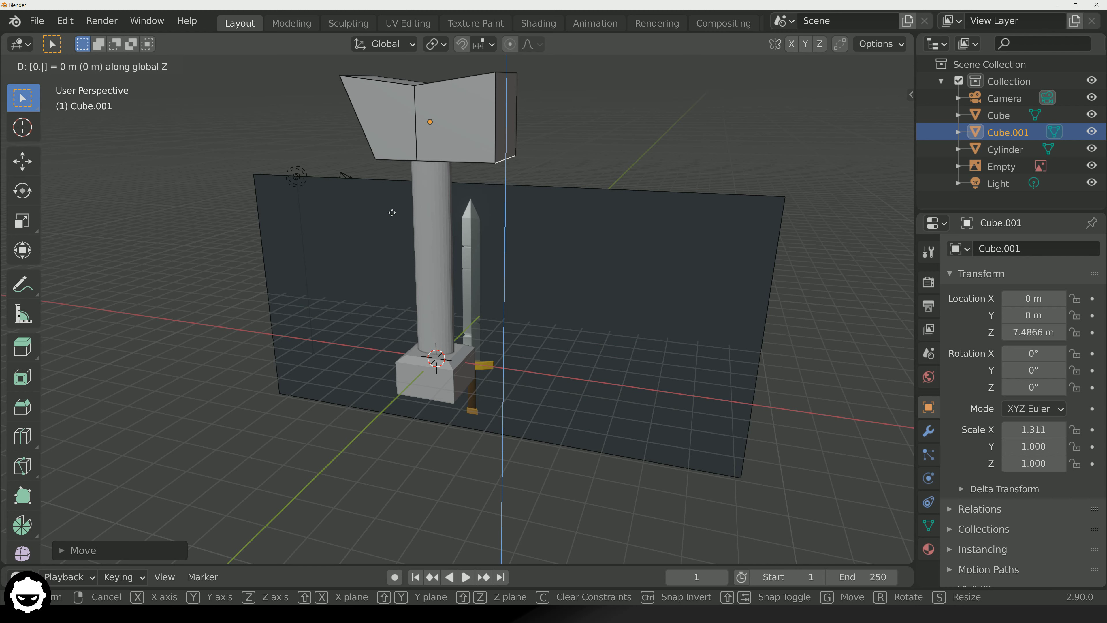
{"action": "key", "text": "Return"}
Move the guard's lower outer edge on the positive X side outward by 1 m along the X axis.
{"action": "middle_click_drag", "start_coordinate": [302, 222], "coordinate": [454, 191]}
{"action": "middle_click_drag", "start_coordinate": [458, 149], "coordinate": [487, 234]}
{"action": "key", "text": "g"}
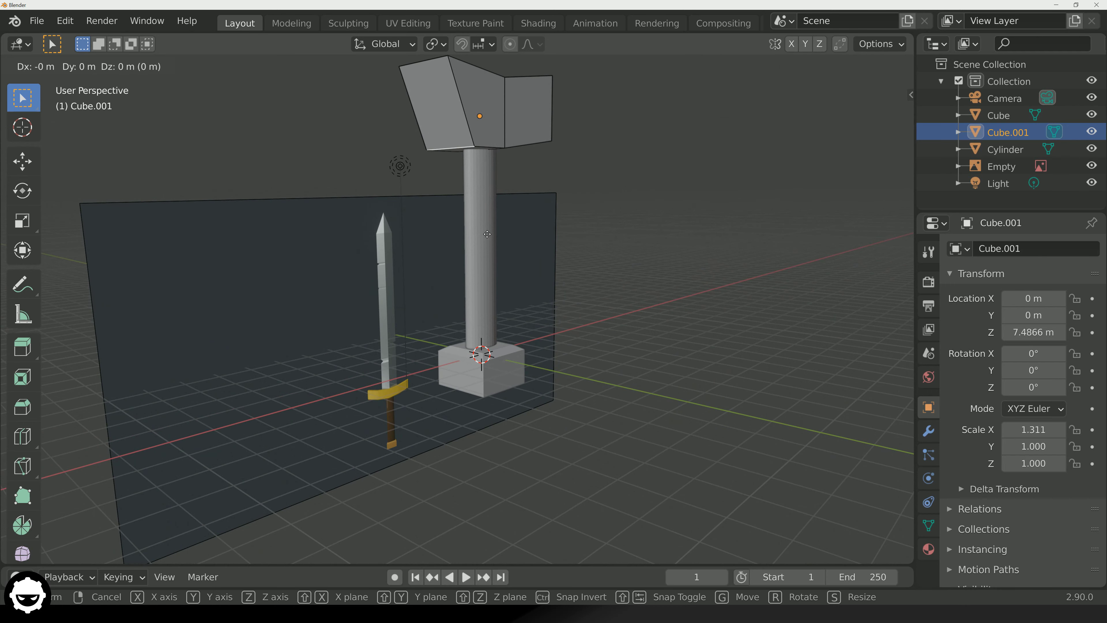
{"action": "key", "text": "x"}
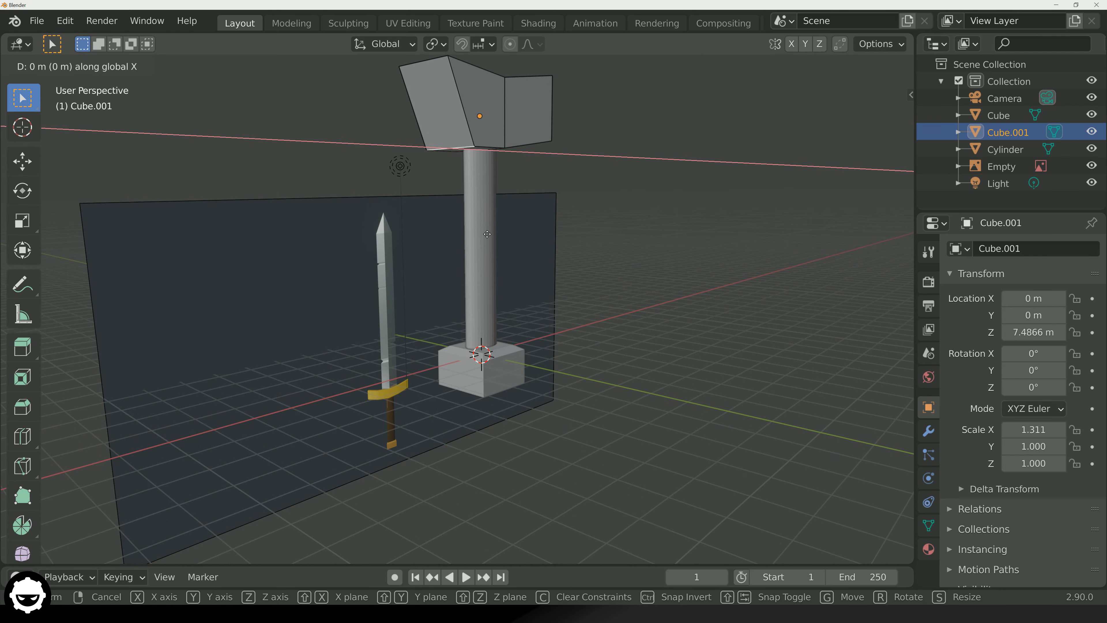
{"action": "type", "text": "1"}
{"action": "key", "text": "Return"}
Raise the lower outer edge on the guard's positive X side by 0.3 m along the Z axis.
{"action": "middle_click_drag", "start_coordinate": [487, 234], "coordinate": [472, 261]}
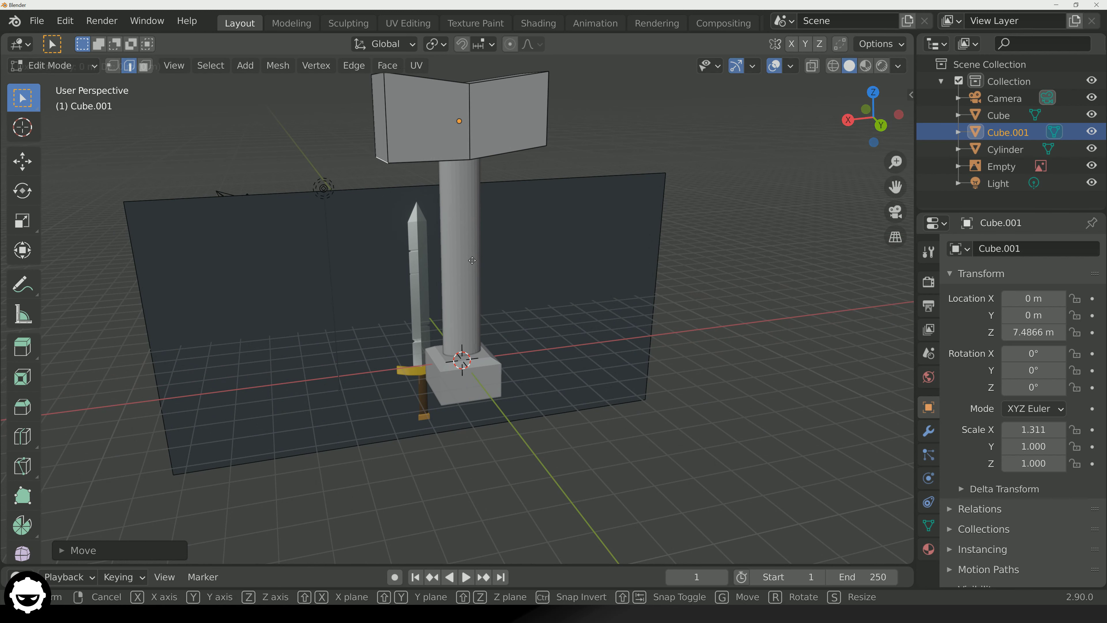
{"action": "key", "text": "g"}
{"action": "key", "text": "z"}
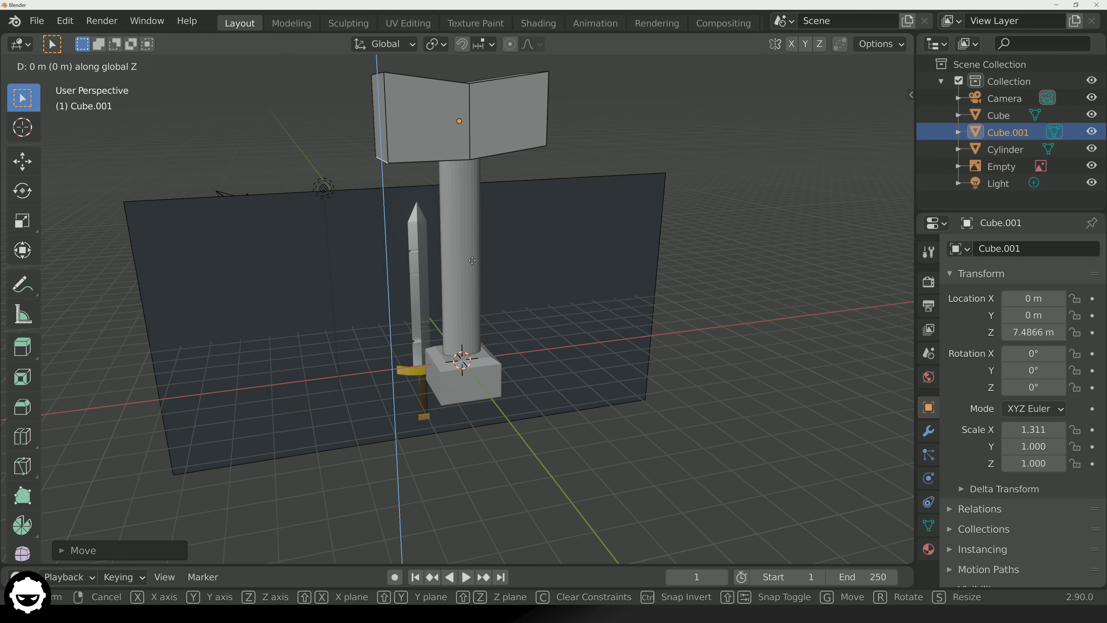
{"action": "type", "text": "0.3"}
{"action": "key", "text": "Return"}
In face selection mode, extrude the guard's end face on the negative X side outward by 1.5 m.
{"action": "middle_click_drag", "start_coordinate": [472, 260], "coordinate": [507, 189]}
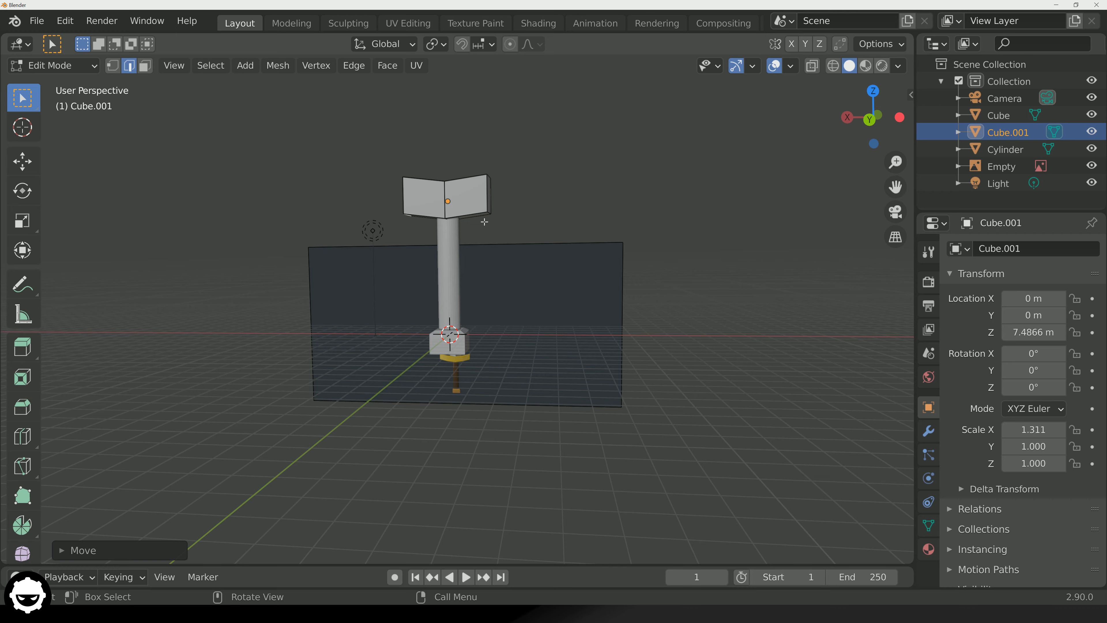
{"action": "middle_click_drag", "start_coordinate": [569, 238], "coordinate": [476, 147]}
{"action": "scroll", "coordinate": [448, 210], "scroll_direction": "up", "scroll_amount": 4}
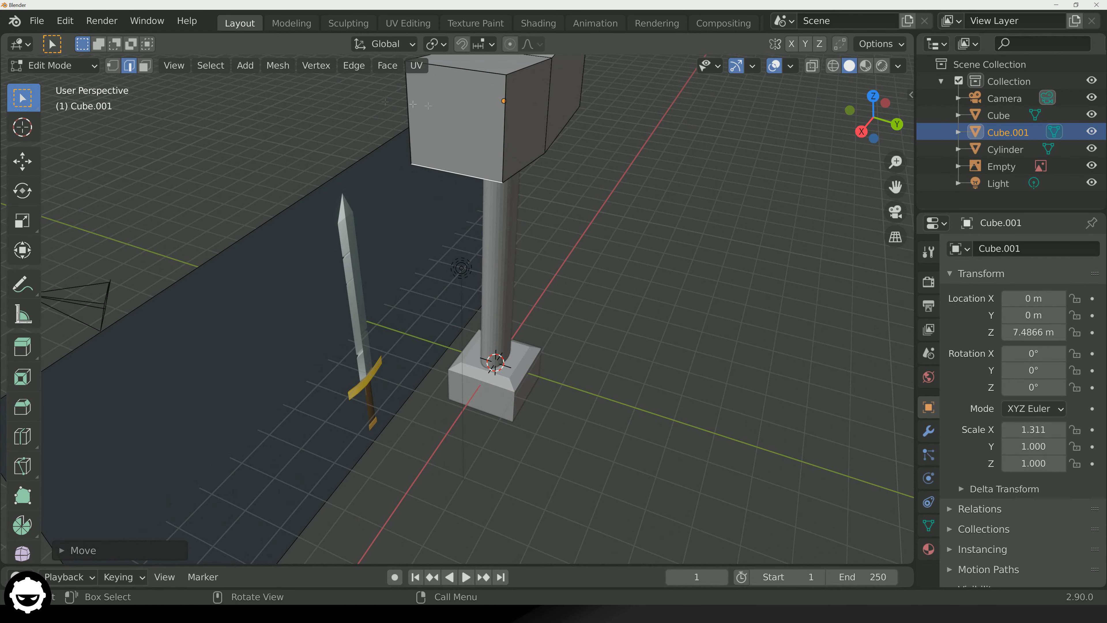
{"action": "middle_click_drag", "start_coordinate": [460, 116], "coordinate": [389, 145]}
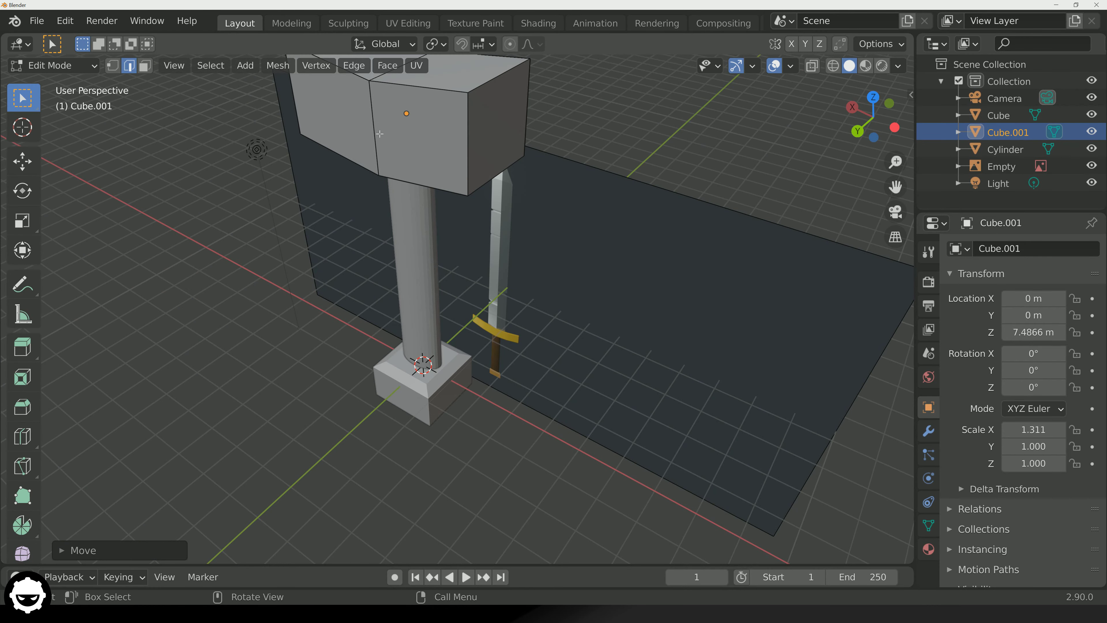
{"action": "middle_click_drag", "start_coordinate": [320, 187], "coordinate": [468, 165]}
{"action": "scroll", "coordinate": [497, 155], "scroll_direction": "down", "scroll_amount": 4}
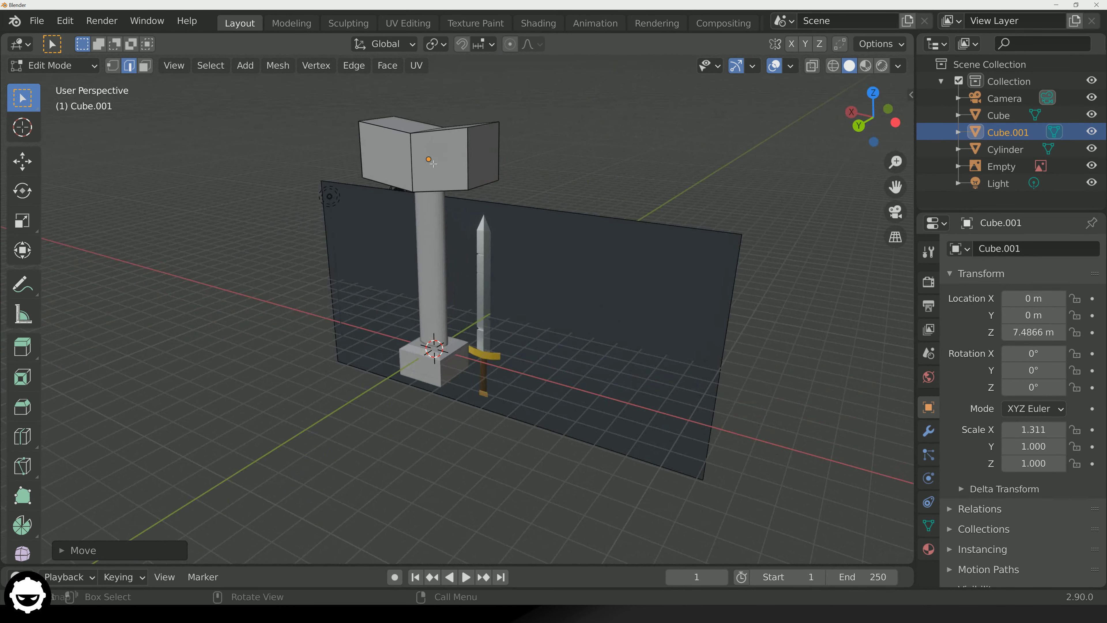
{"action": "left_click", "coordinate": [147, 68]}
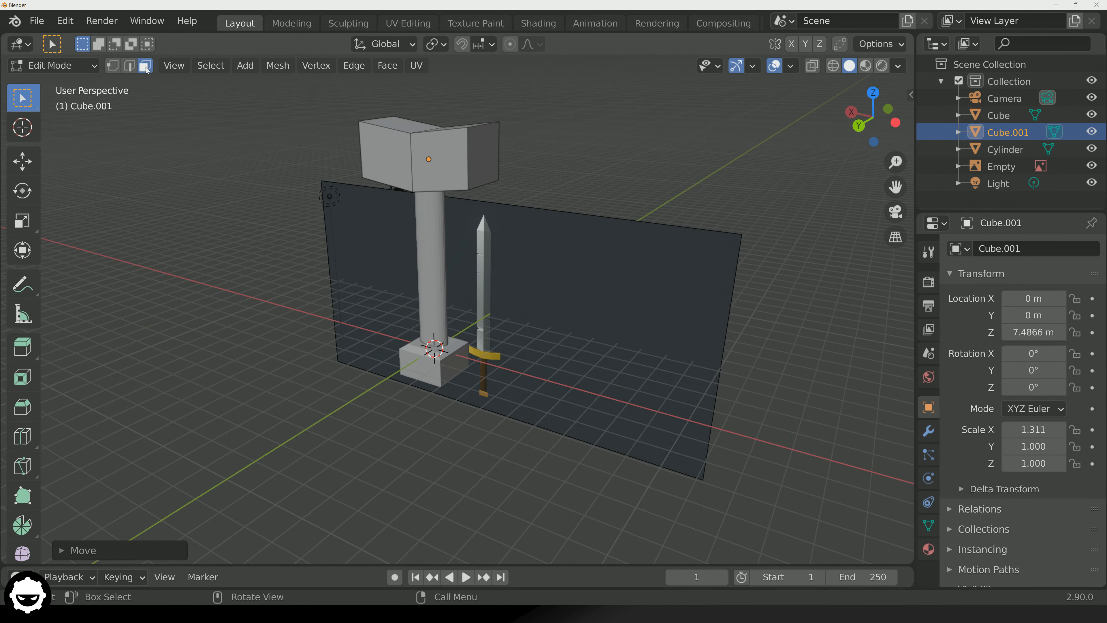
{"action": "left_click", "coordinate": [482, 162]}
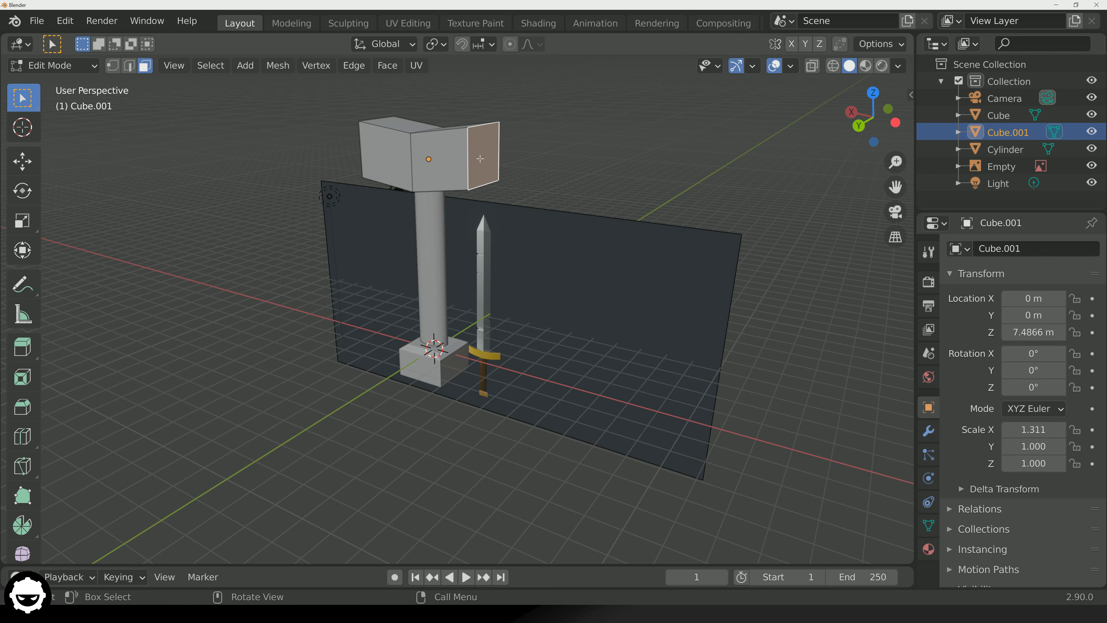
{"action": "key", "text": "e"}
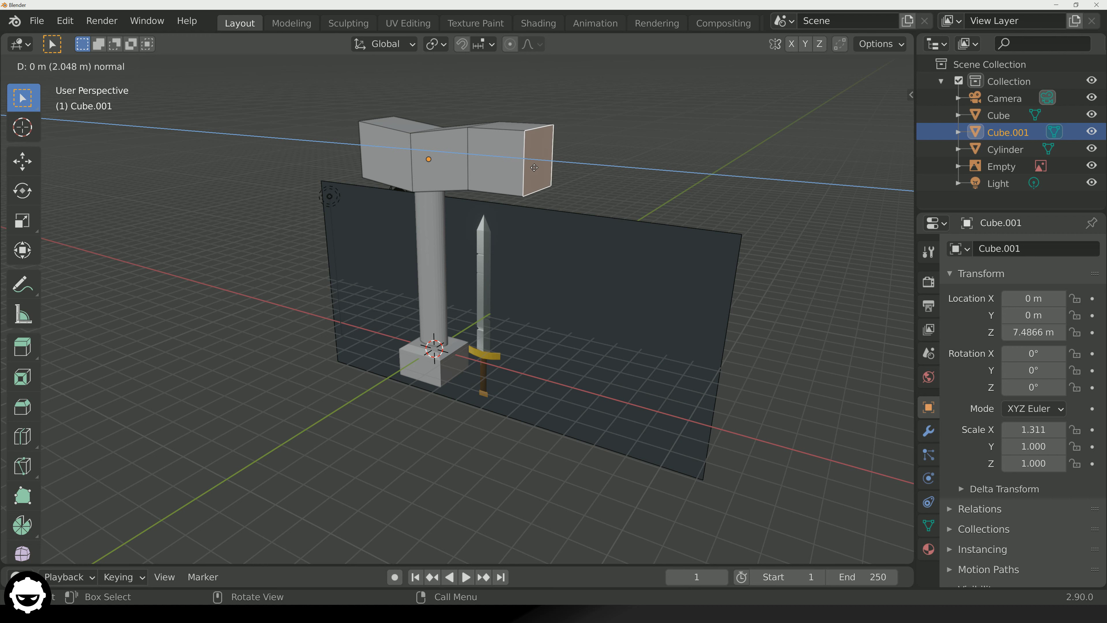
{"action": "type", "text": "1.5"}
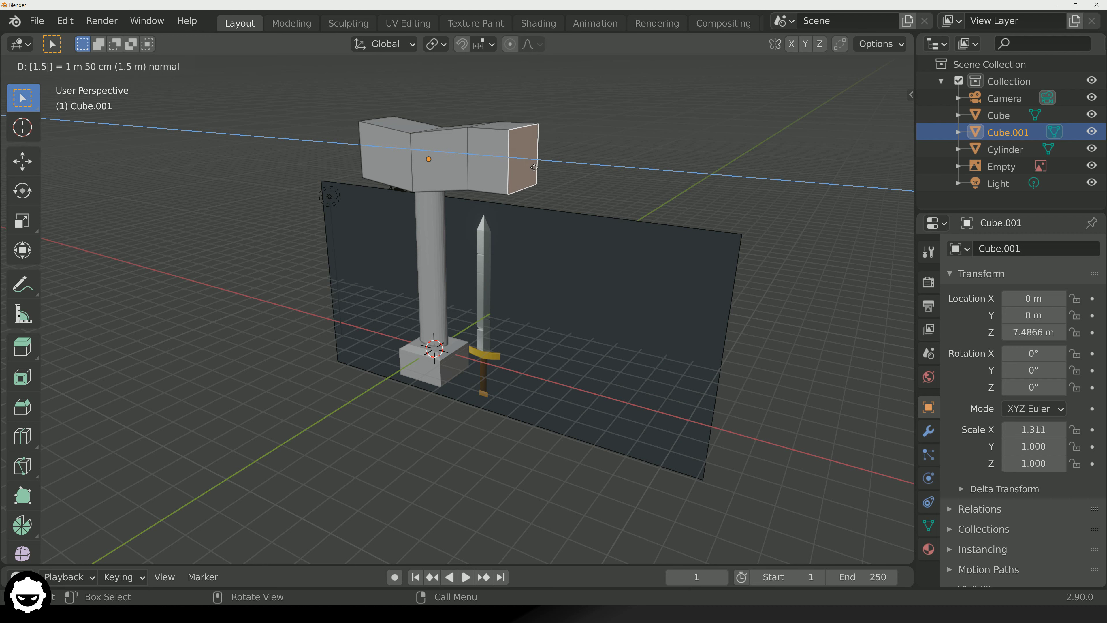
{"action": "key", "text": "Return"}
Extrude the guard's opposite end face on the positive X side outward by 1.5 m.
{"action": "middle_click_drag", "start_coordinate": [533, 168], "coordinate": [444, 153]}
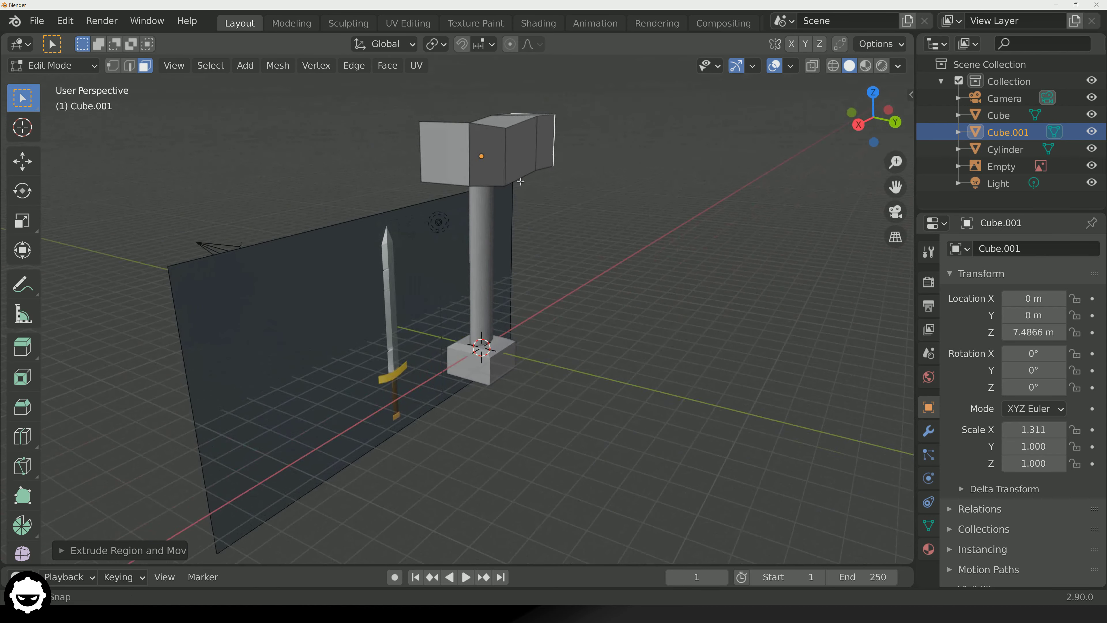
{"action": "left_click", "coordinate": [444, 149]}
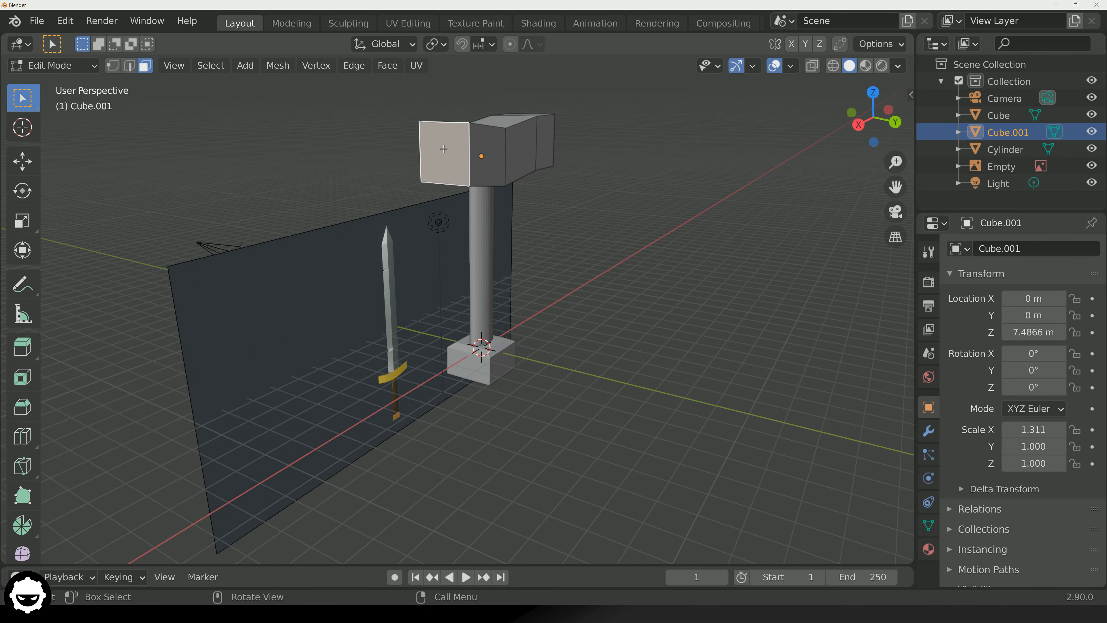
{"action": "key", "text": "e"}
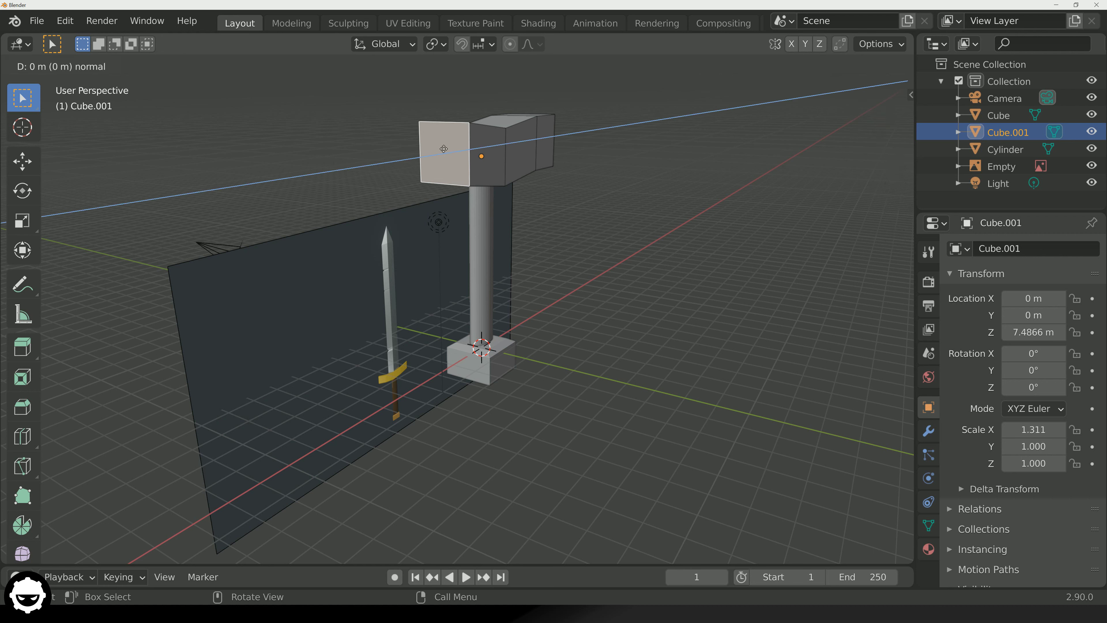
{"action": "type", "text": "1"}
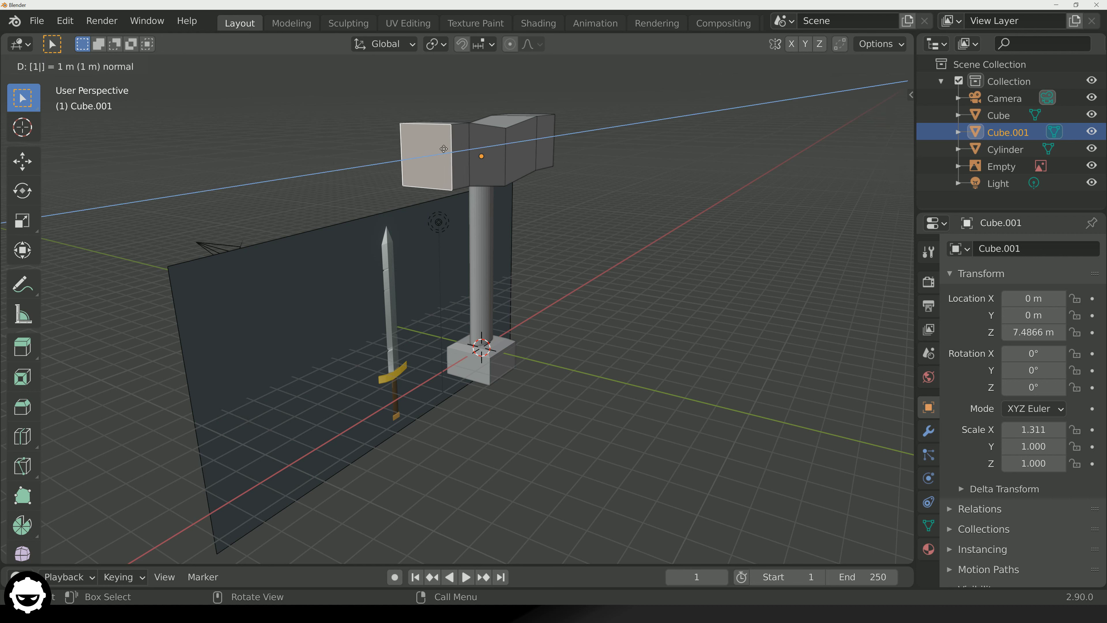
{"action": "type", "text": ".5"}
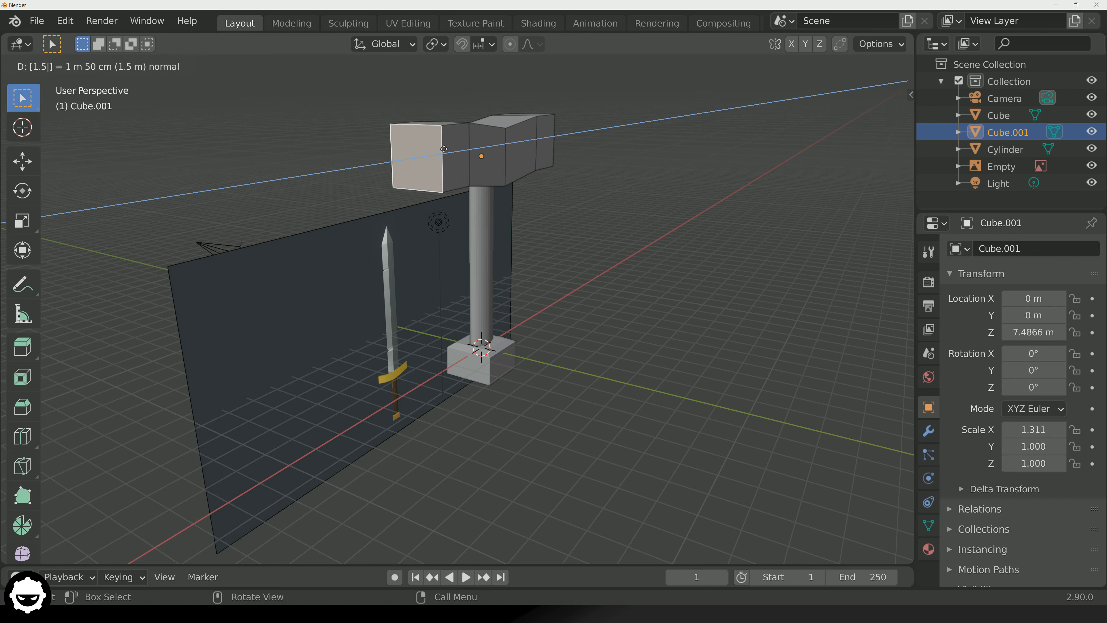
{"action": "key", "text": "Return"}
Select both outer end faces of the guard together.
{"action": "middle_click_drag", "start_coordinate": [443, 149], "coordinate": [373, 150]}
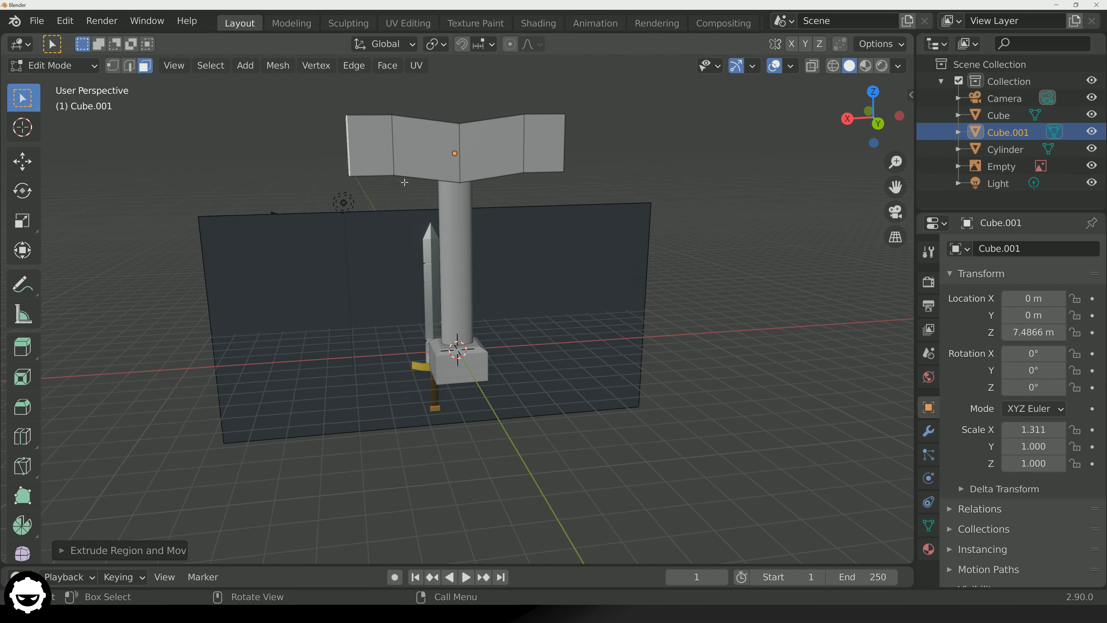
{"action": "middle_click_drag", "start_coordinate": [369, 186], "coordinate": [424, 154]}
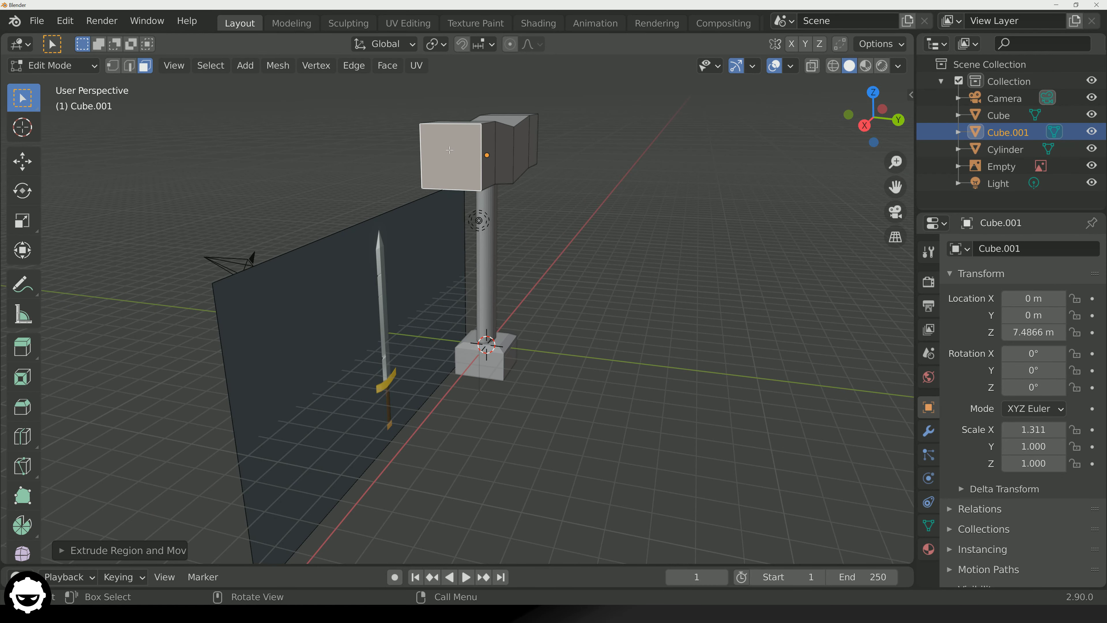
{"action": "middle_click_drag", "start_coordinate": [513, 151], "coordinate": [410, 153]}
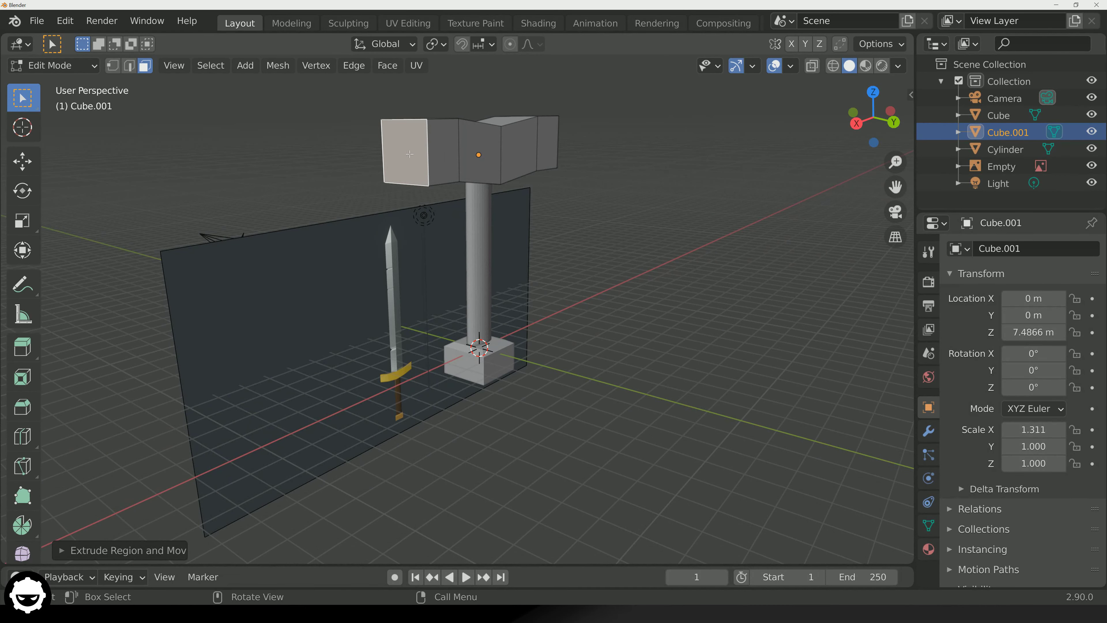
{"action": "middle_click_drag", "start_coordinate": [488, 132], "coordinate": [358, 150]}
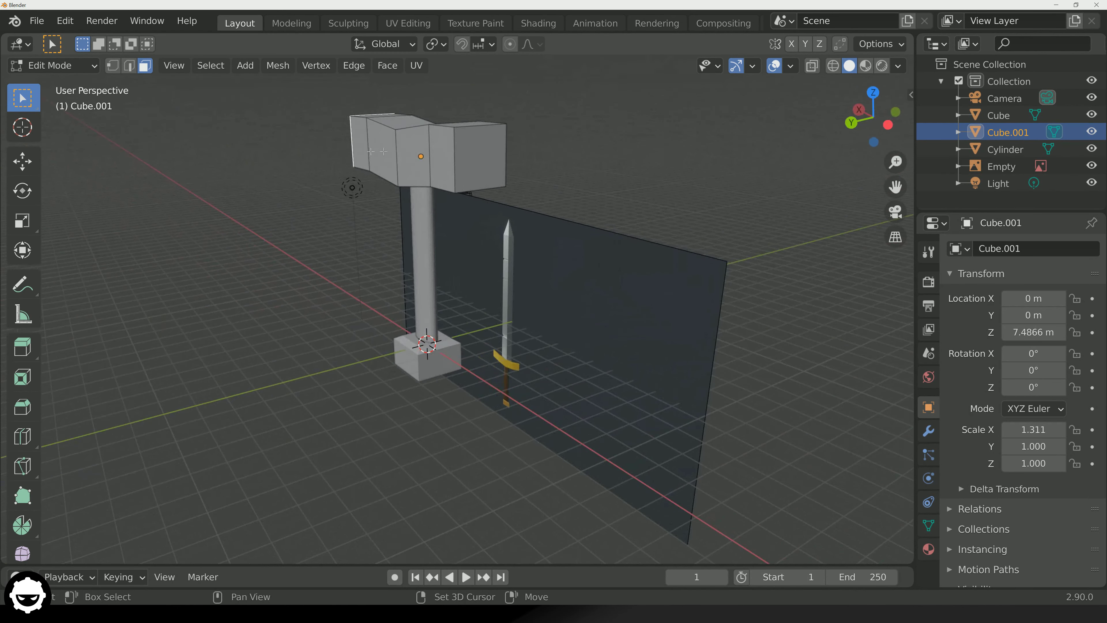
{"action": "middle_click_drag", "start_coordinate": [474, 148], "coordinate": [341, 167]}
{"action": "middle_click_drag", "start_coordinate": [485, 156], "coordinate": [536, 145]}
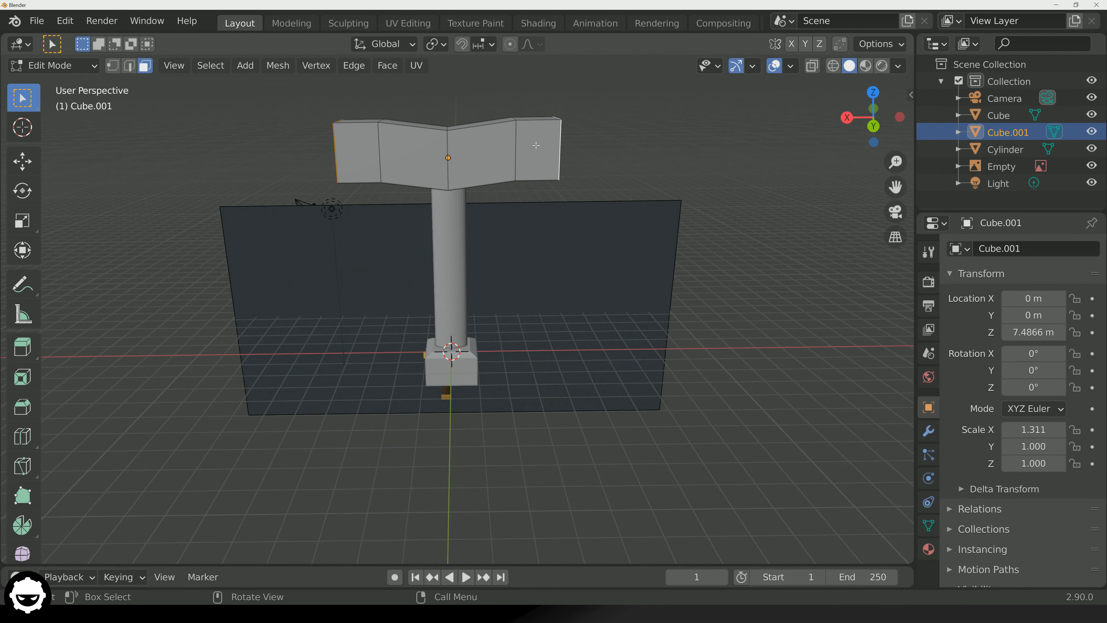
Try raising both end faces of the guard about 0.59 m along the Z axis and undo the move.
{"action": "key", "text": "g"}
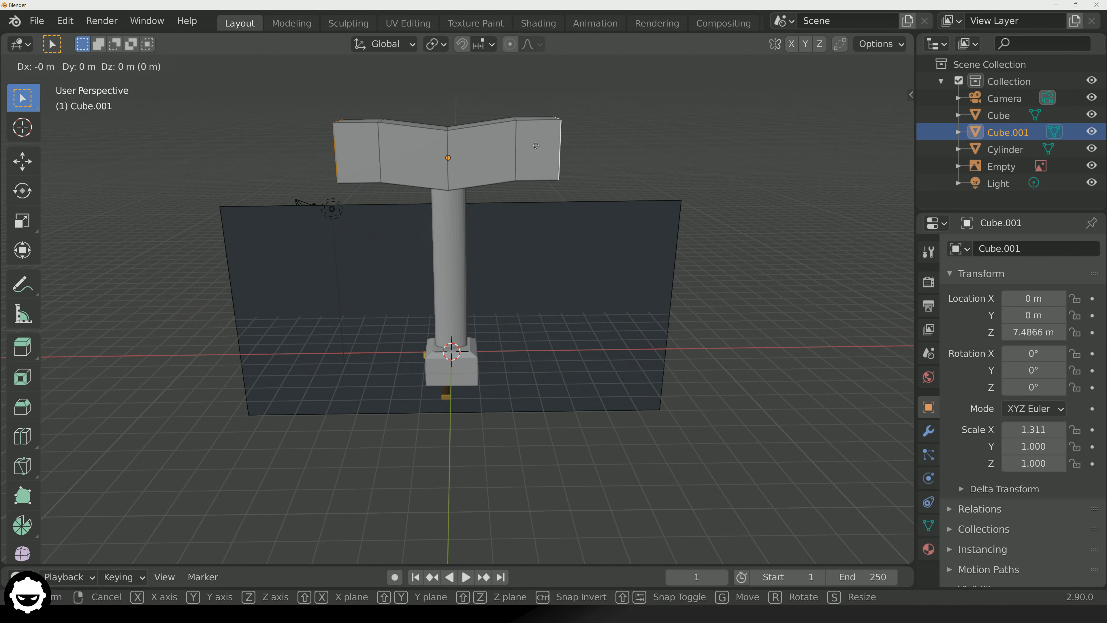
{"action": "key", "text": "z"}
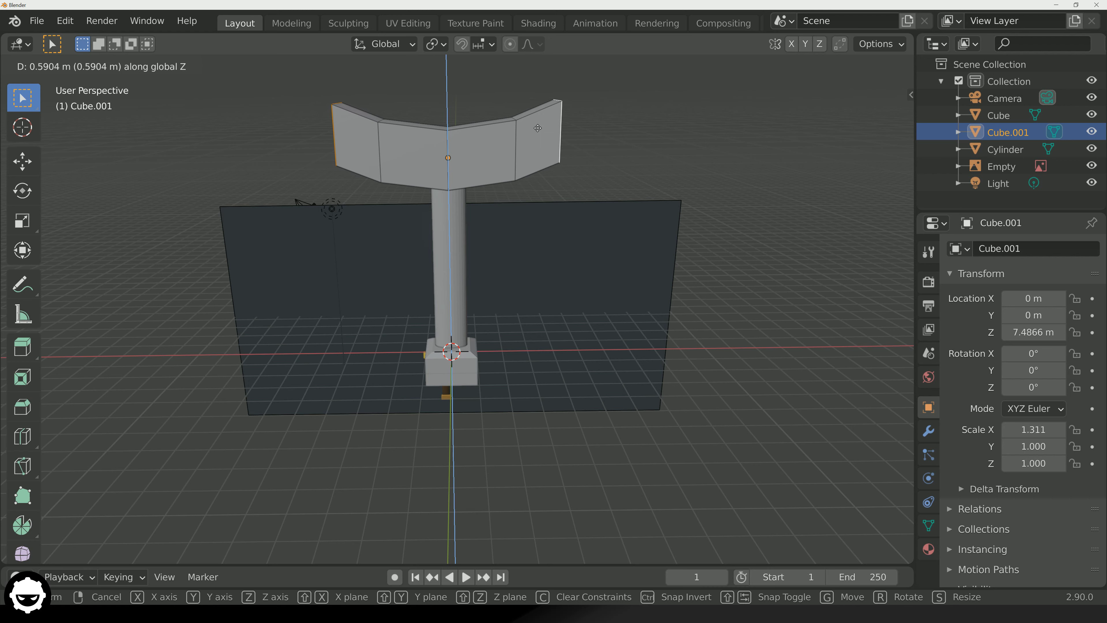
{"action": "left_click", "coordinate": [537, 128]}
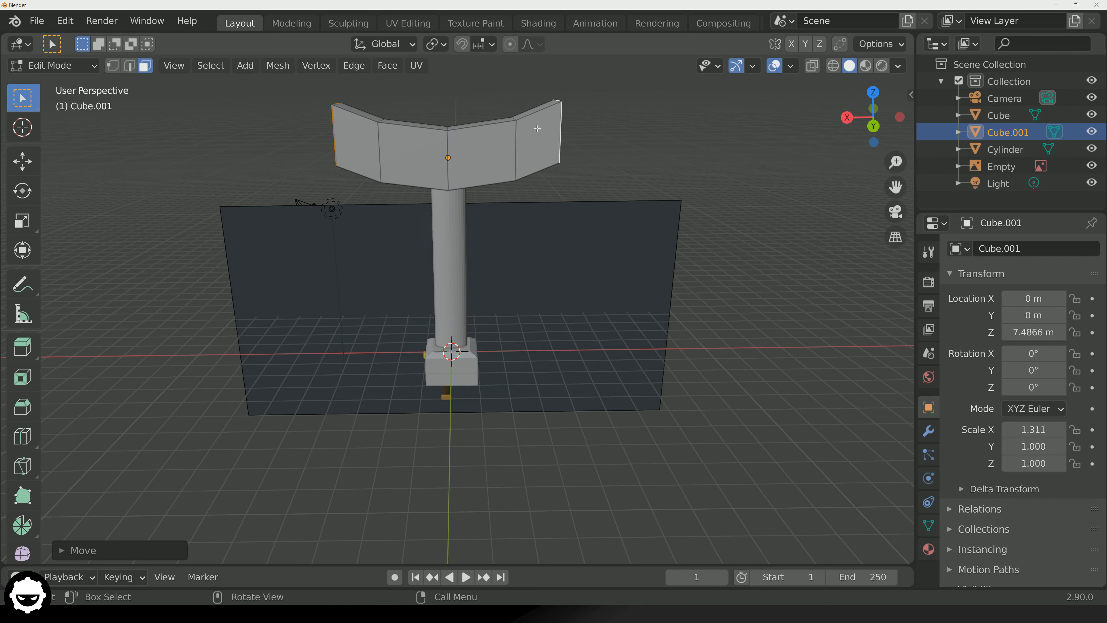
{"action": "middle_click_drag", "start_coordinate": [522, 137], "coordinate": [568, 143]}
{"action": "left_click", "coordinate": [575, 141]}
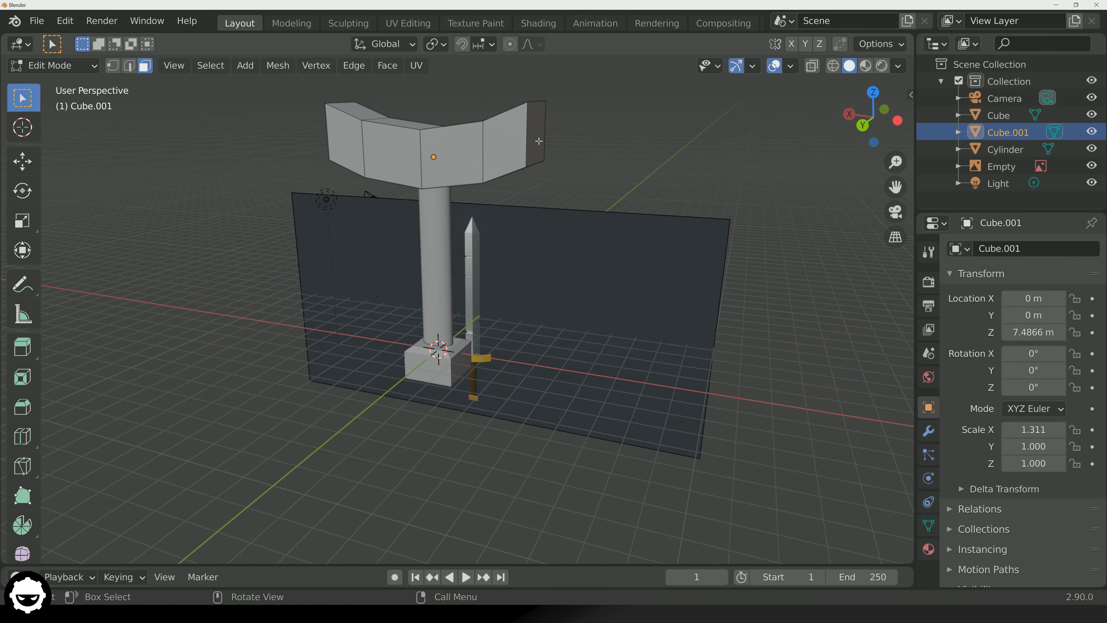
{"action": "key", "text": "ctrl+z"}
{"action": "key", "text": "ctrl+z"}
Raise both selected end faces of the guard about 0.3 m along the Z axis to curve it upward.
{"action": "key", "text": "g"}
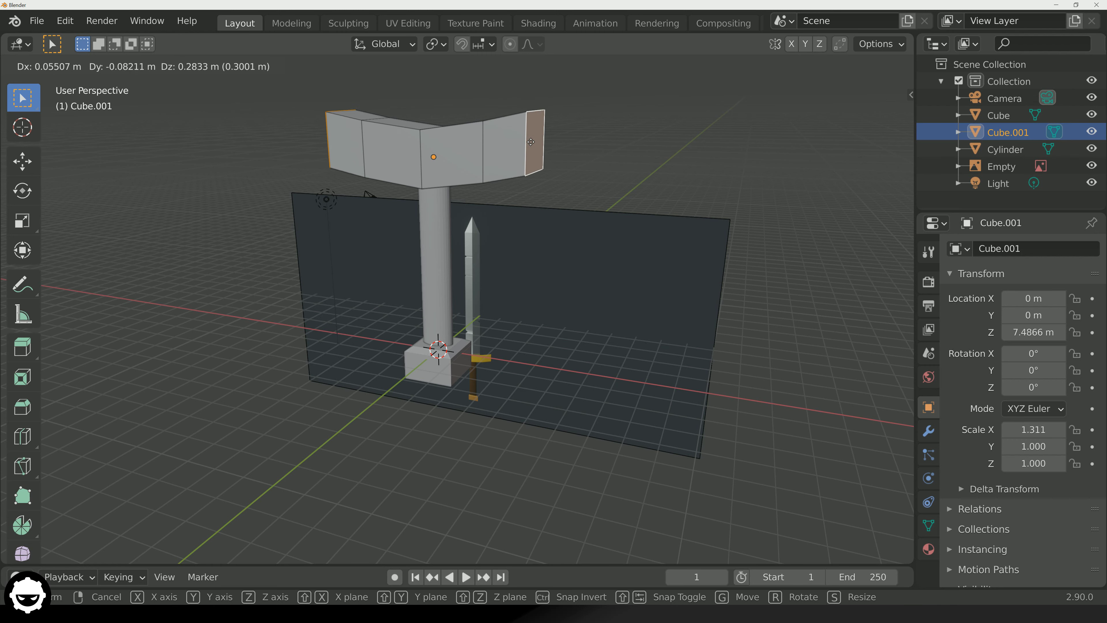
{"action": "key", "text": "z"}
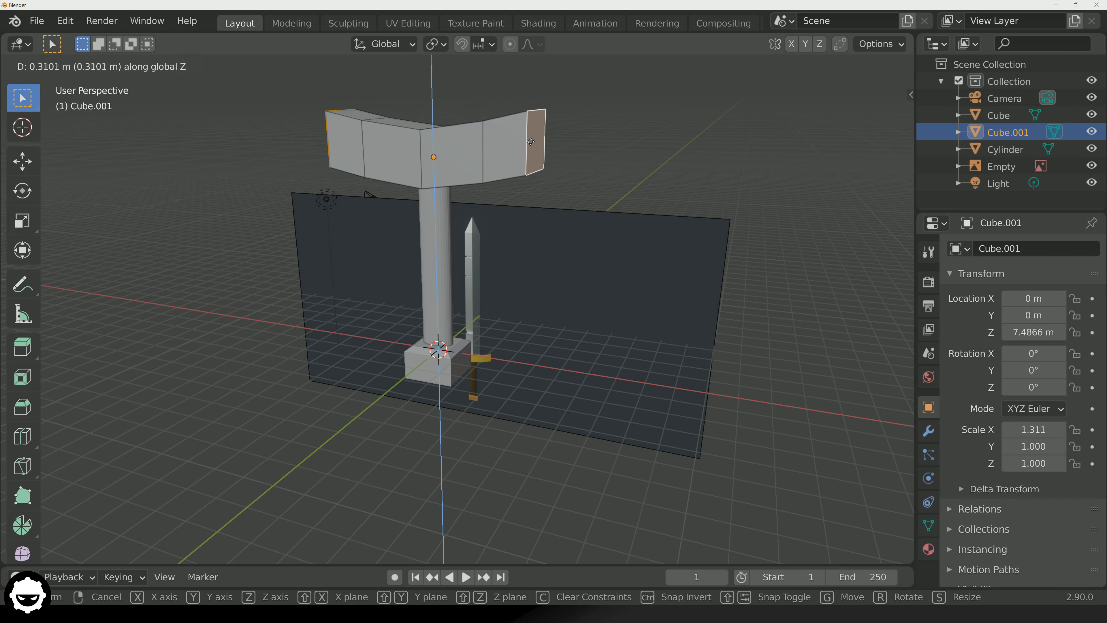
{"action": "left_click", "coordinate": [533, 142]}
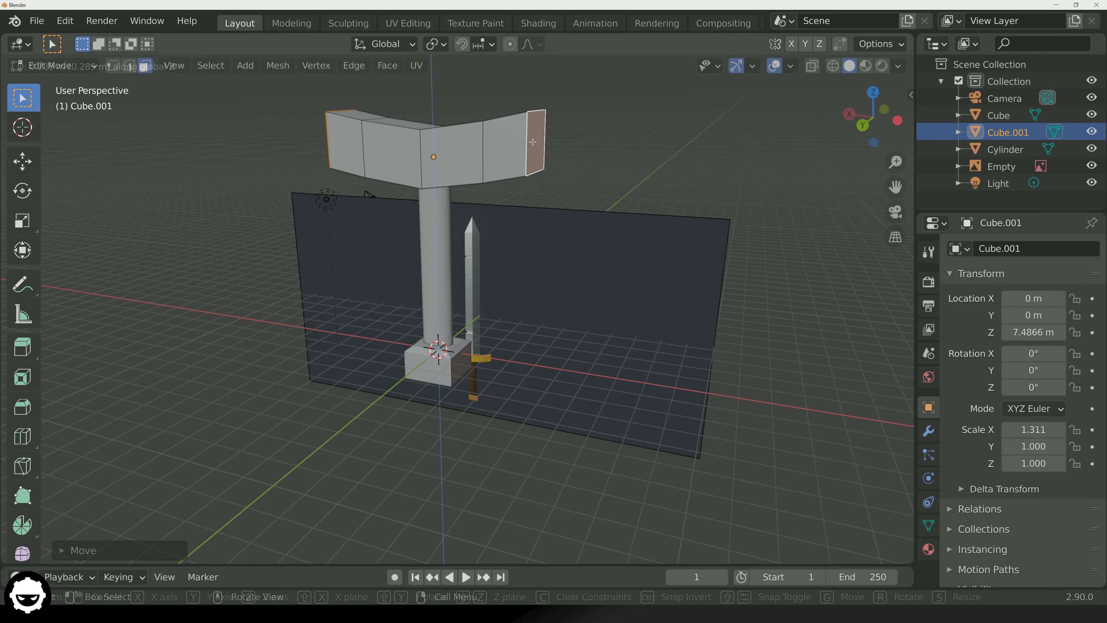
Leave mesh editing and scale the whole guard to 0.8 along the Y axis.
{"action": "middle_click_drag", "start_coordinate": [561, 181], "coordinate": [495, 232]}
{"action": "middle_click_drag", "start_coordinate": [767, 187], "coordinate": [410, 211]}
{"action": "key", "text": "Tab"}
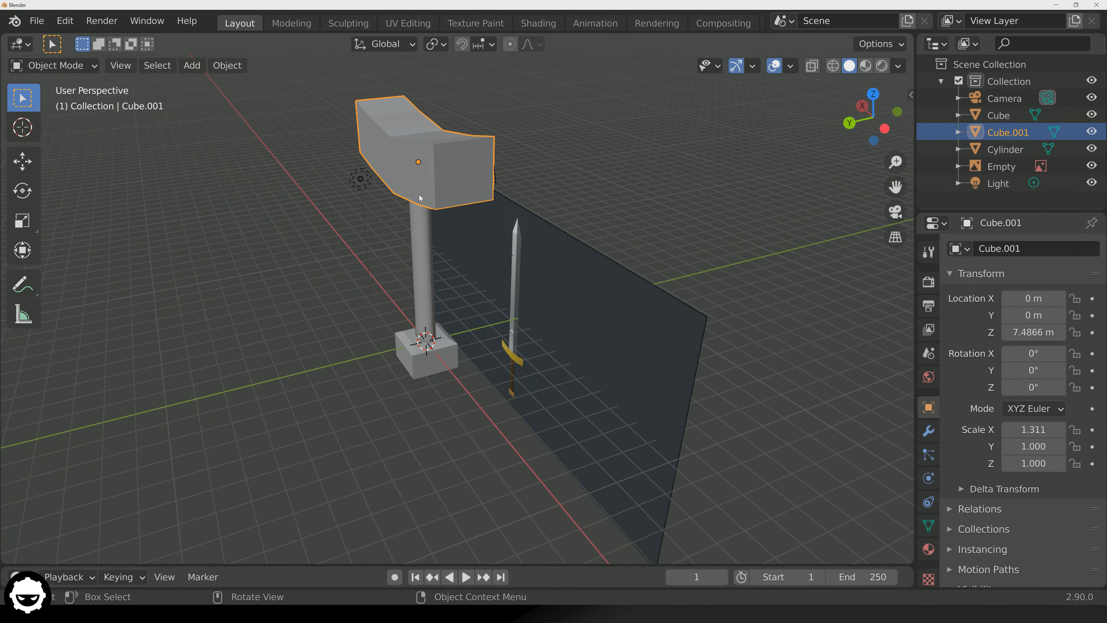
{"action": "middle_click_drag", "start_coordinate": [420, 185], "coordinate": [414, 180]}
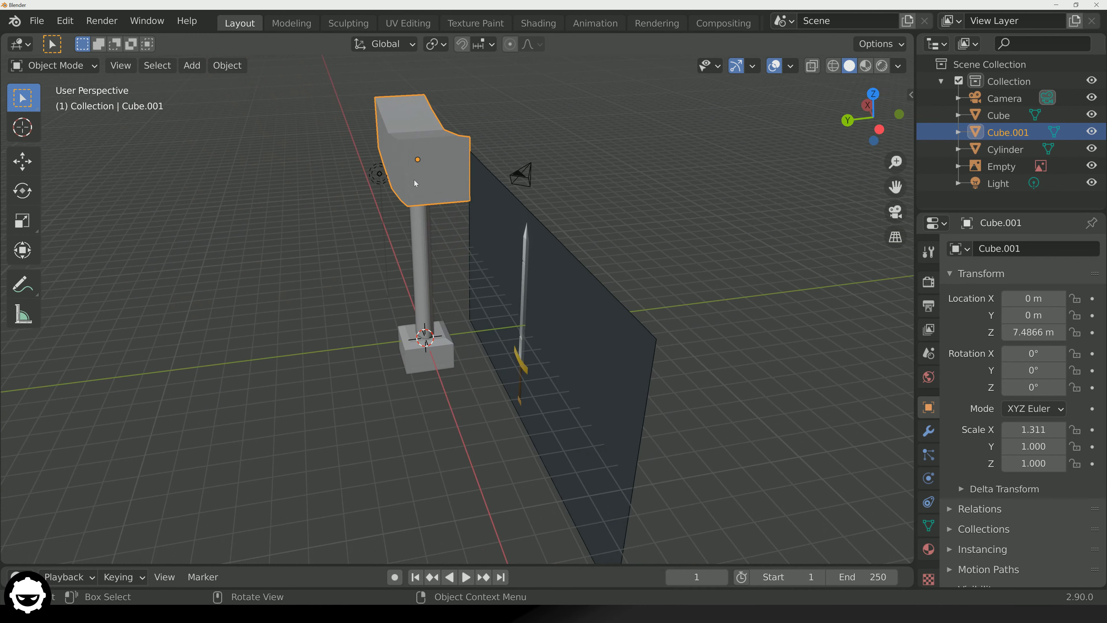
{"action": "key", "text": "s"}
{"action": "key", "text": "y"}
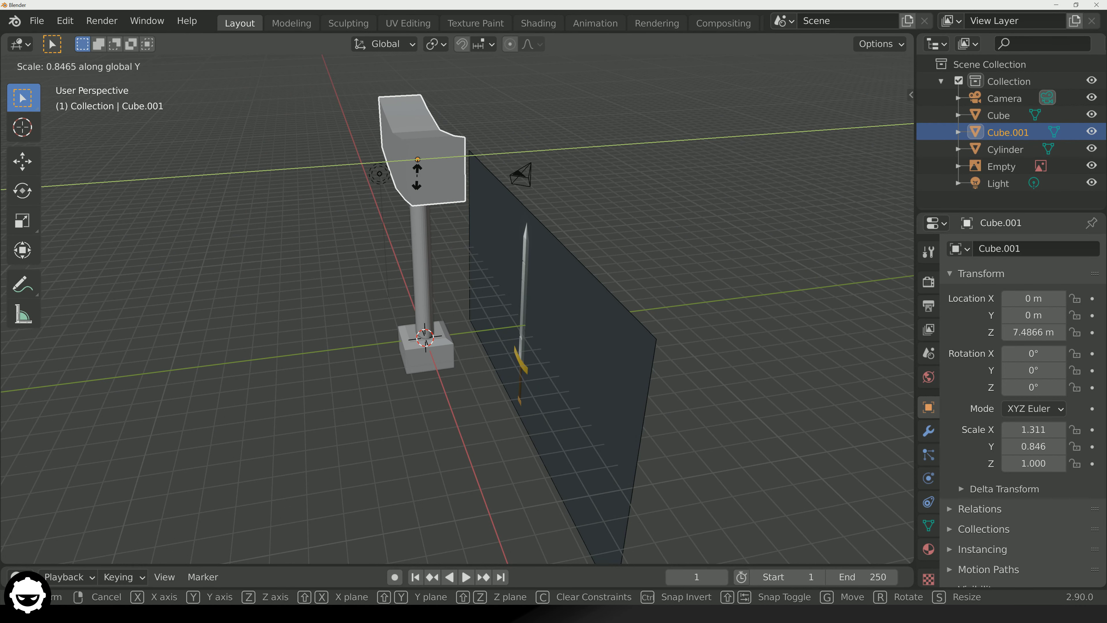
{"action": "type", "text": "0.8"}
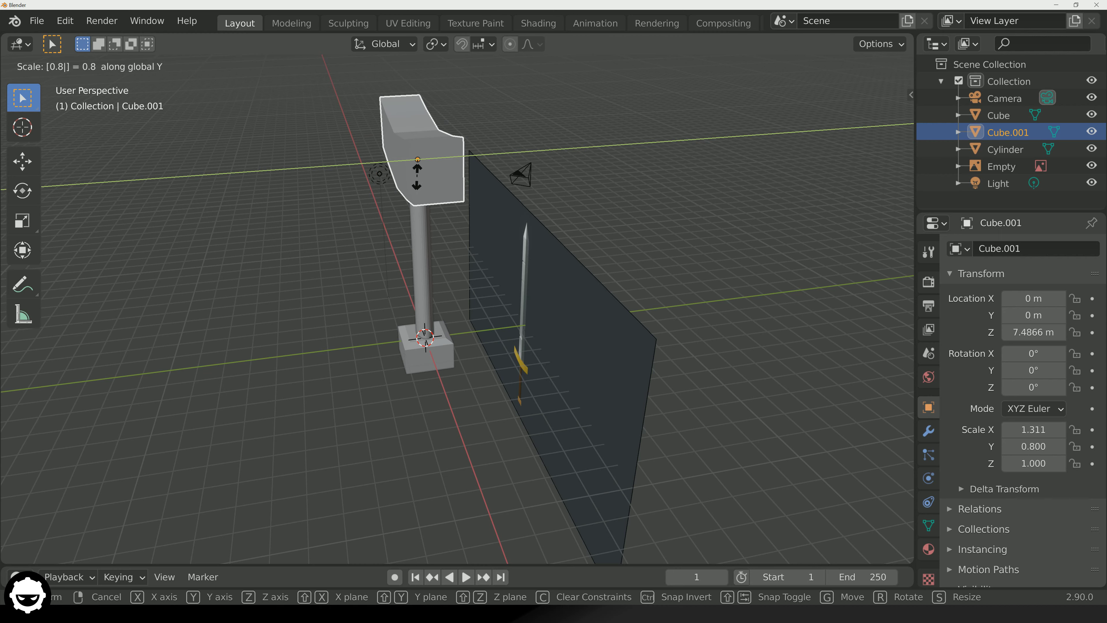
{"action": "key", "text": "Return"}
Raise the guard along the Z axis to a height of about 9.02 m.
{"action": "middle_click_drag", "start_coordinate": [415, 176], "coordinate": [550, 180]}
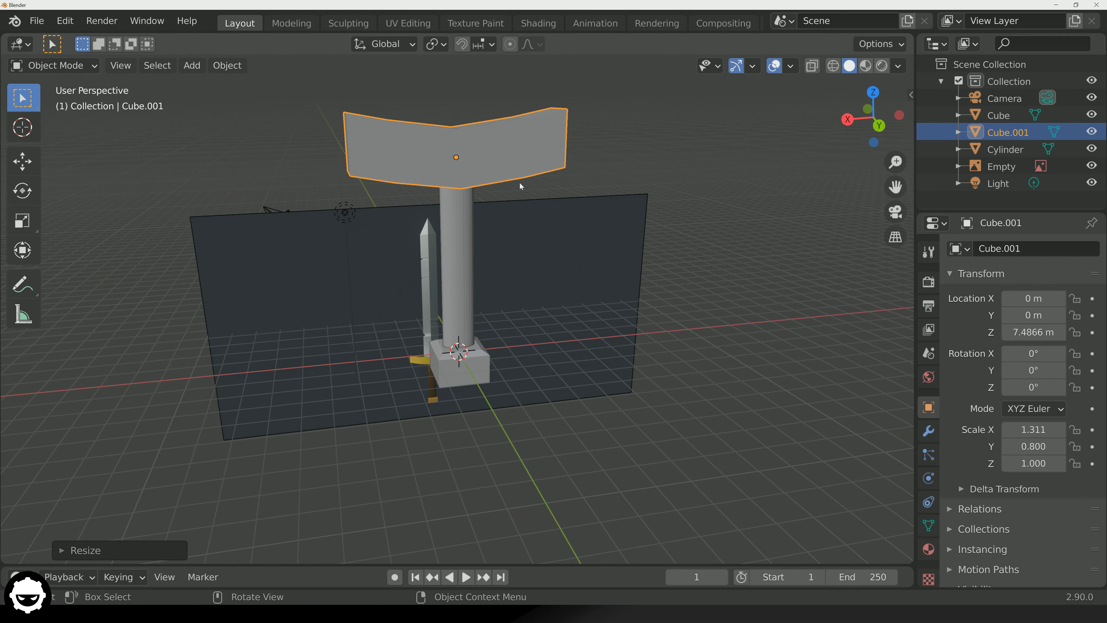
{"action": "key", "text": "g"}
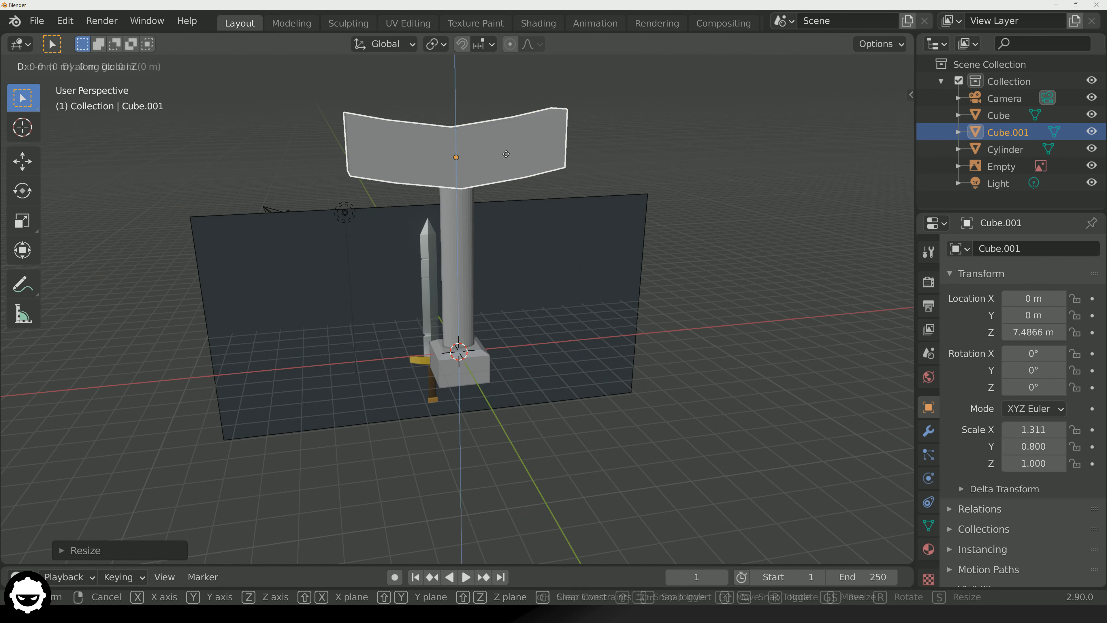
{"action": "key", "text": "z"}
{"action": "left_click", "coordinate": [463, 193]}
{"action": "middle_click_drag", "start_coordinate": [463, 194], "coordinate": [585, 204]}
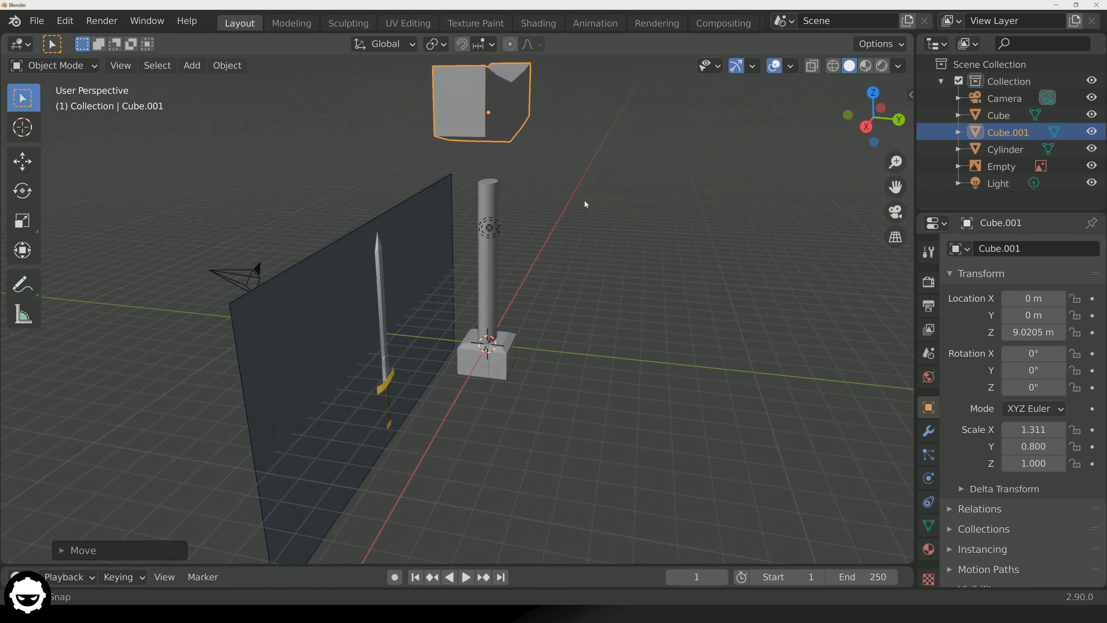
Lengthen the handle cylinder by raising its top face along the Z axis until it meets the underside of the guard.
{"action": "left_click", "coordinate": [488, 185]}
{"action": "key", "text": "Tab"}
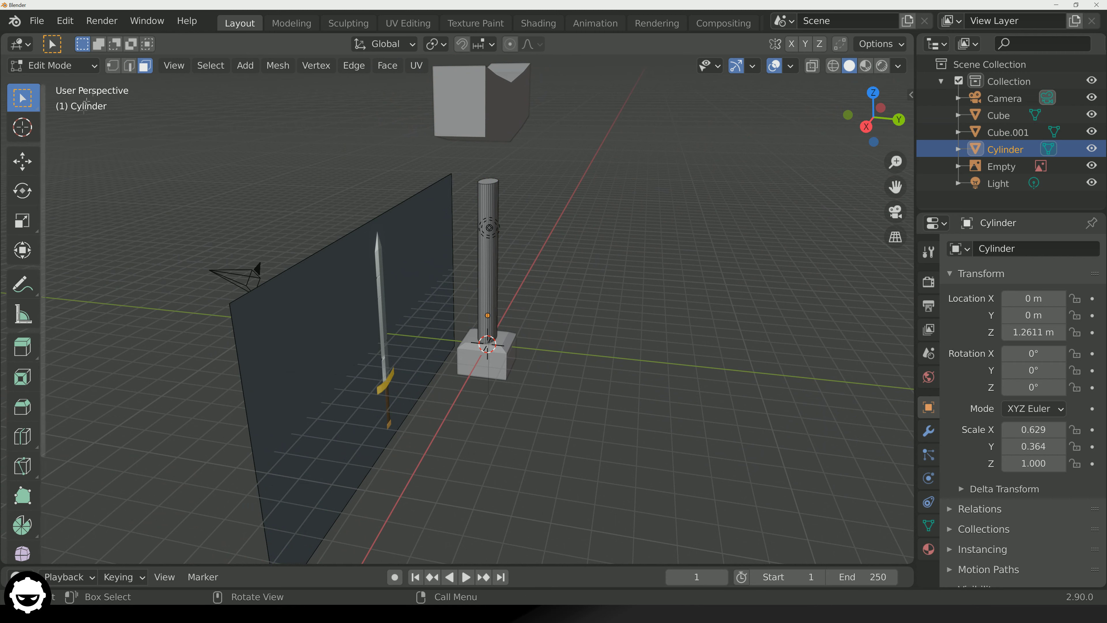
{"action": "left_click", "coordinate": [489, 181]}
{"action": "key", "text": "g"}
{"action": "key", "text": "z"}
{"action": "left_click", "coordinate": [493, 136]}
{"action": "middle_click_drag", "start_coordinate": [493, 137], "coordinate": [466, 268]}
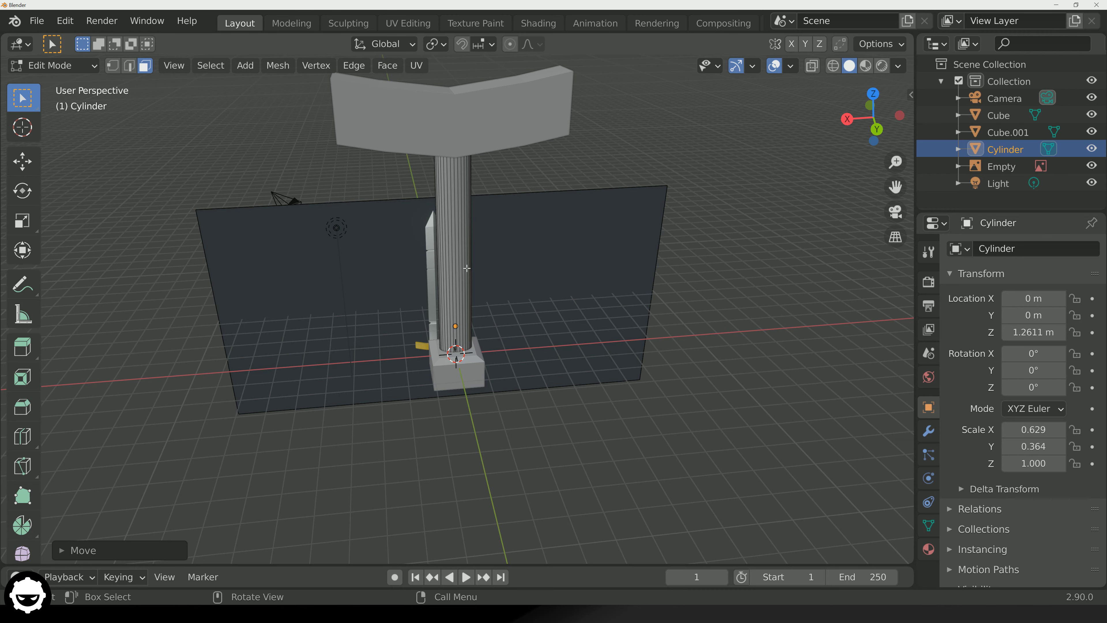
{"action": "middle_click_drag", "start_coordinate": [427, 267], "coordinate": [516, 292]}
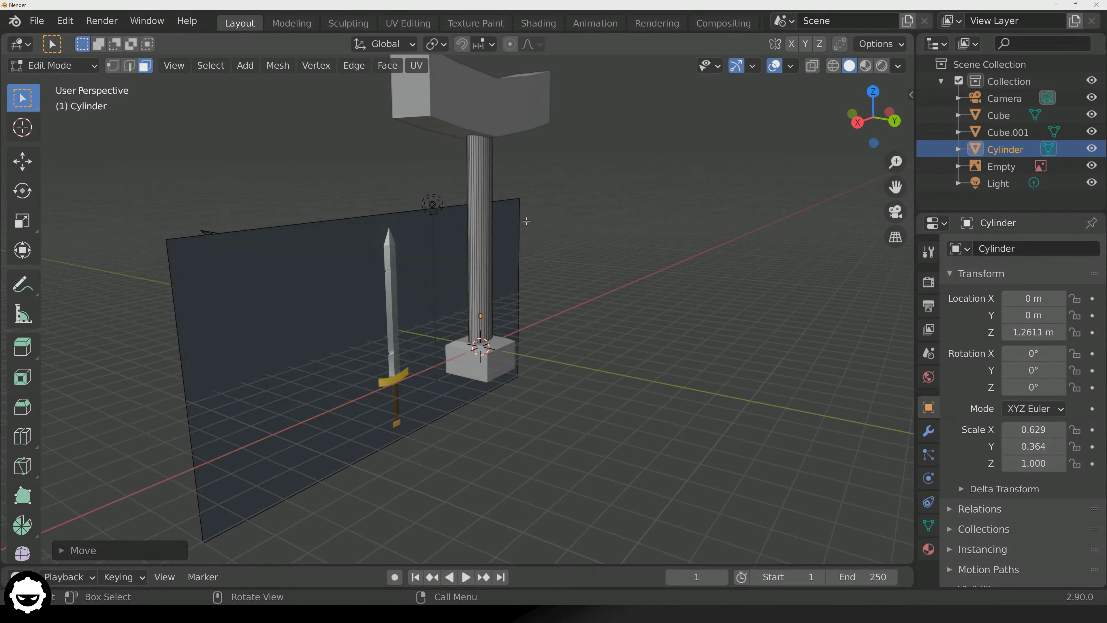
{"action": "middle_click_drag", "start_coordinate": [524, 222], "coordinate": [497, 261]}
{"action": "key", "text": "Tab"}
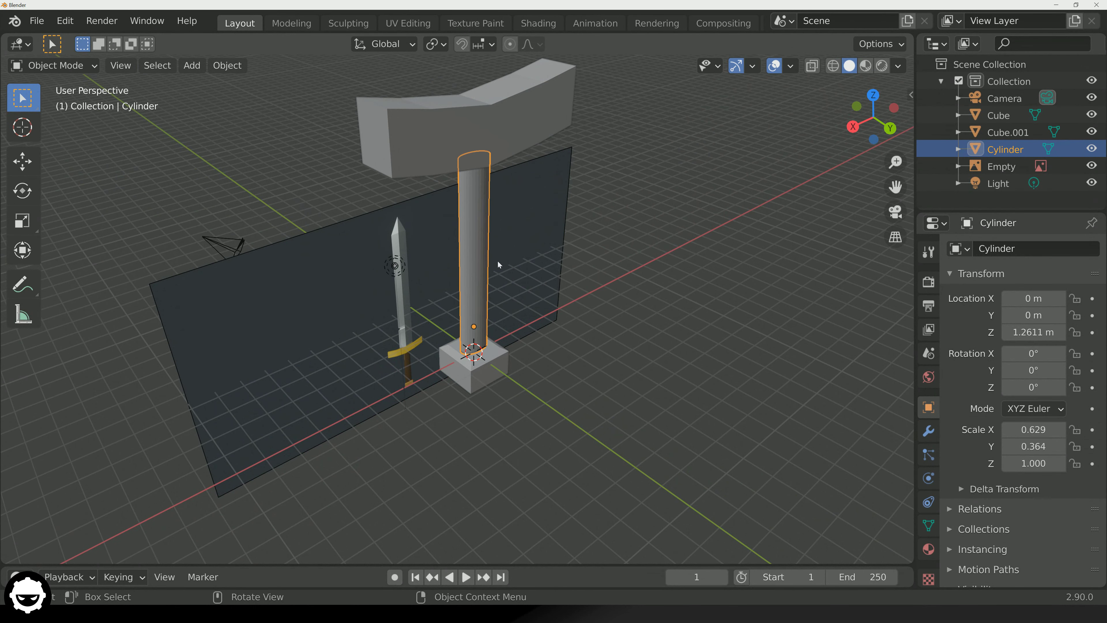
Add a cube for the blade and raise it about 10.8 m along the Z axis onto the guard.
{"action": "middle_click_drag", "start_coordinate": [484, 220], "coordinate": [483, 195]}
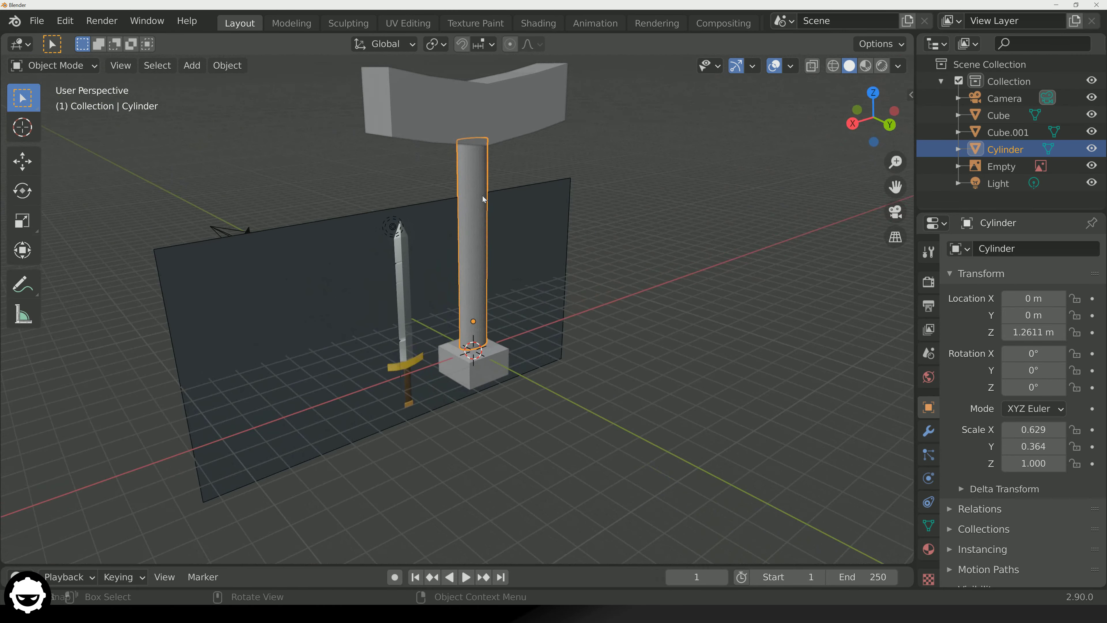
{"action": "scroll", "coordinate": [482, 196], "scroll_direction": "down", "scroll_amount": 5}
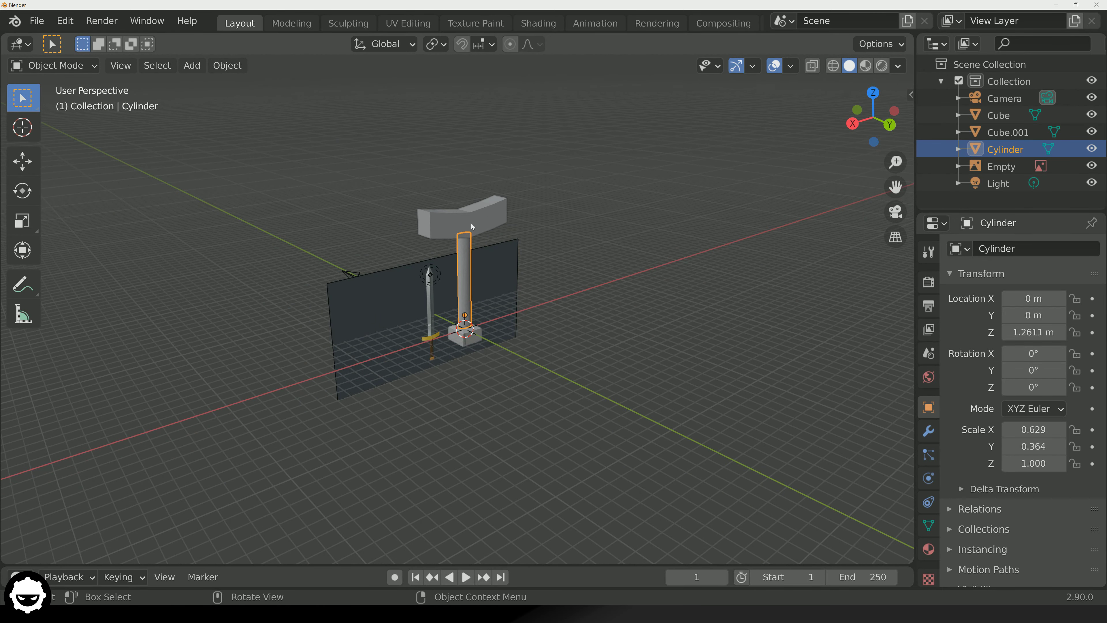
{"action": "left_click", "coordinate": [191, 65]}
{"action": "left_click", "coordinate": [371, 104]}
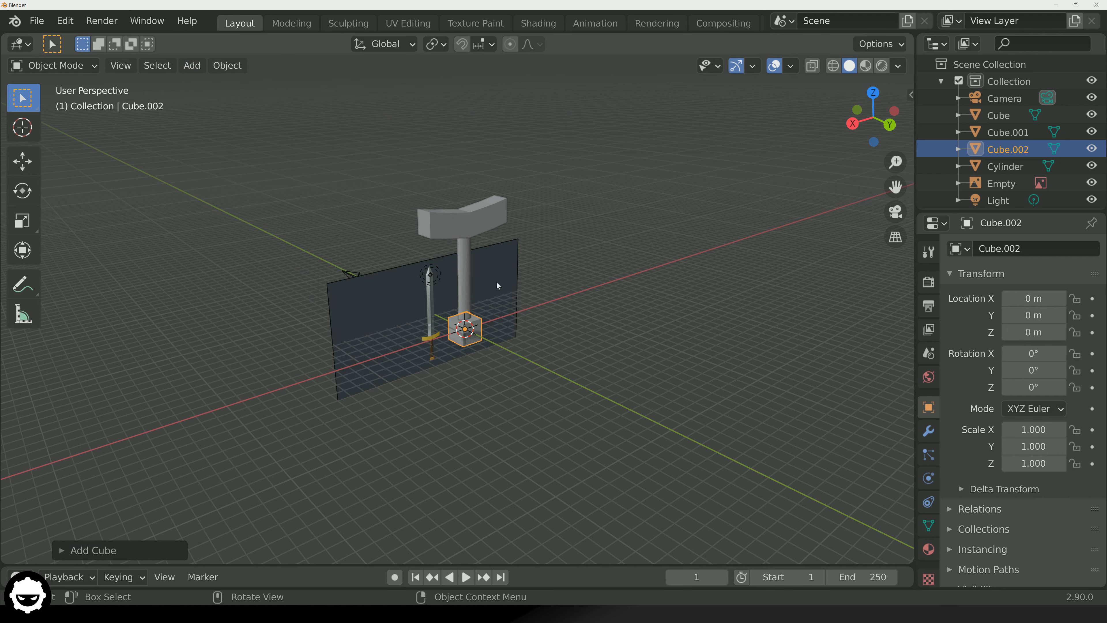
{"action": "key", "text": "g"}
{"action": "key", "text": "z"}
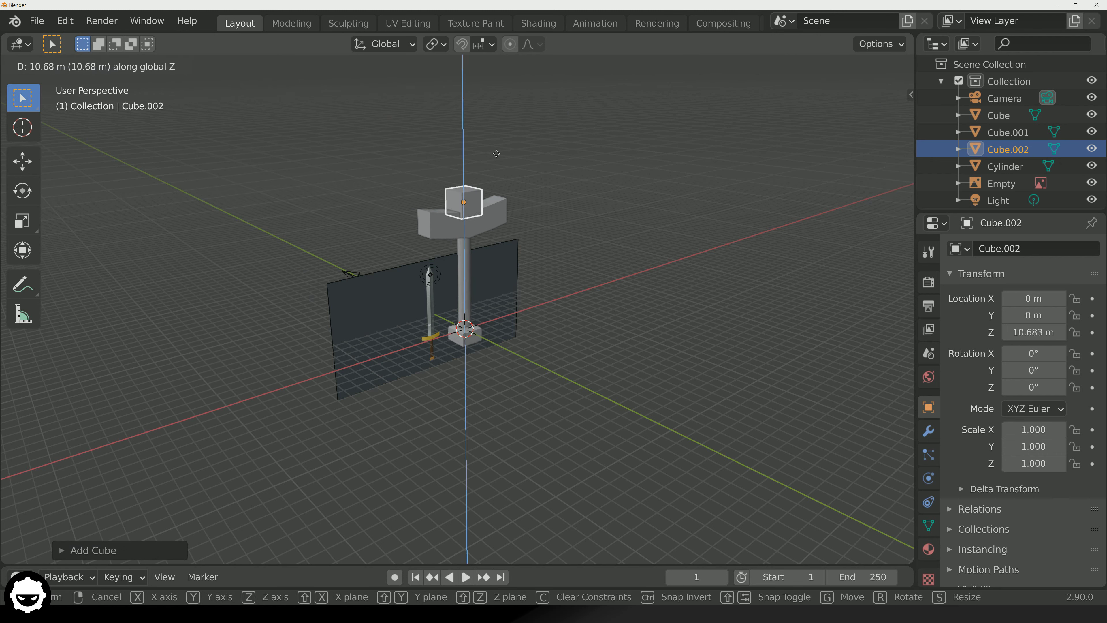
{"action": "left_click", "coordinate": [494, 155]}
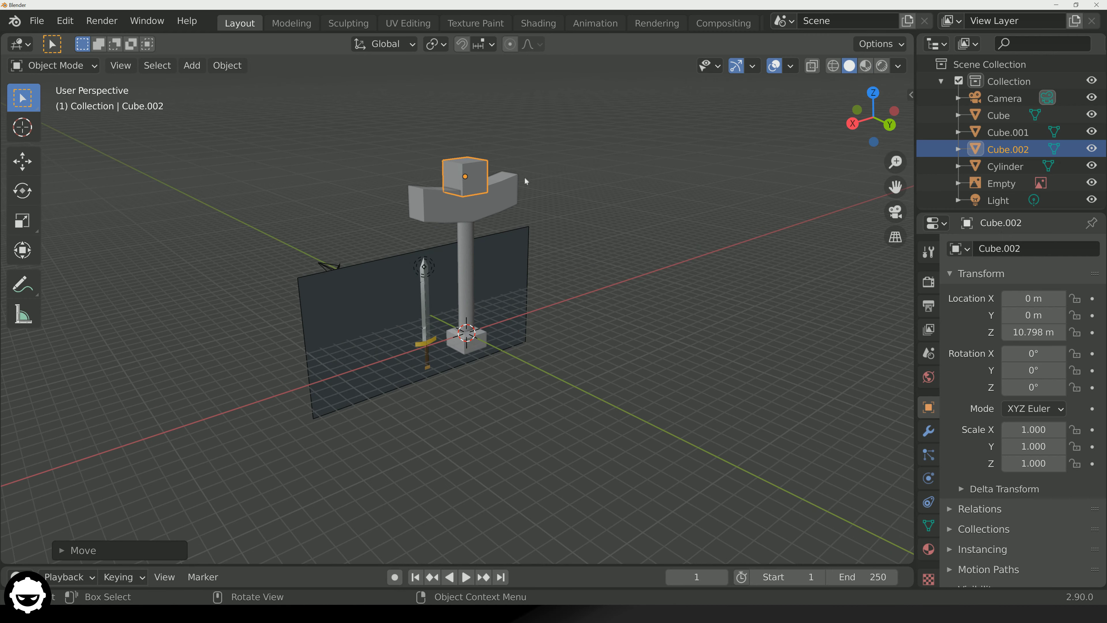
Thin the blade cube by scaling it to about 0.48 along the Y axis.
{"action": "scroll", "coordinate": [524, 178], "scroll_direction": "up", "scroll_amount": 6}
{"action": "middle_click_drag", "start_coordinate": [550, 111], "coordinate": [555, 307]}
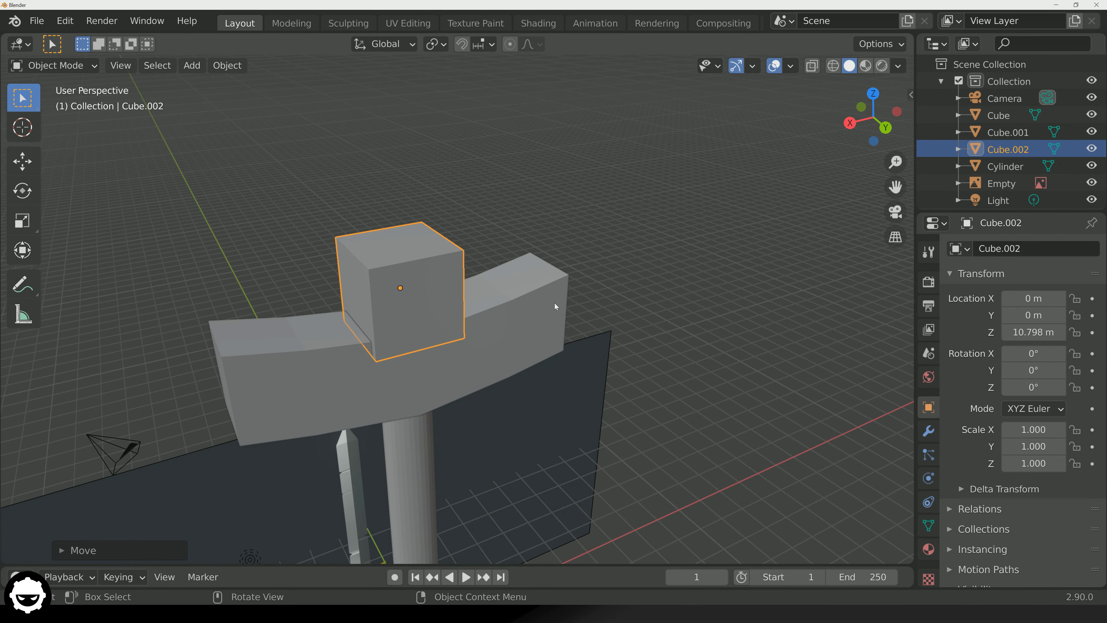
{"action": "left_click", "coordinate": [445, 317]}
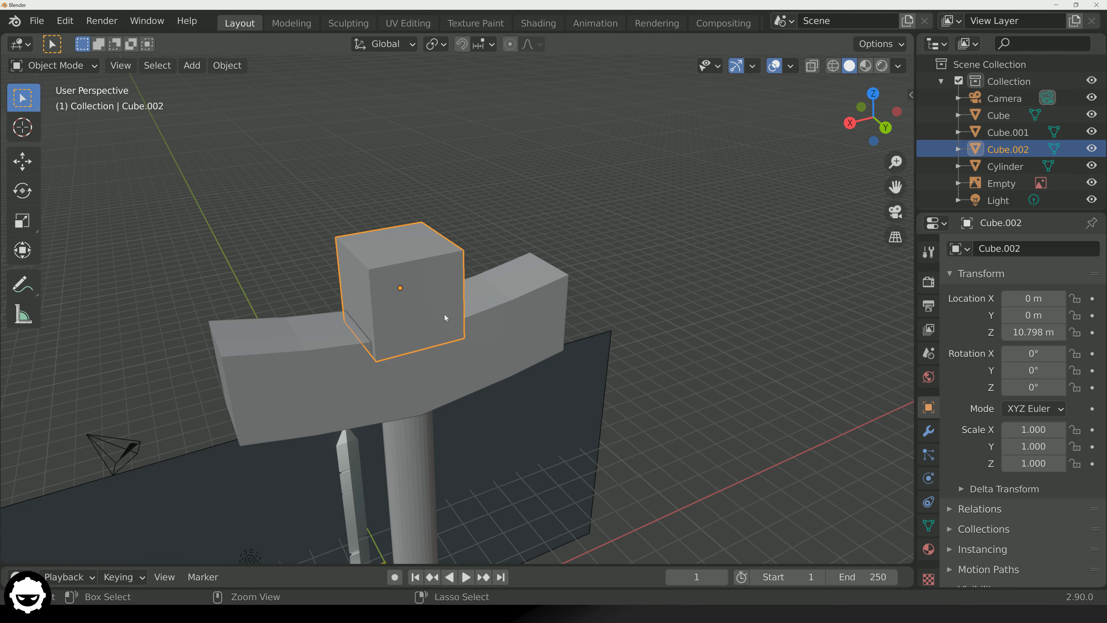
{"action": "key", "text": "s"}
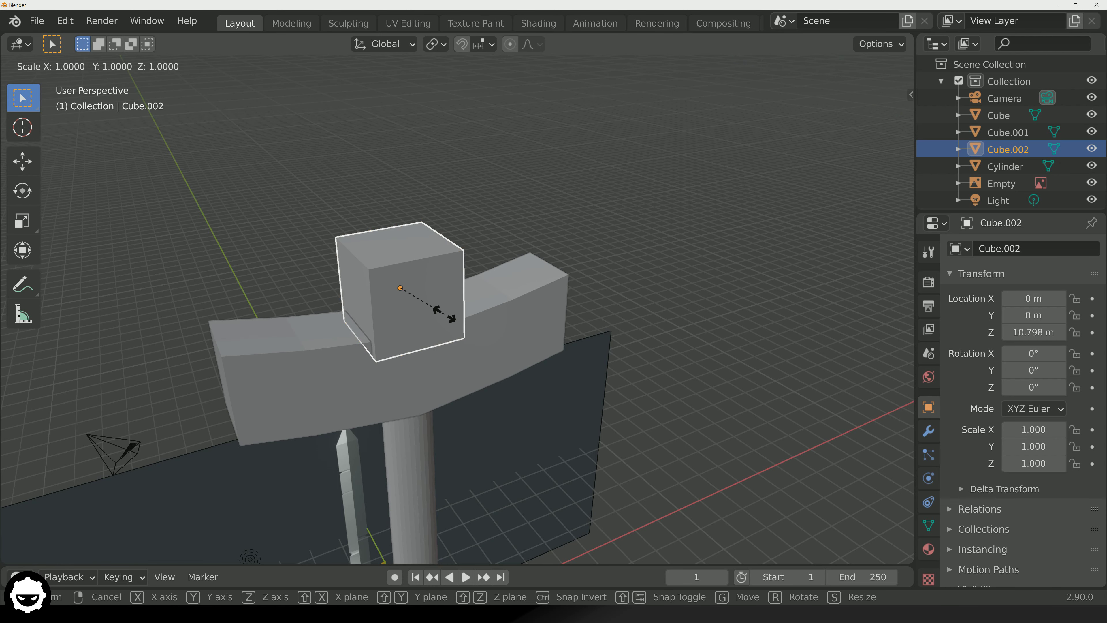
{"action": "key", "text": "y"}
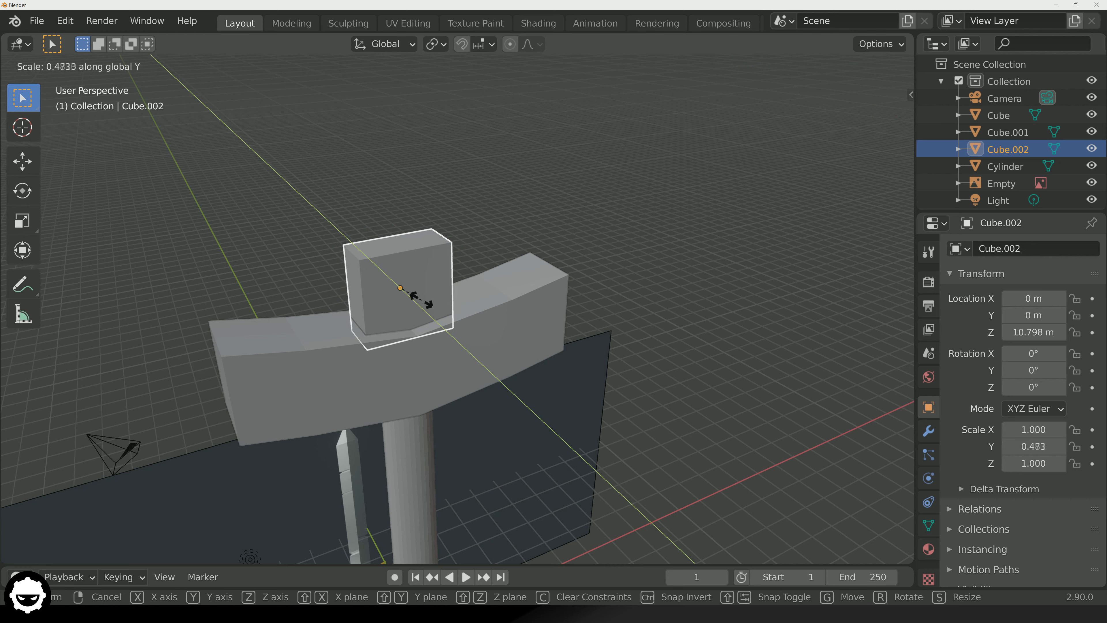
{"action": "left_click", "coordinate": [420, 302]}
{"action": "middle_click_drag", "start_coordinate": [420, 302], "coordinate": [326, 317]}
{"action": "middle_click_drag", "start_coordinate": [365, 317], "coordinate": [383, 299]}
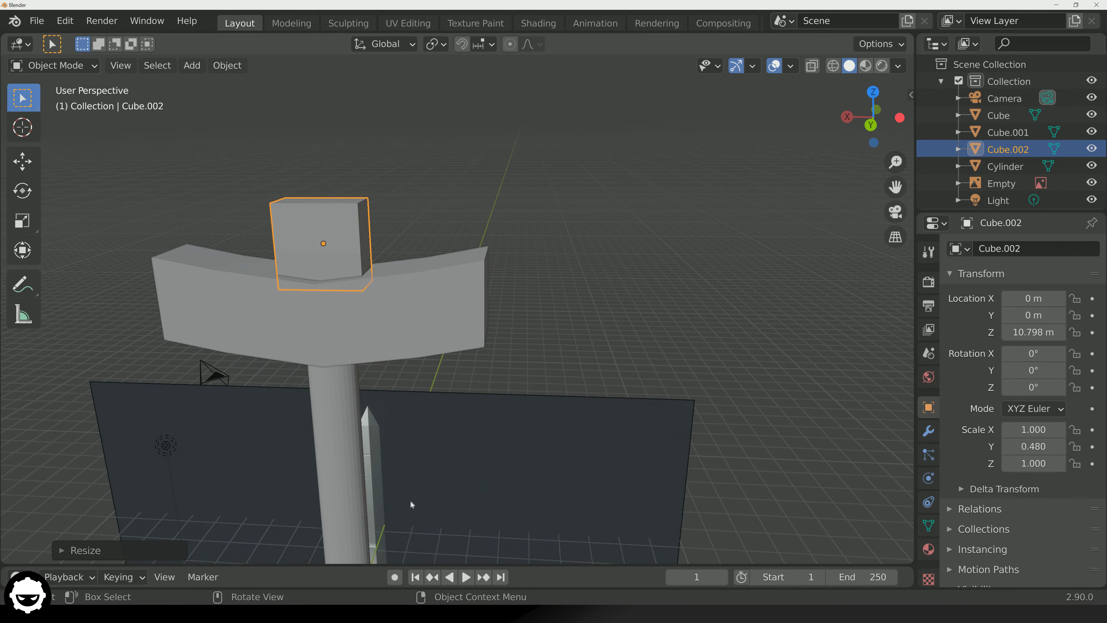
Compare the blade with the reference sword and widen the blade cube to about 1.44 along the X axis.
{"action": "middle_click_drag", "start_coordinate": [409, 500], "coordinate": [445, 279], "text": "shift"}
{"action": "scroll", "coordinate": [432, 453], "scroll_direction": "up", "scroll_amount": 5}
{"action": "mouse_move", "coordinate": [432, 450]}
{"action": "middle_mouse_down"}
{"action": "mouse_move", "coordinate": [396, 448]}
{"action": "mouse_move", "coordinate": [431, 467]}
{"action": "middle_mouse_up"}
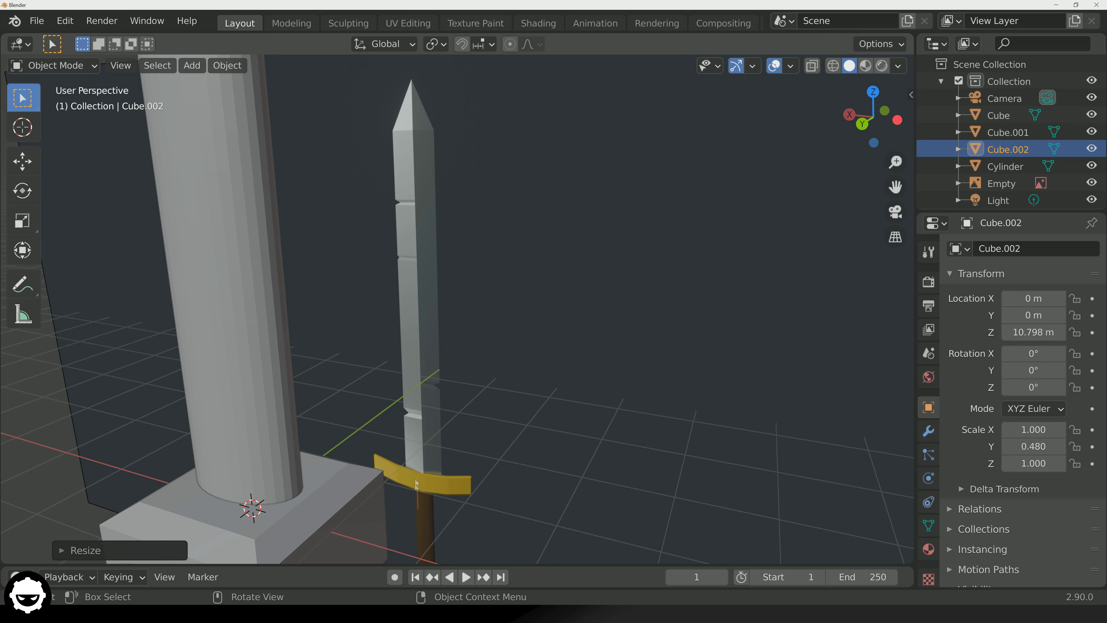
{"action": "scroll", "coordinate": [417, 406], "scroll_direction": "down", "scroll_amount": 4}
{"action": "middle_click_drag", "start_coordinate": [437, 327], "coordinate": [436, 362], "text": "shift"}
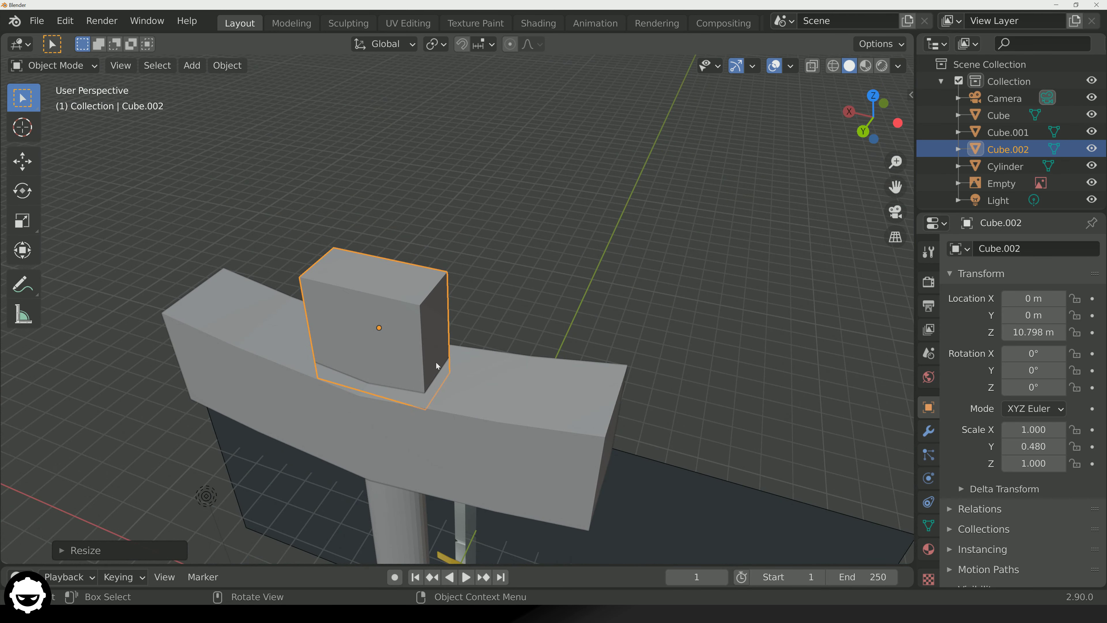
{"action": "key", "text": "s"}
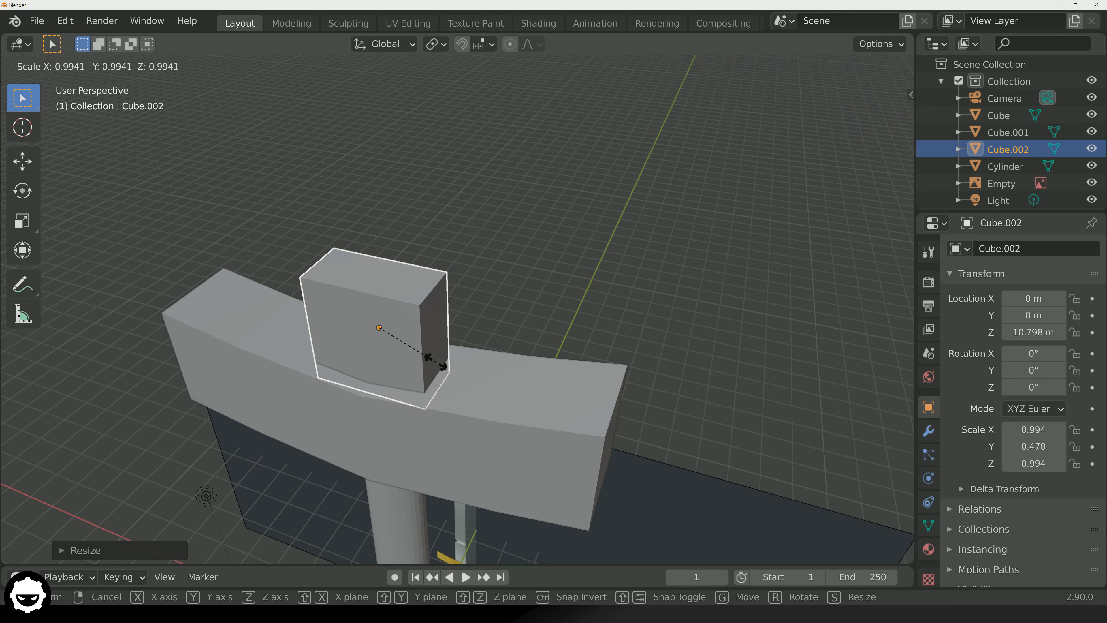
{"action": "key", "text": "x"}
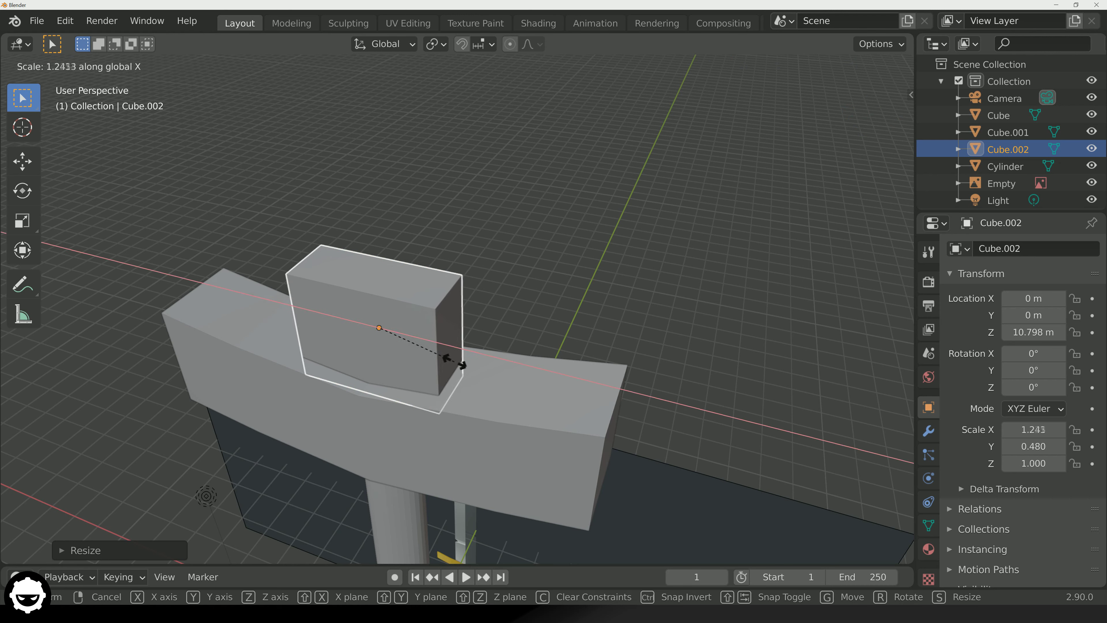
{"action": "left_click", "coordinate": [468, 363]}
Raise the top face of the blade cube about 9.09 m along the Z axis in Edit Mode.
{"action": "middle_click_drag", "start_coordinate": [468, 363], "coordinate": [506, 343]}
{"action": "scroll", "coordinate": [501, 349], "scroll_direction": "down", "scroll_amount": 3}
{"action": "scroll", "coordinate": [488, 364], "scroll_direction": "up", "scroll_amount": 6}
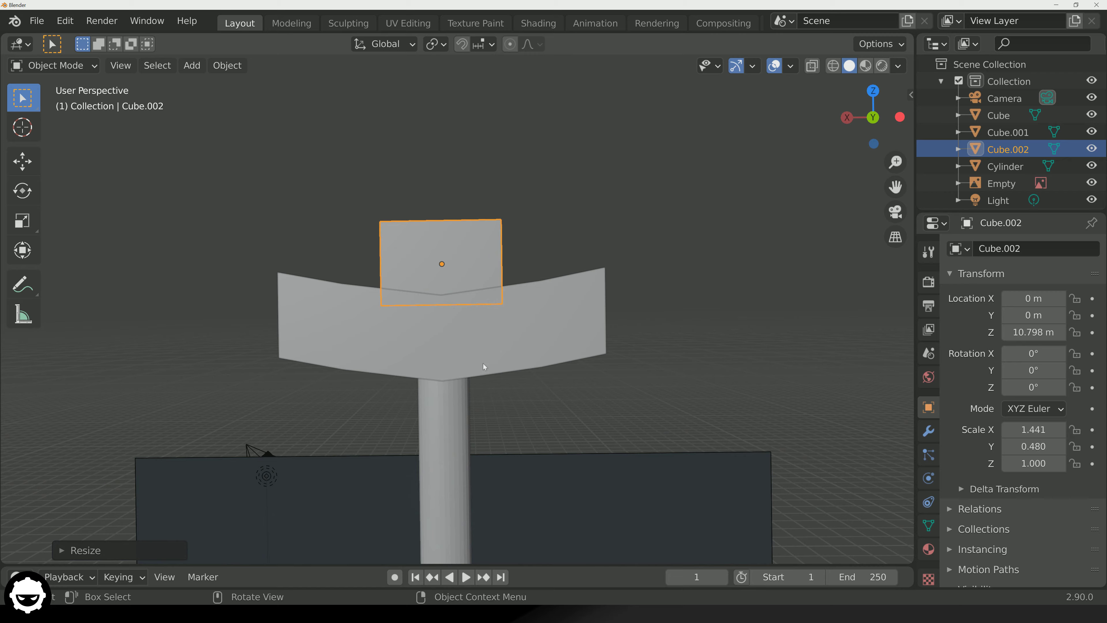
{"action": "scroll", "coordinate": [480, 363], "scroll_direction": "down", "scroll_amount": 3}
{"action": "middle_click_drag", "start_coordinate": [480, 363], "coordinate": [380, 448]}
{"action": "middle_click_drag", "start_coordinate": [442, 278], "coordinate": [417, 307]}
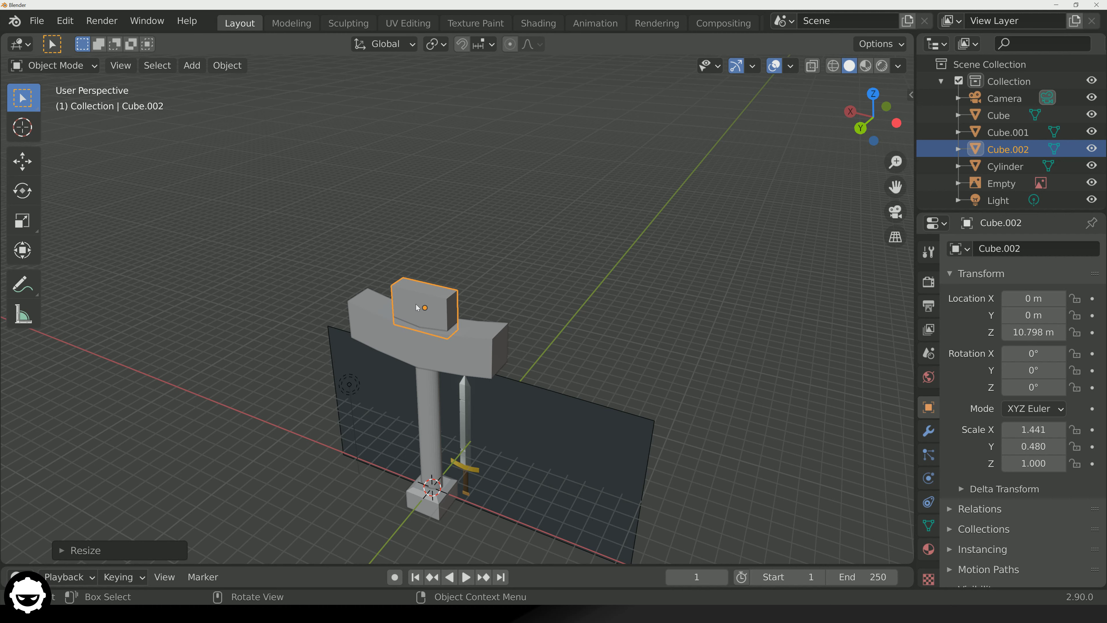
{"action": "key", "text": "Tab"}
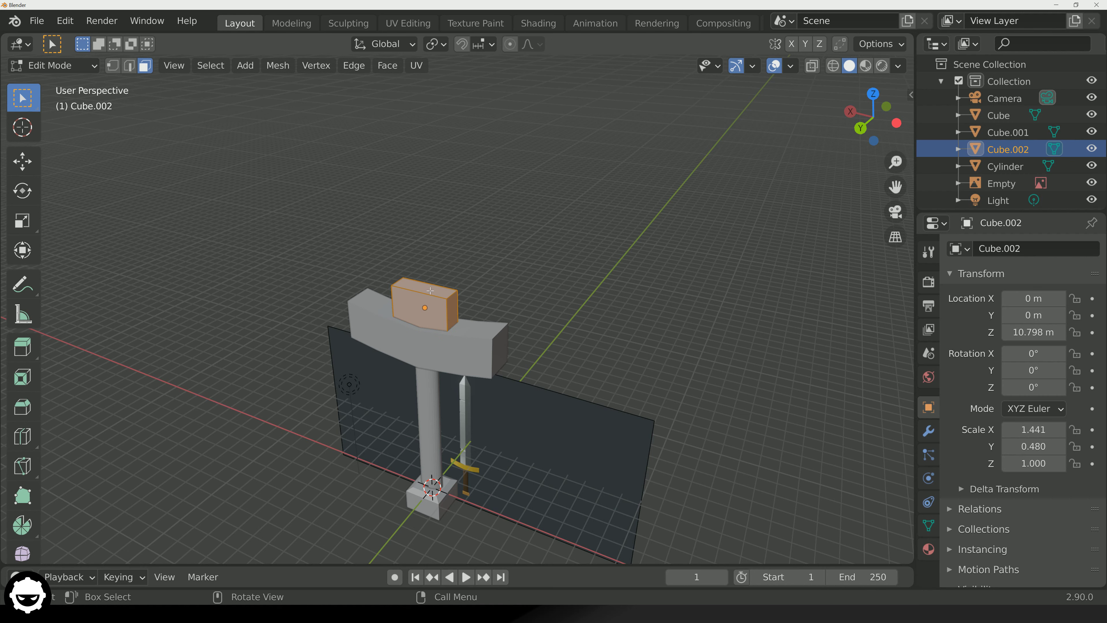
{"action": "left_click", "coordinate": [430, 291]}
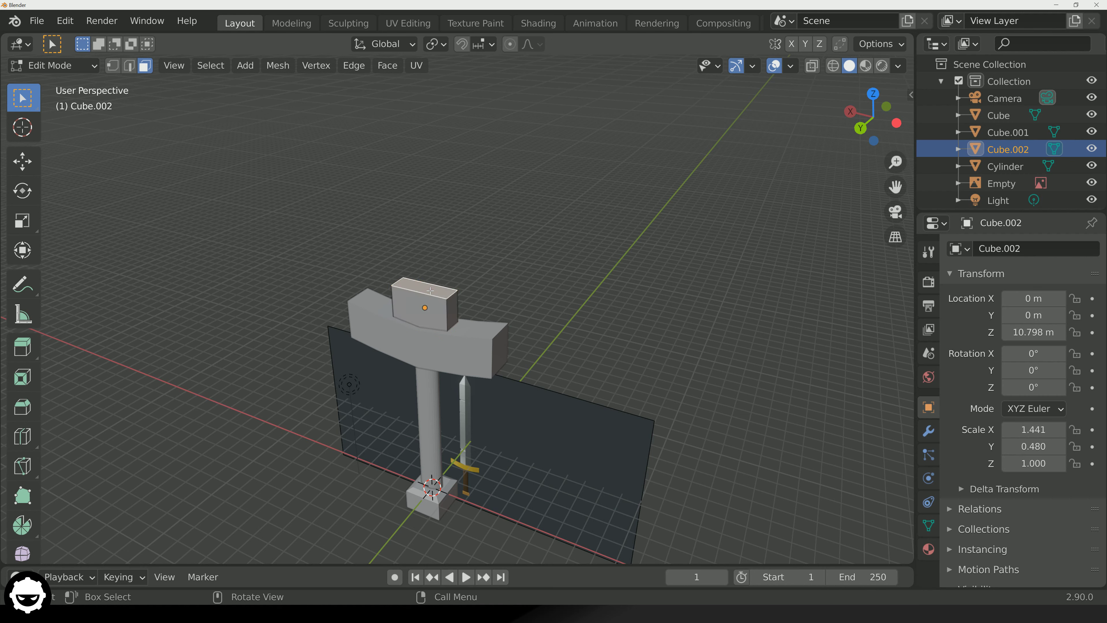
{"action": "key", "text": "g"}
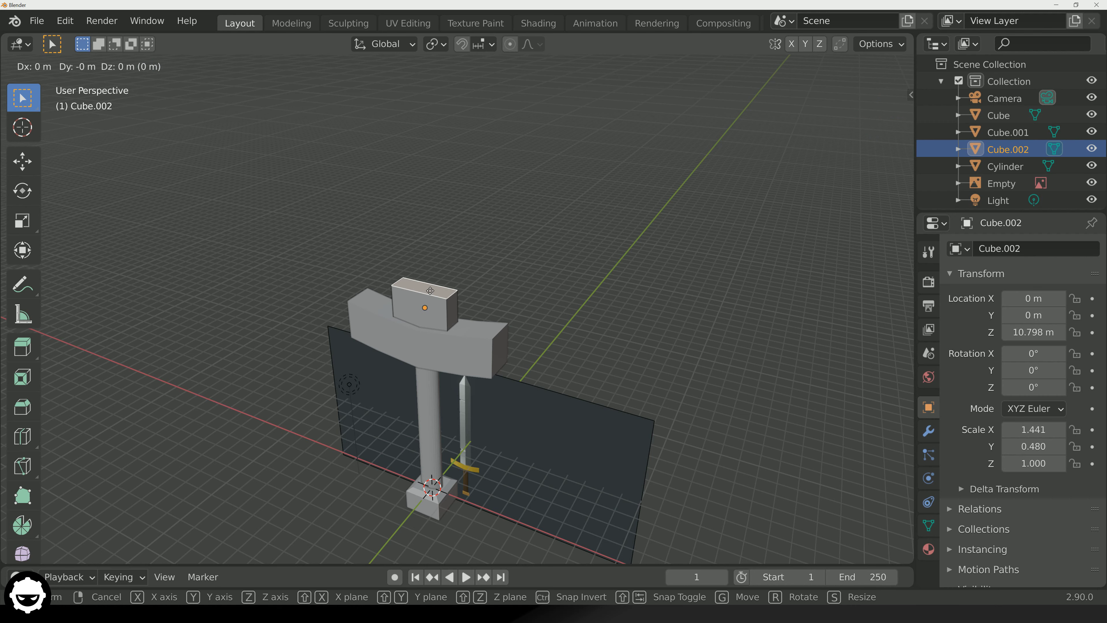
{"action": "key", "text": "z"}
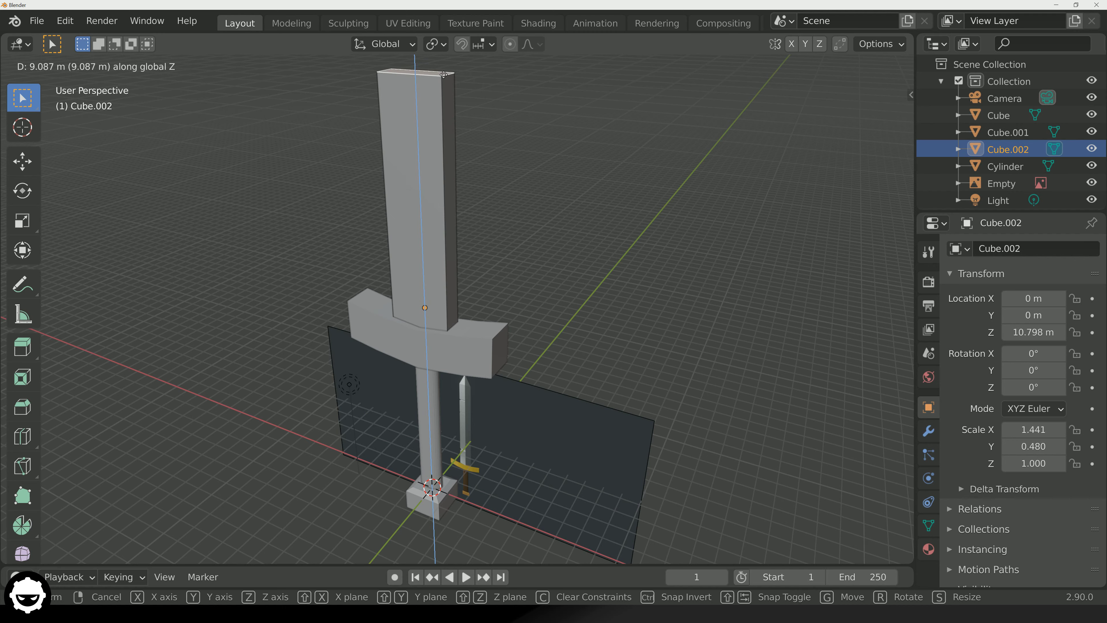
{"action": "left_click", "coordinate": [443, 75]}
Extend the blade further by moving its top face up again along the Z axis, roughly doubling its length.
{"action": "scroll", "coordinate": [457, 148], "scroll_direction": "down", "scroll_amount": 5}
{"action": "middle_click_drag", "start_coordinate": [481, 203], "coordinate": [603, 210]}
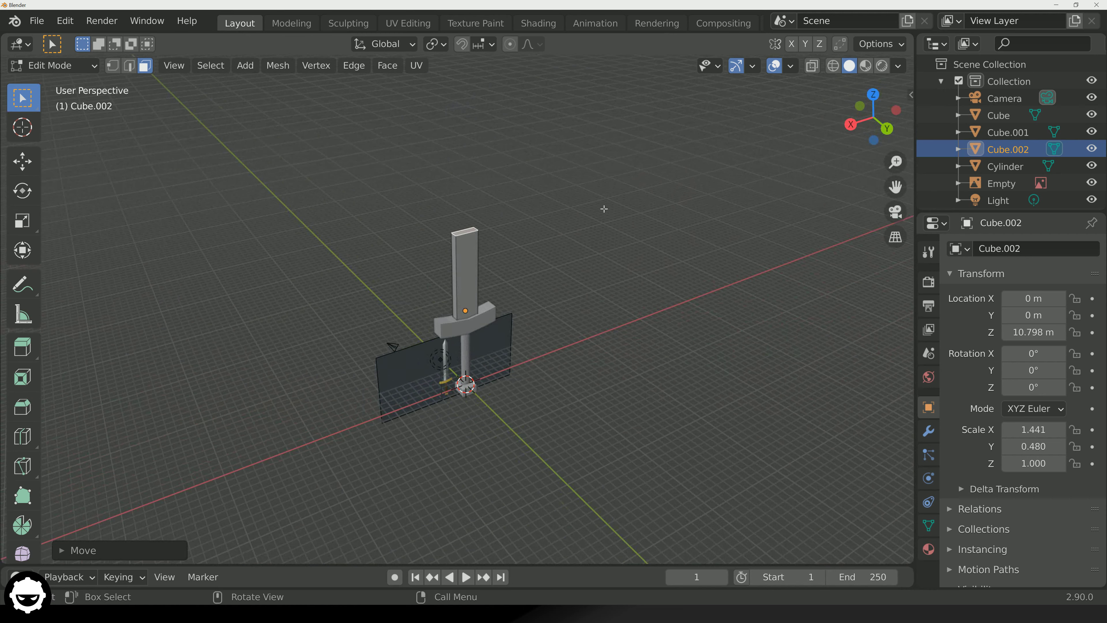
{"action": "key", "text": "g"}
{"action": "key", "text": "z"}
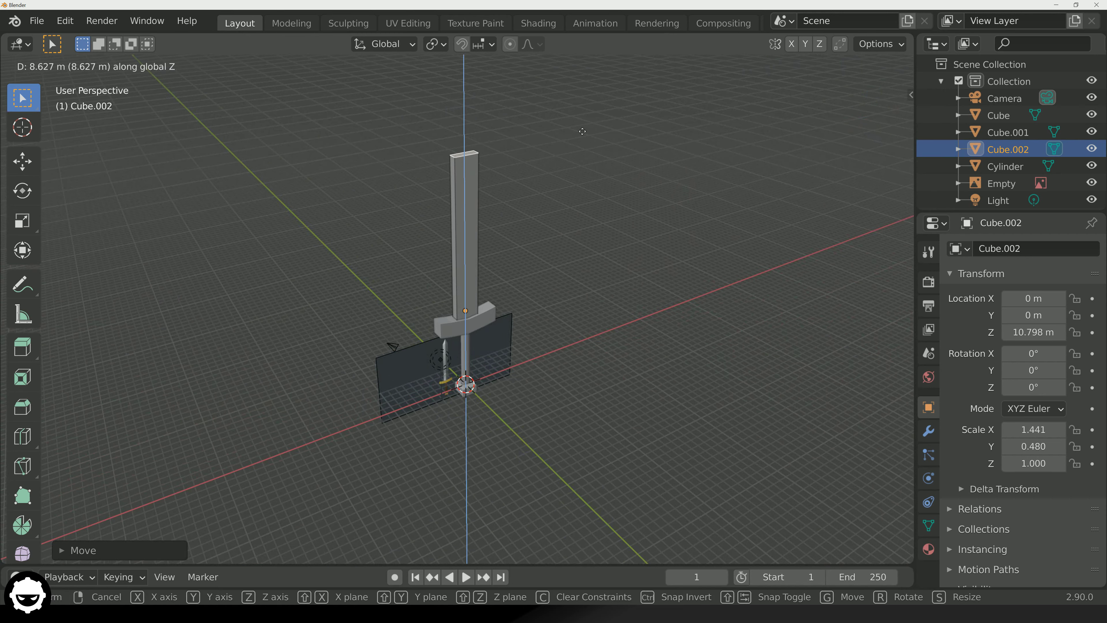
{"action": "left_click", "coordinate": [580, 118]}
{"action": "middle_click_drag", "start_coordinate": [579, 118], "coordinate": [493, 508]}
{"action": "scroll", "coordinate": [536, 266], "scroll_direction": "up", "scroll_amount": 3}
{"action": "scroll", "coordinate": [494, 240], "scroll_direction": "up", "scroll_amount": 2}
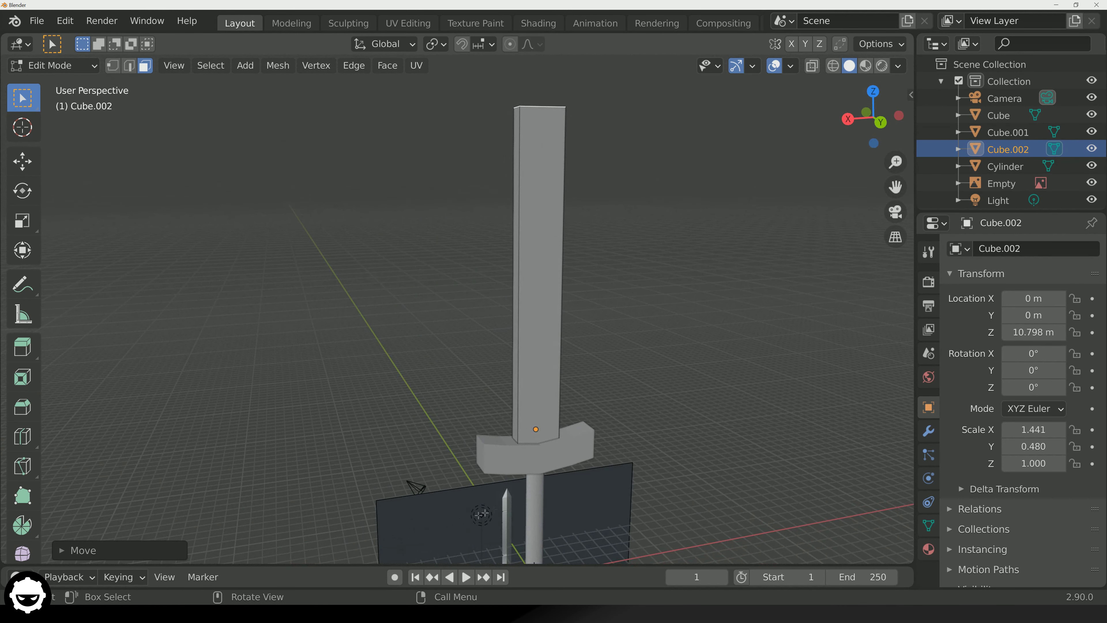
{"action": "middle_click_drag", "start_coordinate": [561, 256], "coordinate": [465, 216]}
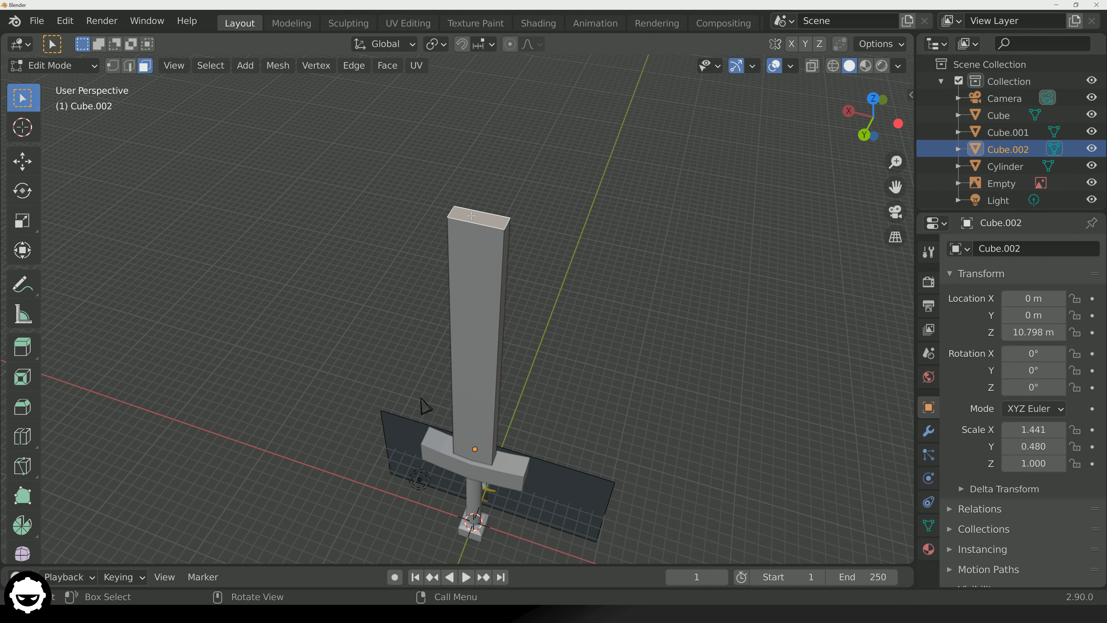
Extrude the blade's top face about 1.67 m upward.
{"action": "key", "text": "e"}
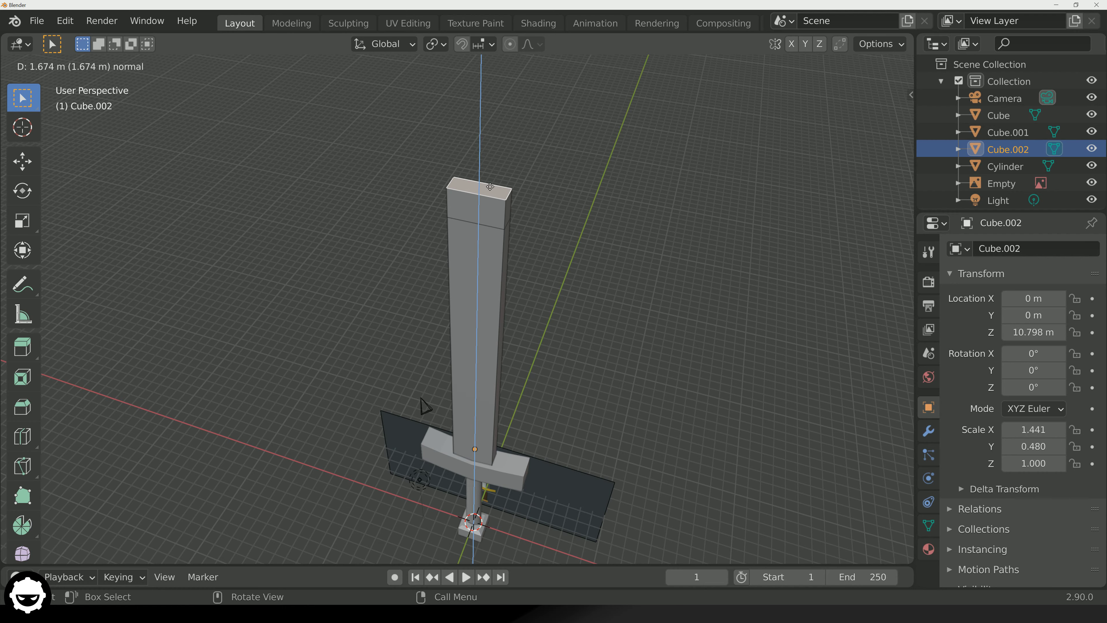
{"action": "left_click", "coordinate": [490, 188]}
Add a centred vertical loop cut running the full length of the blade's wide faces, without sliding it.
{"action": "middle_click_drag", "start_coordinate": [425, 406], "coordinate": [545, 227]}
{"action": "scroll", "coordinate": [570, 220], "scroll_direction": "up", "scroll_amount": 2}
{"action": "key", "text": "ctrl+r"}
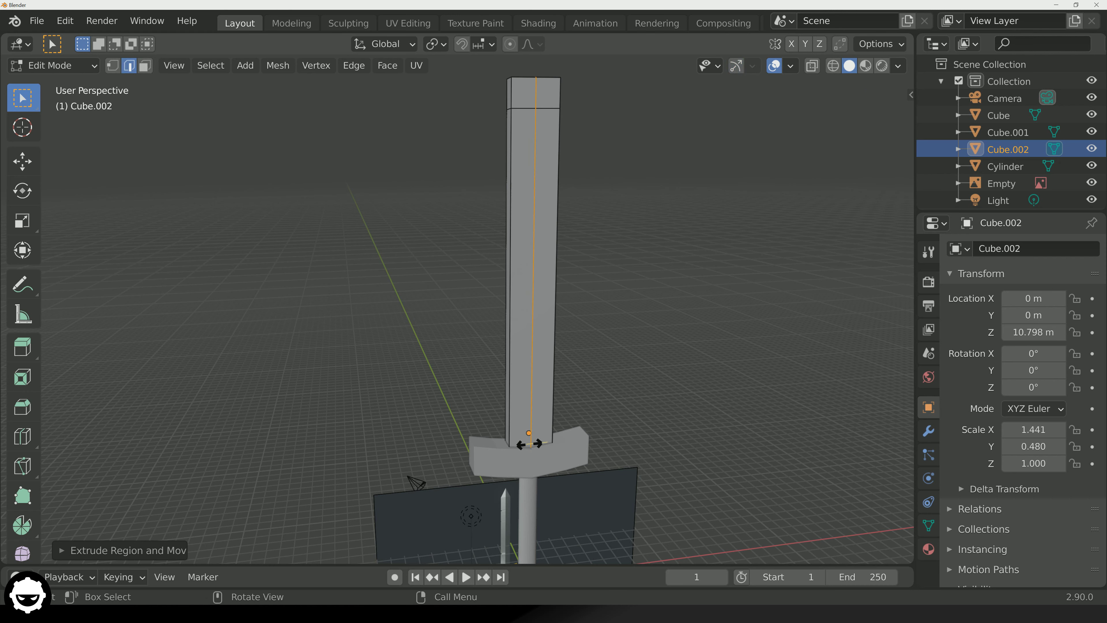
{"action": "left_click", "coordinate": [527, 443]}
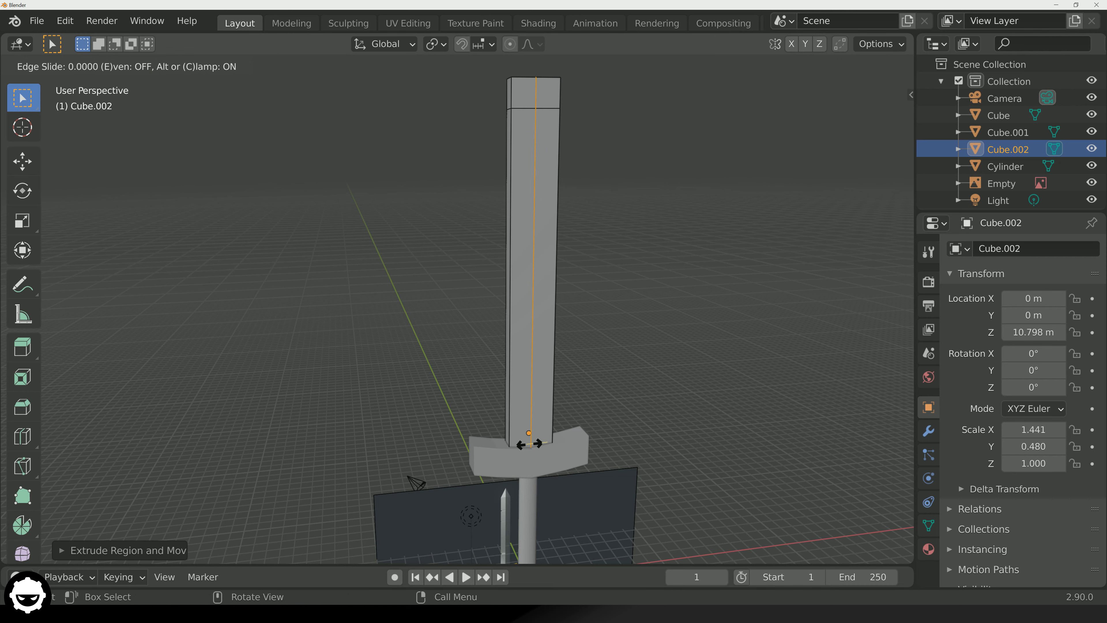
{"action": "left_click", "coordinate": [529, 441]}
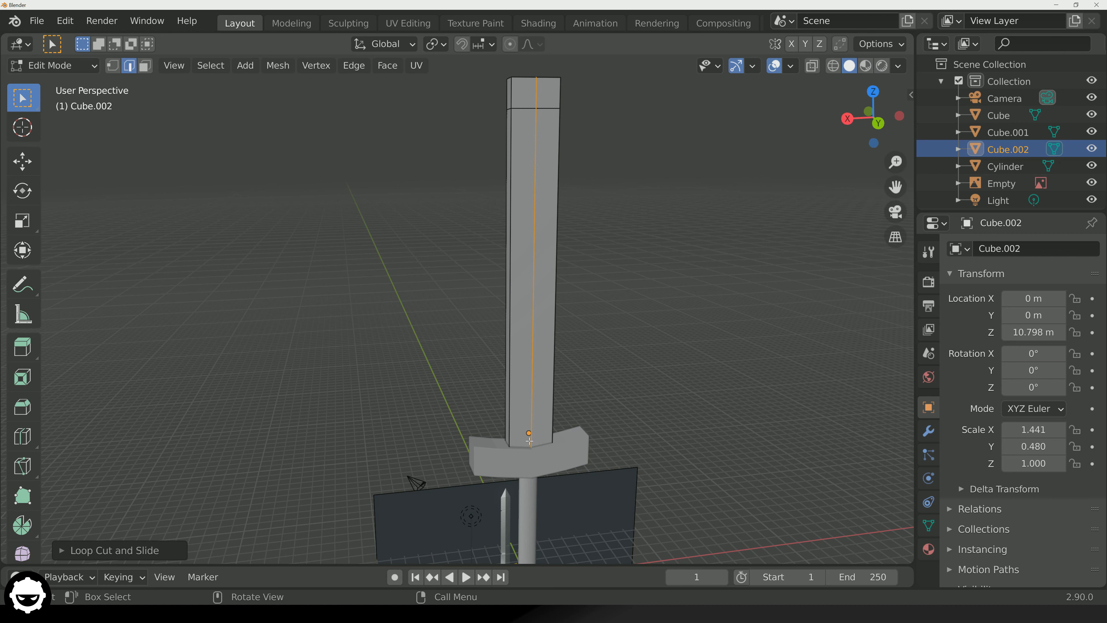
{"action": "key", "text": "3"}
{"action": "key", "text": "ctrl+r"}
{"action": "left_click", "coordinate": [529, 438]}
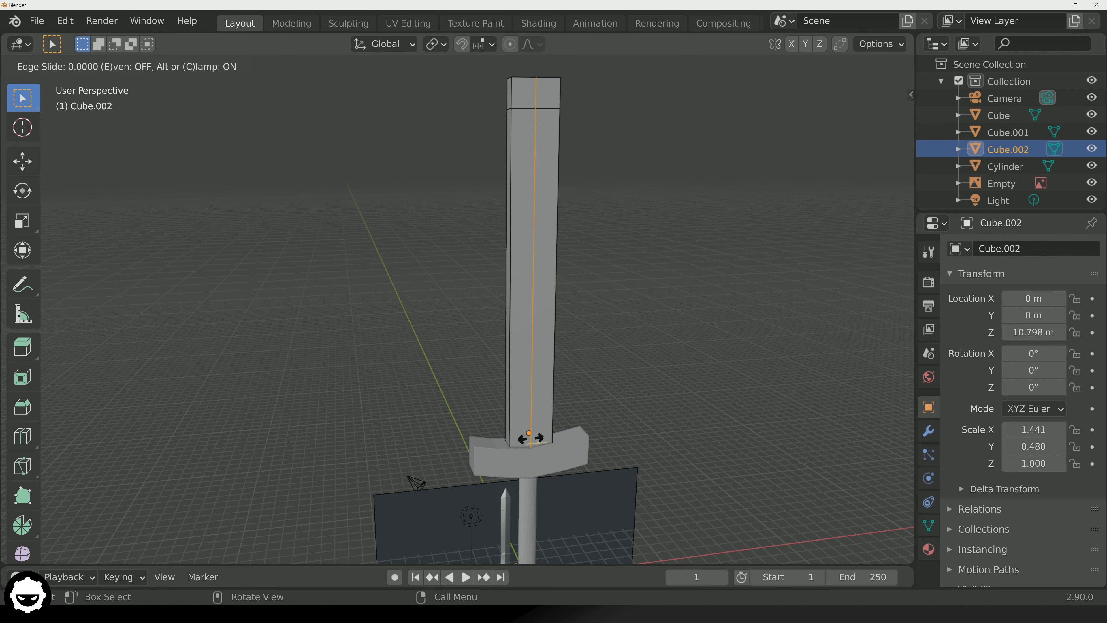
{"action": "right_click", "coordinate": [529, 438]}
{"action": "middle_click_drag", "start_coordinate": [530, 438], "coordinate": [546, 421]}
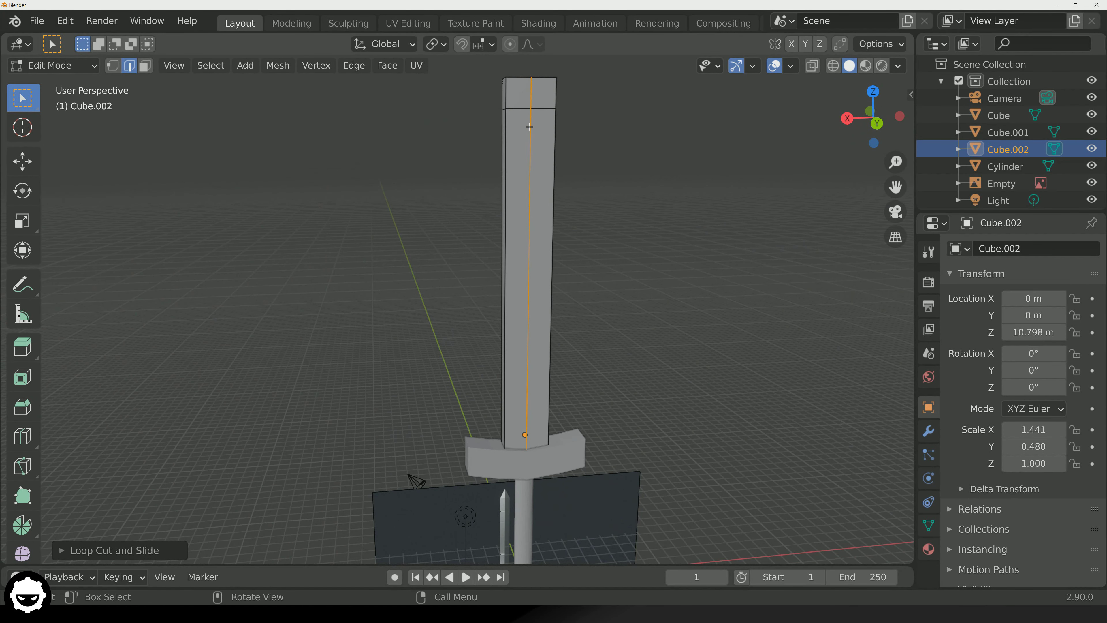
Select the short outer edge on the −X side of the blade's top face.
{"action": "middle_click_drag", "start_coordinate": [567, 109], "coordinate": [432, 151]}
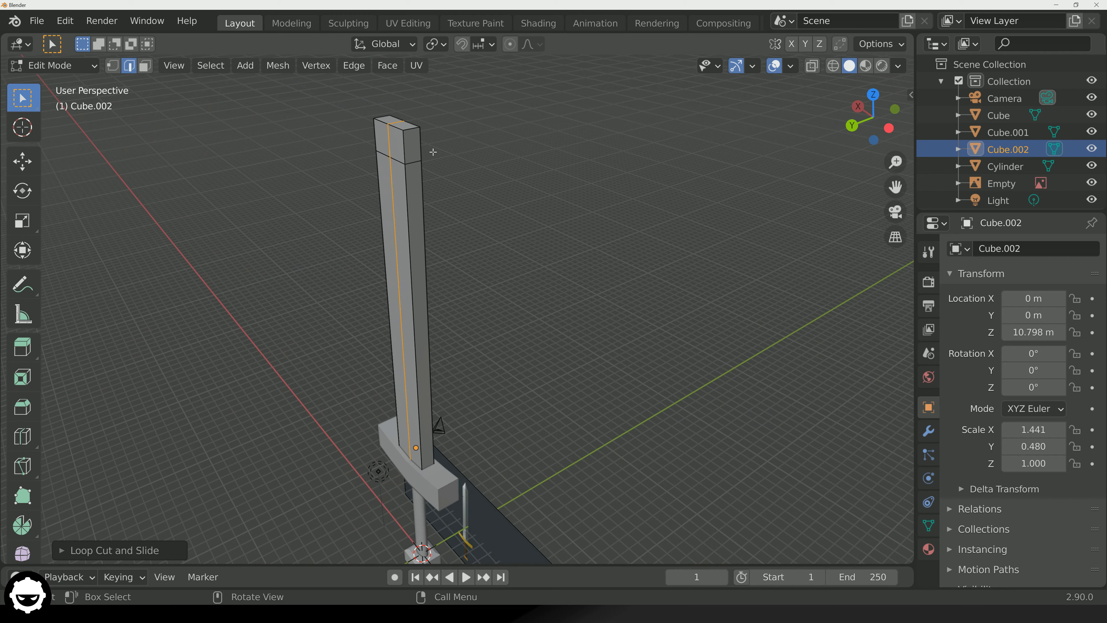
{"action": "middle_click_drag", "start_coordinate": [294, 427], "coordinate": [545, 424]}
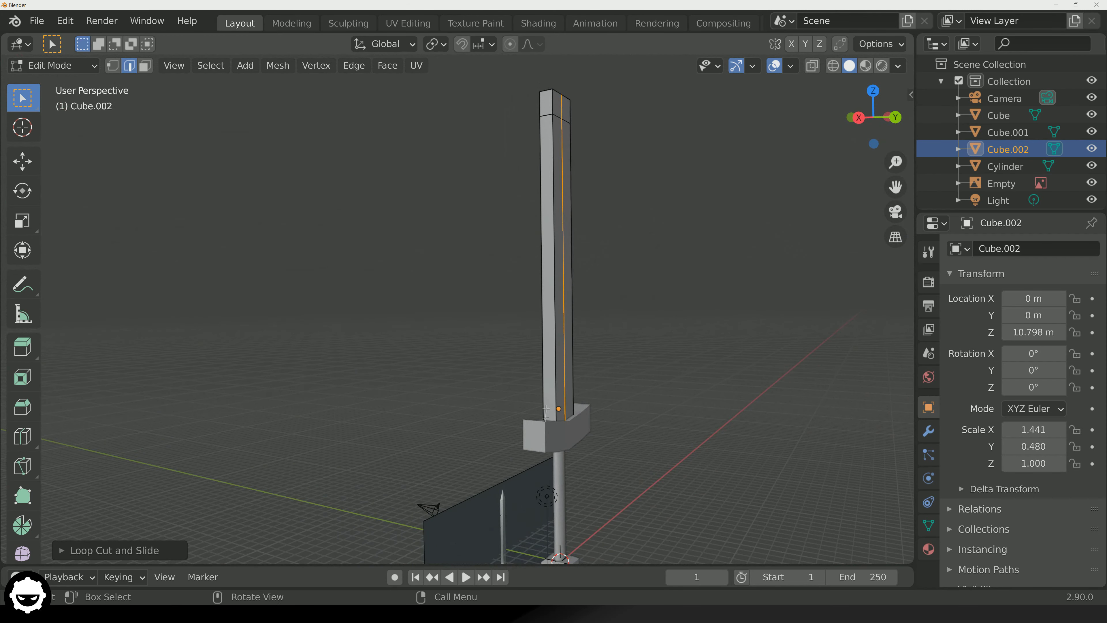
{"action": "middle_click_drag", "start_coordinate": [553, 356], "coordinate": [474, 453]}
{"action": "left_click", "coordinate": [486, 143]}
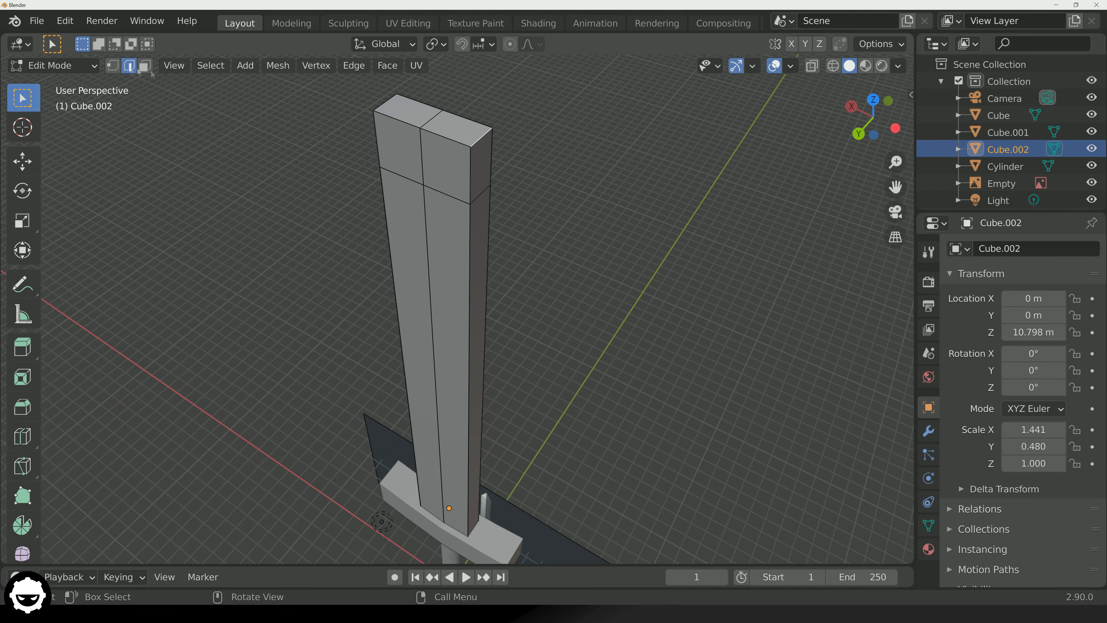
{"action": "middle_click_drag", "start_coordinate": [492, 155], "coordinate": [542, 201]}
{"action": "key", "text": "g"}
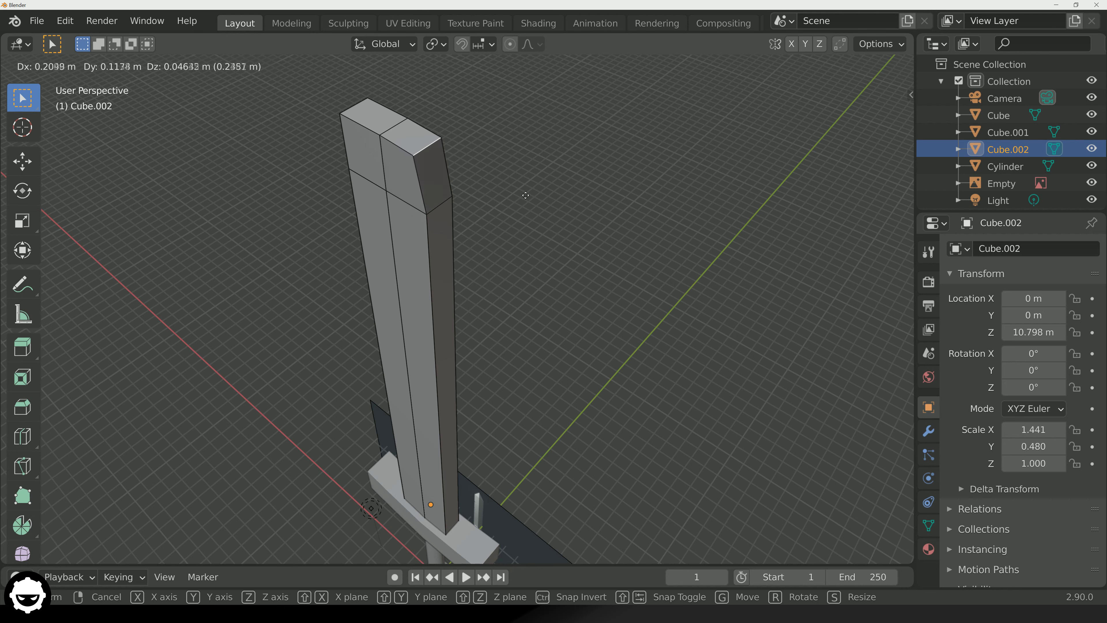
{"action": "left_click", "coordinate": [526, 196]}
{"action": "key", "text": "ctrl+z"}
Move the selected top edge about 1.38 m along the X axis to the blade's centre line.
{"action": "key", "text": "g"}
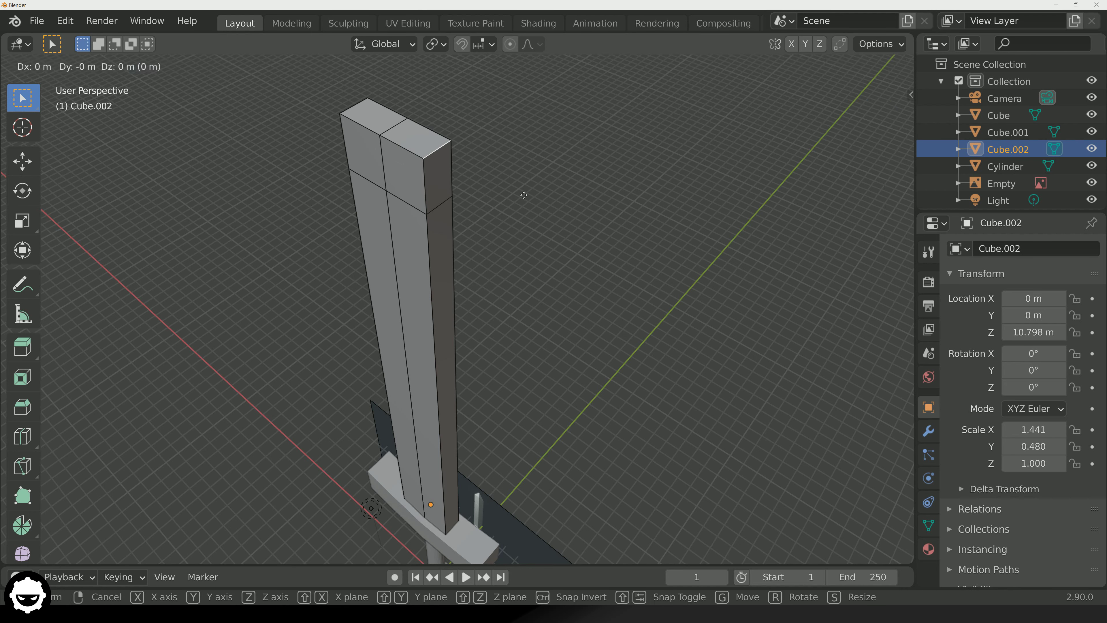
{"action": "key", "text": "x"}
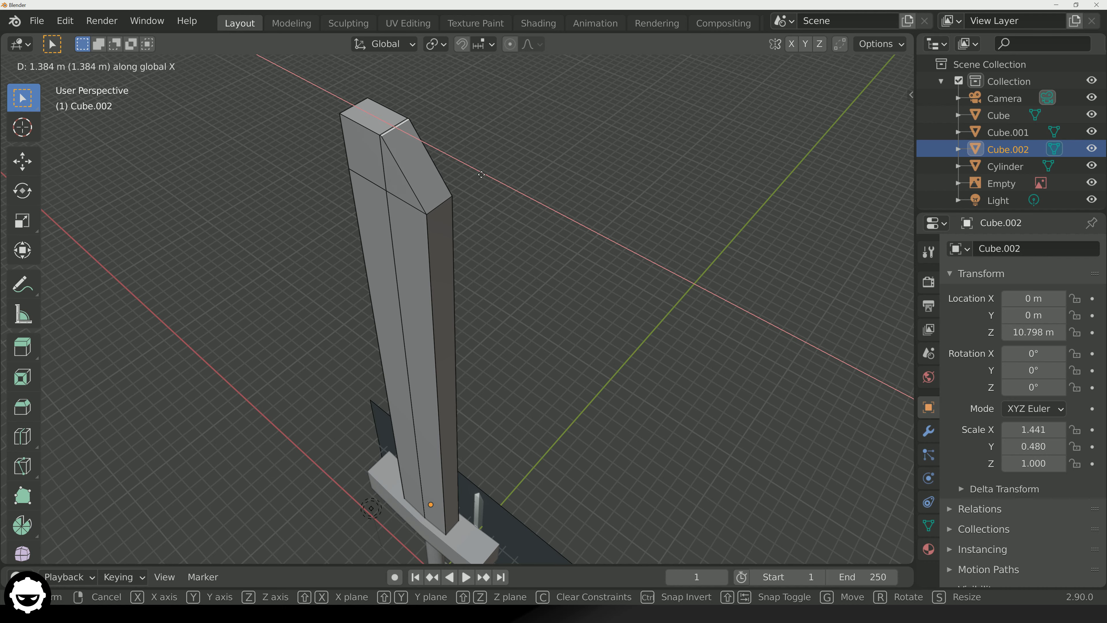
{"action": "left_click", "coordinate": [479, 174]}
Move the opposite short top edge along the negative X axis to the centre line to finish the pointed tip.
{"action": "middle_click_drag", "start_coordinate": [479, 174], "coordinate": [613, 255]}
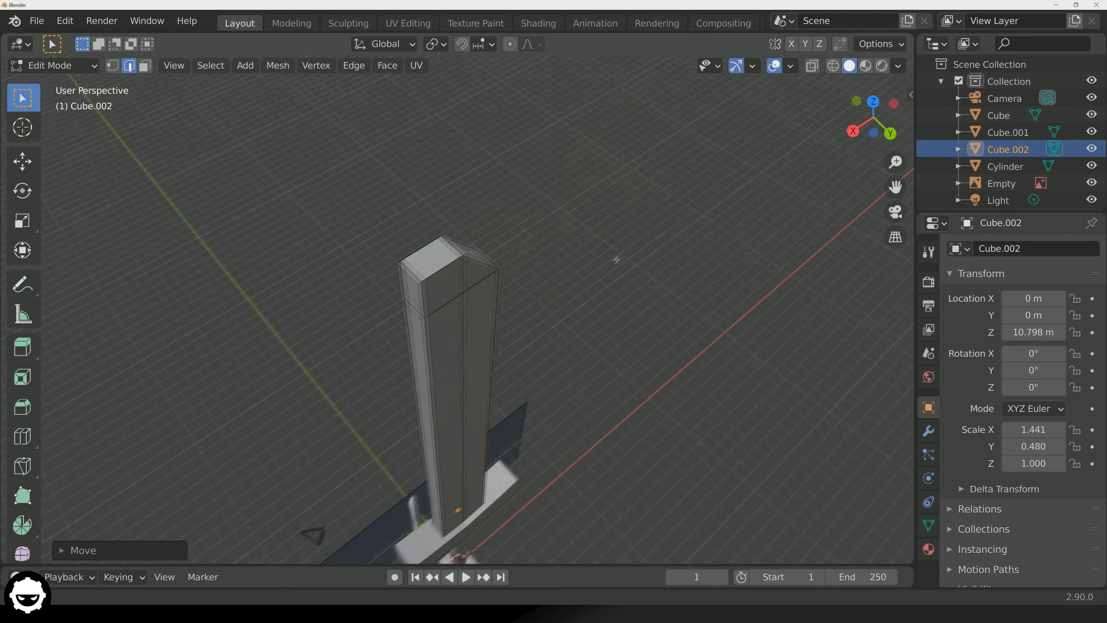
{"action": "scroll", "coordinate": [613, 255], "scroll_direction": "up", "scroll_amount": 6}
{"action": "left_click", "coordinate": [268, 197]}
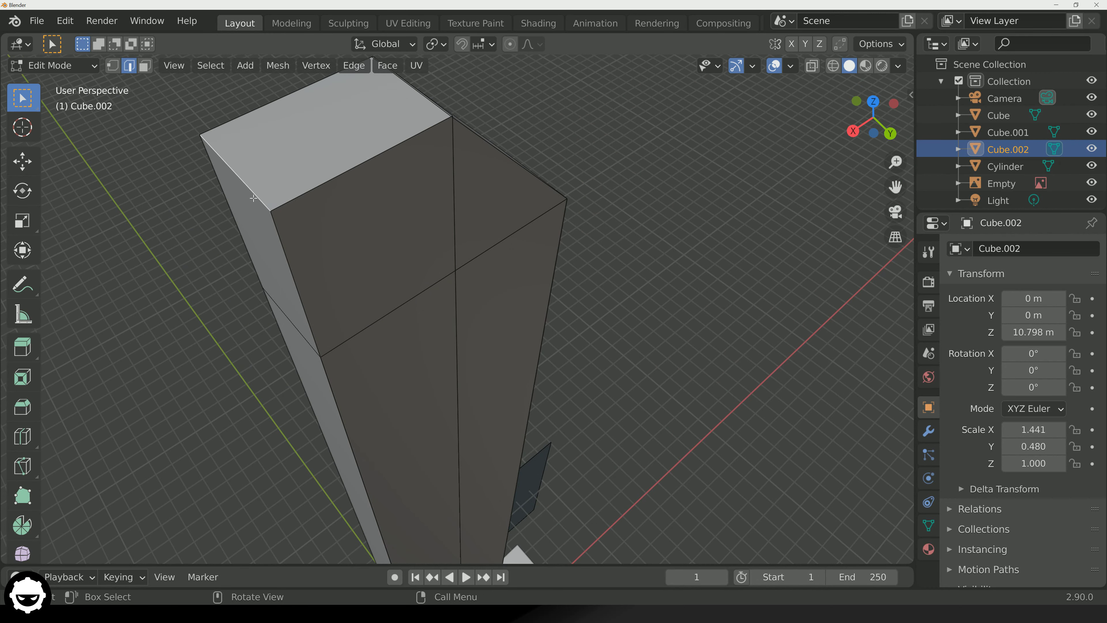
{"action": "key", "text": "g"}
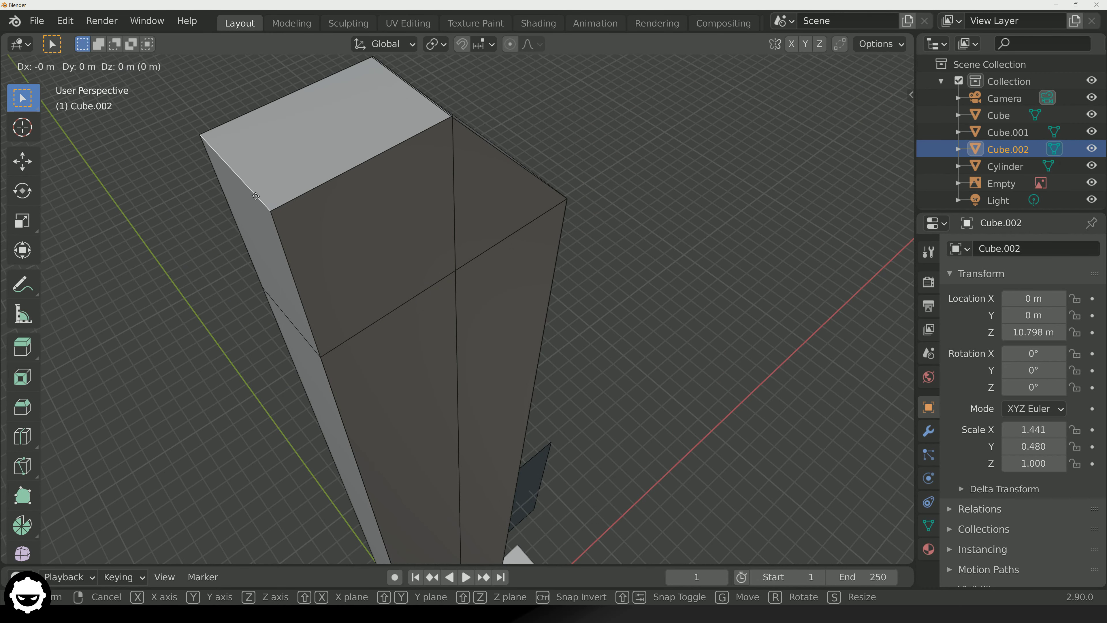
{"action": "key", "text": "x"}
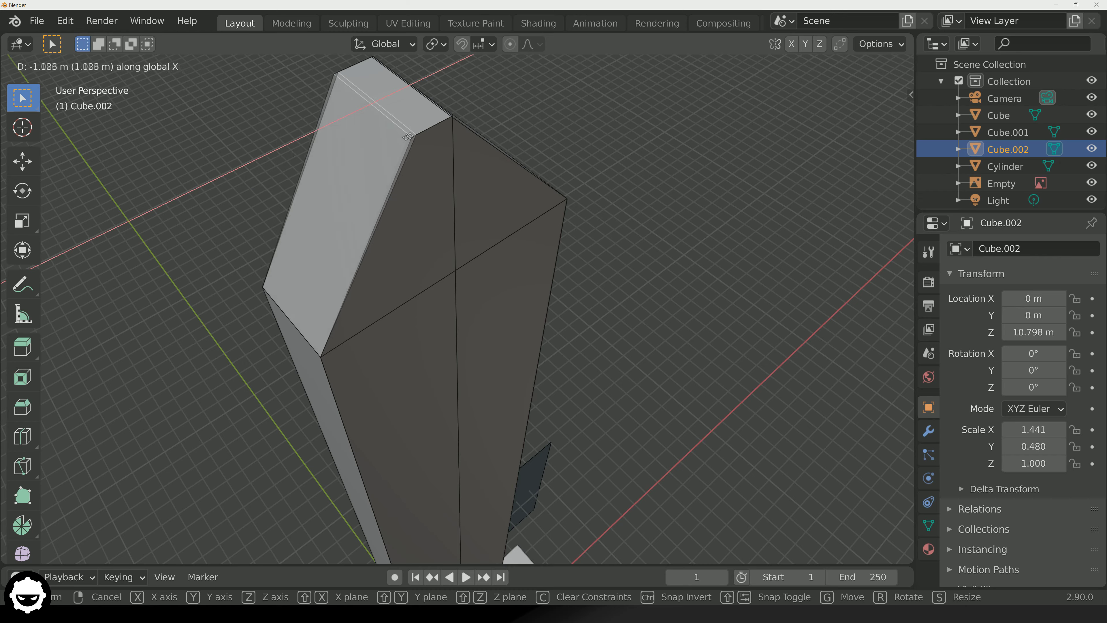
{"action": "left_click", "coordinate": [437, 123]}
Select the long vertical edge on the +Y side of the blade's +X narrow face.
{"action": "middle_click_drag", "start_coordinate": [496, 156], "coordinate": [495, 199]}
{"action": "scroll", "coordinate": [480, 225], "scroll_direction": "down", "scroll_amount": 7}
{"action": "middle_click_drag", "start_coordinate": [439, 256], "coordinate": [529, 229]}
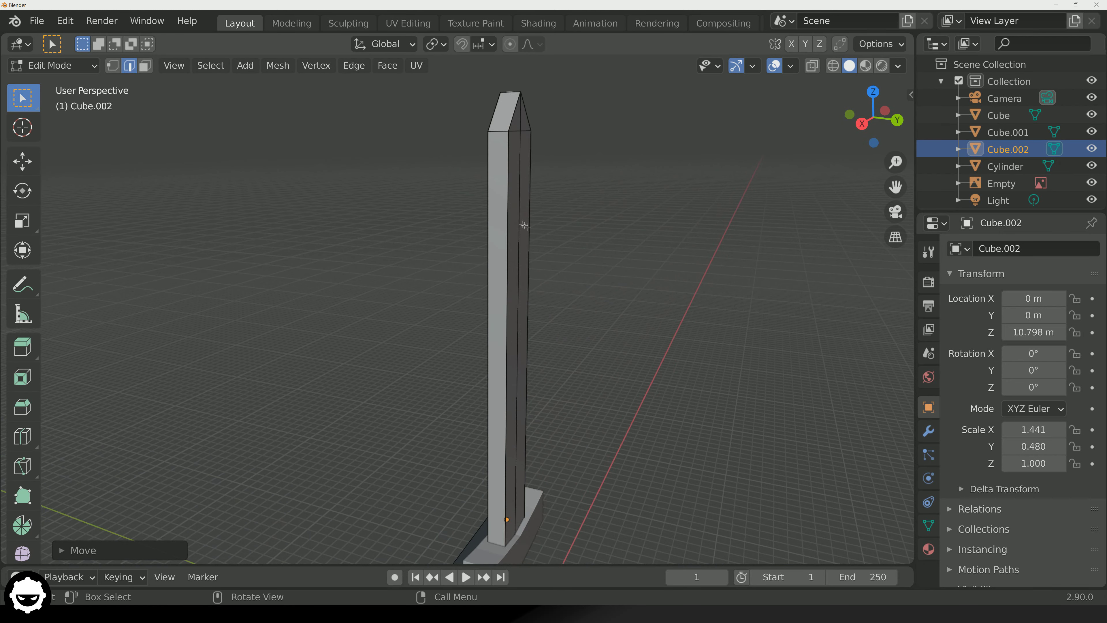
{"action": "left_click", "coordinate": [510, 221]}
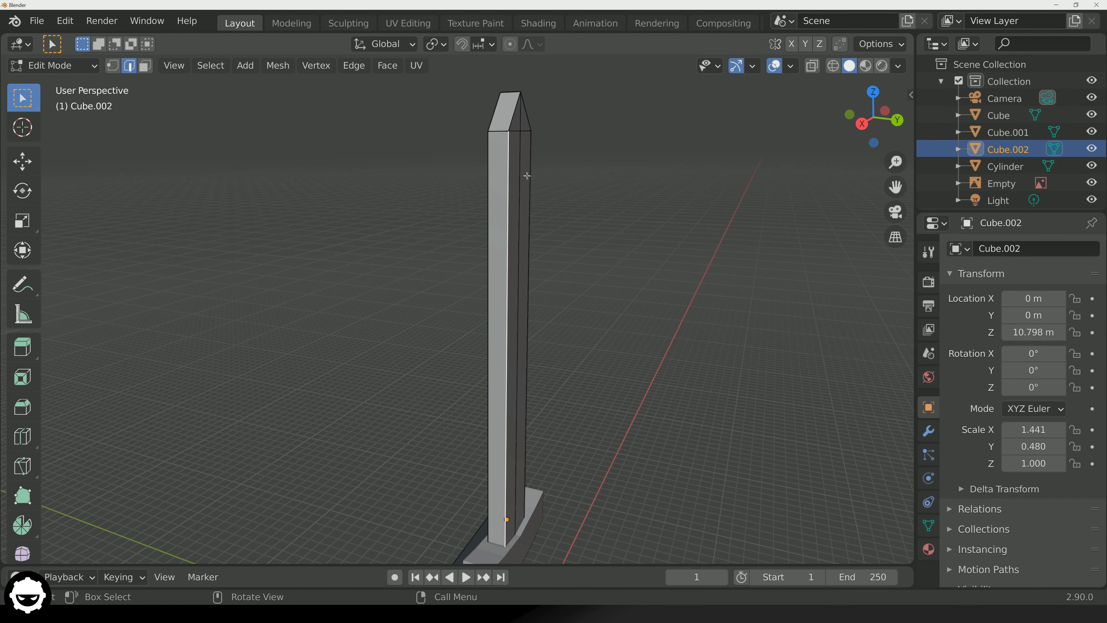
{"action": "scroll", "coordinate": [513, 177], "scroll_direction": "up", "scroll_amount": 3}
{"action": "middle_click_drag", "start_coordinate": [594, 191], "coordinate": [572, 242]}
{"action": "key", "text": "g"}
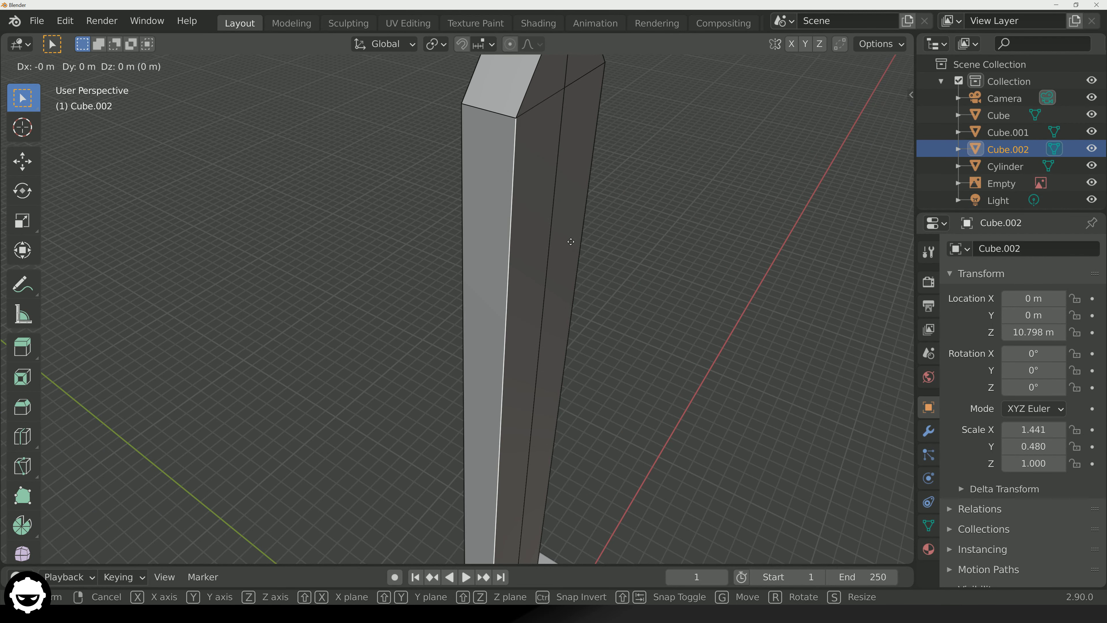
{"action": "key", "text": "y"}
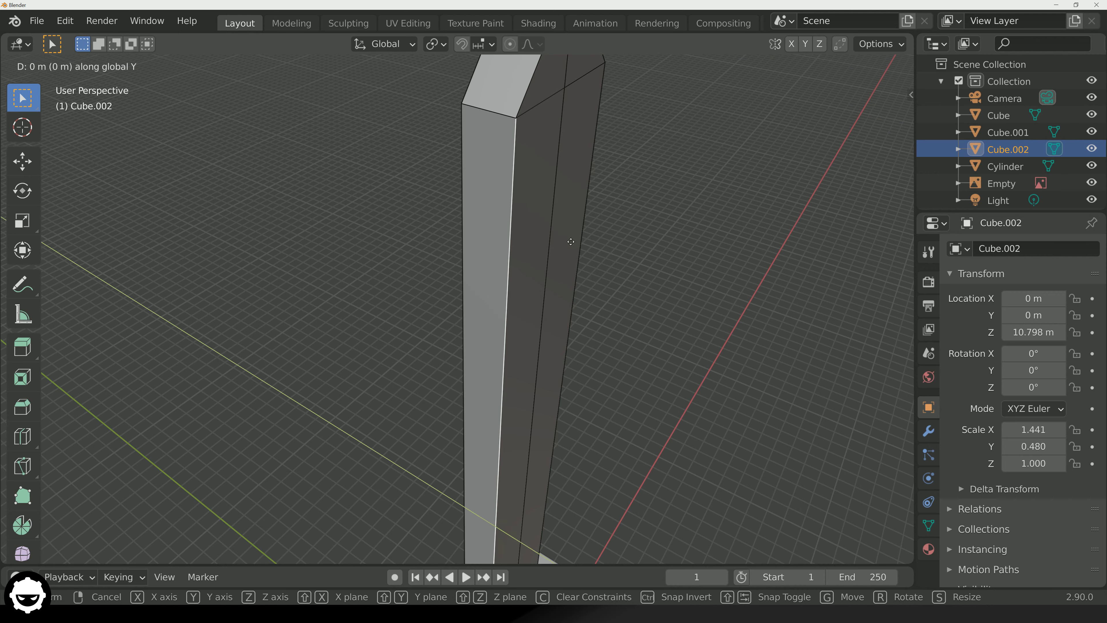
{"action": "left_click", "coordinate": [500, 234]}
Move the selected long blade edge -0.48 m along the Y axis to the middle of the blade's thickness.
{"action": "middle_click_drag", "start_coordinate": [500, 234], "coordinate": [563, 274]}
{"action": "scroll", "coordinate": [563, 274], "scroll_direction": "down", "scroll_amount": 3}
{"action": "middle_click_drag", "start_coordinate": [566, 338], "coordinate": [521, 311]}
{"action": "middle_click_drag", "start_coordinate": [593, 323], "coordinate": [588, 276]}
{"action": "key", "text": "g"}
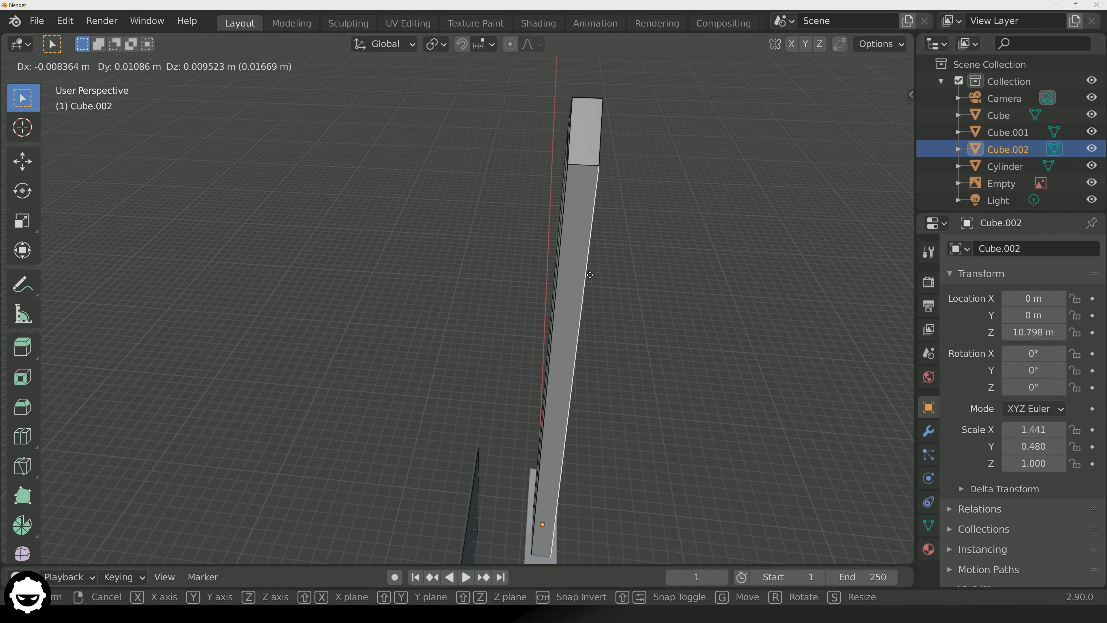
{"action": "key", "text": "y"}
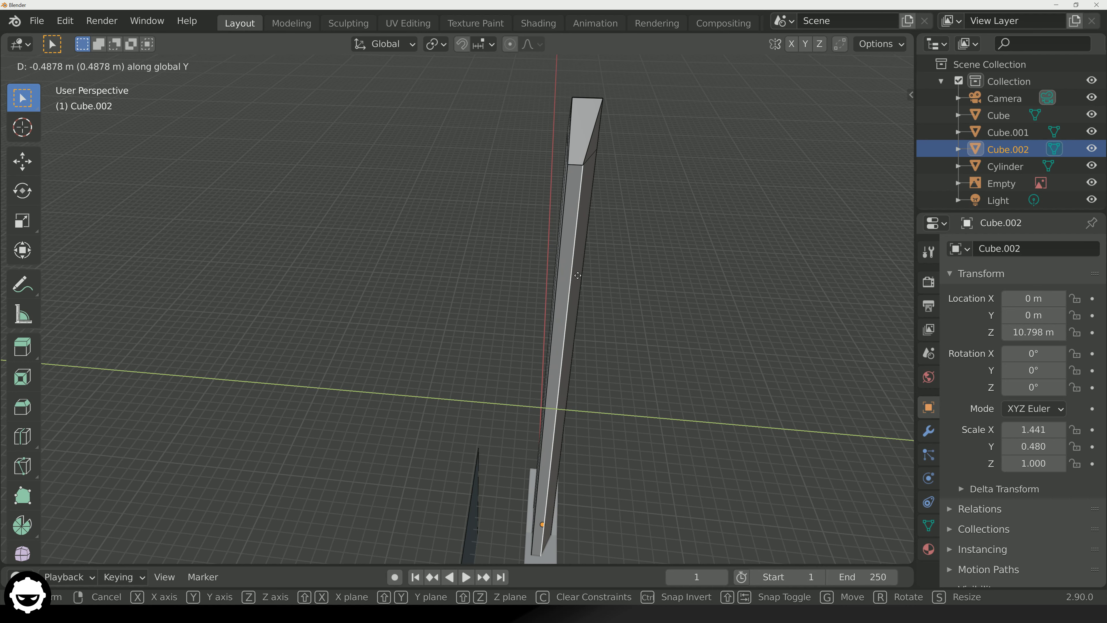
{"action": "type", "text": "0."}
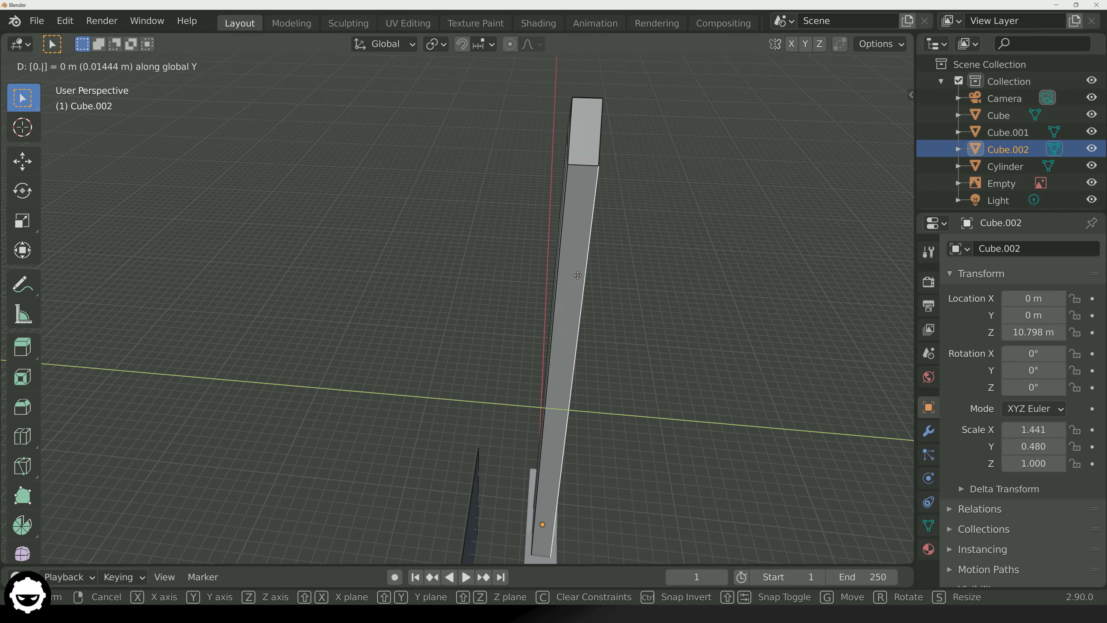
{"action": "type", "text": "48"}
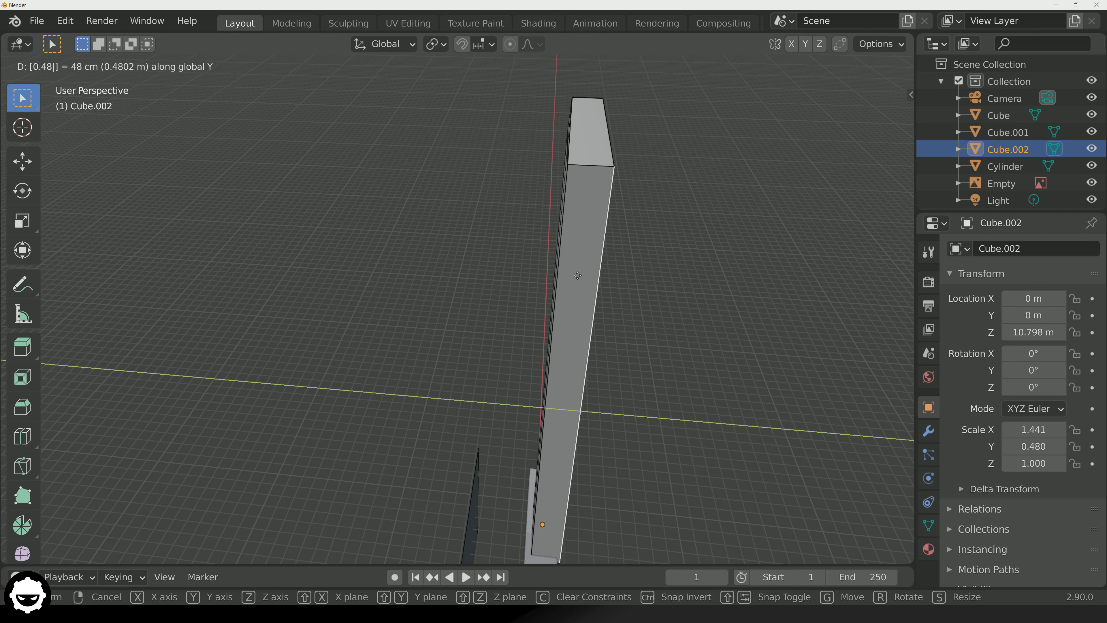
{"action": "key", "text": "BackSpace"}
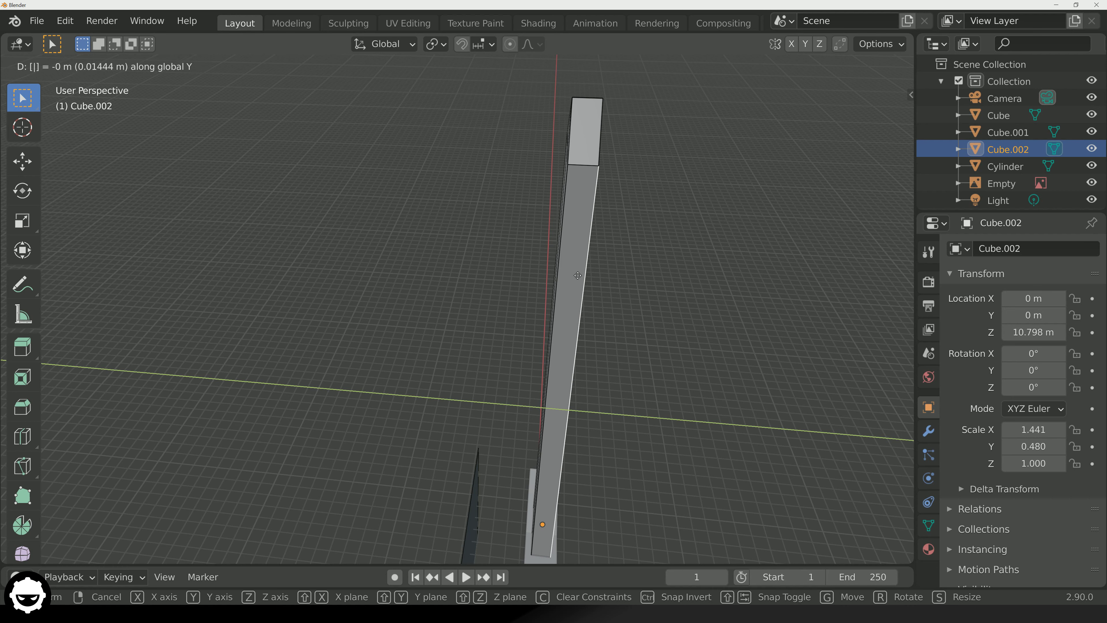
{"action": "type", "text": "-8"}
{"action": "key", "text": "Return"}
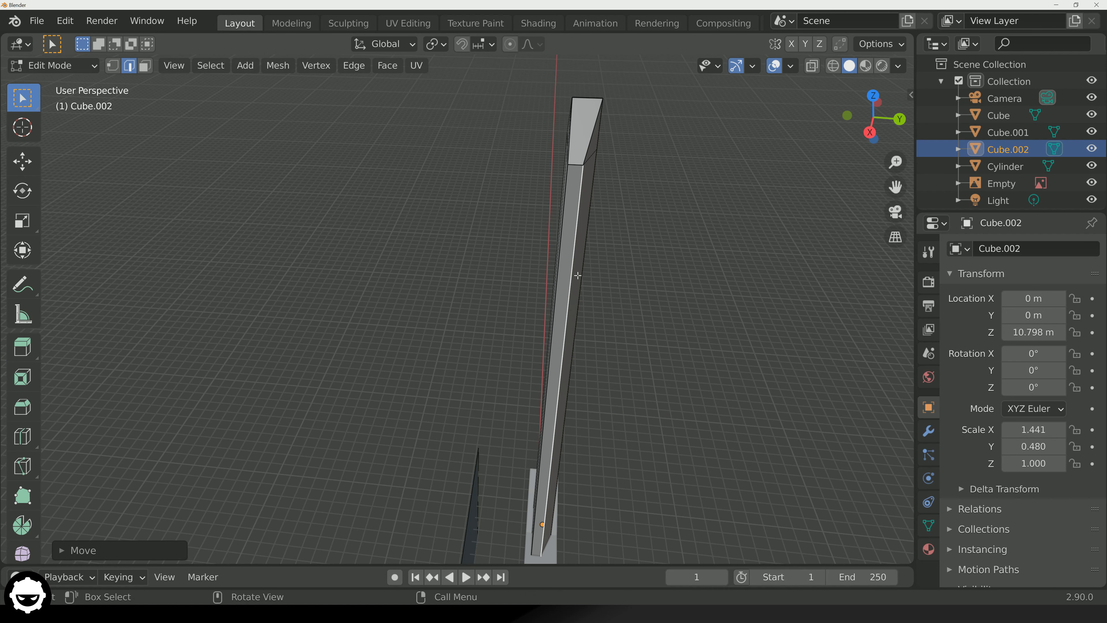
Move the other long edge of the blade's +X narrow face 0.48 m along the Y axis to form a sharp edge.
{"action": "left_click", "coordinate": [556, 273]}
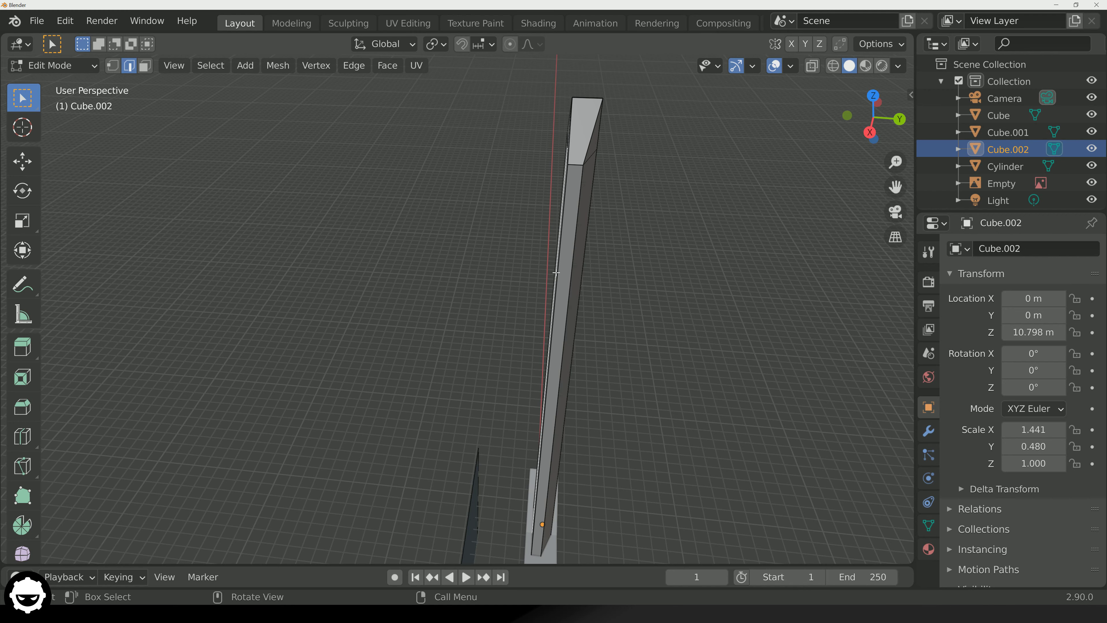
{"action": "middle_click_drag", "start_coordinate": [558, 271], "coordinate": [606, 273]}
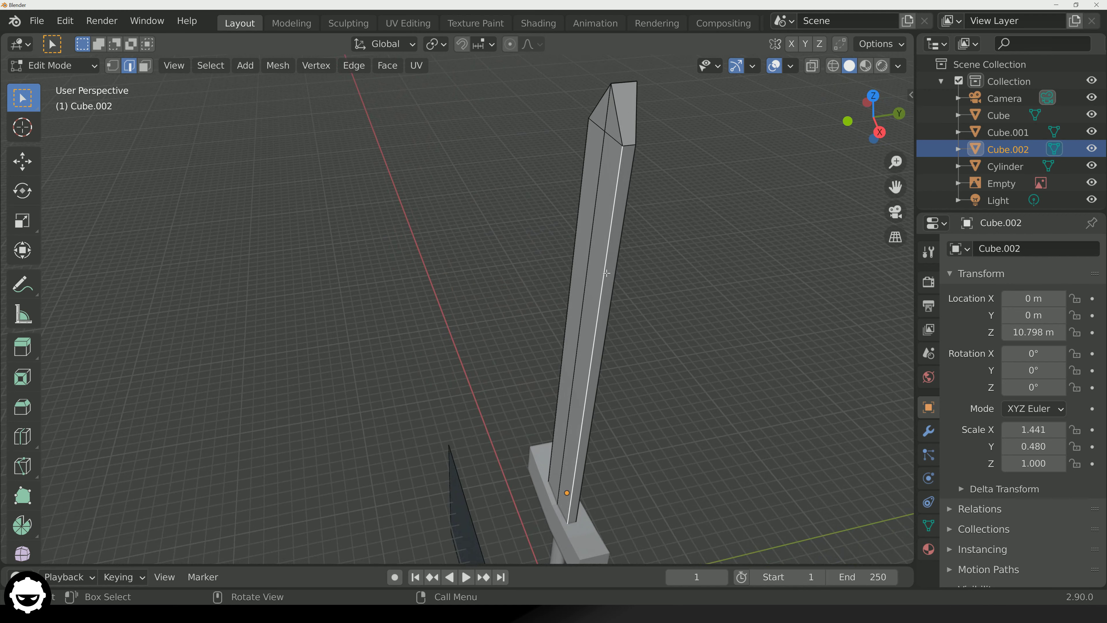
{"action": "key", "text": "g"}
{"action": "type", "text": "y"}
{"action": "type", "text": "0."}
{"action": "type", "text": "48"}
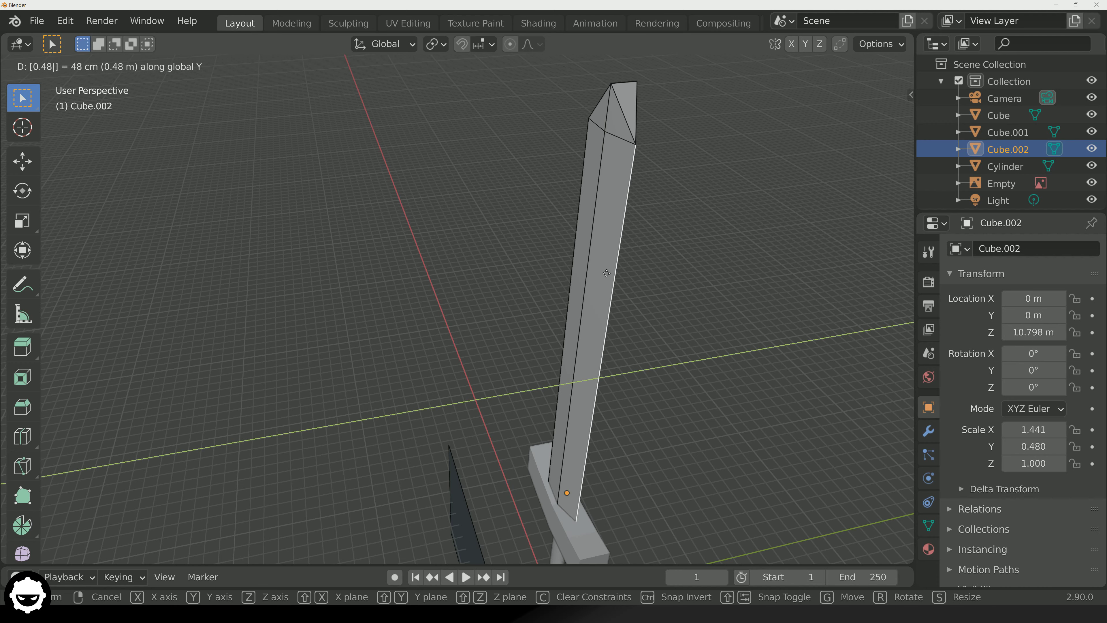
{"action": "key", "text": "Return"}
Move the long −Y edge of the blade's opposite narrow face 0.48 m along the Y axis.
{"action": "middle_click_drag", "start_coordinate": [630, 297], "coordinate": [442, 260]}
{"action": "scroll", "coordinate": [654, 283], "scroll_direction": "down", "scroll_amount": 4}
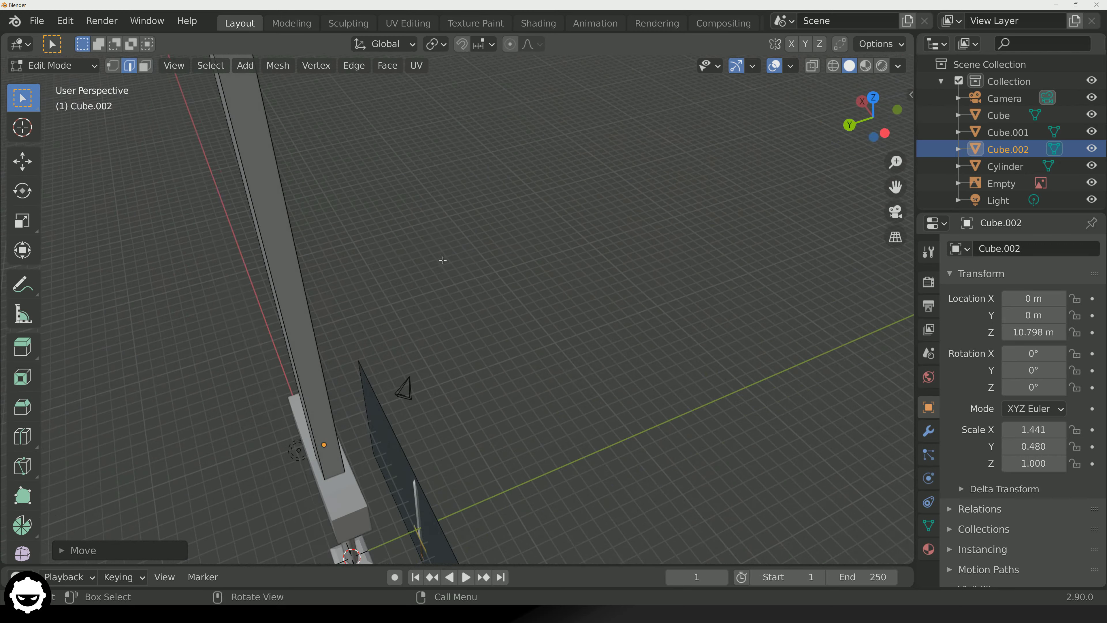
{"action": "left_click", "coordinate": [324, 381]}
{"action": "middle_click_drag", "start_coordinate": [329, 372], "coordinate": [347, 363]}
{"action": "key", "text": "g"}
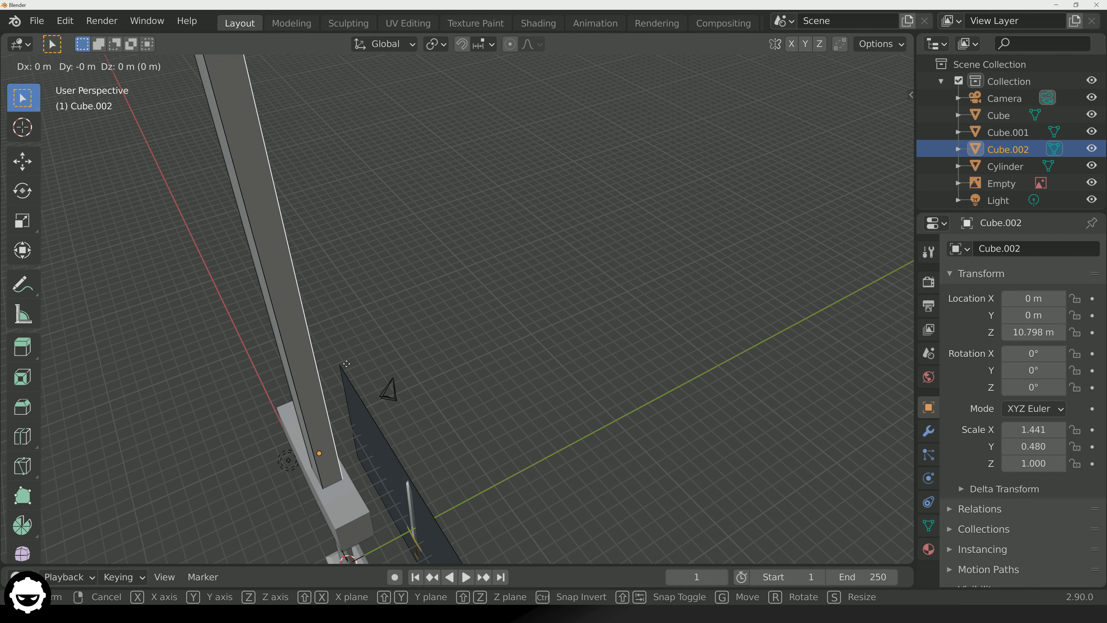
{"action": "key", "text": "y"}
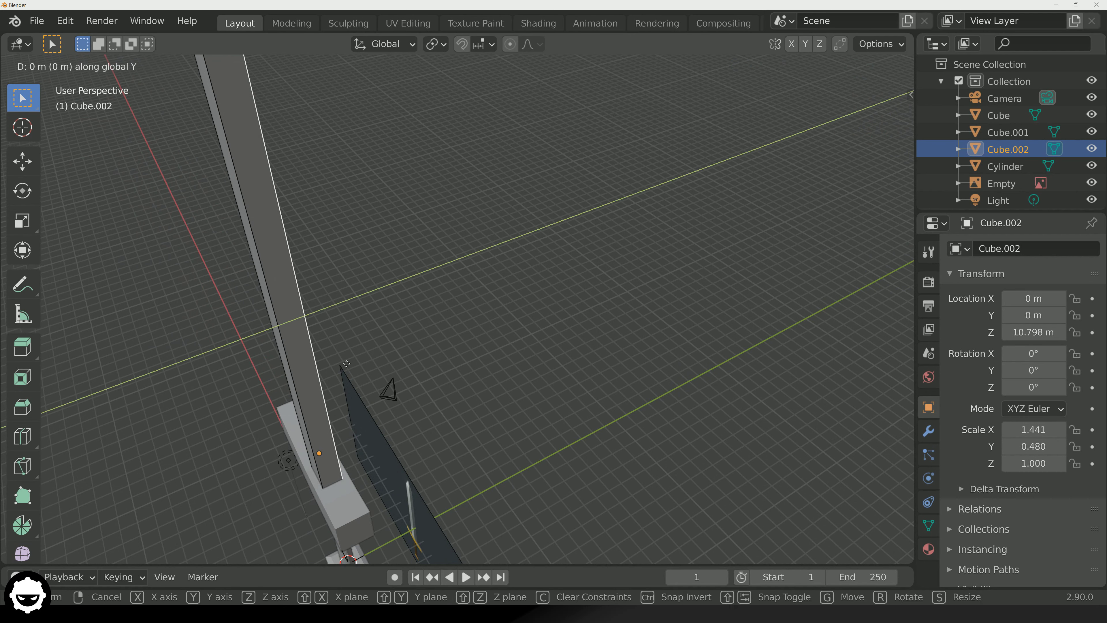
{"action": "type", "text": "0.48"}
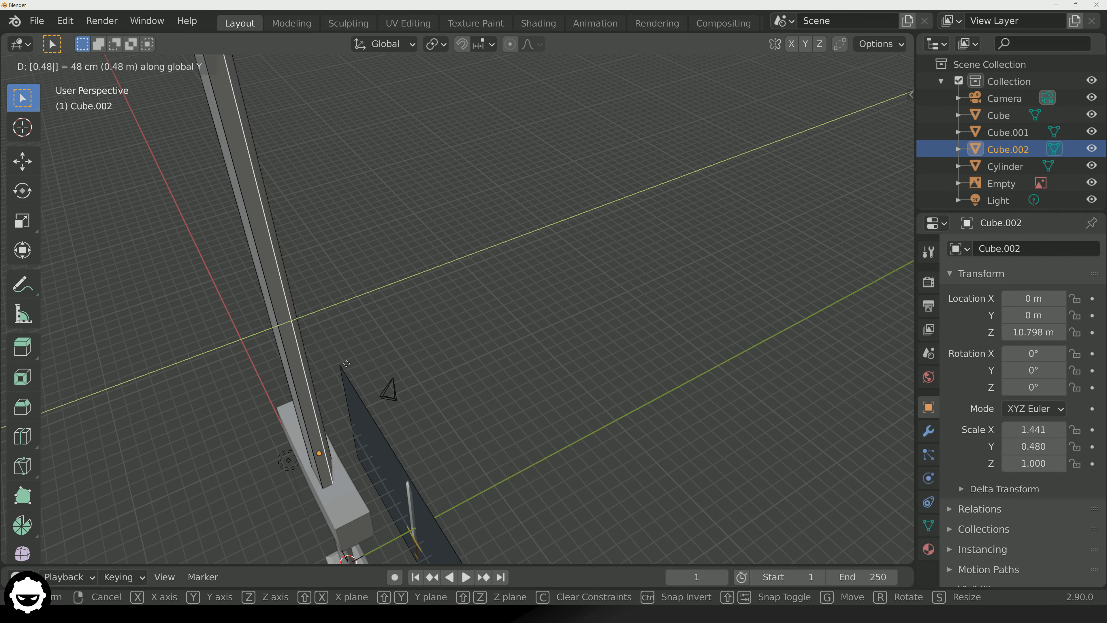
{"action": "key", "text": "Return"}
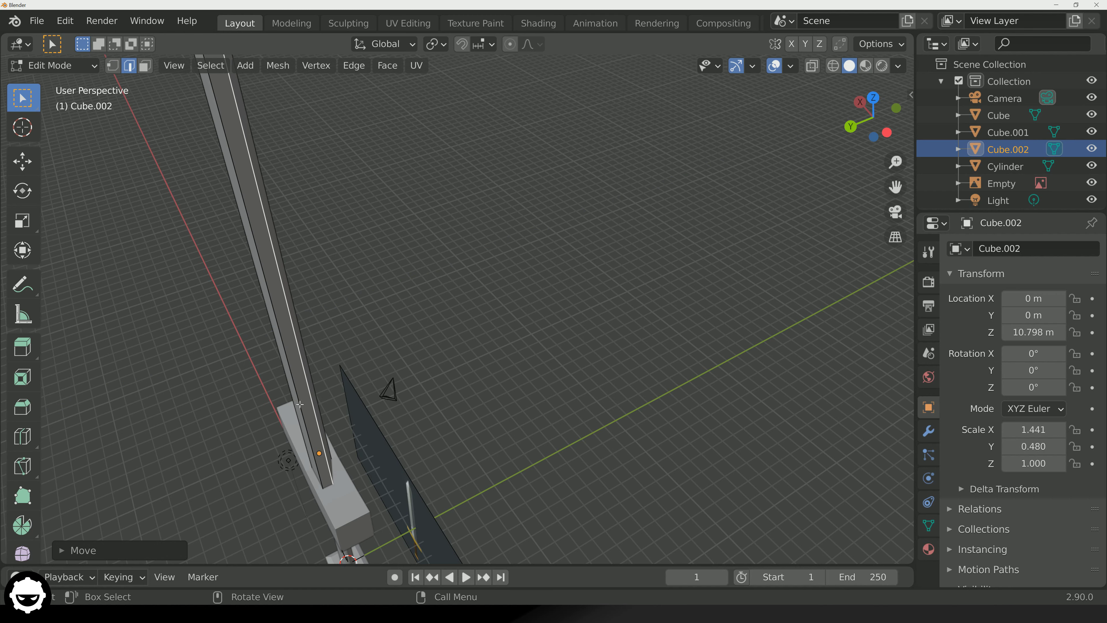
{"action": "type", "text": "g"}
{"action": "type", "text": "0."}
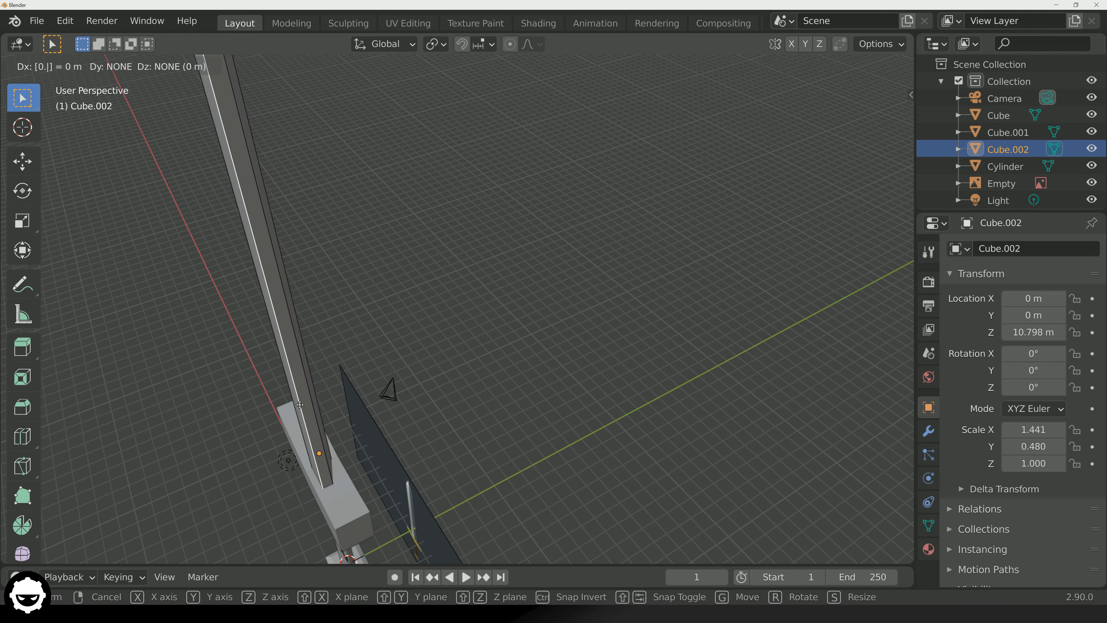
{"action": "type", "text": "48"}
{"action": "key", "text": "BackSpace"}
{"action": "key", "text": "BackSpace"}
{"action": "key", "text": "BackSpace"}
{"action": "key", "text": "BackSpace"}
{"action": "type", "text": "0"}
{"action": "key", "text": "BackSpace"}
{"action": "type", "text": "-14"}
{"action": "key", "text": "BackSpace"}
{"action": "key", "text": "BackSpace"}
{"action": "key", "text": "BackSpace"}
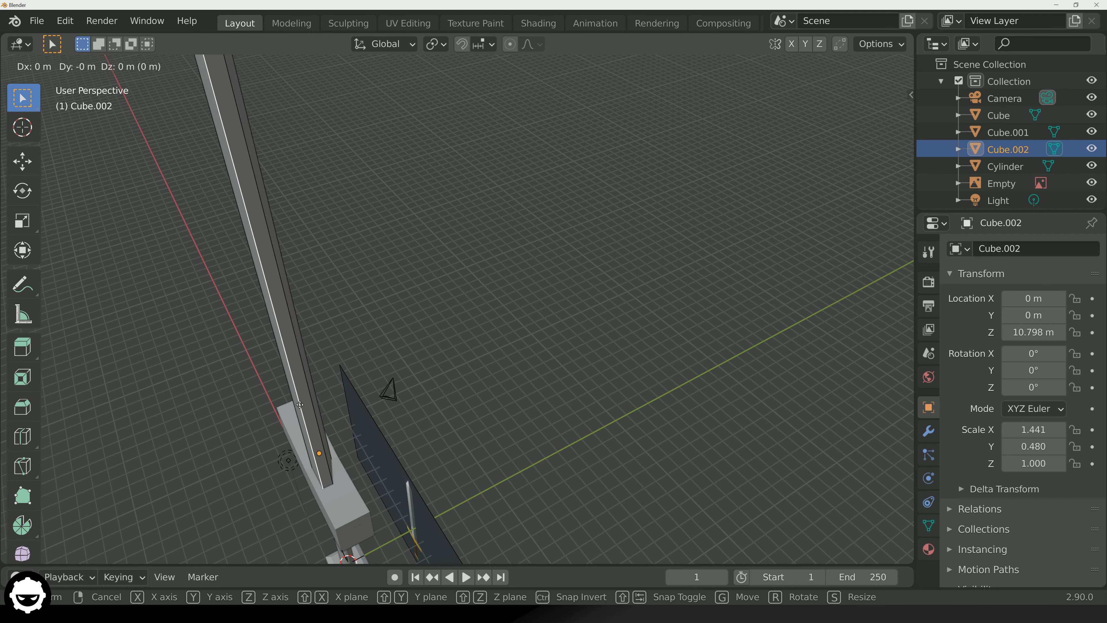
{"action": "left_click", "coordinate": [300, 404]}
Merge the two nearly coincident vertices at the blade tip's +Y side into one, using At First in vertex mode.
{"action": "scroll", "coordinate": [311, 357], "scroll_direction": "down", "scroll_amount": 2}
{"action": "middle_click_drag", "start_coordinate": [311, 357], "coordinate": [381, 245]}
{"action": "key", "text": "1"}
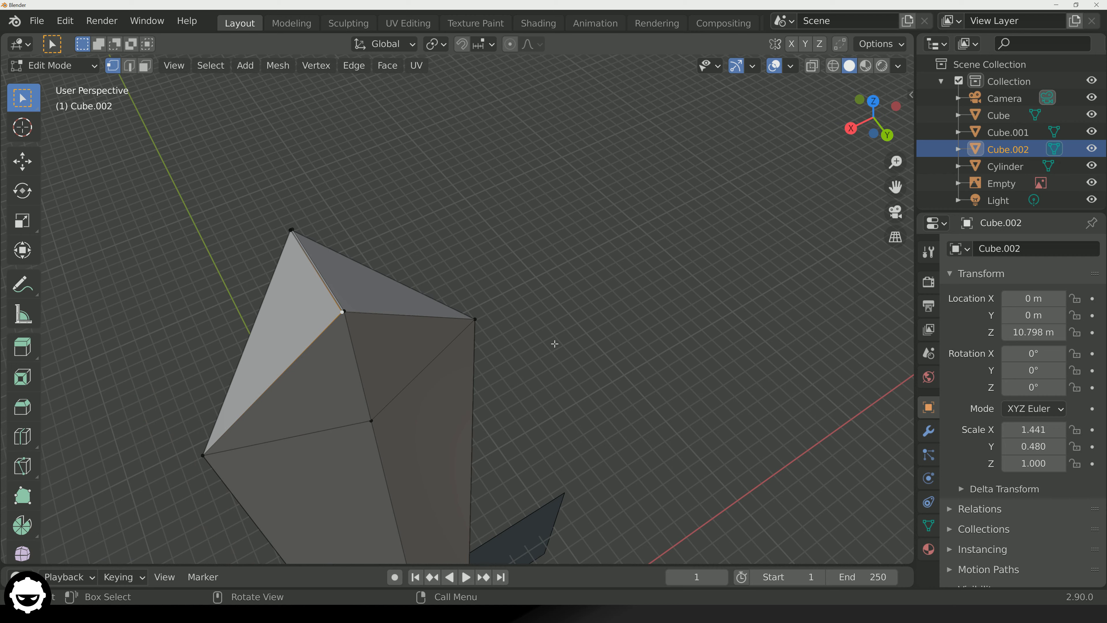
{"action": "scroll", "coordinate": [348, 316], "scroll_direction": "up", "scroll_amount": 5}
{"action": "scroll", "coordinate": [349, 317], "scroll_direction": "down", "scroll_amount": 5}
{"action": "middle_click_drag", "start_coordinate": [347, 315], "coordinate": [412, 305]}
{"action": "scroll", "coordinate": [415, 318], "scroll_direction": "up", "scroll_amount": 3}
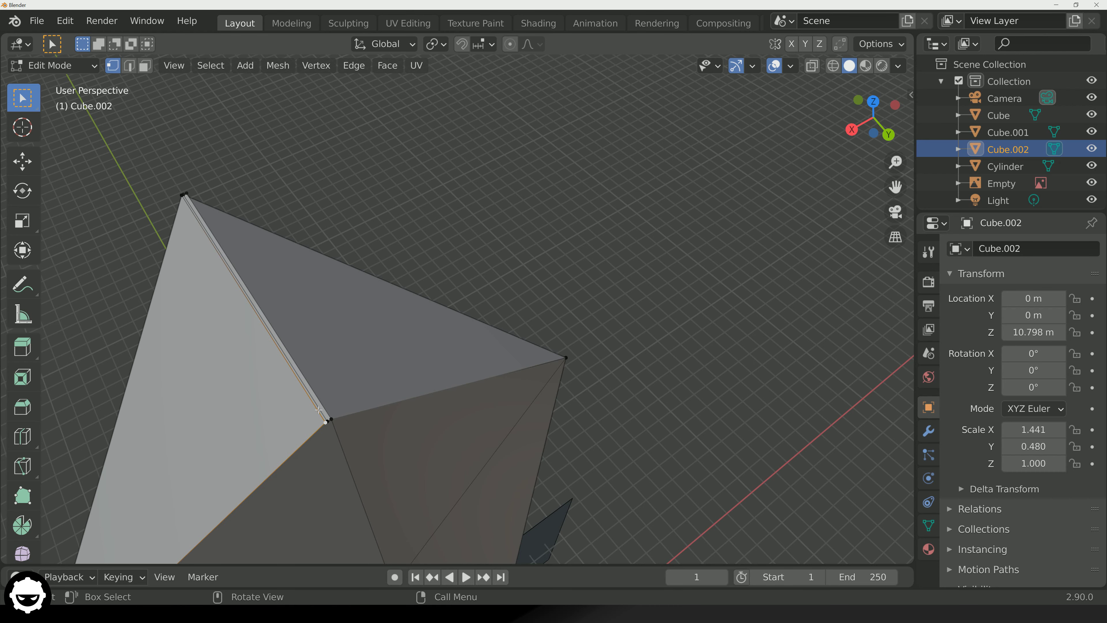
{"action": "scroll", "coordinate": [327, 432], "scroll_direction": "up", "scroll_amount": 5}
{"action": "scroll", "coordinate": [329, 436], "scroll_direction": "down", "scroll_amount": 5}
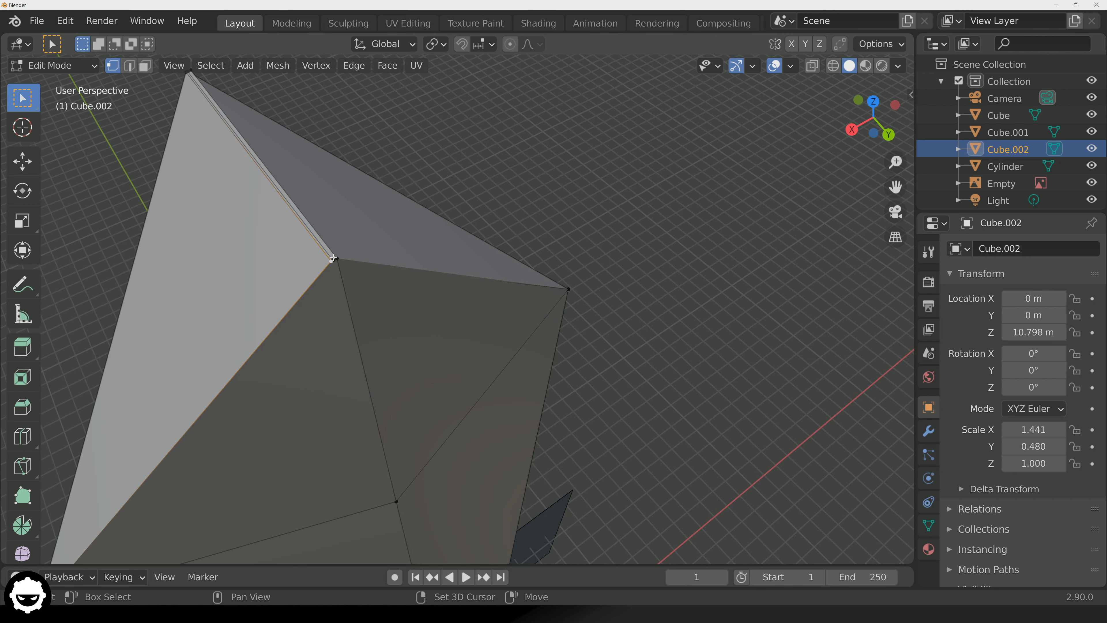
{"action": "left_click", "coordinate": [334, 261], "text": "shift"}
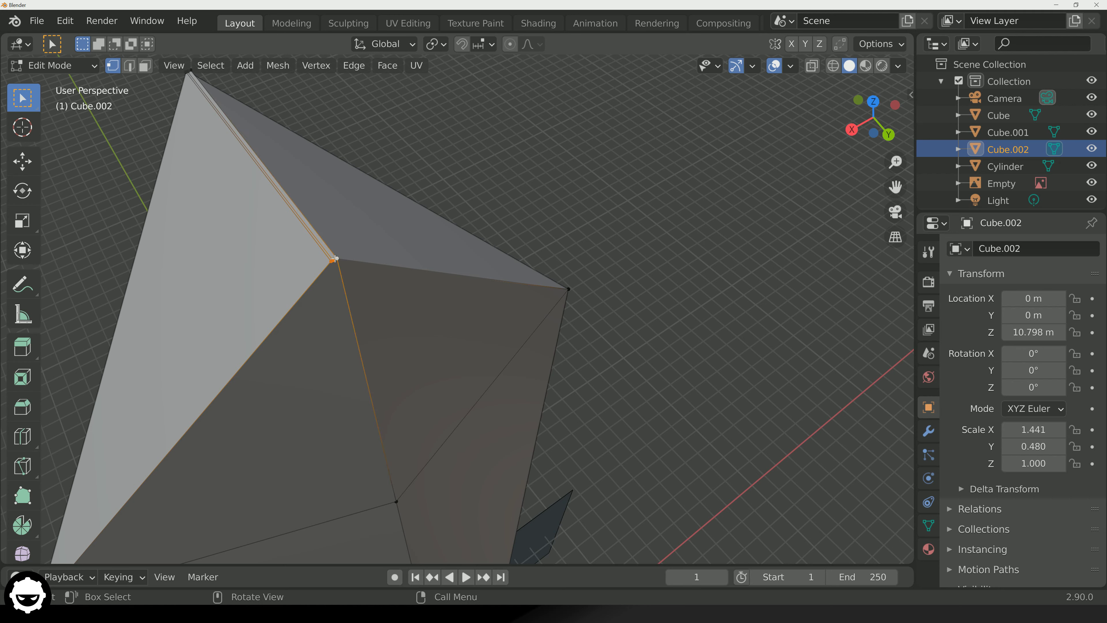
{"action": "right_click", "coordinate": [334, 261]}
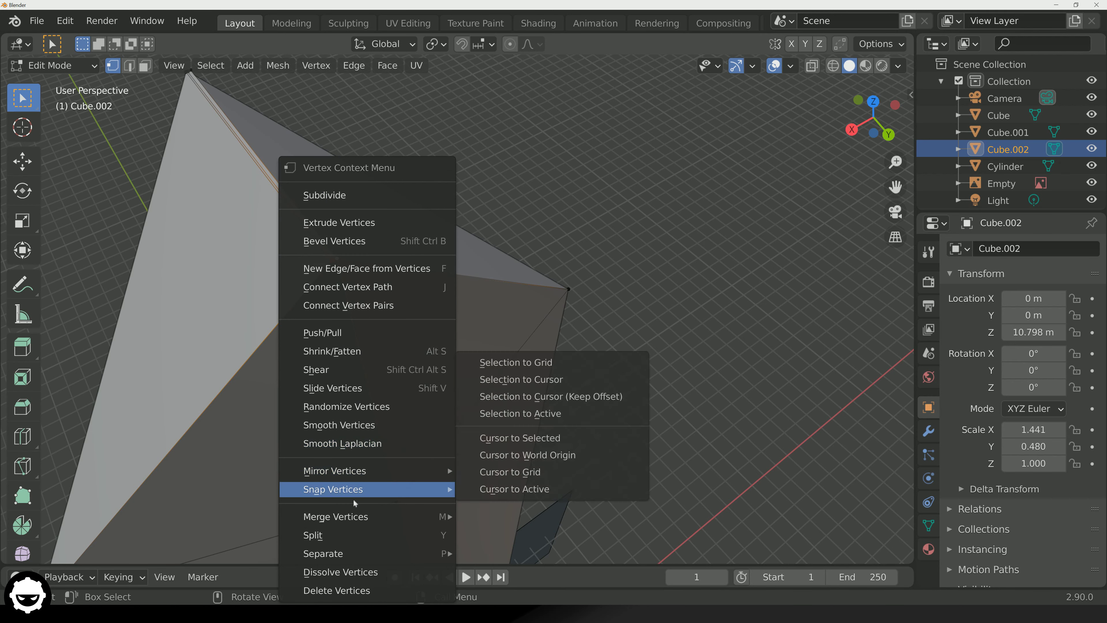
{"action": "mouse_move", "coordinate": [355, 515]}
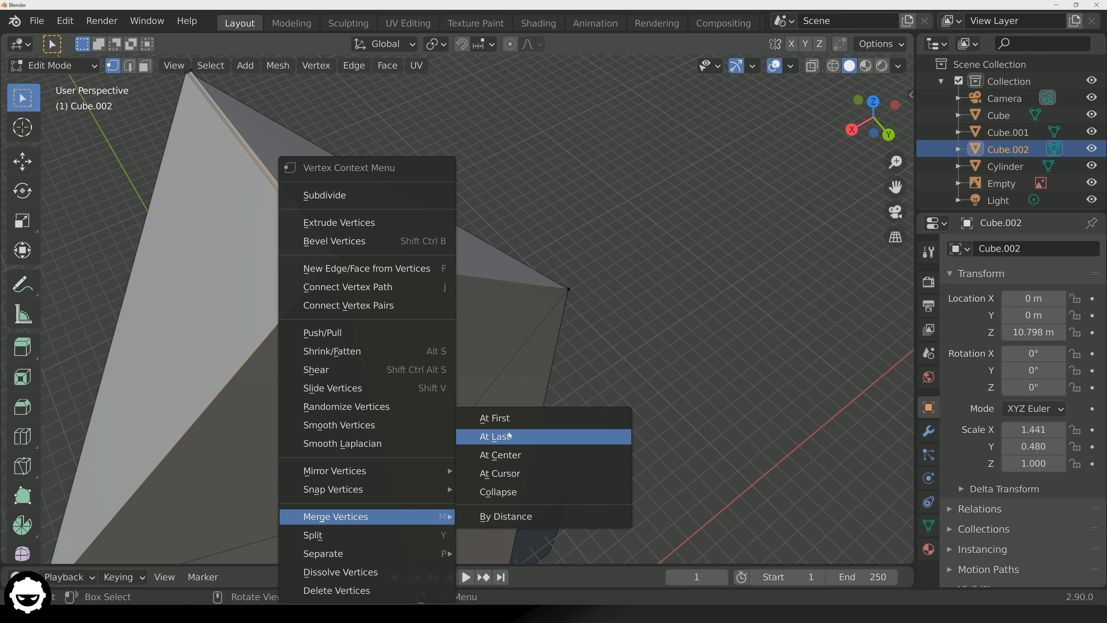
{"action": "left_click", "coordinate": [494, 418]}
Test the merged tip vertex by moving it freely, and undo the move.
{"action": "scroll", "coordinate": [392, 323], "scroll_direction": "up", "scroll_amount": 5}
{"action": "middle_click_drag", "start_coordinate": [392, 322], "coordinate": [381, 321]}
{"action": "key", "text": "g"}
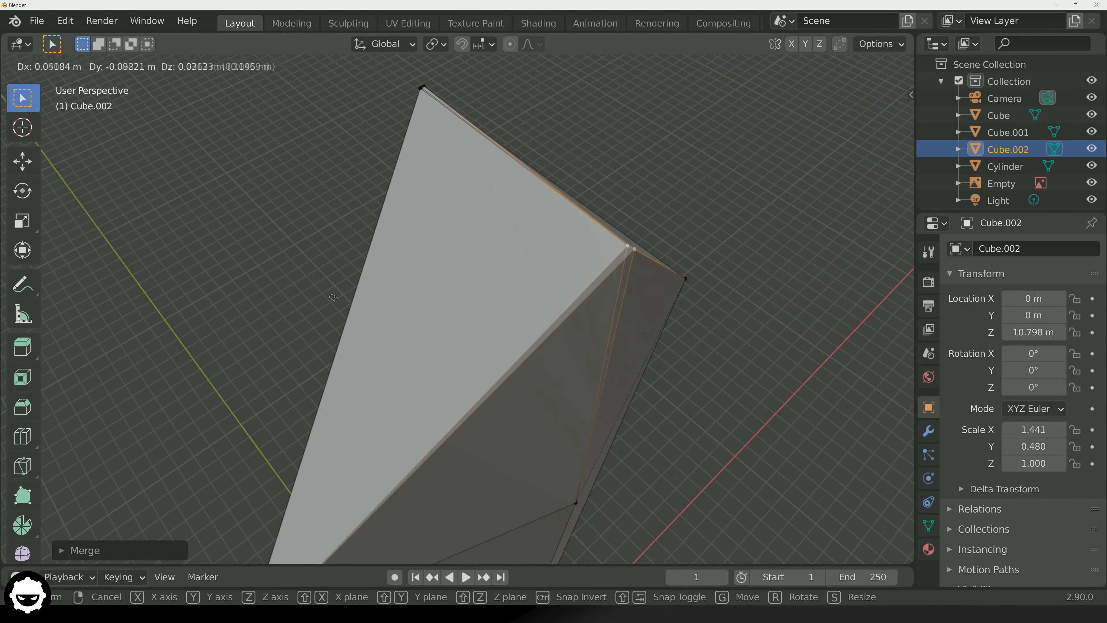
{"action": "left_click", "coordinate": [299, 247]}
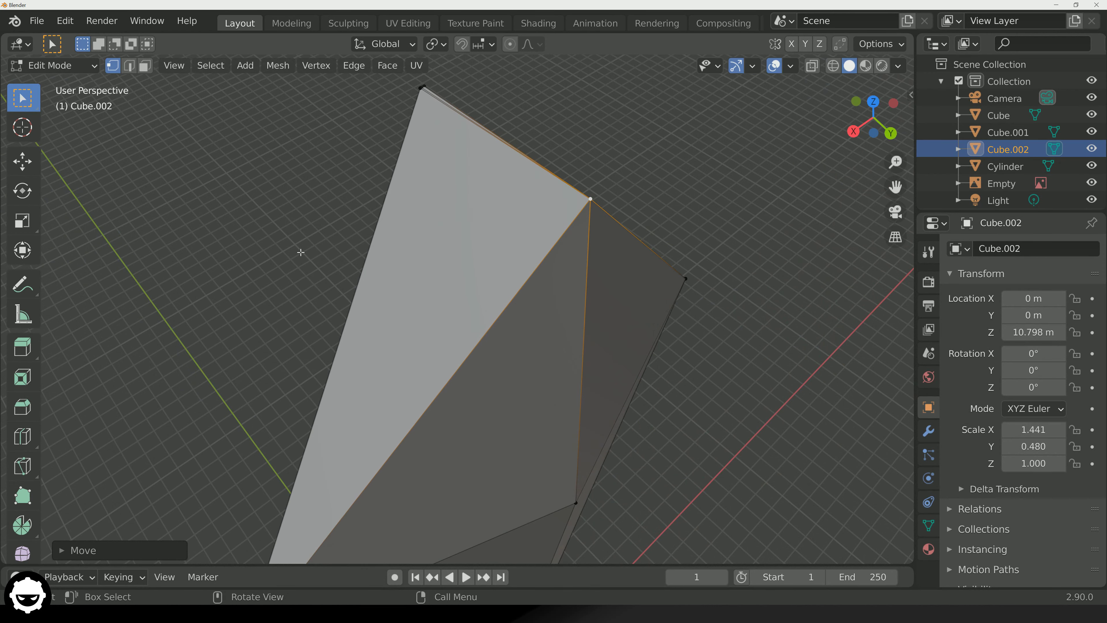
{"action": "key", "text": "ctrl+z"}
Merge the two nearly coincident vertices at the blade tip's −Y side into one, using At First.
{"action": "scroll", "coordinate": [442, 279], "scroll_direction": "down", "scroll_amount": 5}
{"action": "middle_click_drag", "start_coordinate": [459, 284], "coordinate": [558, 393]}
{"action": "scroll", "coordinate": [560, 102], "scroll_direction": "up", "scroll_amount": 3}
{"action": "scroll", "coordinate": [560, 101], "scroll_direction": "up", "scroll_amount": 3}
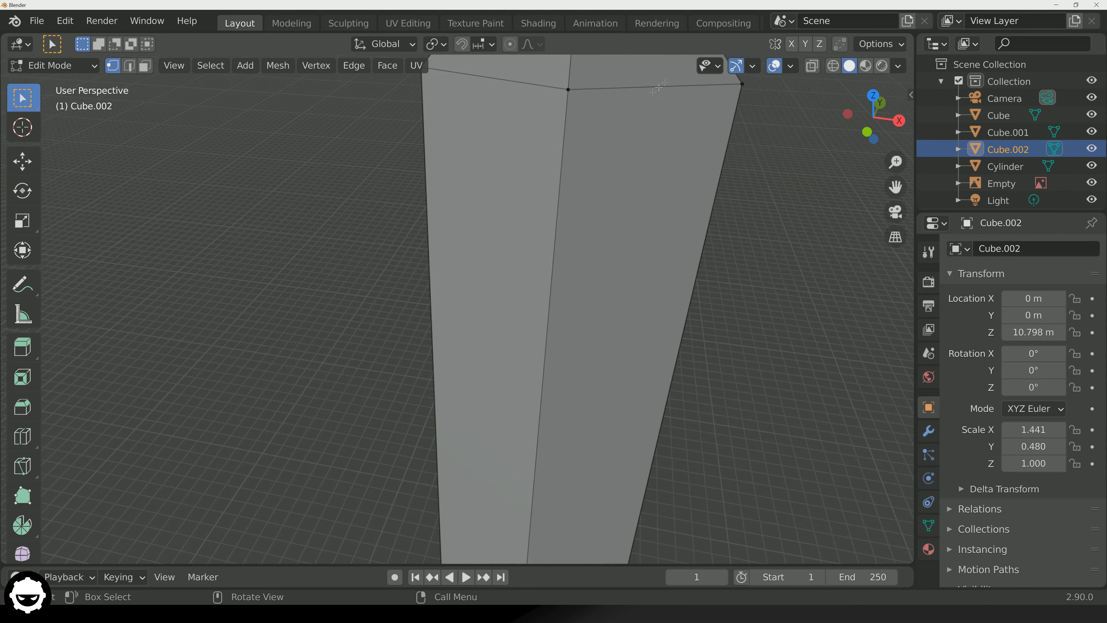
{"action": "middle_click_drag", "start_coordinate": [560, 102], "coordinate": [517, 261], "text": "shift"}
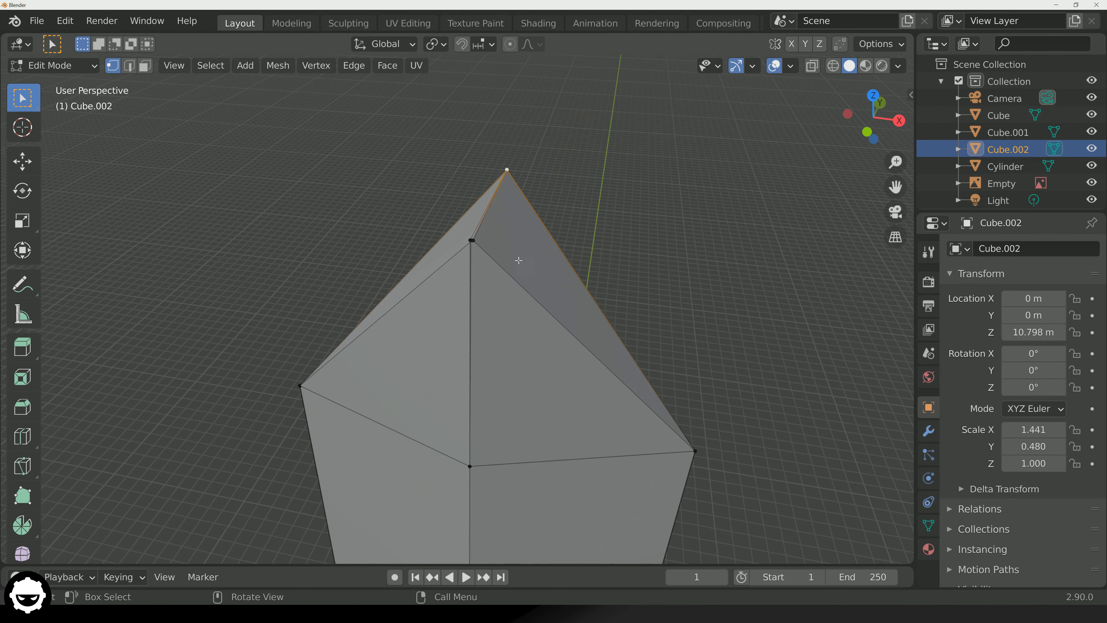
{"action": "scroll", "coordinate": [517, 261], "scroll_direction": "up", "scroll_amount": 2}
{"action": "scroll", "coordinate": [488, 210], "scroll_direction": "up", "scroll_amount": 2}
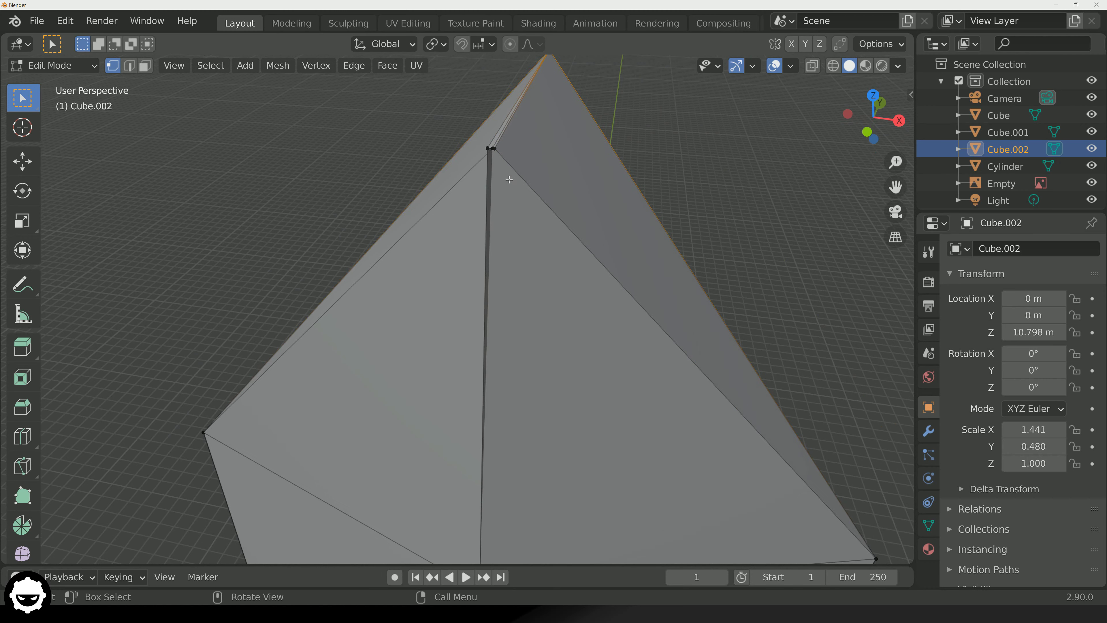
{"action": "left_click", "coordinate": [492, 148]}
{"action": "left_click", "coordinate": [488, 148], "text": "shift"}
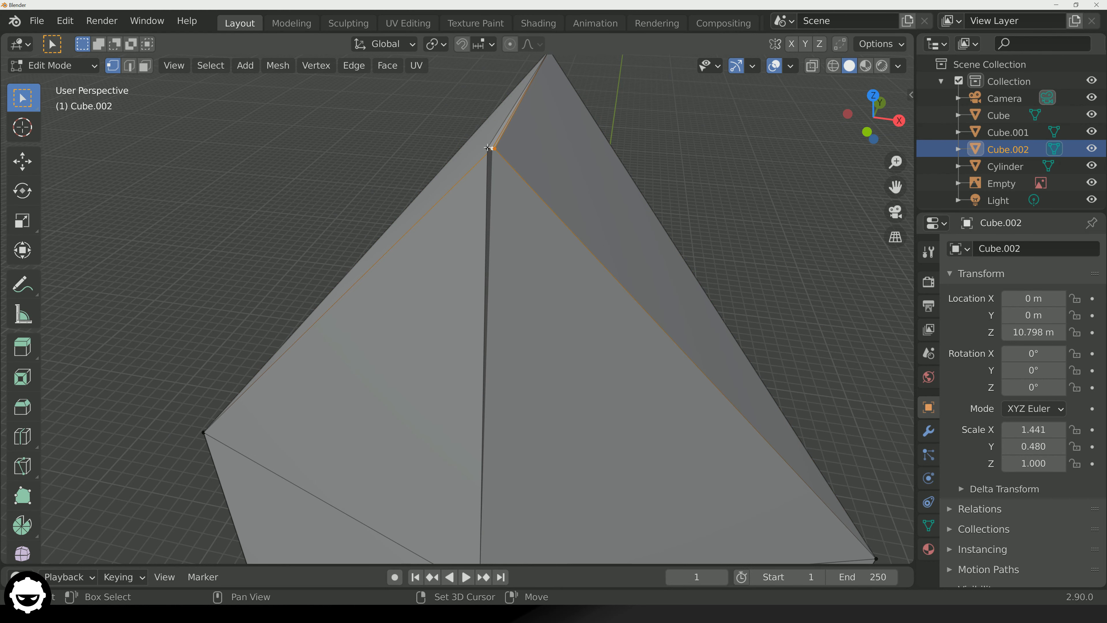
{"action": "left_click", "coordinate": [487, 148], "text": "shift"}
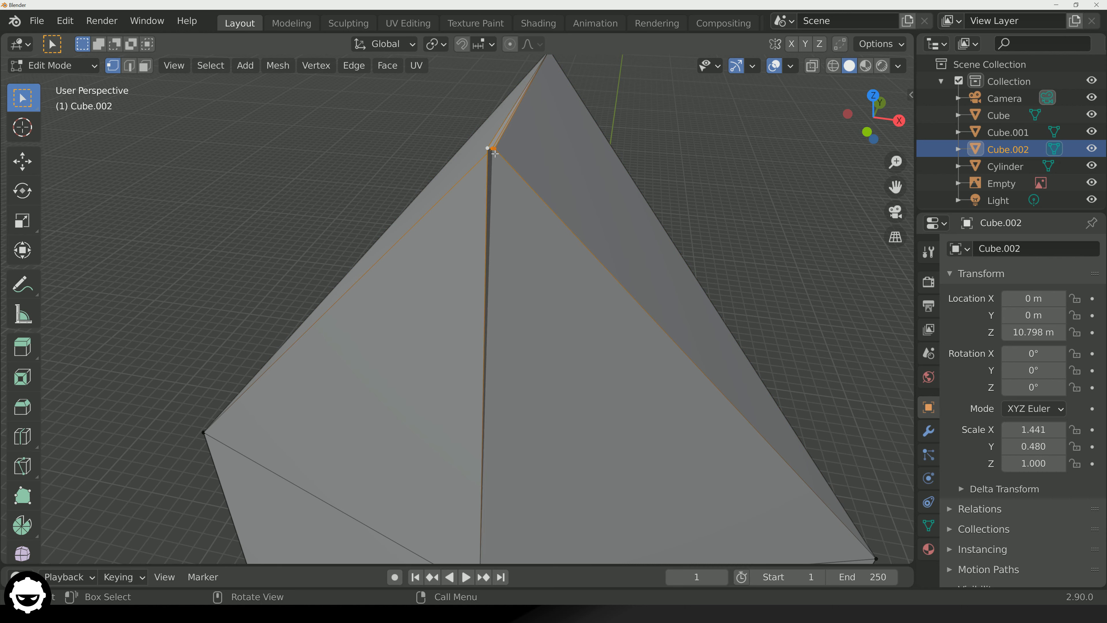
{"action": "right_click", "coordinate": [493, 150]}
{"action": "mouse_move", "coordinate": [497, 376]}
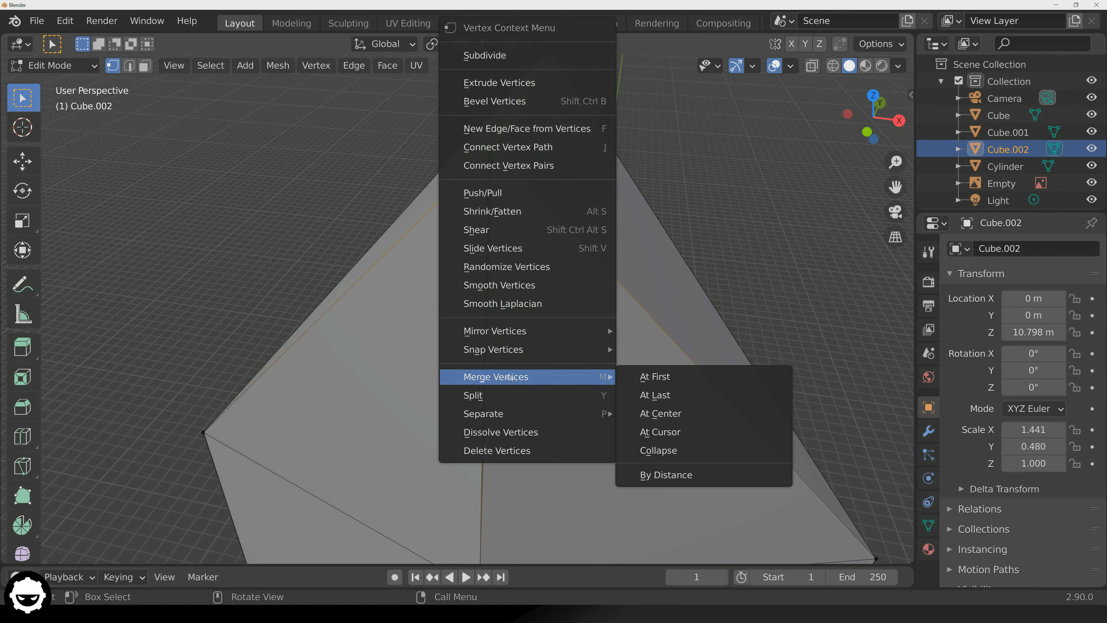
{"action": "left_click", "coordinate": [655, 376]}
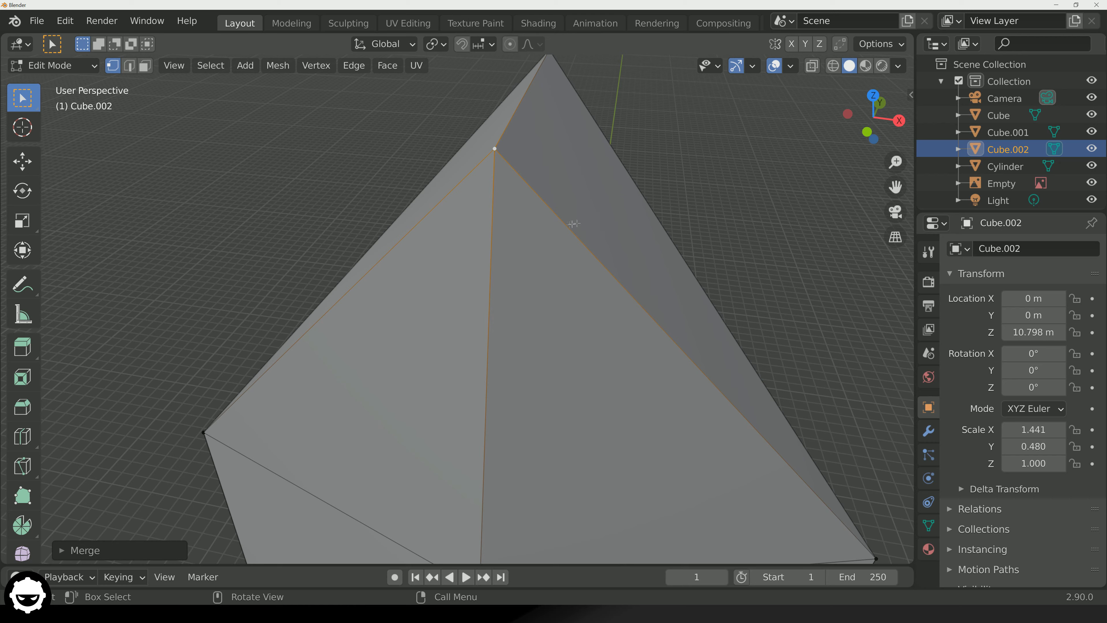
Move the merged −Y tip vertex 0.48 m along the Y axis to the middle of the blade's thickness.
{"action": "middle_click_drag", "start_coordinate": [675, 212], "coordinate": [224, 296]}
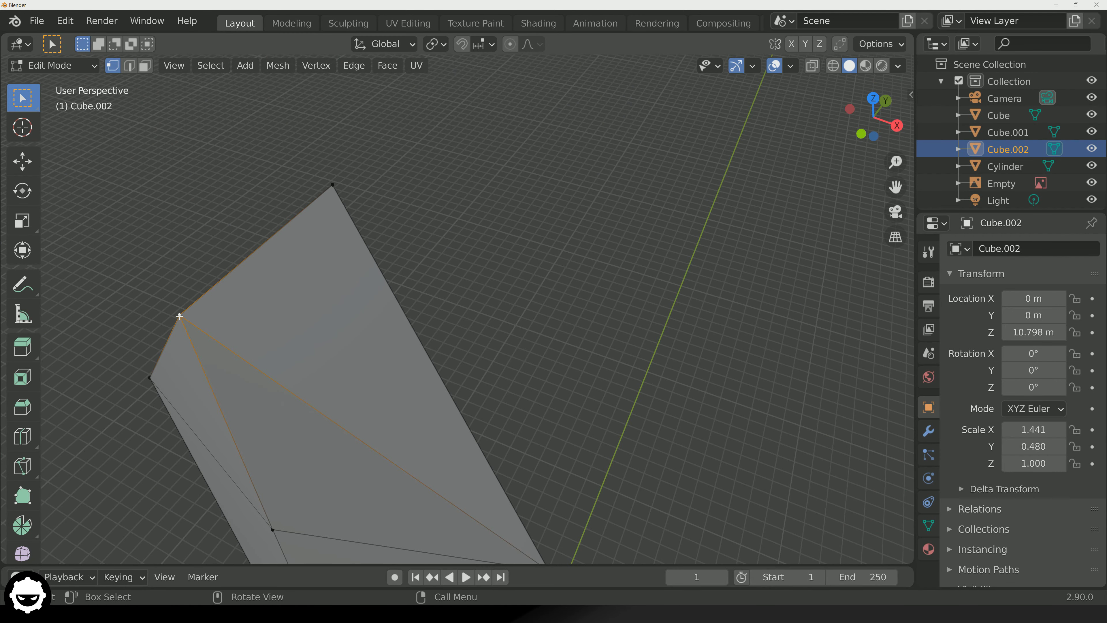
{"action": "key", "text": "g"}
{"action": "key", "text": "y"}
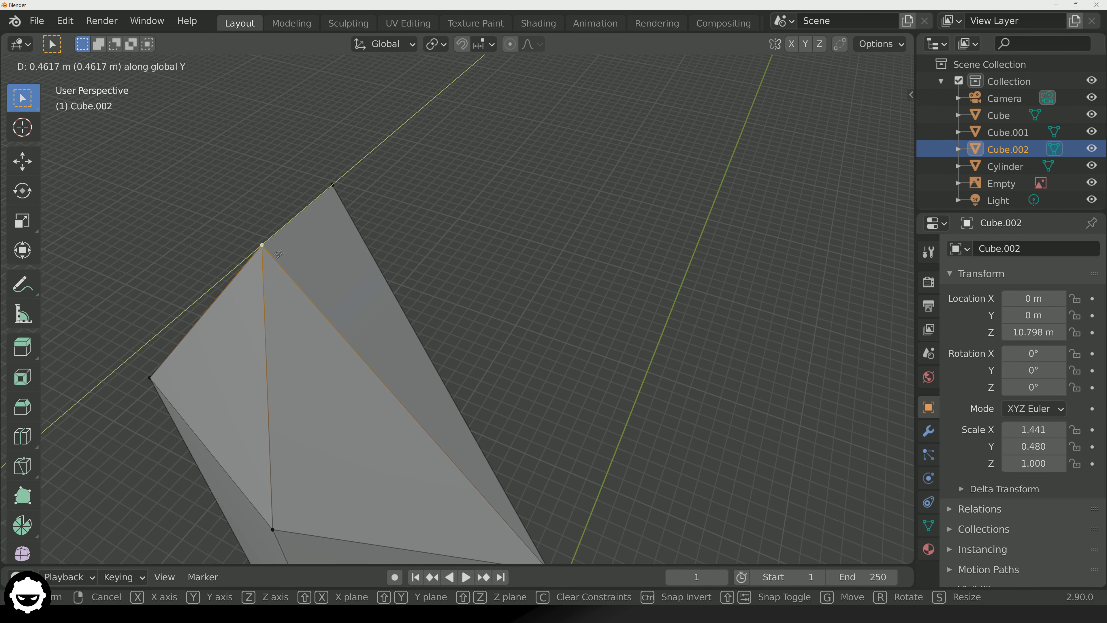
{"action": "type", "text": "0.48"}
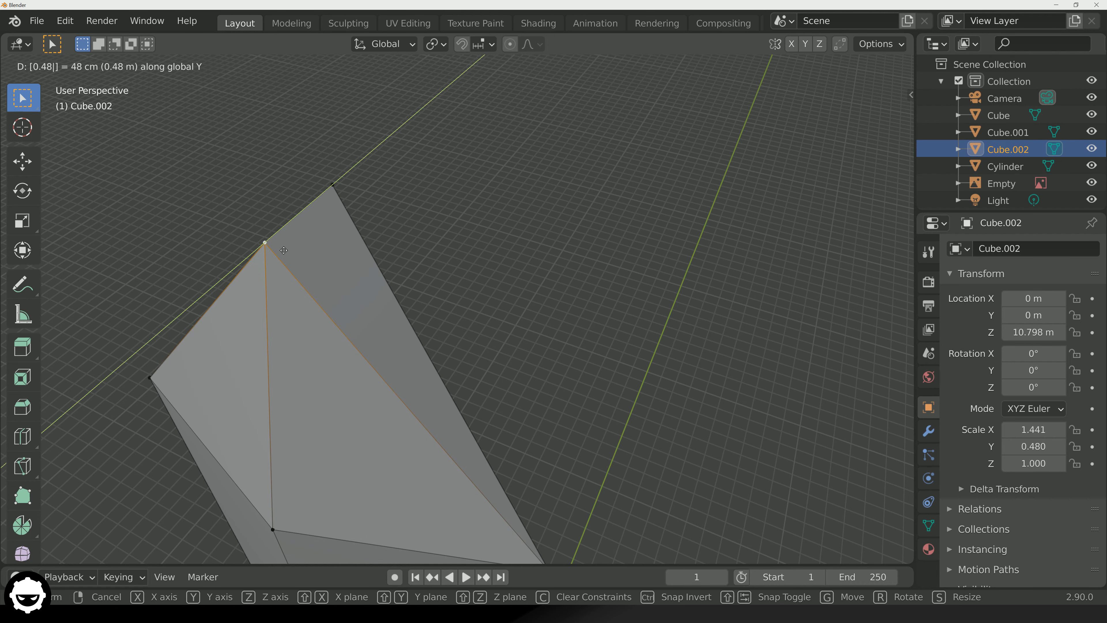
{"action": "key", "text": "Return"}
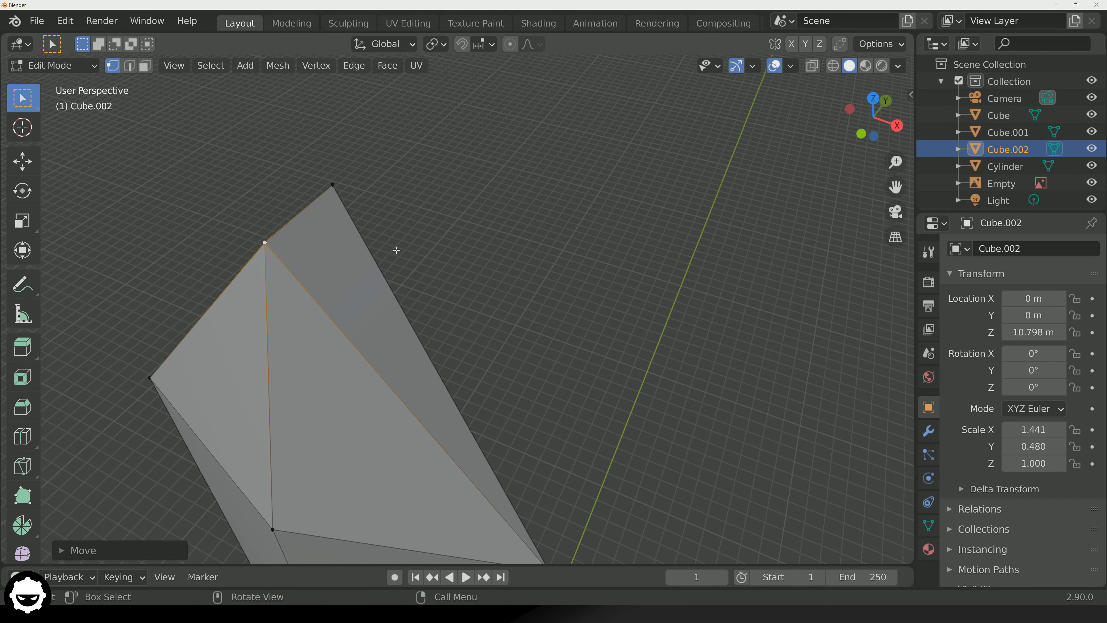
Move the blade's +Y tip vertex -0.48 m along the Y axis so that both tip vertices meet in one point.
{"action": "left_click", "coordinate": [332, 184]}
{"action": "key", "text": "shift+v"}
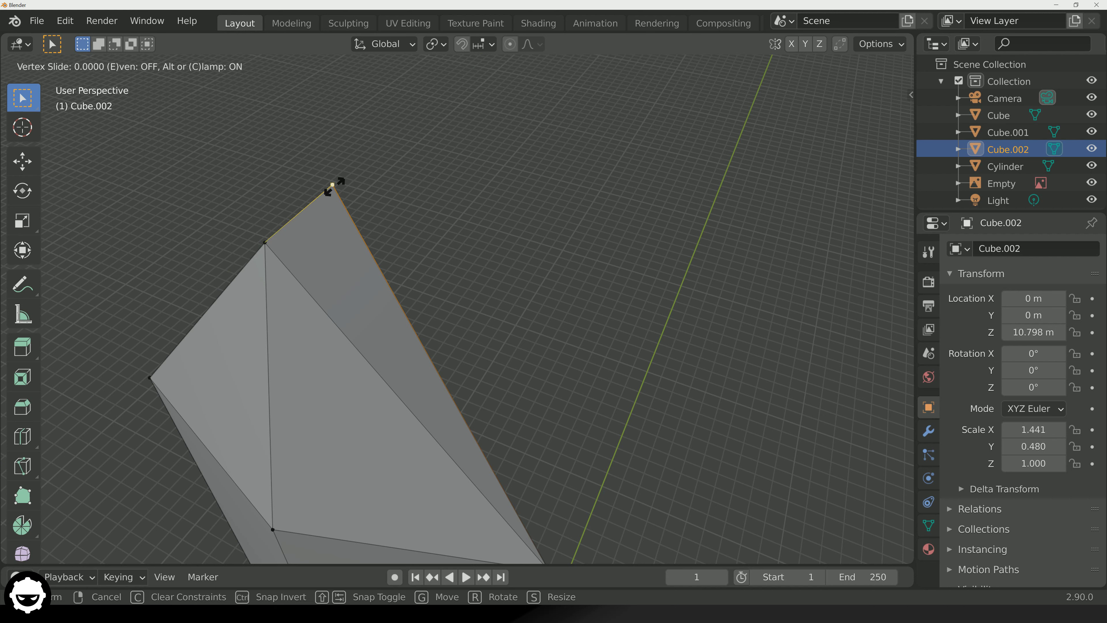
{"action": "key", "text": "g"}
{"action": "key", "text": "y"}
{"action": "key", "text": "y"}
{"action": "type", "text": "0.48"}
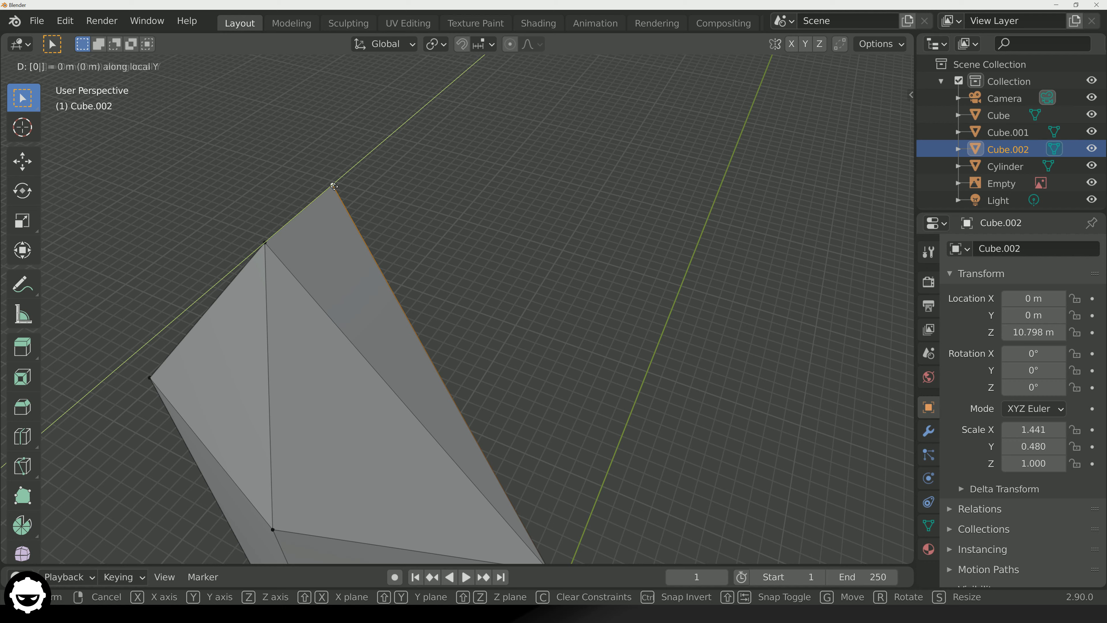
{"action": "key", "text": "BackSpace"}
{"action": "key", "text": "BackSpace"}
{"action": "key", "text": "BackSpace"}
{"action": "key", "text": "BackSpace"}
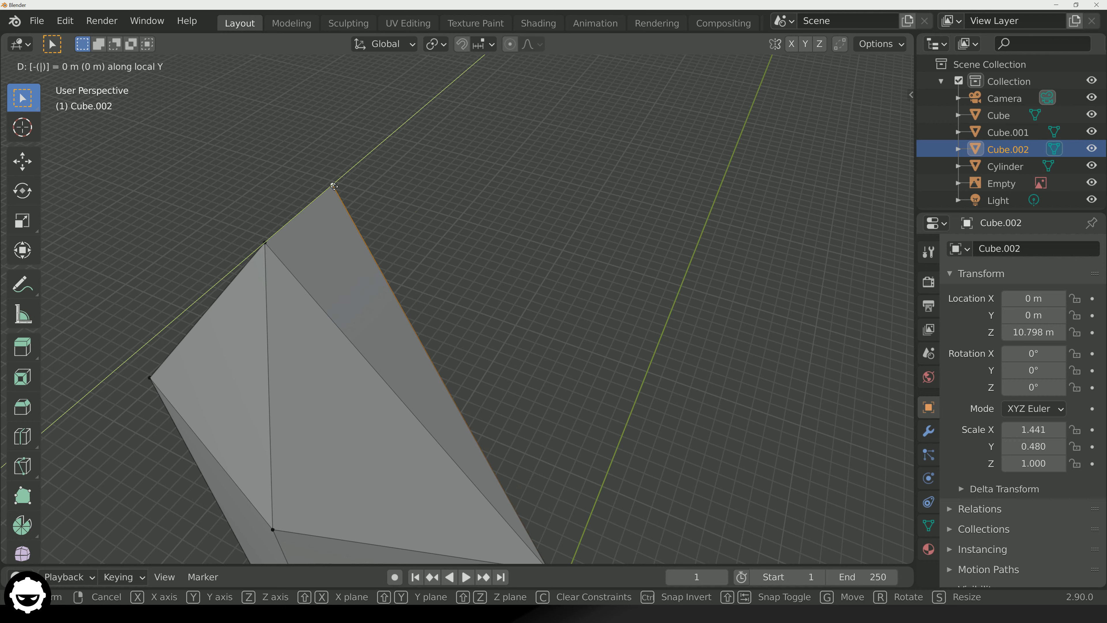
{"action": "key", "text": "minus"}
{"action": "type", "text": "0.48"}
{"action": "key", "text": "Return"}
Merge the overlapping vertices at the point of the blade into one.
{"action": "middle_click_drag", "start_coordinate": [462, 274], "coordinate": [62, 228]}
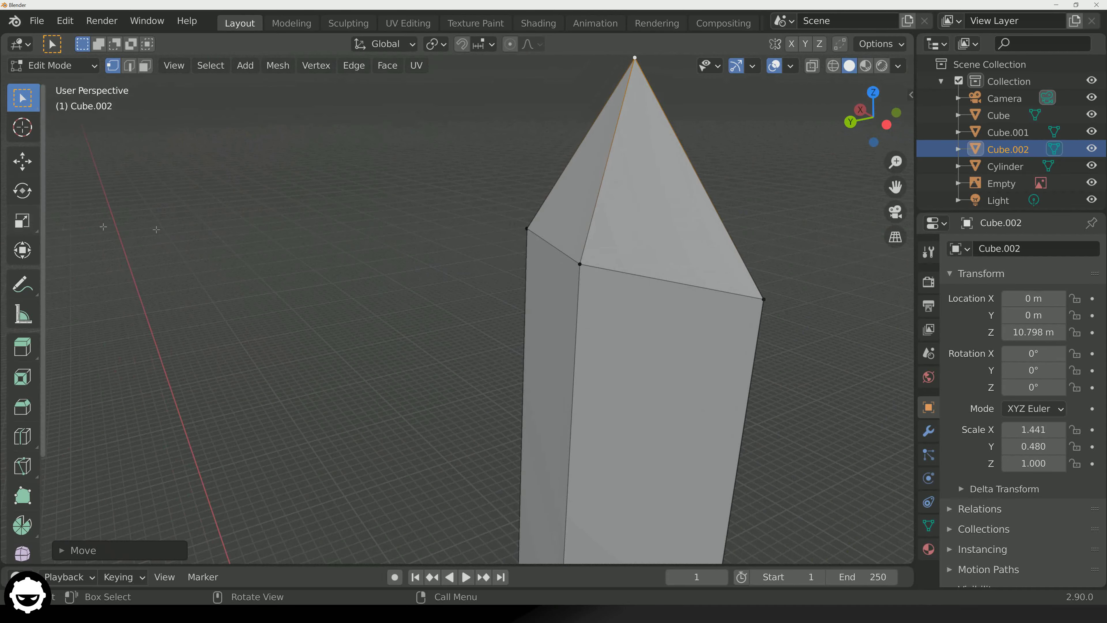
{"action": "middle_click_drag", "start_coordinate": [635, 228], "coordinate": [502, 289]}
{"action": "left_click", "coordinate": [432, 249]}
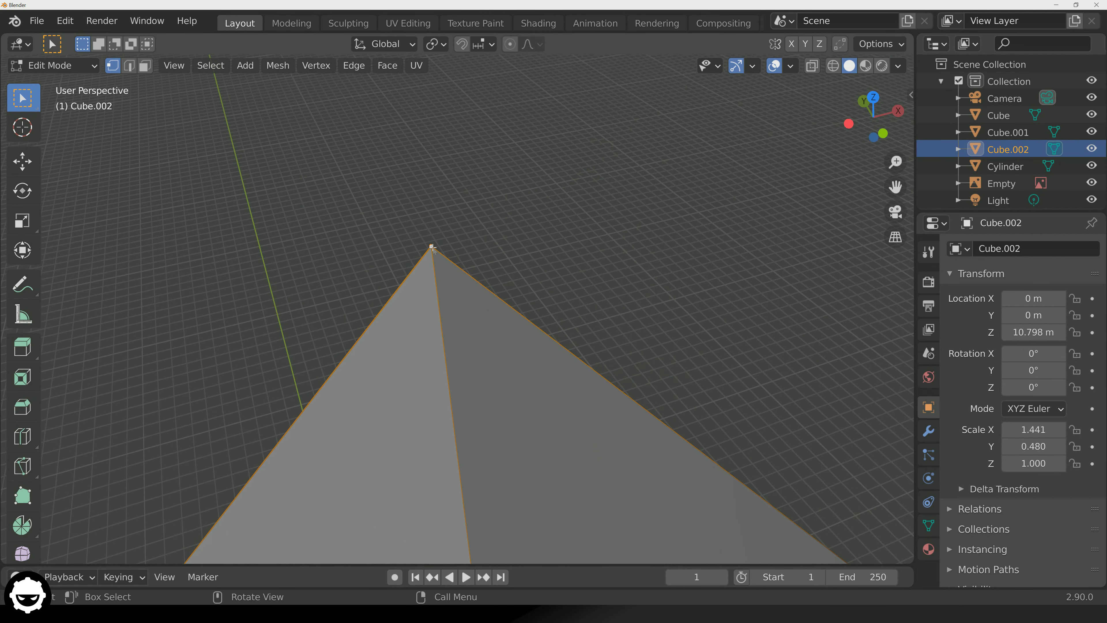
{"action": "right_click", "coordinate": [434, 250]}
{"action": "mouse_move", "coordinate": [422, 375]}
{"action": "left_click", "coordinate": [585, 377]}
Leave Edit Mode, select the reference image behind the sword and set its X scale to 10.
{"action": "middle_click_drag", "start_coordinate": [585, 377], "coordinate": [748, 326]}
{"action": "scroll", "coordinate": [748, 325], "scroll_direction": "down", "scroll_amount": 8}
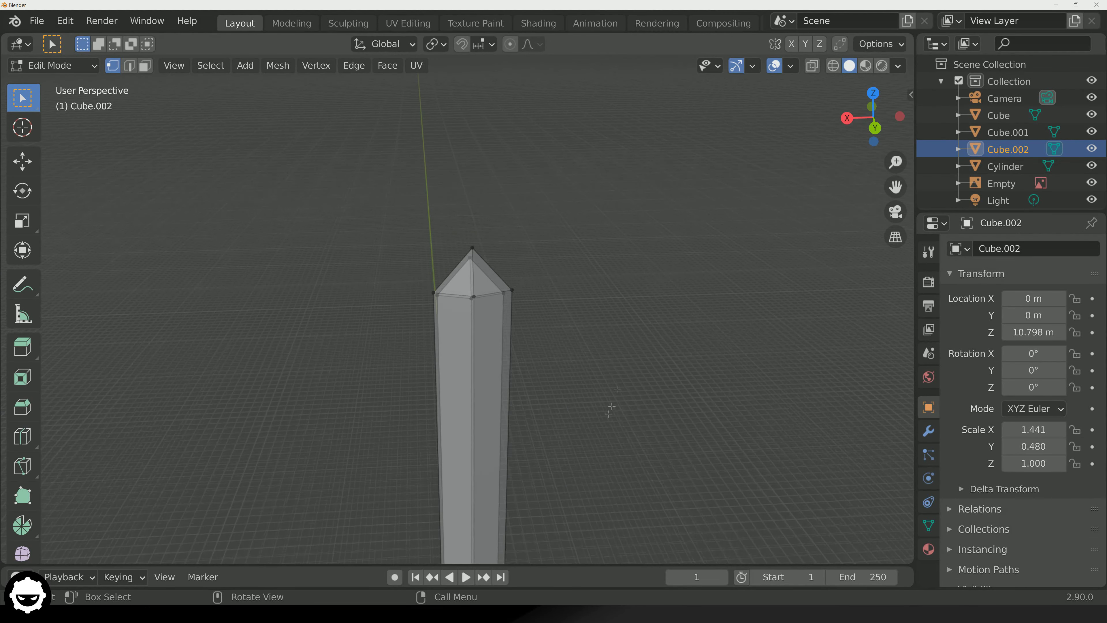
{"action": "scroll", "coordinate": [532, 414], "scroll_direction": "up", "scroll_amount": 2}
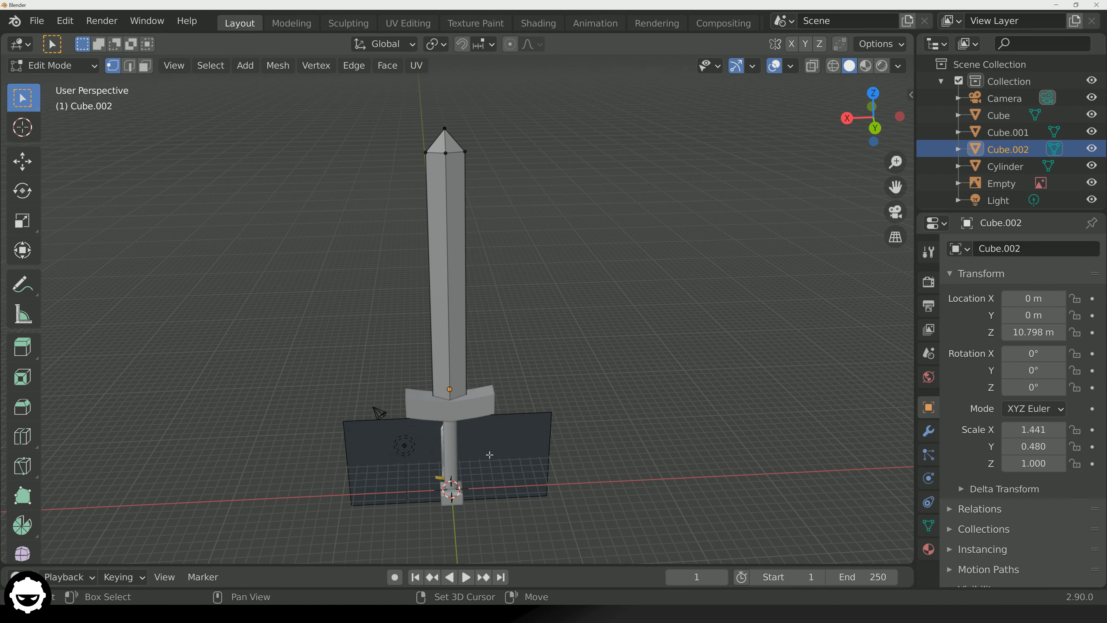
{"action": "scroll", "coordinate": [491, 463], "scroll_direction": "up", "scroll_amount": 2}
{"action": "scroll", "coordinate": [490, 462], "scroll_direction": "down", "scroll_amount": 1}
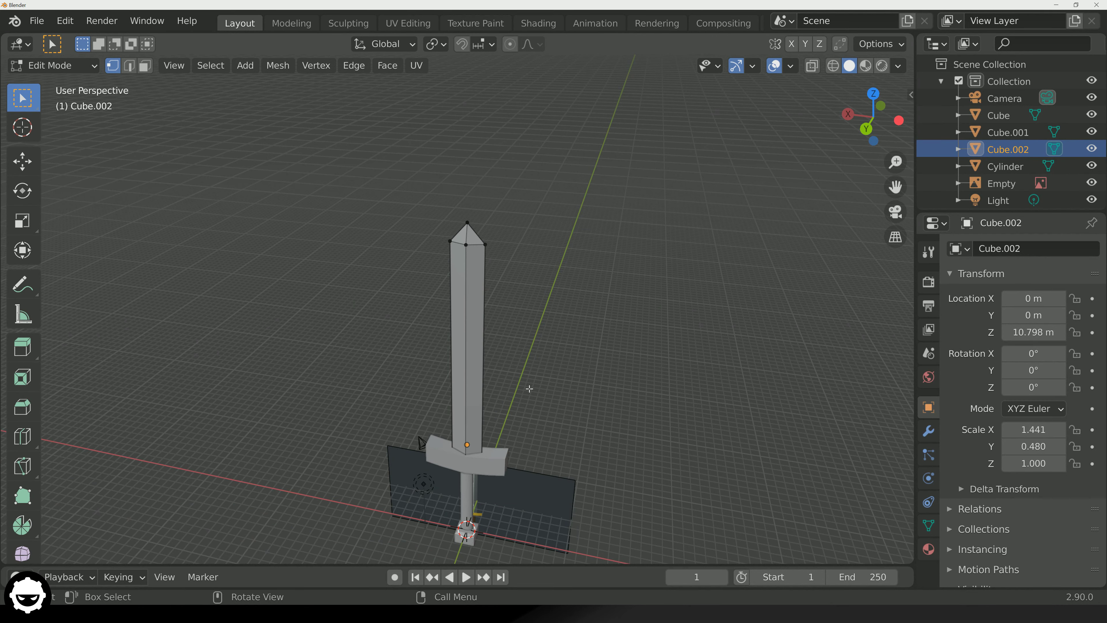
{"action": "middle_click_drag", "start_coordinate": [554, 491], "coordinate": [497, 514]}
{"action": "key", "text": "Tab"}
{"action": "left_click", "coordinate": [518, 509]}
{"action": "left_click", "coordinate": [1033, 430]}
{"action": "left_click", "coordinate": [1021, 429]}
{"action": "type", "text": "10"}
{"action": "key", "text": "Return"}
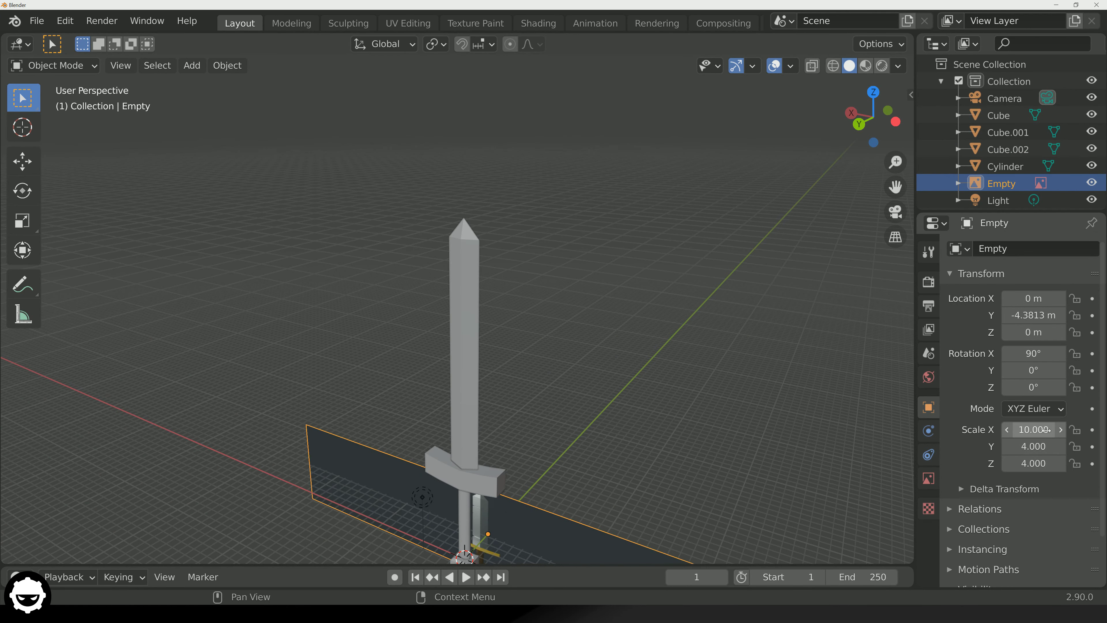
Set the reference image's Y and Z scale to 10 as well.
{"action": "left_click", "coordinate": [1033, 446]}
{"action": "type", "text": "10"}
{"action": "key", "text": "Tab"}
{"action": "type", "text": "10"}
{"action": "key", "text": "Return"}
Move the reference image up along the Z axis to a height of about 33.6 m.
{"action": "key", "text": "g"}
{"action": "key", "text": "z"}
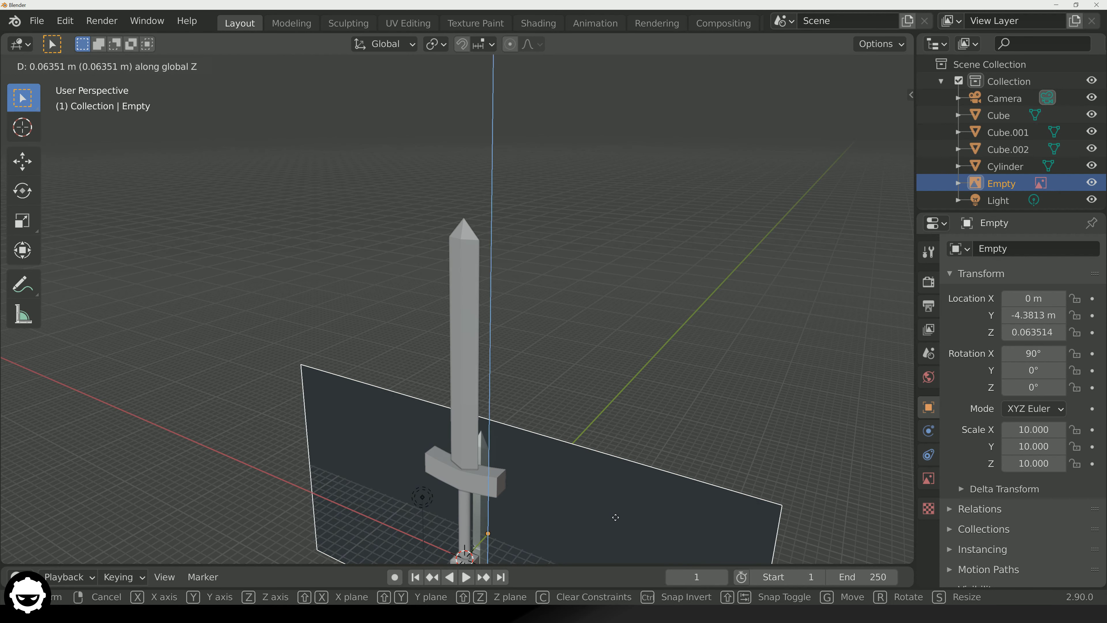
{"action": "left_click", "coordinate": [636, 181]}
Select the blade in front of the enlarged reference image and enter Edit Mode on it.
{"action": "mouse_move", "coordinate": [633, 181]}
{"action": "middle_mouse_down"}
{"action": "mouse_move", "coordinate": [601, 178]}
{"action": "mouse_move", "coordinate": [513, 206]}
{"action": "mouse_move", "coordinate": [625, 225]}
{"action": "mouse_move", "coordinate": [650, 188]}
{"action": "middle_mouse_up"}
{"action": "scroll", "coordinate": [481, 144], "scroll_direction": "up", "scroll_amount": 4}
{"action": "middle_click_drag", "start_coordinate": [545, 136], "coordinate": [461, 159]}
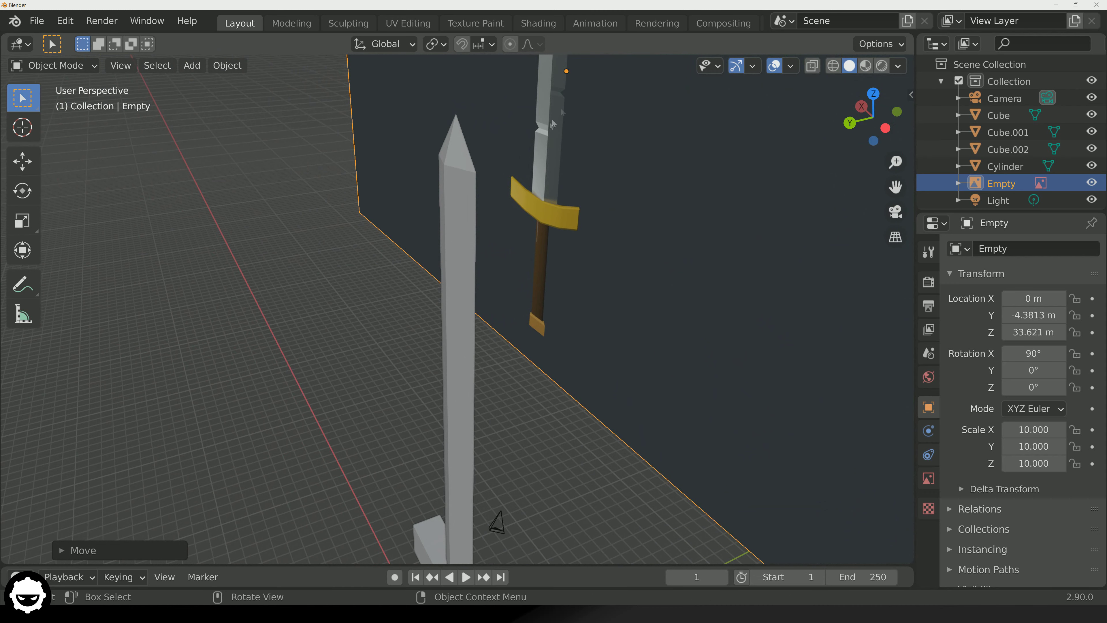
{"action": "scroll", "coordinate": [574, 115], "scroll_direction": "up", "scroll_amount": 1}
{"action": "middle_click_drag", "start_coordinate": [575, 115], "coordinate": [576, 207], "text": "shift"}
{"action": "middle_click_drag", "start_coordinate": [531, 348], "coordinate": [602, 334]}
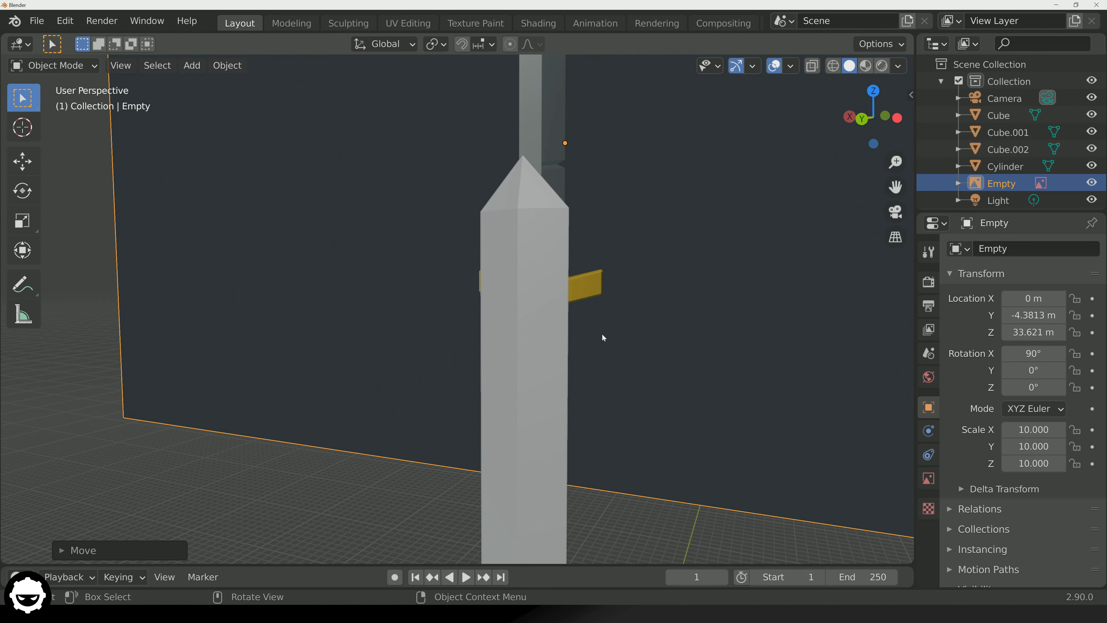
{"action": "middle_click_drag", "start_coordinate": [599, 332], "coordinate": [543, 356]}
{"action": "left_click", "coordinate": [503, 350]}
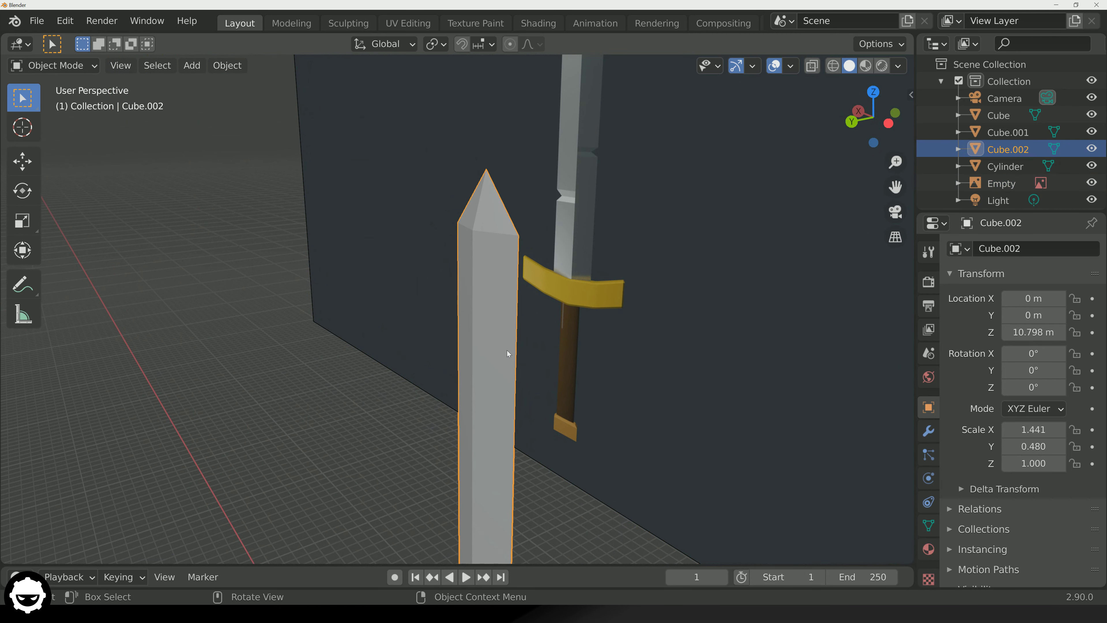
{"action": "key", "text": "Tab"}
{"action": "middle_click_drag", "start_coordinate": [513, 349], "coordinate": [565, 384]}
{"action": "scroll", "coordinate": [493, 384], "scroll_direction": "down", "scroll_amount": 4}
{"action": "scroll", "coordinate": [523, 392], "scroll_direction": "up", "scroll_amount": 4}
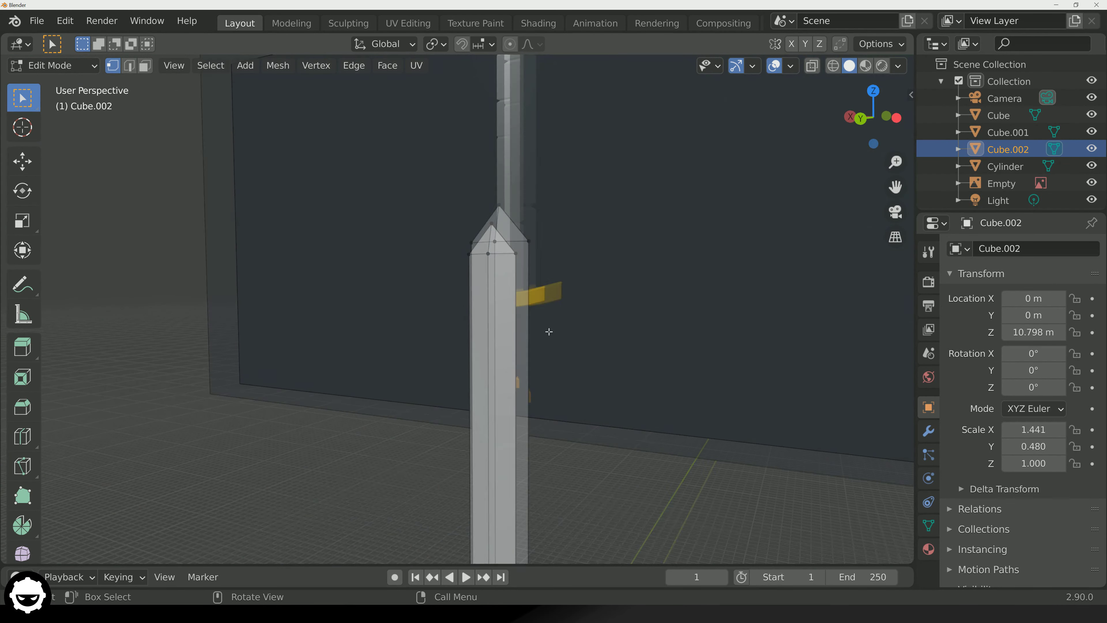
Inspect the blade's tip, side edges and lower end from several angles.
{"action": "scroll", "coordinate": [549, 333], "scroll_direction": "up", "scroll_amount": 3}
{"action": "middle_click_drag", "start_coordinate": [545, 329], "coordinate": [530, 154]}
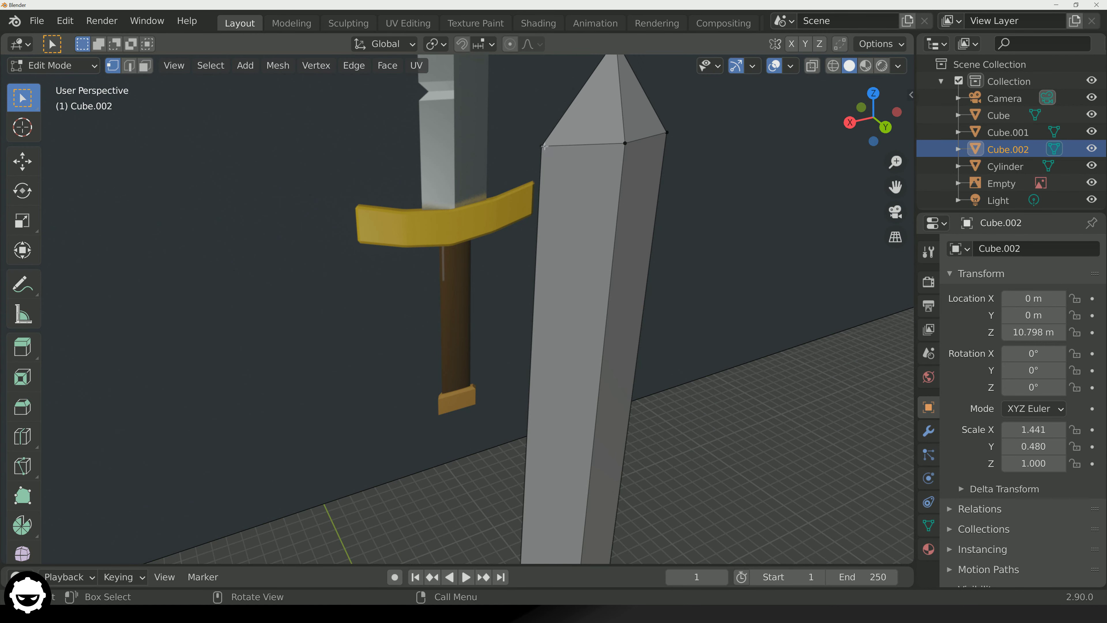
{"action": "middle_click_drag", "start_coordinate": [635, 133], "coordinate": [593, 345]}
{"action": "scroll", "coordinate": [592, 345], "scroll_direction": "down", "scroll_amount": 5}
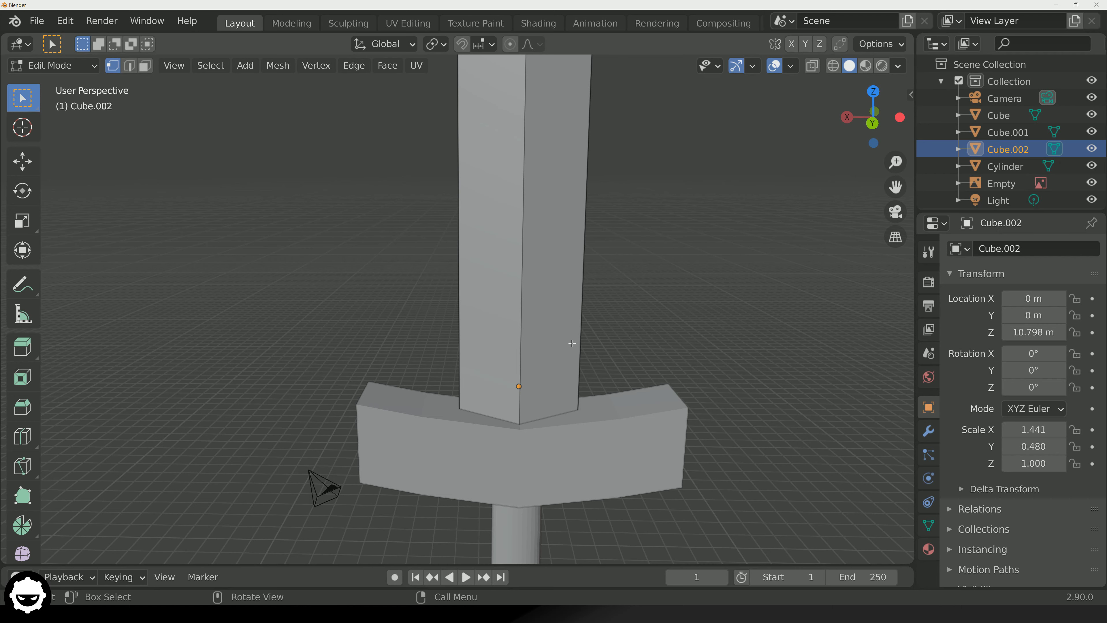
{"action": "middle_click_drag", "start_coordinate": [572, 343], "coordinate": [487, 3], "text": "shift"}
{"action": "middle_click_drag", "start_coordinate": [559, 101], "coordinate": [465, 233], "text": "shift"}
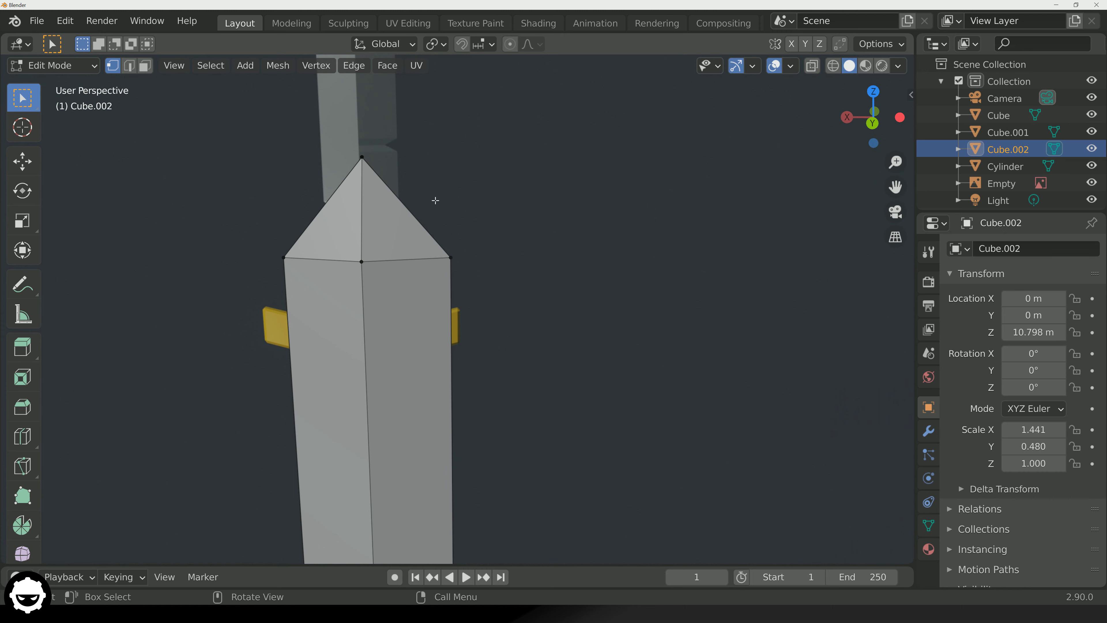
{"action": "middle_click_drag", "start_coordinate": [435, 200], "coordinate": [272, 237]}
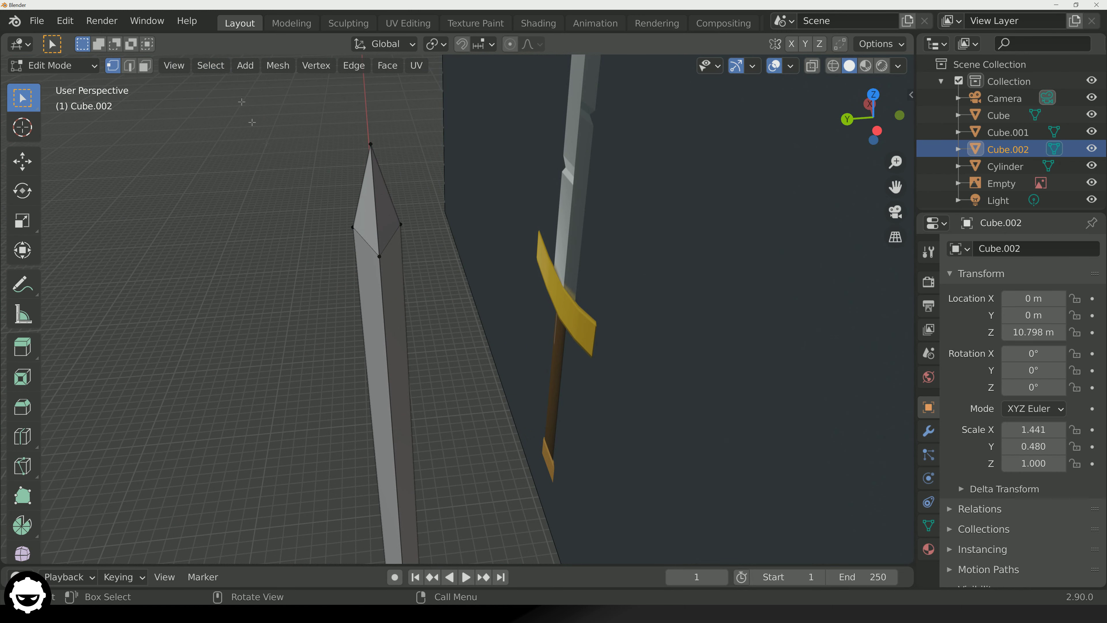
Merge the two nearly coincident vertices at the base of the tip on one side edge of the blade, using At First.
{"action": "left_click", "coordinate": [377, 256]}
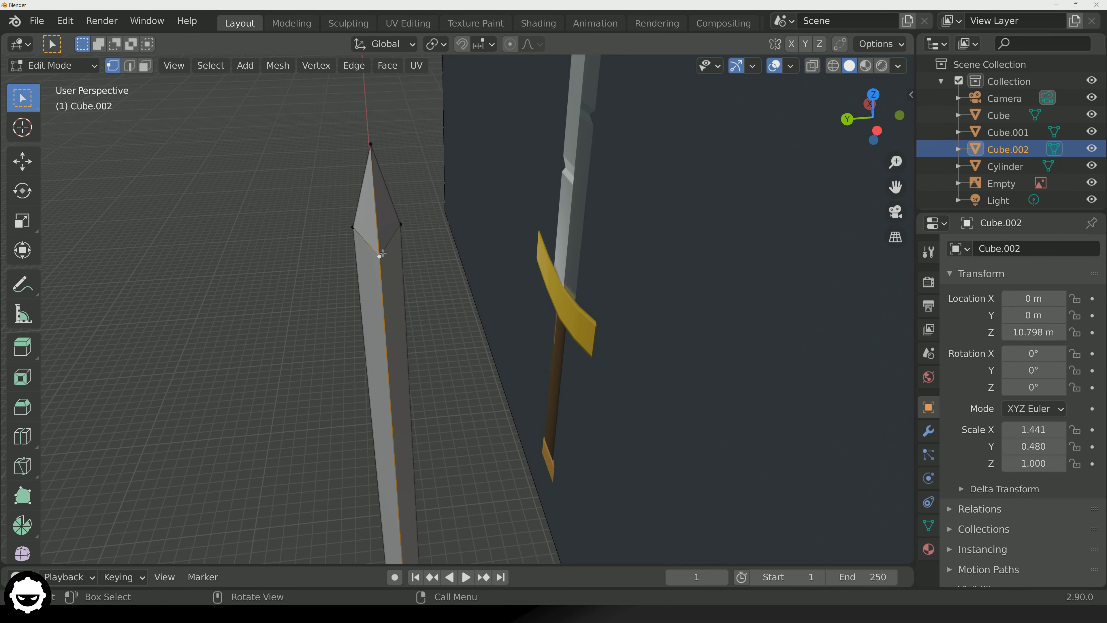
{"action": "scroll", "coordinate": [382, 253], "scroll_direction": "up", "scroll_amount": 5}
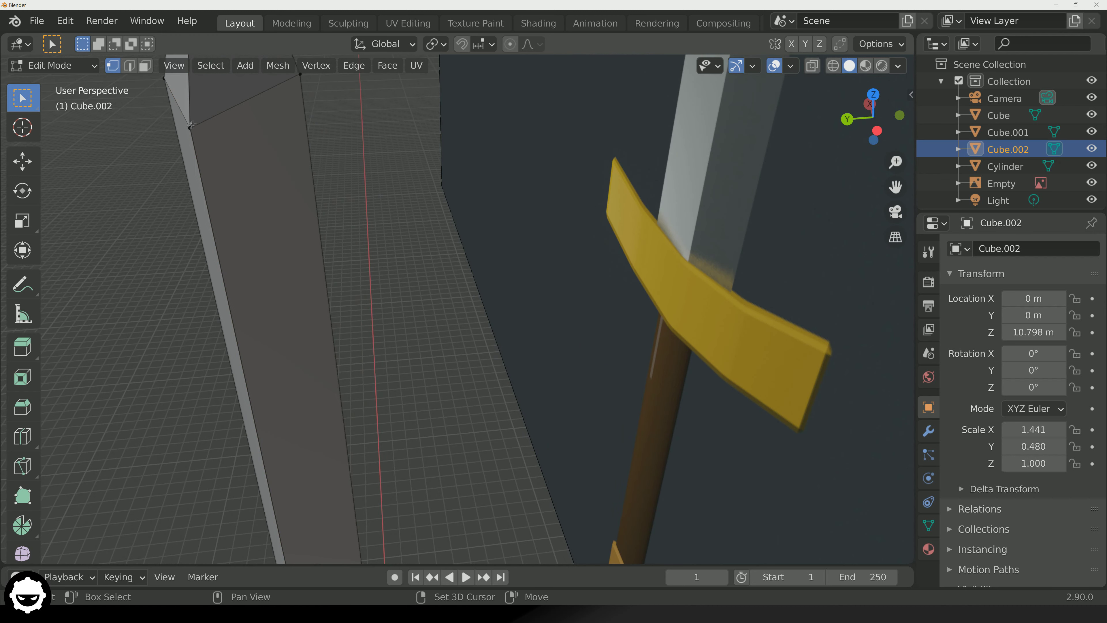
{"action": "scroll", "coordinate": [193, 127], "scroll_direction": "up", "scroll_amount": 2}
{"action": "mouse_move", "coordinate": [193, 128]}
{"action": "middle_mouse_down", "text": "shift"}
{"action": "mouse_move", "coordinate": [561, 385]}
{"action": "mouse_move", "coordinate": [550, 384]}
{"action": "middle_mouse_up", "text": "shift"}
{"action": "left_click", "coordinate": [432, 307]}
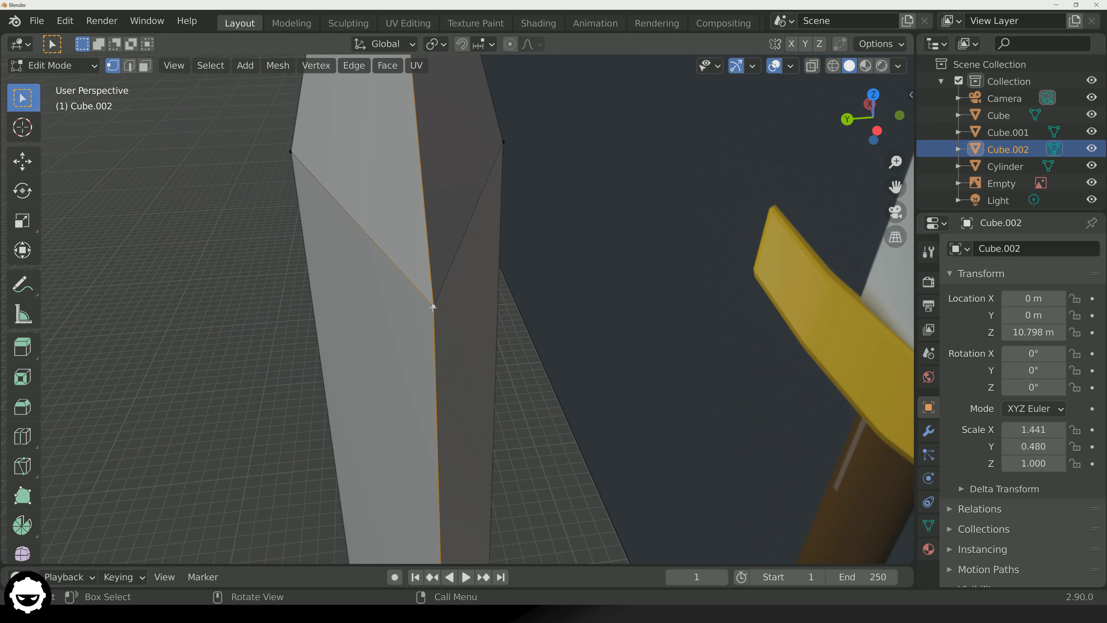
{"action": "scroll", "coordinate": [435, 305], "scroll_direction": "up", "scroll_amount": 2}
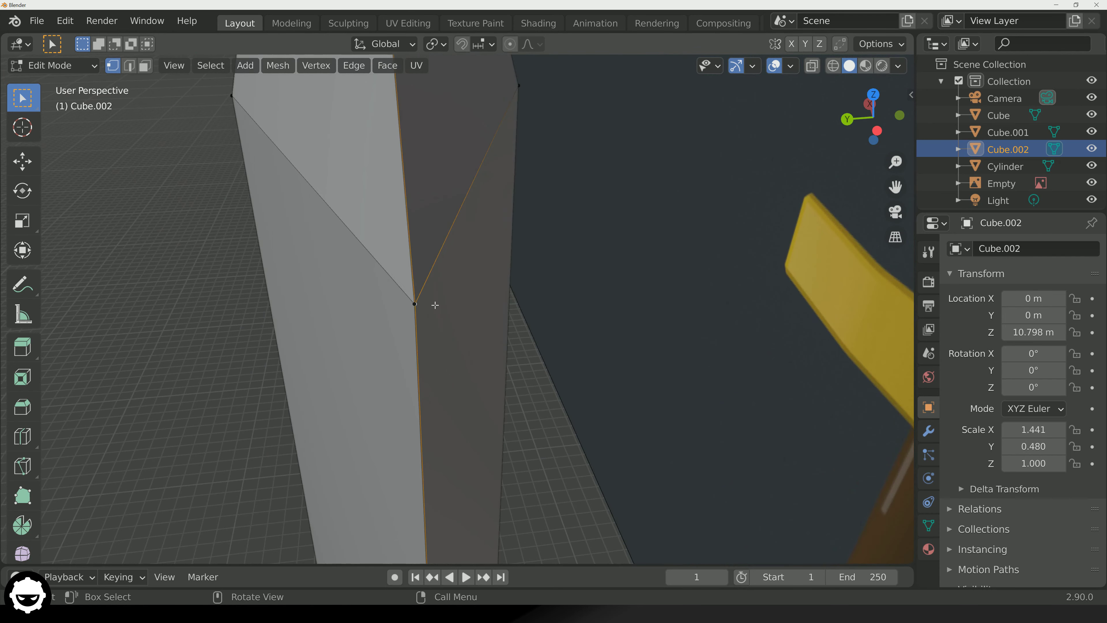
{"action": "scroll", "coordinate": [435, 304], "scroll_direction": "up", "scroll_amount": 3}
{"action": "scroll", "coordinate": [271, 284], "scroll_direction": "down", "scroll_amount": 2}
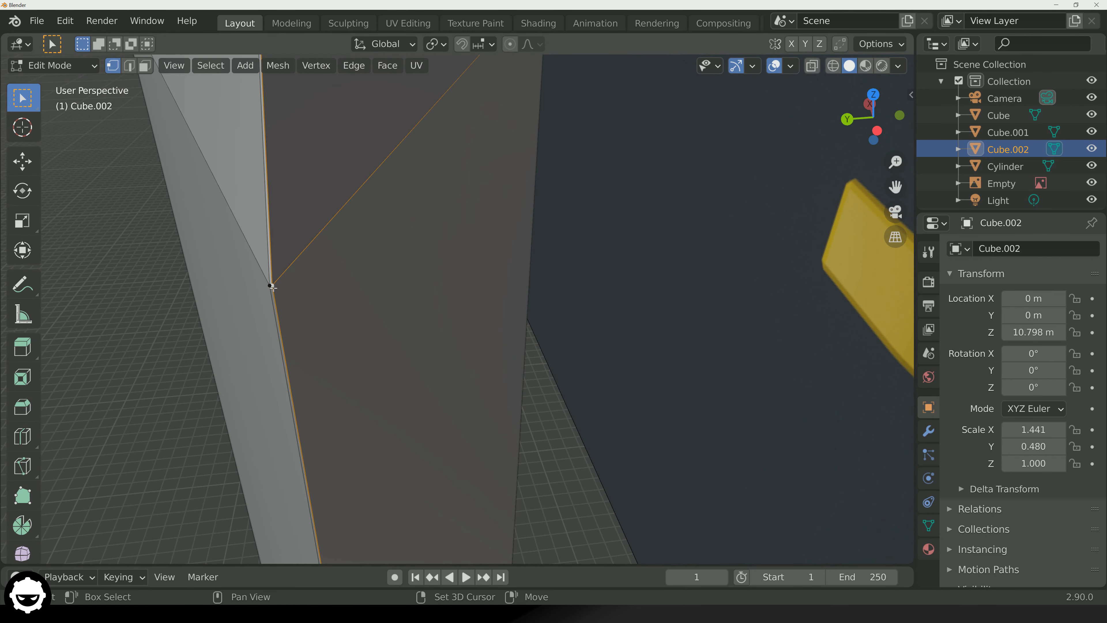
{"action": "left_click", "coordinate": [269, 285], "text": "shift"}
{"action": "right_click", "coordinate": [274, 287]}
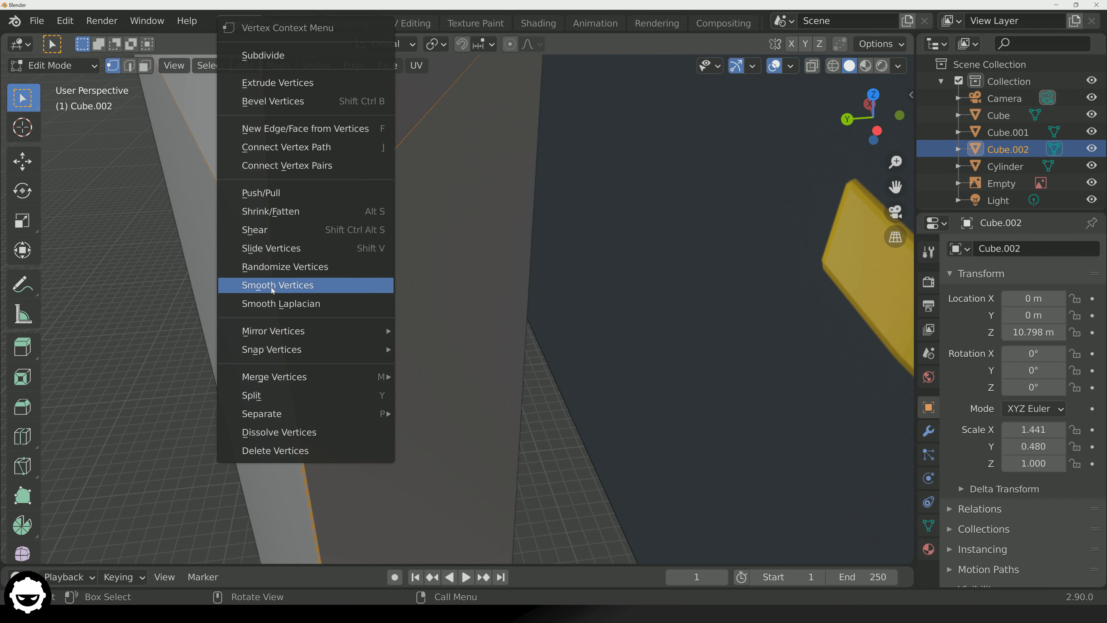
{"action": "mouse_move", "coordinate": [277, 381]}
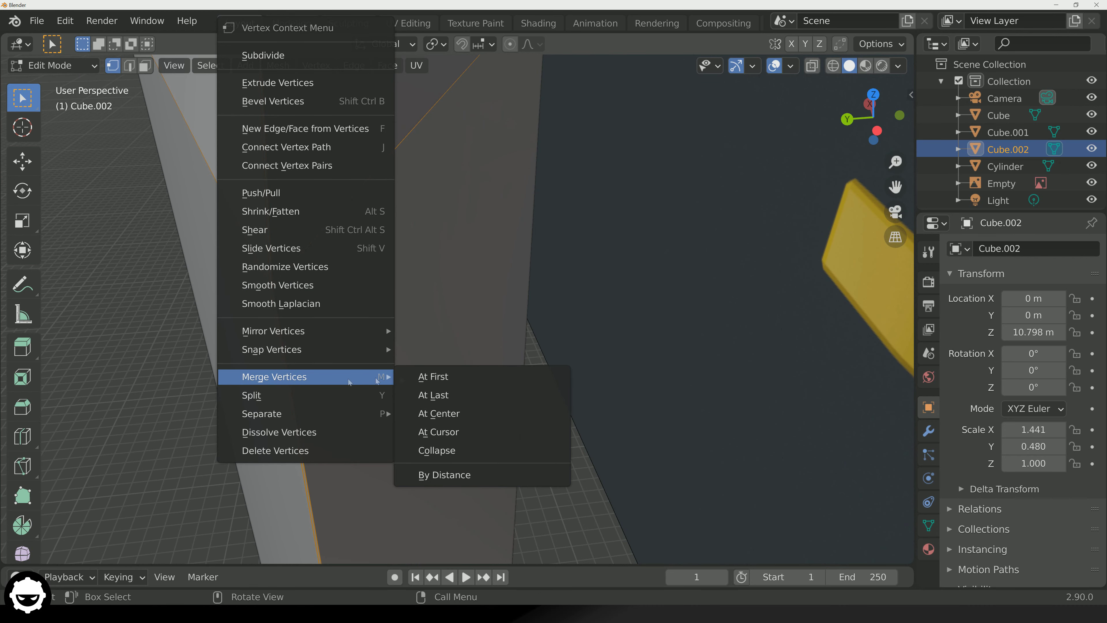
{"action": "left_click", "coordinate": [452, 377]}
Merge the doubled vertices at the base of the tip on the blade's opposite side edge, using At First.
{"action": "middle_click_drag", "start_coordinate": [321, 316], "coordinate": [522, 313]}
{"action": "left_click", "coordinate": [413, 455]}
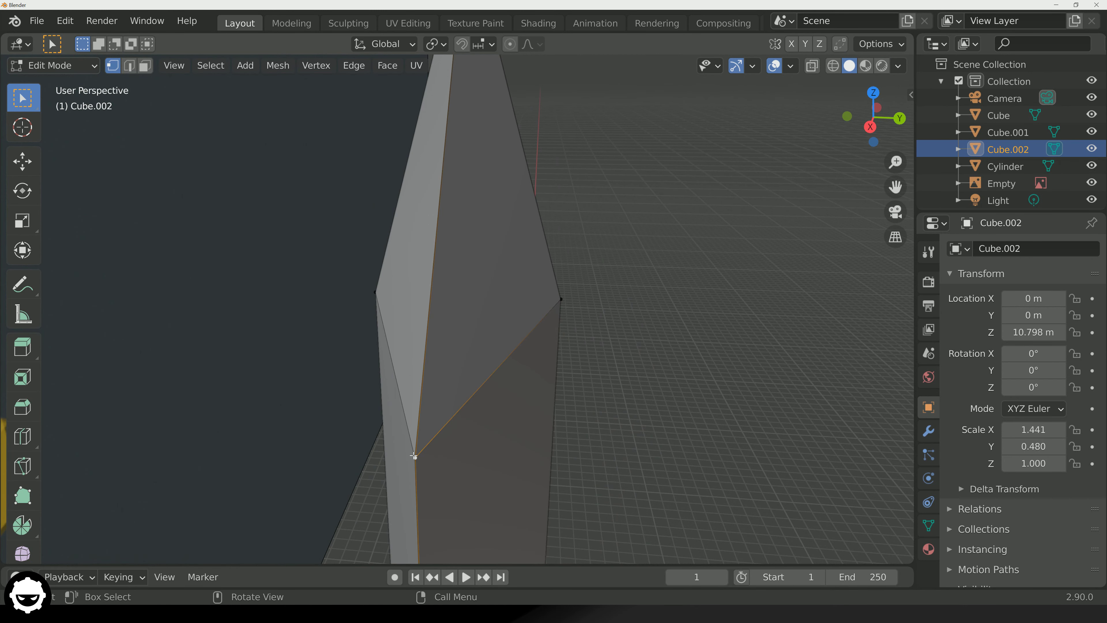
{"action": "scroll", "coordinate": [421, 451], "scroll_direction": "up", "scroll_amount": 2}
{"action": "middle_click_drag", "start_coordinate": [430, 447], "coordinate": [463, 324], "text": "shift"}
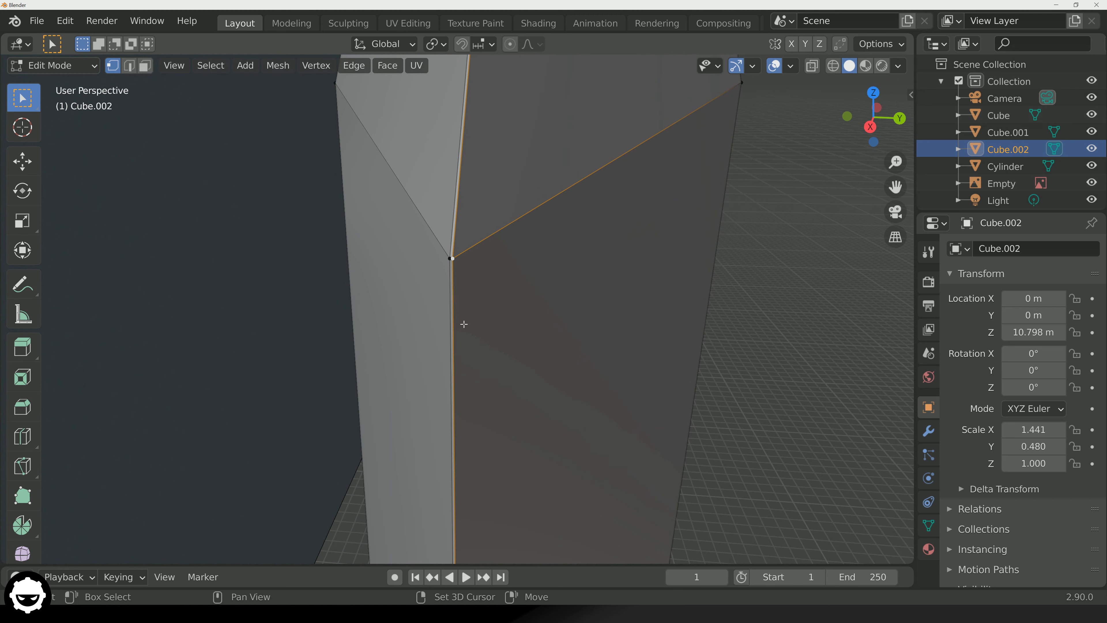
{"action": "left_click", "coordinate": [449, 258], "text": "shift"}
{"action": "right_click", "coordinate": [450, 258]}
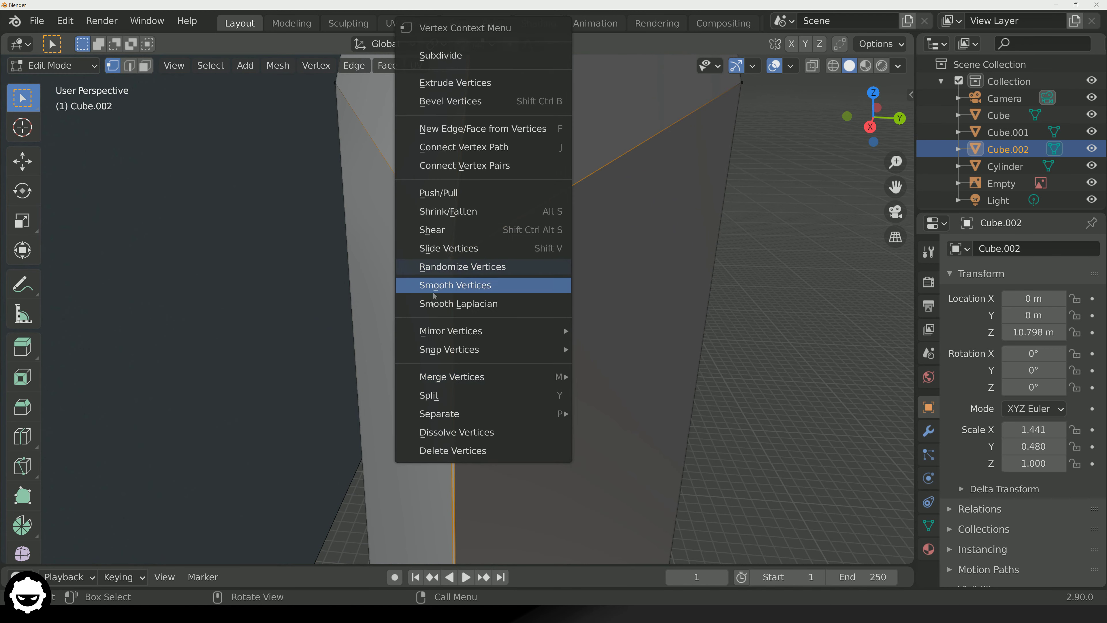
{"action": "mouse_move", "coordinate": [489, 382]}
{"action": "left_click", "coordinate": [650, 373]}
{"action": "scroll", "coordinate": [499, 366], "scroll_direction": "down", "scroll_amount": 5}
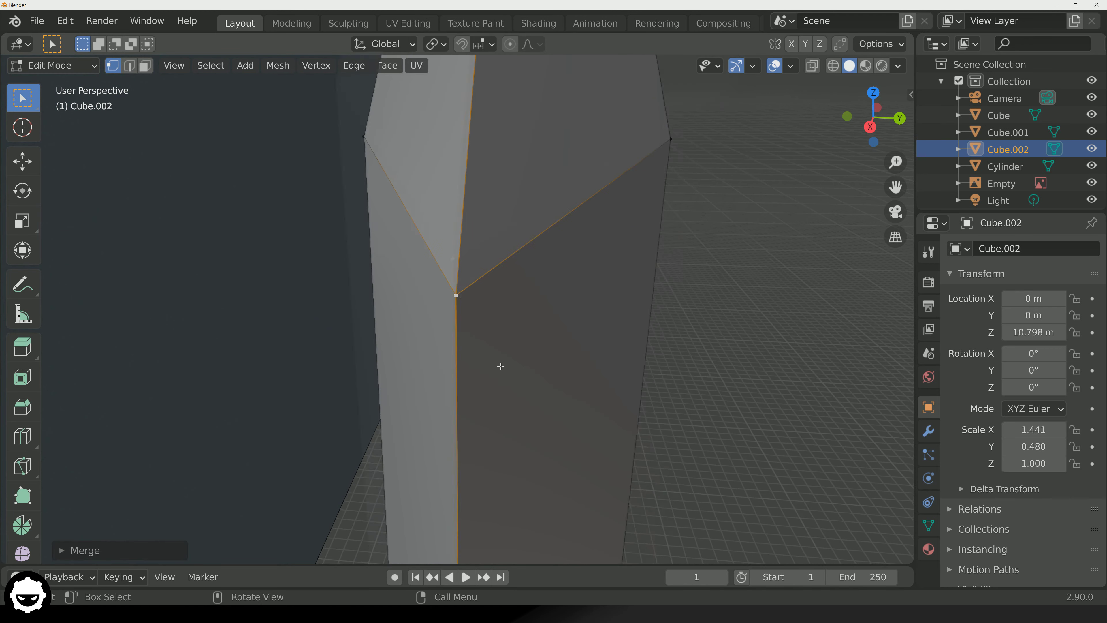
Leave Edit Mode and hide the crossguard (Cube.001) to expose the blade's lower end.
{"action": "scroll", "coordinate": [551, 405], "scroll_direction": "down", "scroll_amount": 5}
{"action": "middle_click_drag", "start_coordinate": [551, 404], "coordinate": [500, 451]}
{"action": "middle_click_drag", "start_coordinate": [477, 528], "coordinate": [498, 355]}
{"action": "scroll", "coordinate": [489, 502], "scroll_direction": "down", "scroll_amount": 3}
{"action": "scroll", "coordinate": [501, 354], "scroll_direction": "up", "scroll_amount": 5}
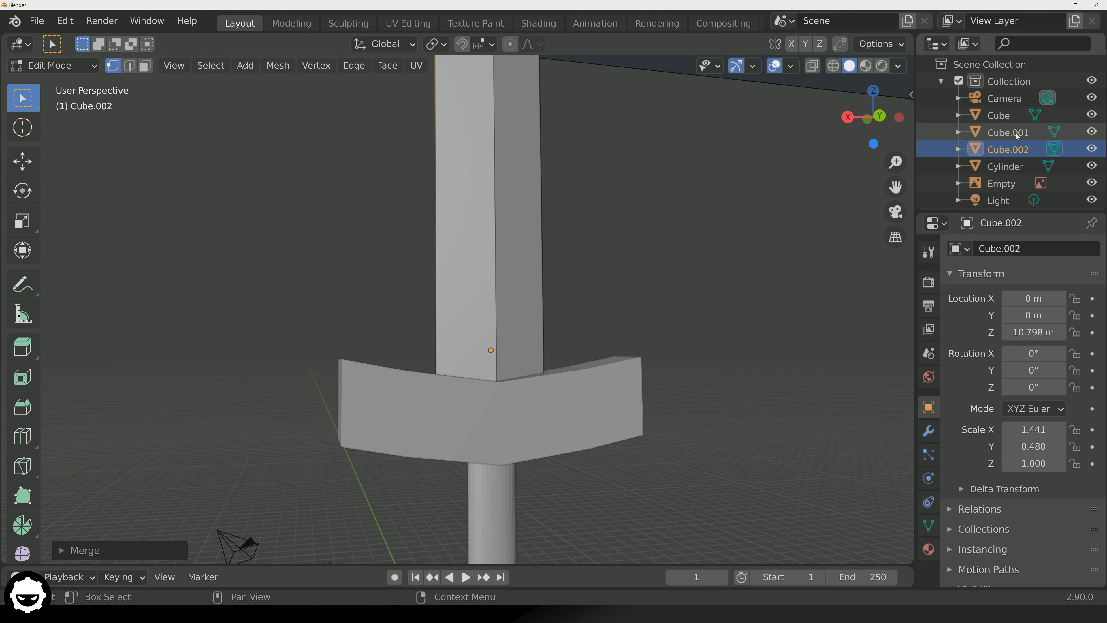
{"action": "key", "text": "Tab"}
{"action": "left_click", "coordinate": [1003, 134]}
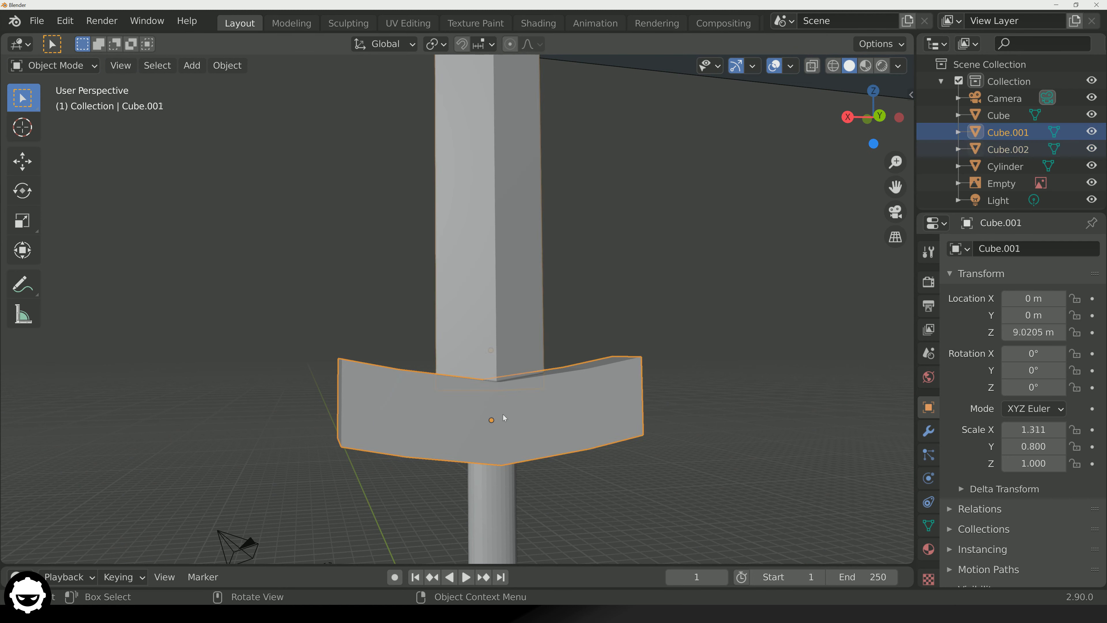
{"action": "left_click", "coordinate": [1092, 132]}
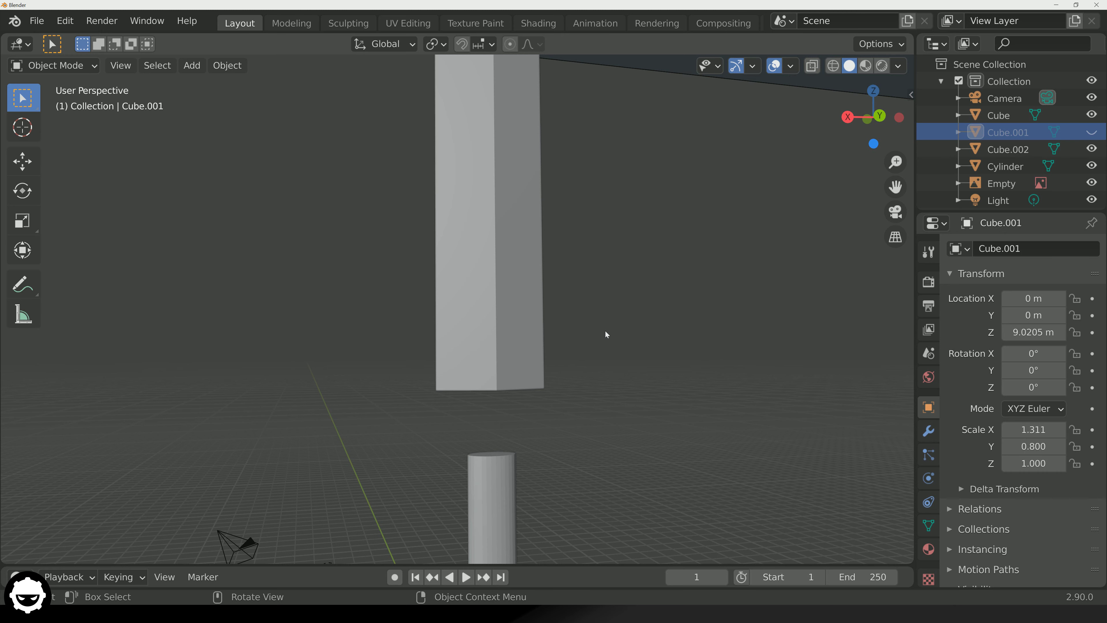
Enter Edit Mode on the blade and merge the doubled vertices at one bottom corner, using At First.
{"action": "left_click", "coordinate": [538, 336]}
{"action": "key", "text": "Tab"}
{"action": "middle_click_drag", "start_coordinate": [543, 351], "coordinate": [680, 379]}
{"action": "scroll", "coordinate": [594, 386], "scroll_direction": "up", "scroll_amount": 8}
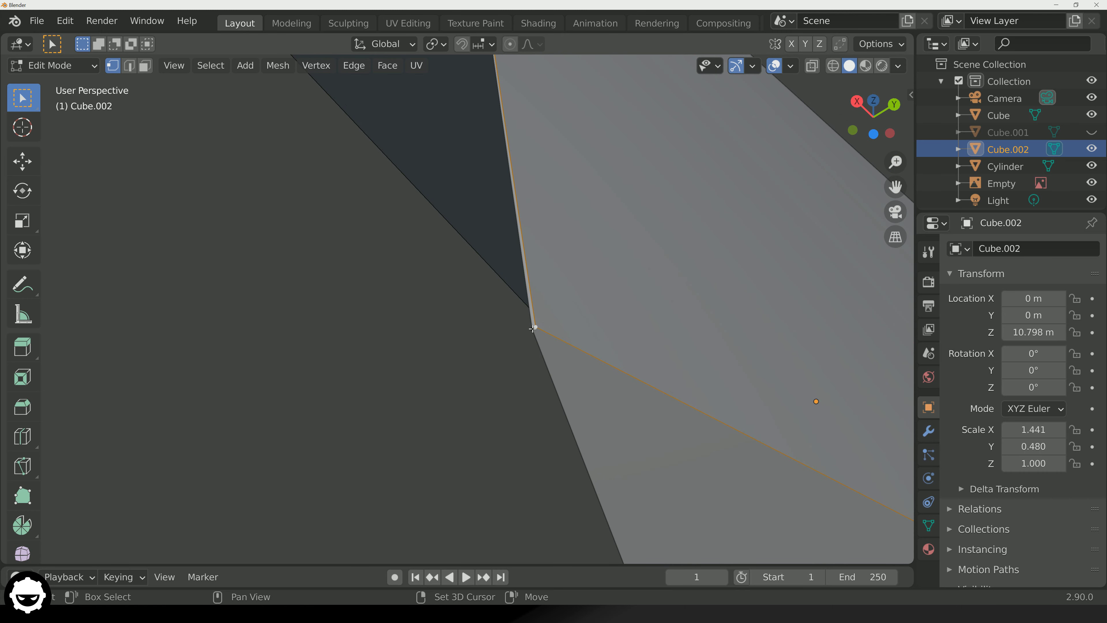
{"action": "left_click", "coordinate": [532, 327], "text": "shift"}
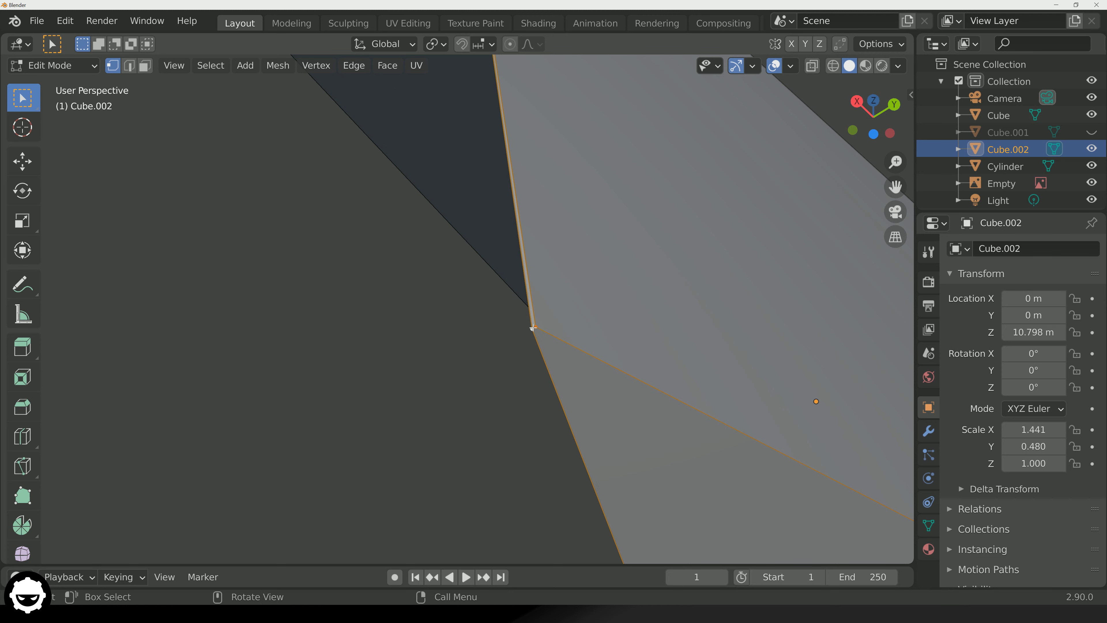
{"action": "right_click", "coordinate": [533, 327]}
{"action": "mouse_move", "coordinate": [539, 338]}
{"action": "mouse_move", "coordinate": [563, 376]}
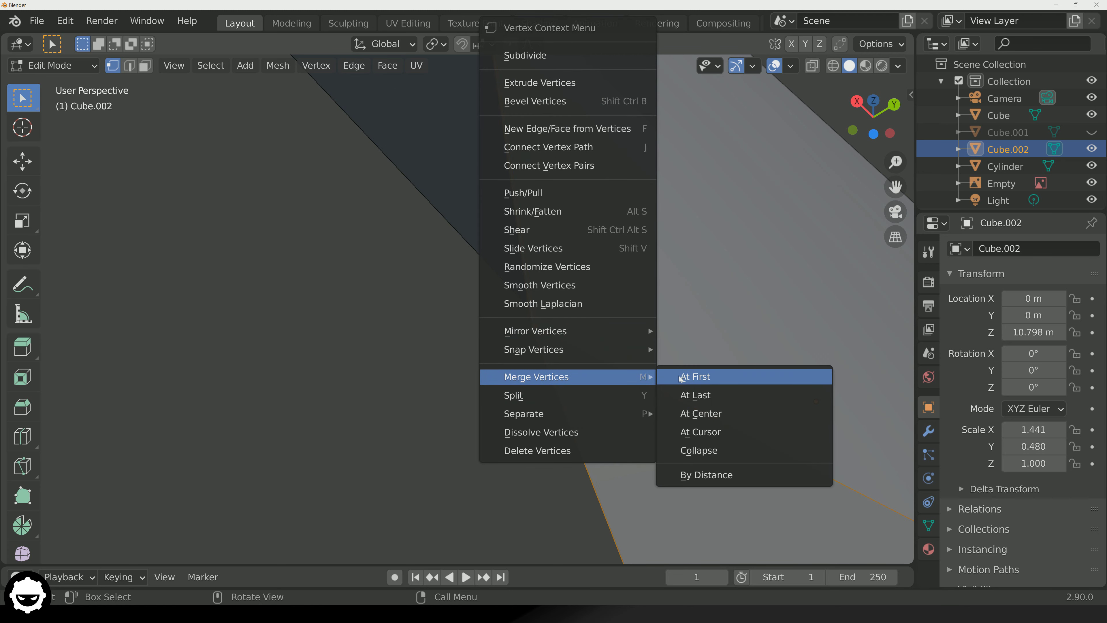
{"action": "left_click", "coordinate": [719, 377]}
Merge the doubled vertices at the blade's opposite bottom corner, using At First.
{"action": "middle_click_drag", "start_coordinate": [763, 379], "coordinate": [558, 387]}
{"action": "scroll", "coordinate": [558, 387], "scroll_direction": "down", "scroll_amount": 5}
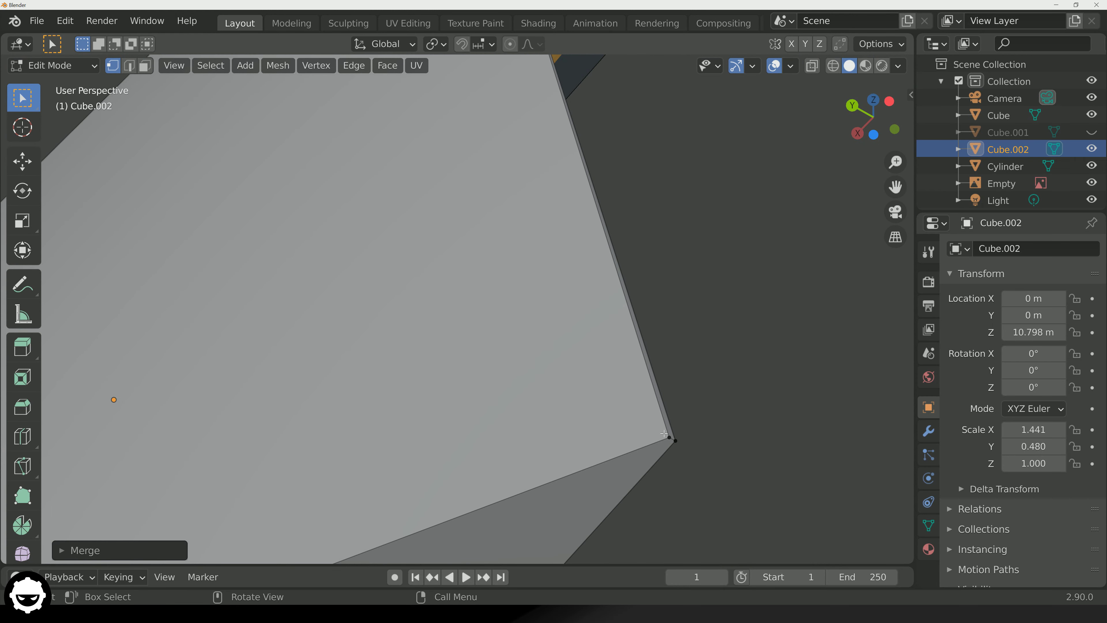
{"action": "left_click", "coordinate": [667, 436]}
{"action": "right_click", "coordinate": [671, 442]}
{"action": "mouse_move", "coordinate": [724, 442]}
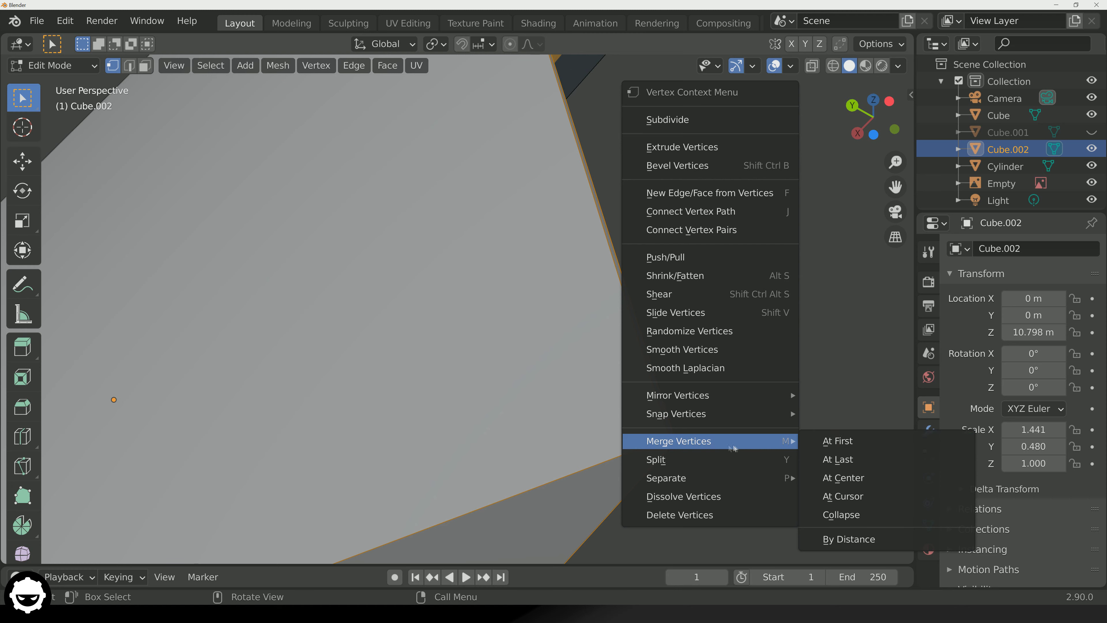
{"action": "left_click", "coordinate": [837, 441]}
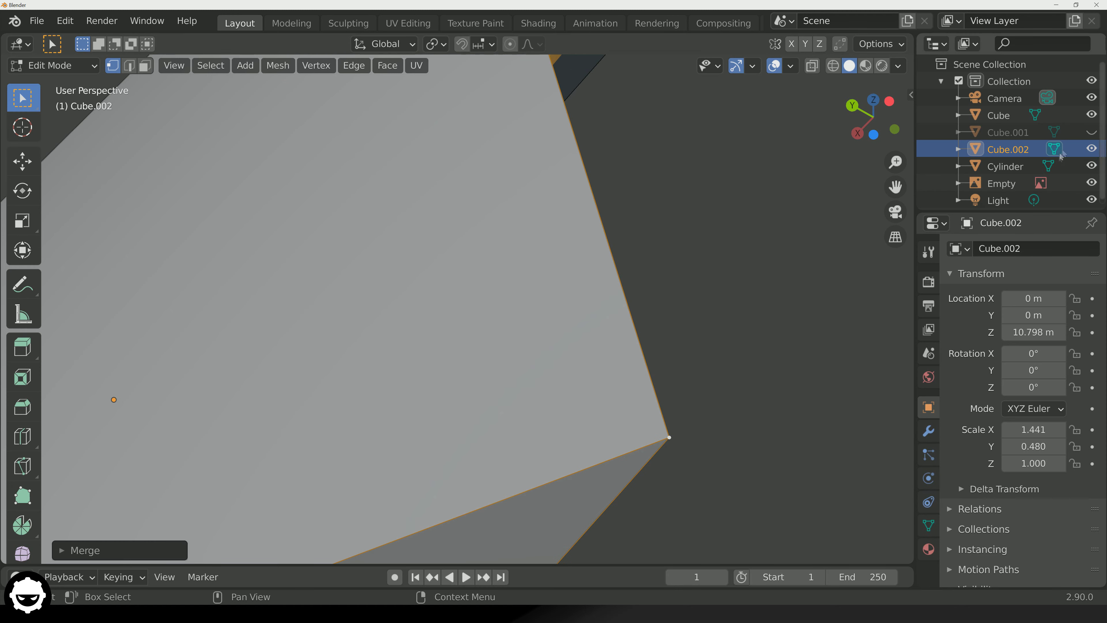
Unhide the crossguard (Cube.001) and bring the whole sword into view.
{"action": "left_click", "coordinate": [1090, 132]}
{"action": "middle_click_drag", "start_coordinate": [741, 305], "coordinate": [619, 356]}
{"action": "scroll", "coordinate": [529, 340], "scroll_direction": "down", "scroll_amount": 8}
{"action": "scroll", "coordinate": [513, 183], "scroll_direction": "down", "scroll_amount": 3}
{"action": "scroll", "coordinate": [512, 179], "scroll_direction": "down", "scroll_amount": 1}
{"action": "middle_click_drag", "start_coordinate": [511, 181], "coordinate": [453, 163]}
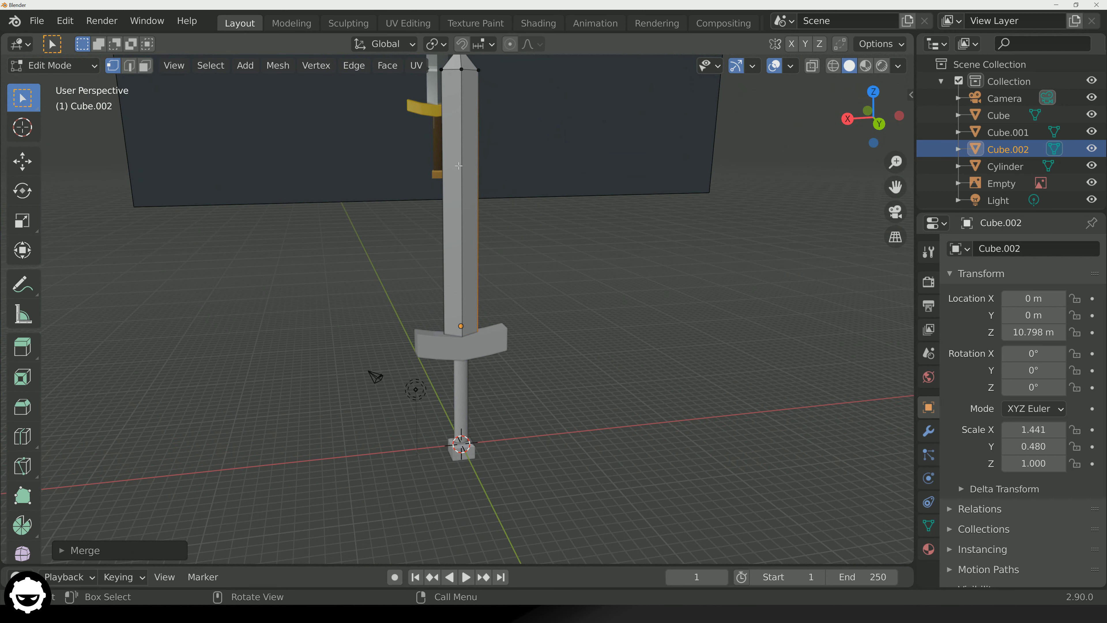
Add three closely spaced loop cuts around the upper part of the blade, a short distance below the tip.
{"action": "key", "text": "ctrl+r"}
{"action": "left_click", "coordinate": [463, 180]}
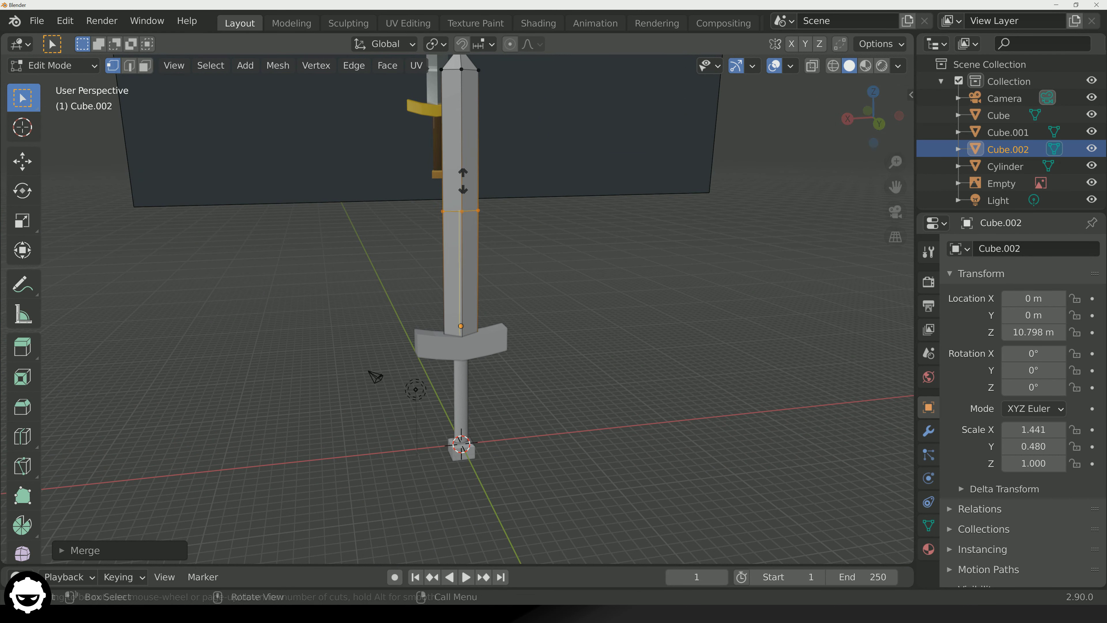
{"action": "left_click", "coordinate": [461, 87]}
{"action": "key", "text": "ctrl+r"}
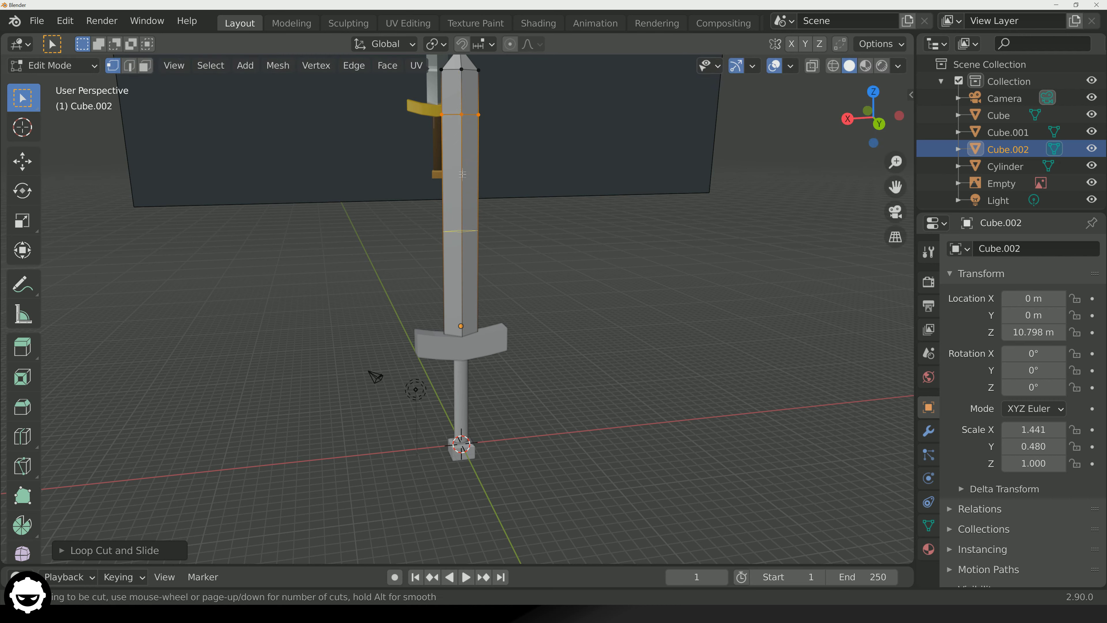
{"action": "left_click", "coordinate": [466, 132]}
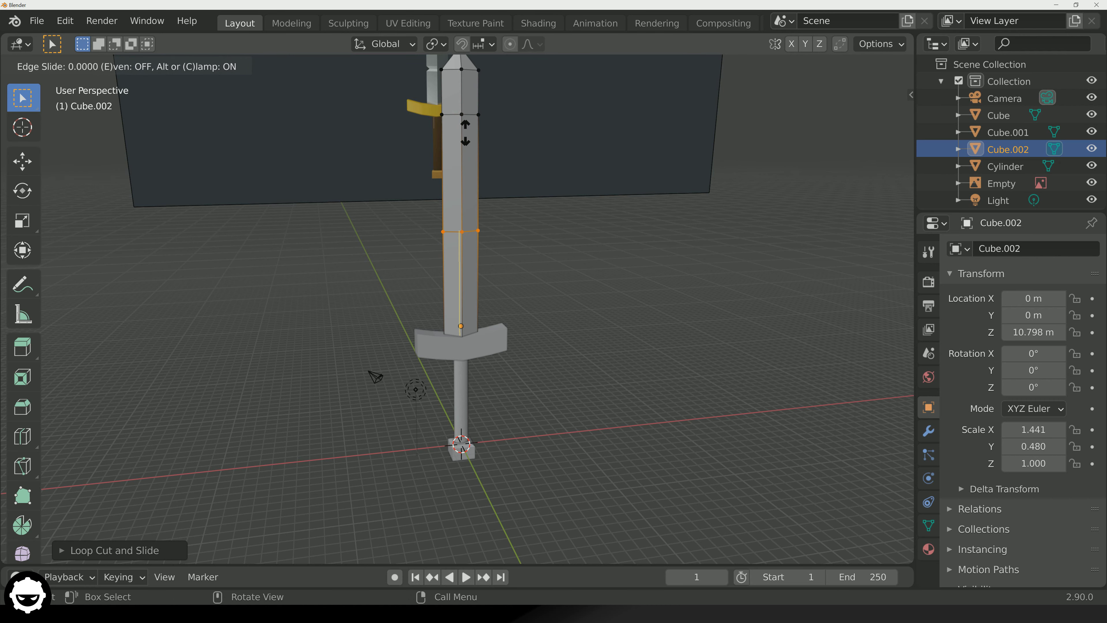
{"action": "left_click", "coordinate": [467, 534]}
{"action": "key", "text": "ctrl+r"}
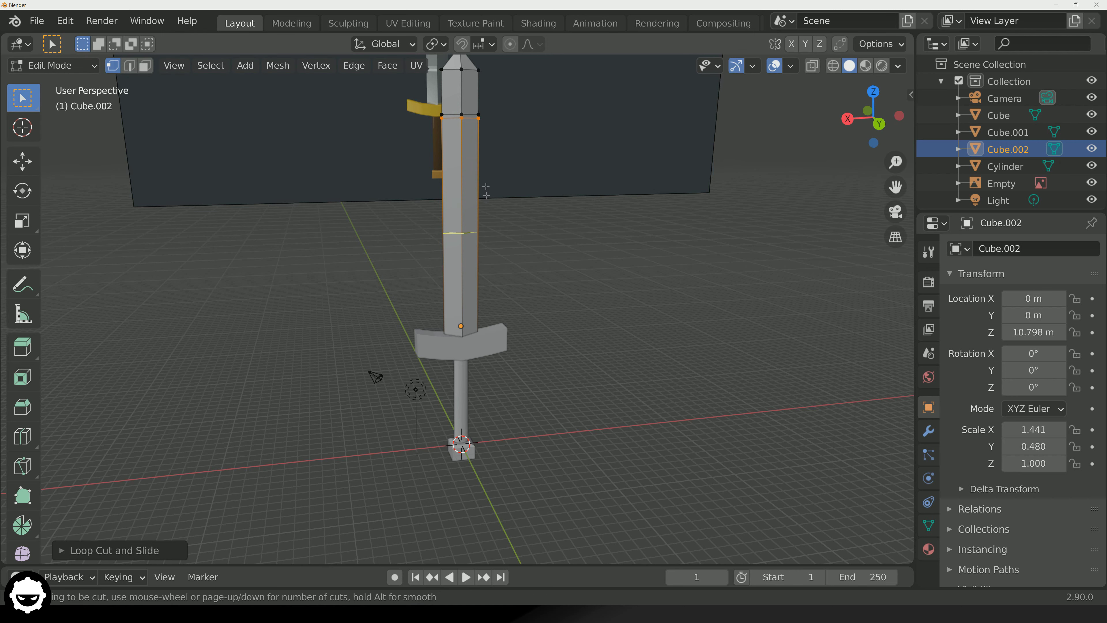
{"action": "left_click", "coordinate": [456, 162]}
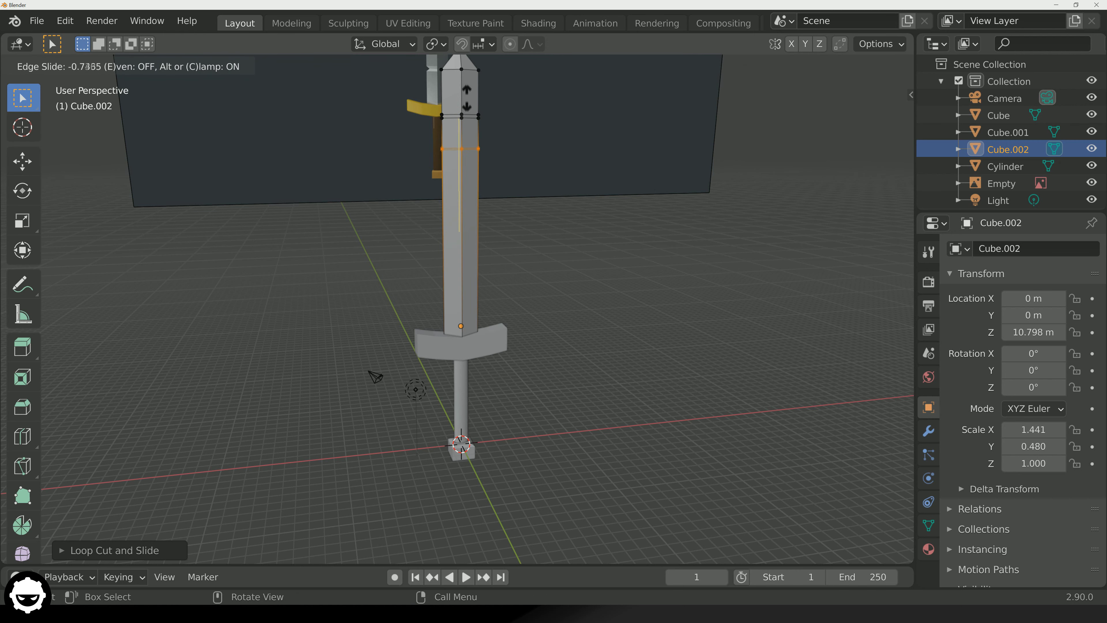
{"action": "left_click", "coordinate": [461, 74]}
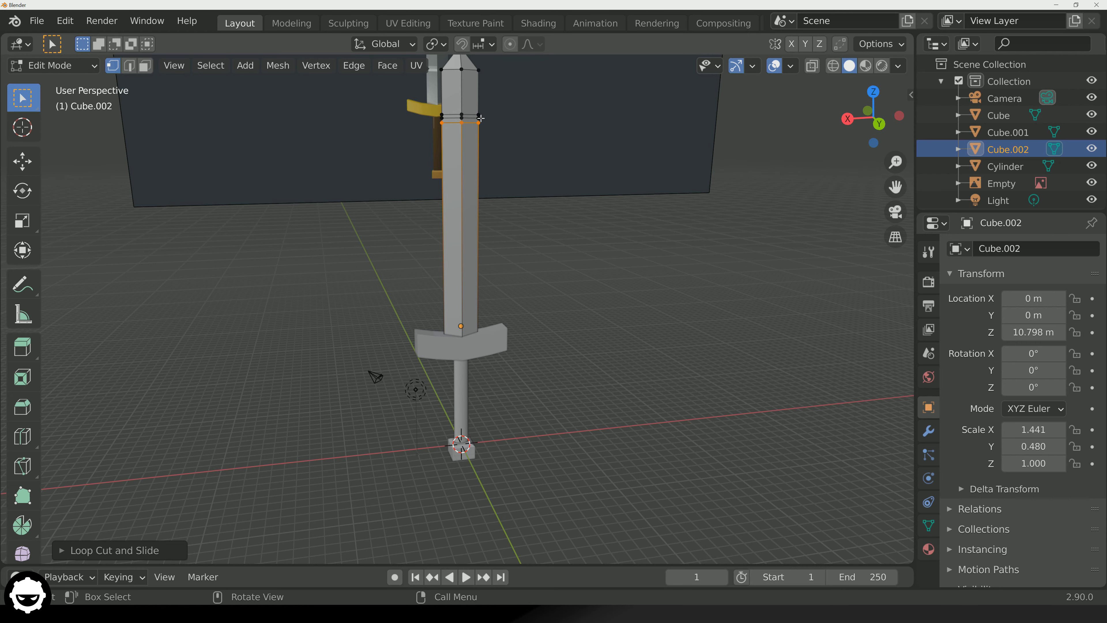
Notch the blade's edge by moving the middle loop cut's outer vertex inward about 0.32 m along the X axis.
{"action": "scroll", "coordinate": [296, 437], "scroll_direction": "up", "scroll_amount": 4}
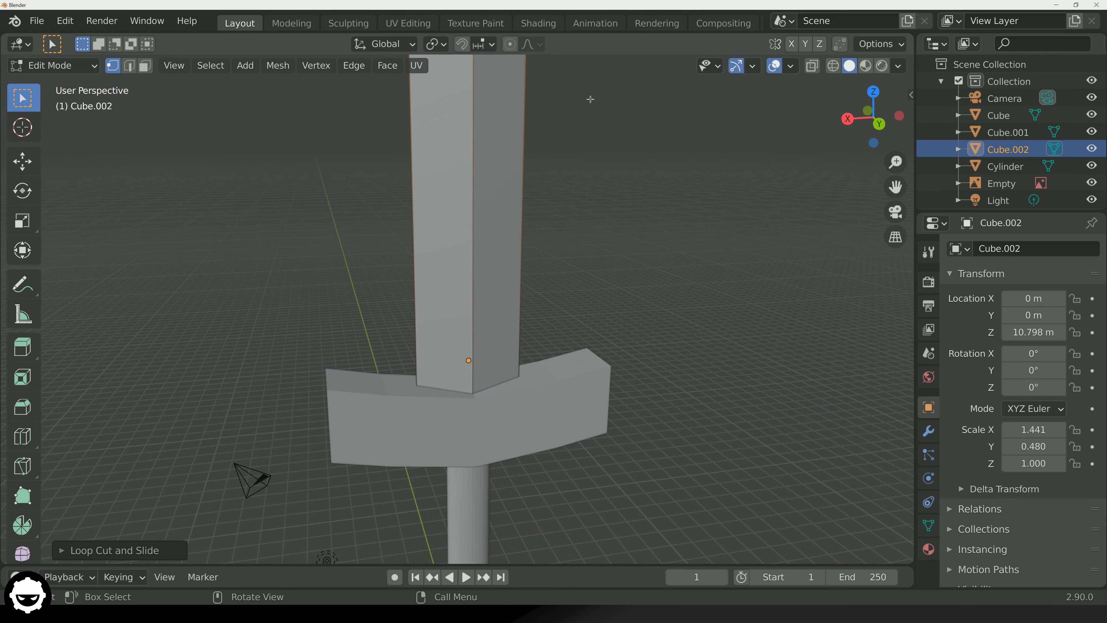
{"action": "scroll", "coordinate": [239, 482], "scroll_direction": "up", "scroll_amount": 5}
{"action": "scroll", "coordinate": [457, 260], "scroll_direction": "down", "scroll_amount": 4}
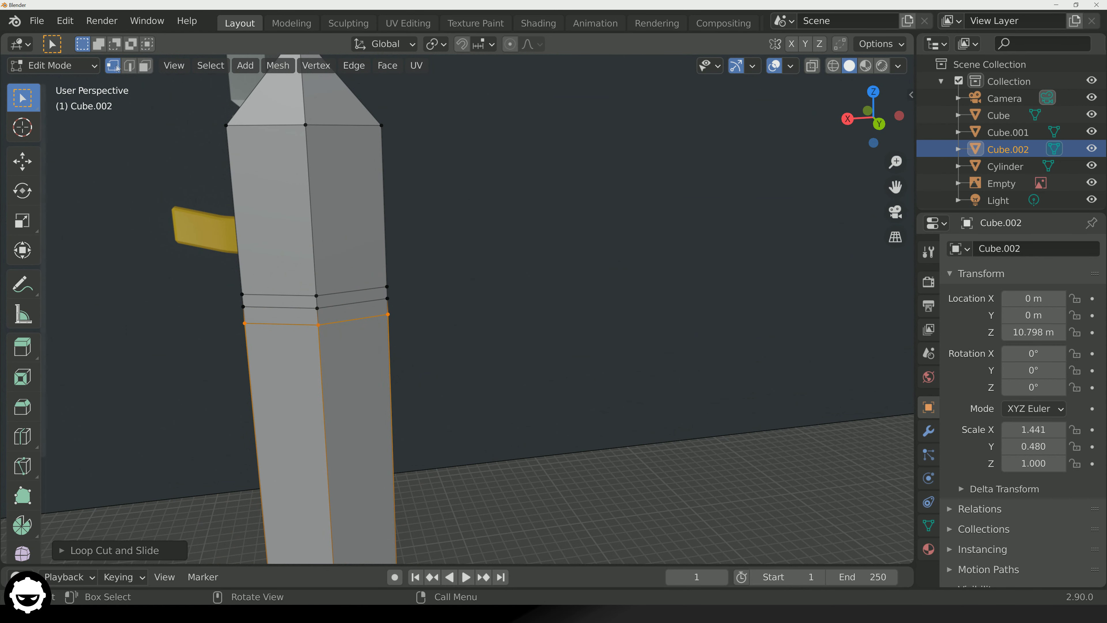
{"action": "left_click", "coordinate": [387, 299]}
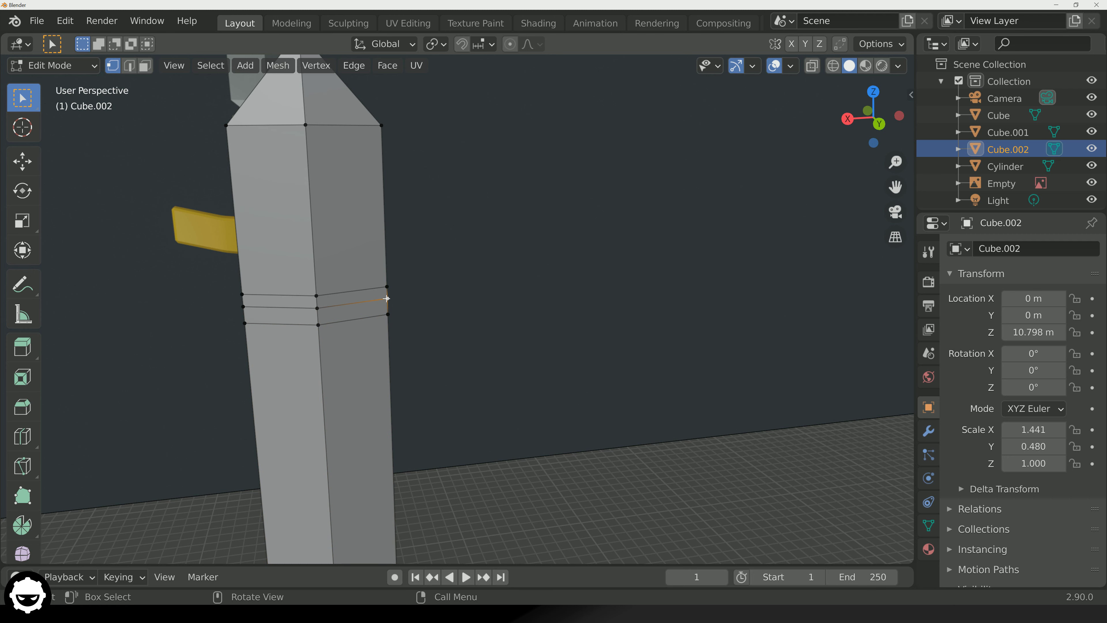
{"action": "key", "text": "g"}
{"action": "key", "text": "y"}
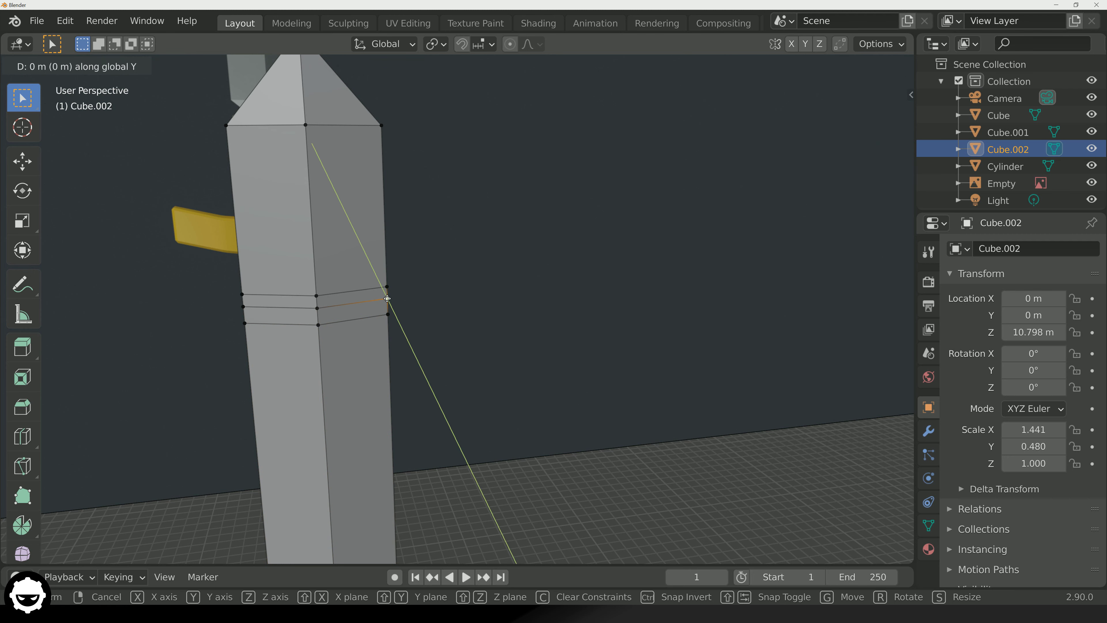
{"action": "key", "text": "x"}
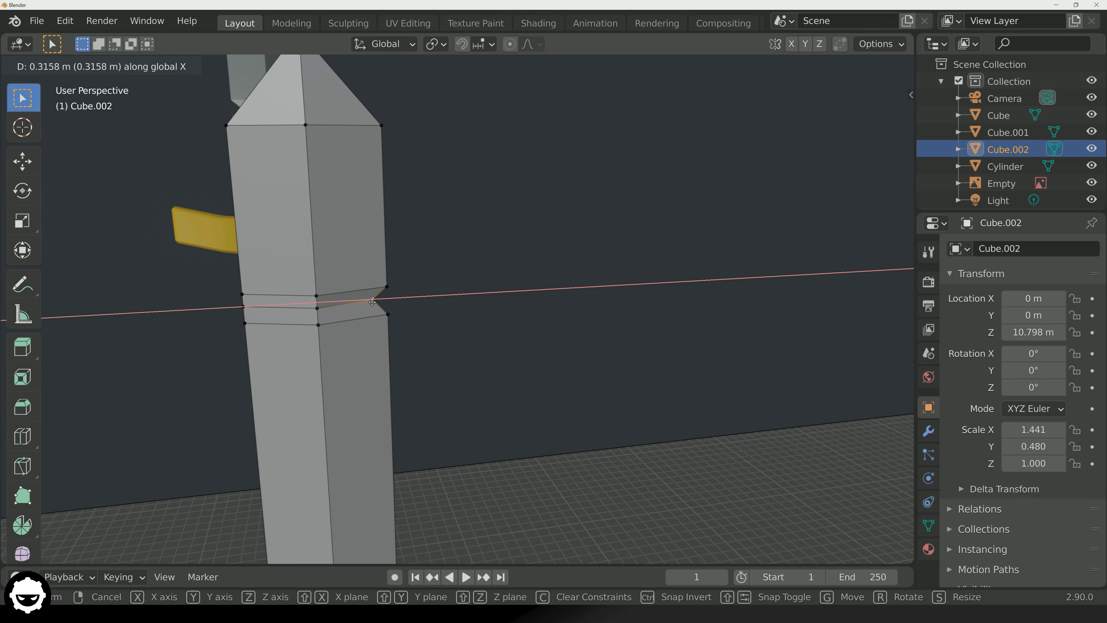
{"action": "left_click", "coordinate": [373, 302]}
Compare the whole sword with the reference image, return the blade to Object Mode and deselect everything.
{"action": "mouse_move", "coordinate": [373, 302]}
{"action": "middle_mouse_down"}
{"action": "mouse_move", "coordinate": [216, 308]}
{"action": "mouse_move", "coordinate": [382, 306]}
{"action": "middle_mouse_up"}
{"action": "scroll", "coordinate": [382, 305], "scroll_direction": "down", "scroll_amount": 6}
{"action": "middle_click_drag", "start_coordinate": [402, 348], "coordinate": [448, 210]}
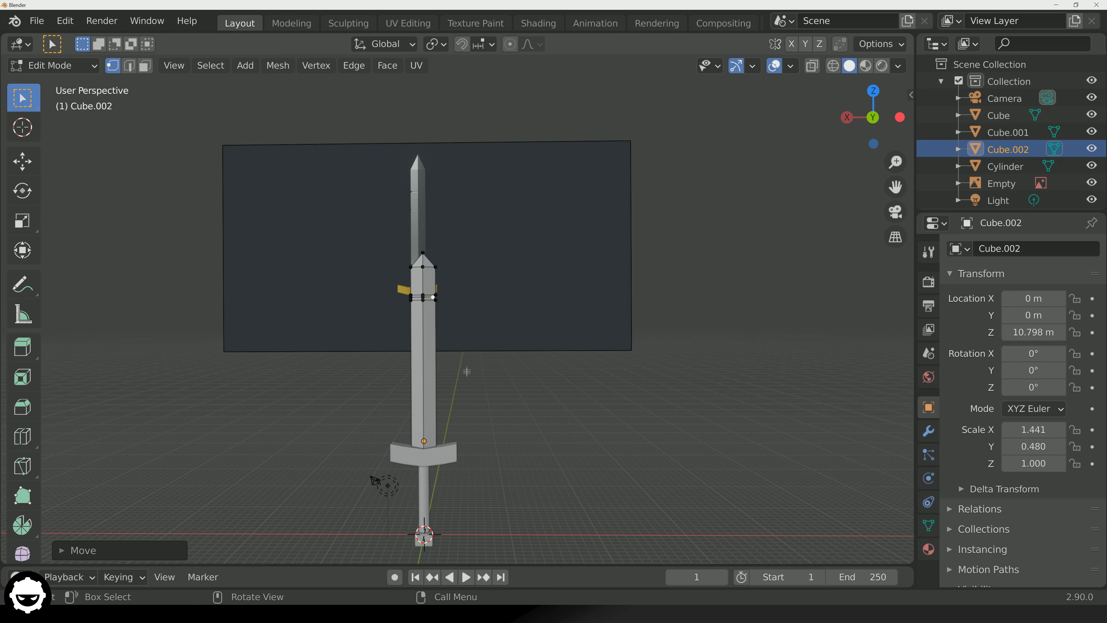
{"action": "middle_click_drag", "start_coordinate": [466, 364], "coordinate": [445, 221]}
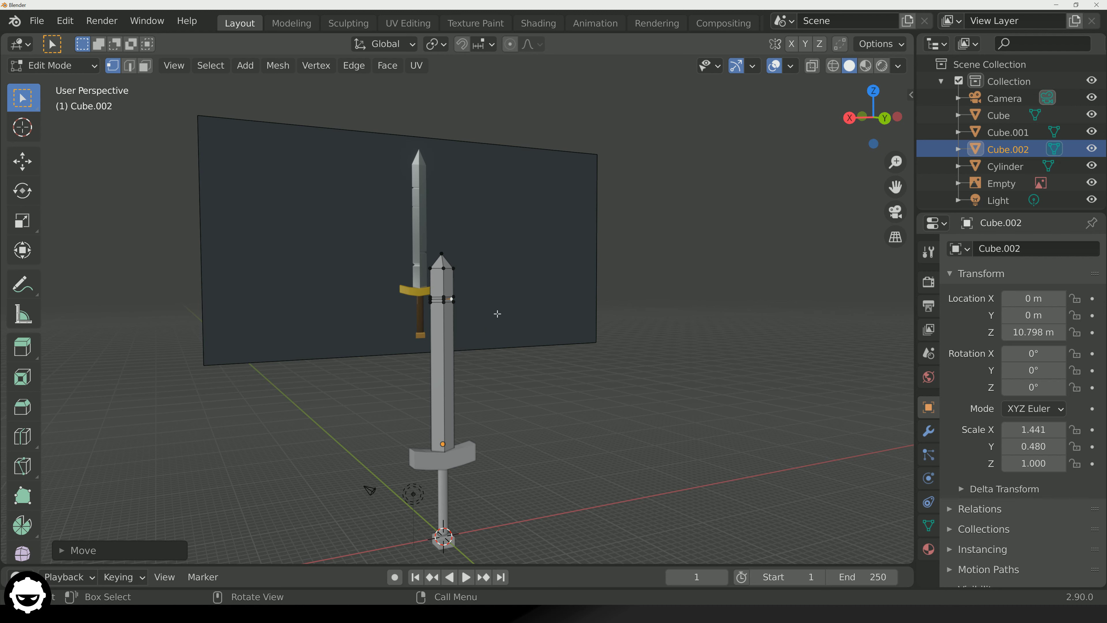
{"action": "middle_click_drag", "start_coordinate": [468, 341], "coordinate": [481, 369]}
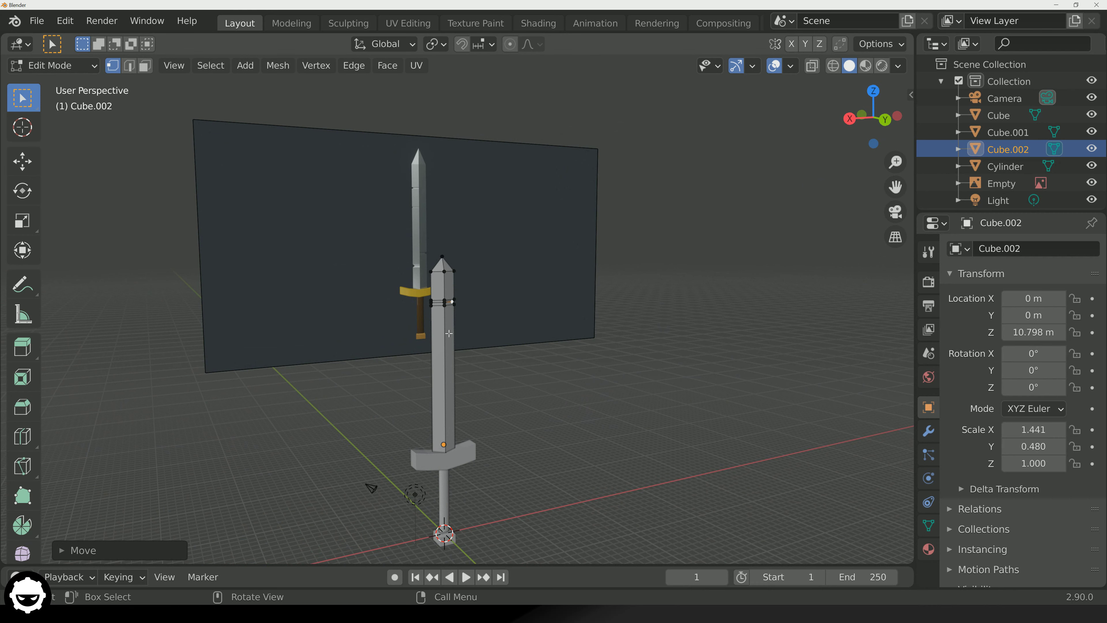
{"action": "key", "text": "Tab"}
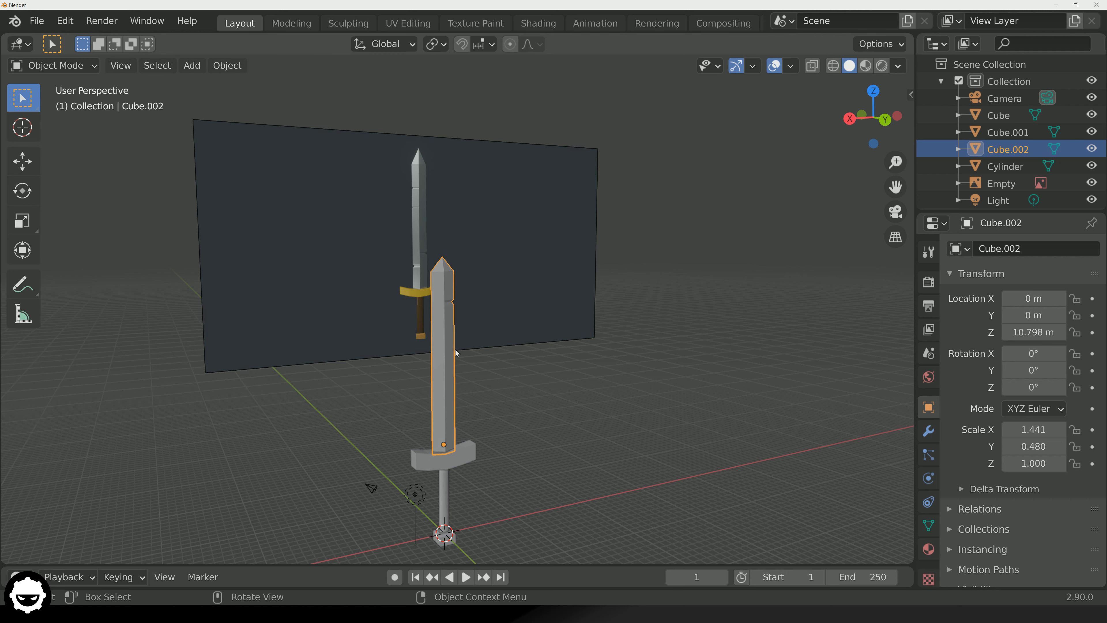
{"action": "key", "text": "alt+a"}
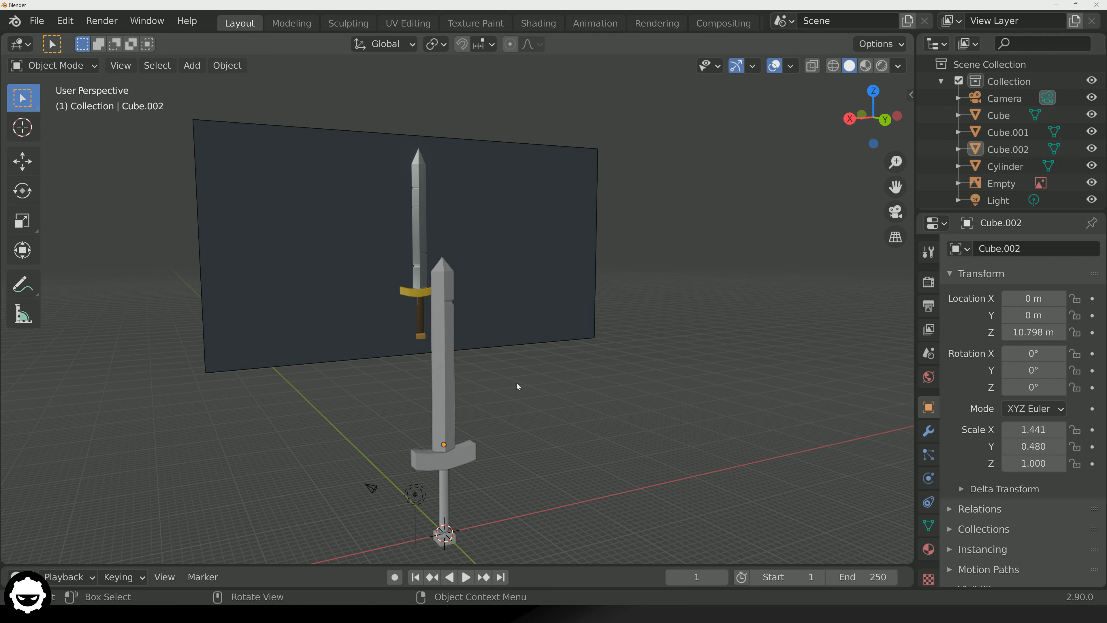